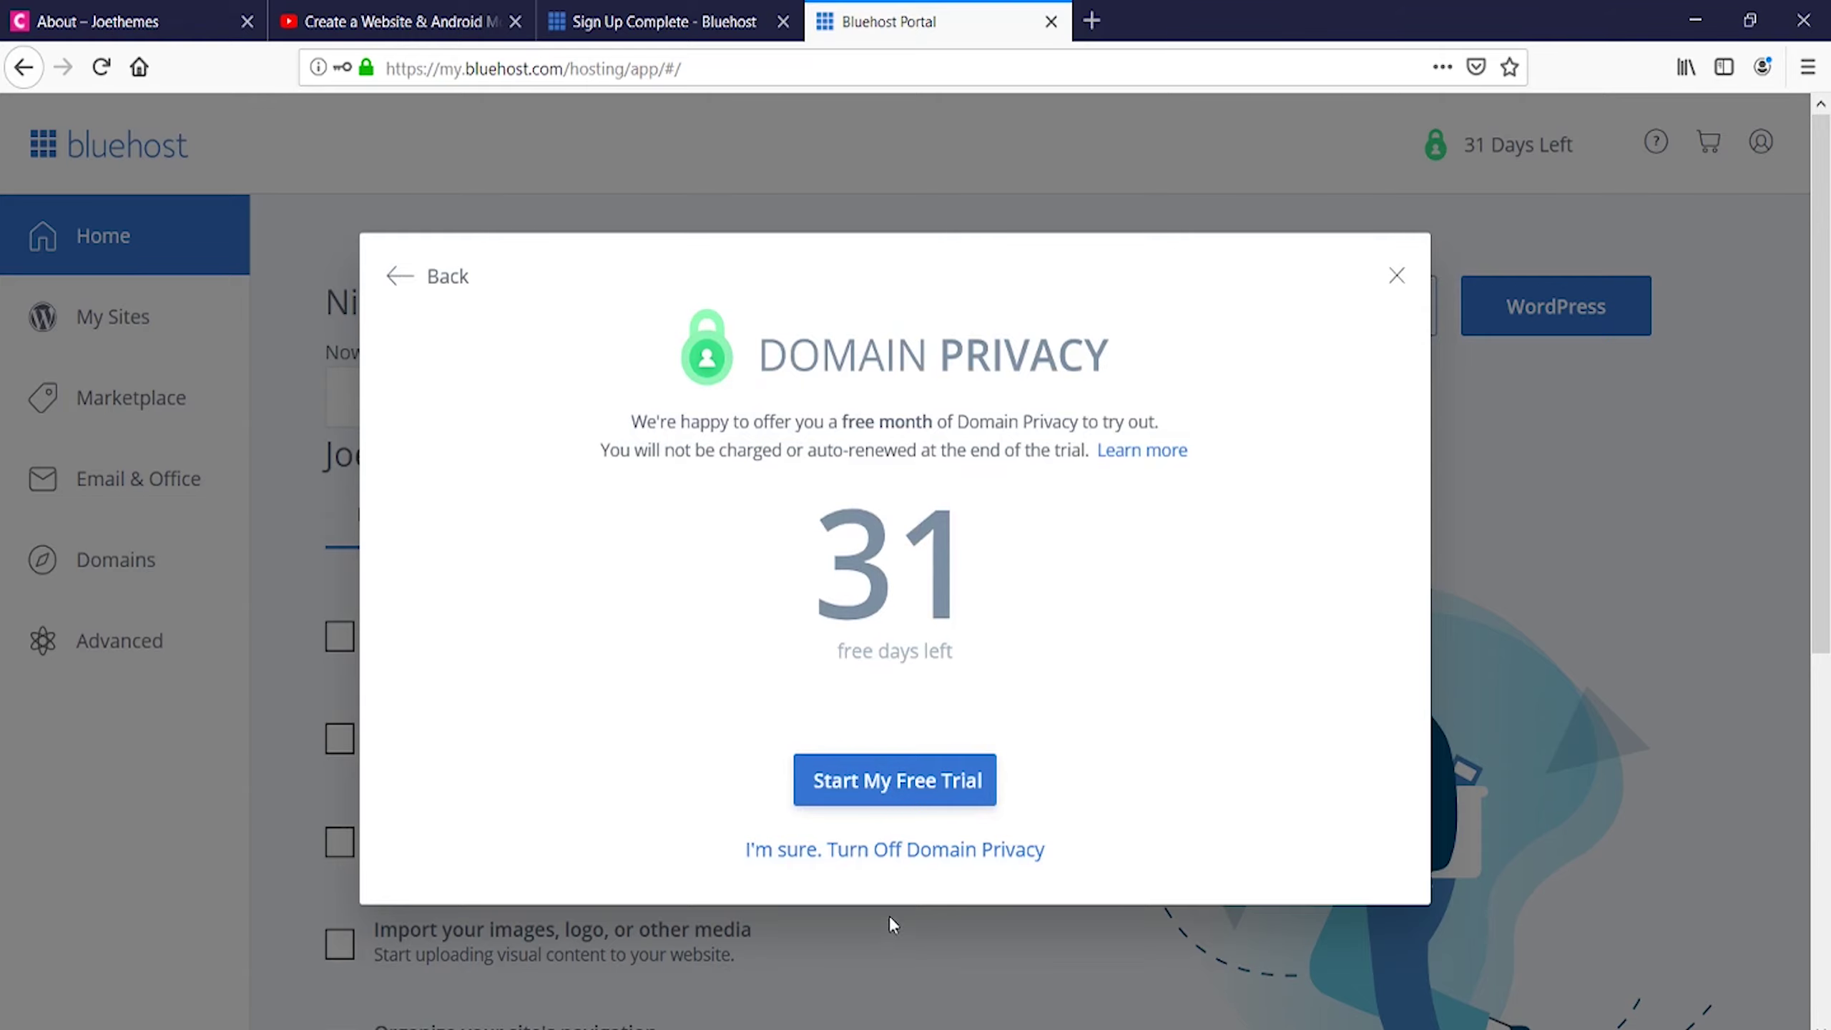
# Turn off Domain Privacy and launch the new site anyway, without completing the recommended tasks
pyautogui.click(890, 852)
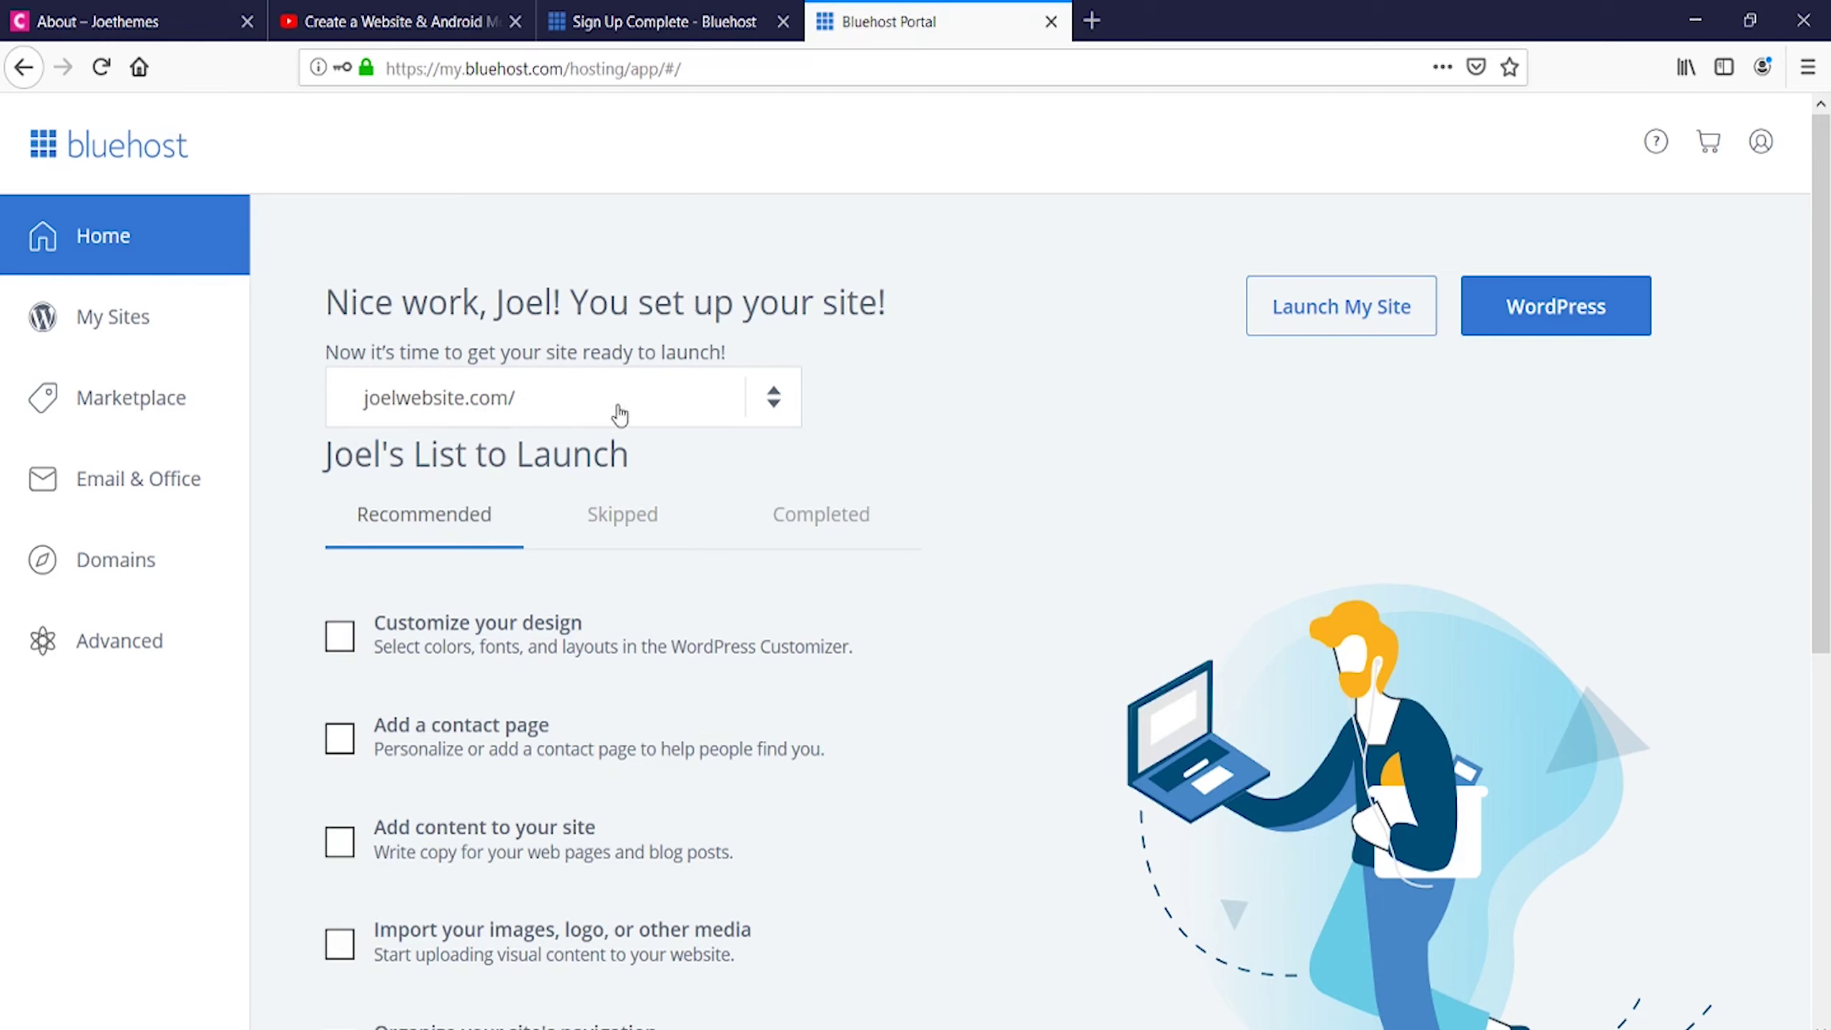
pyautogui.click(1355, 331)
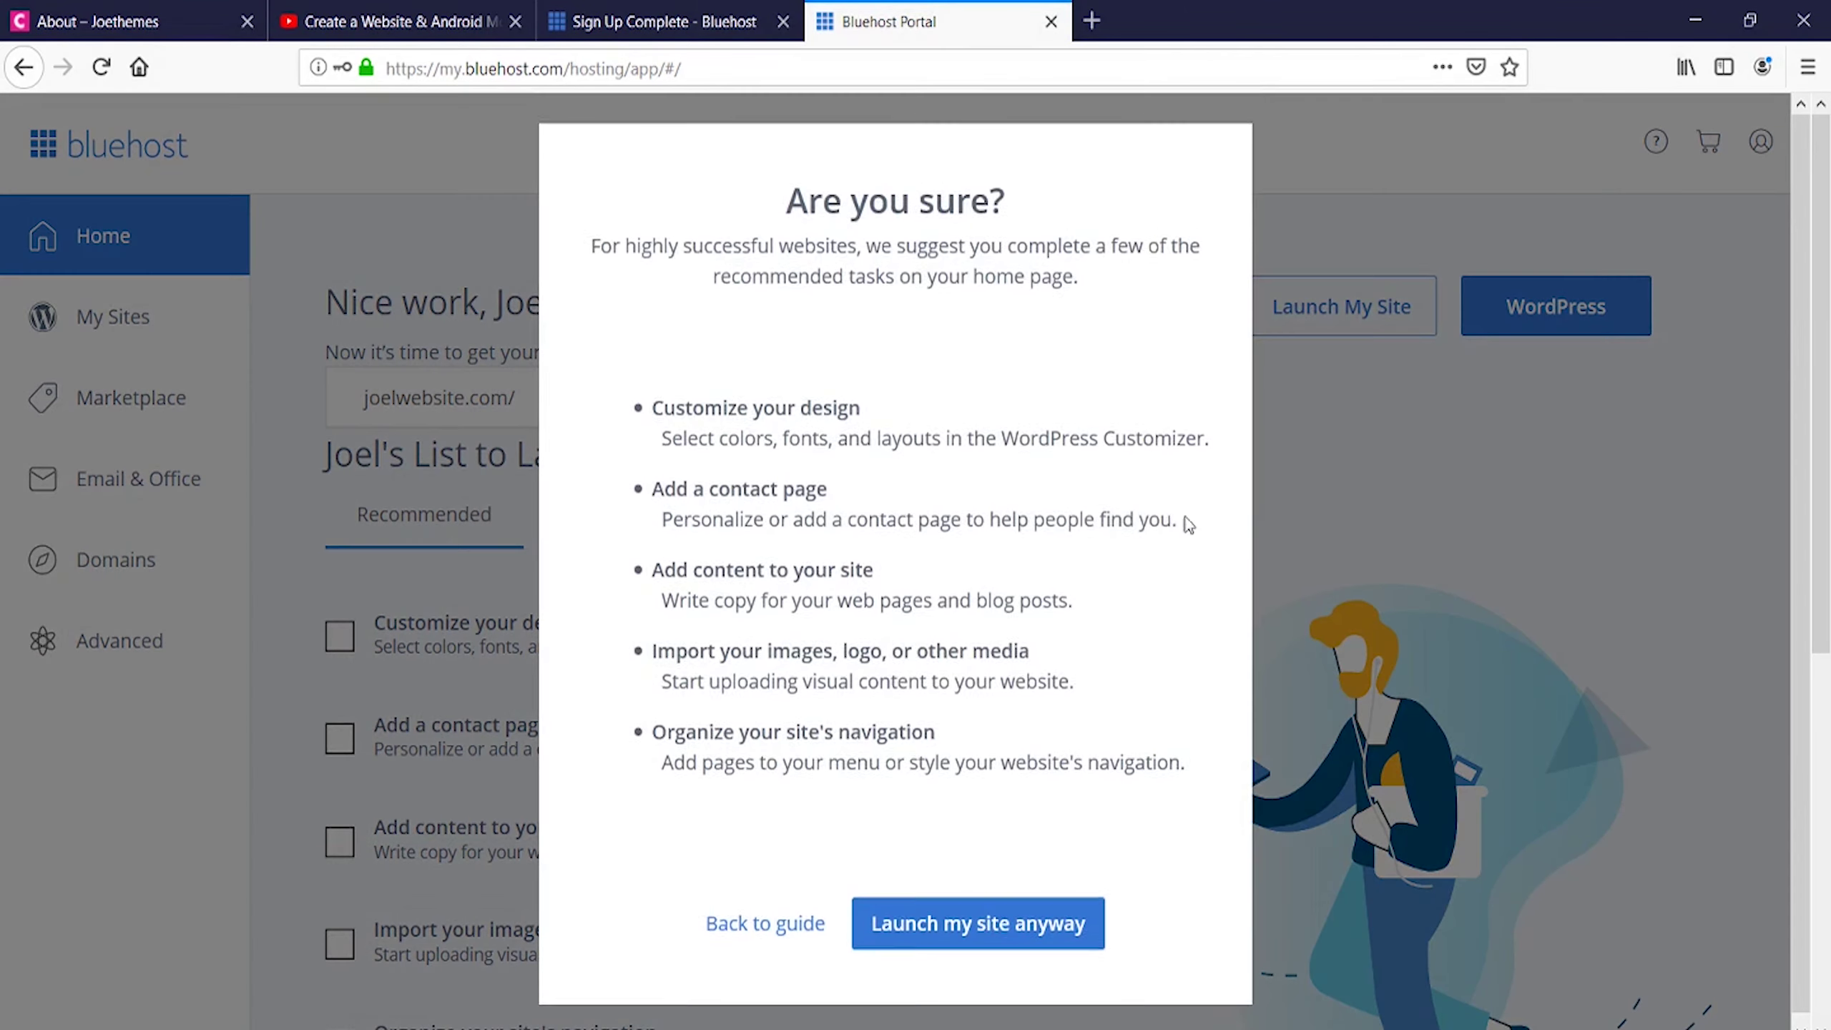
pyautogui.click(997, 933)
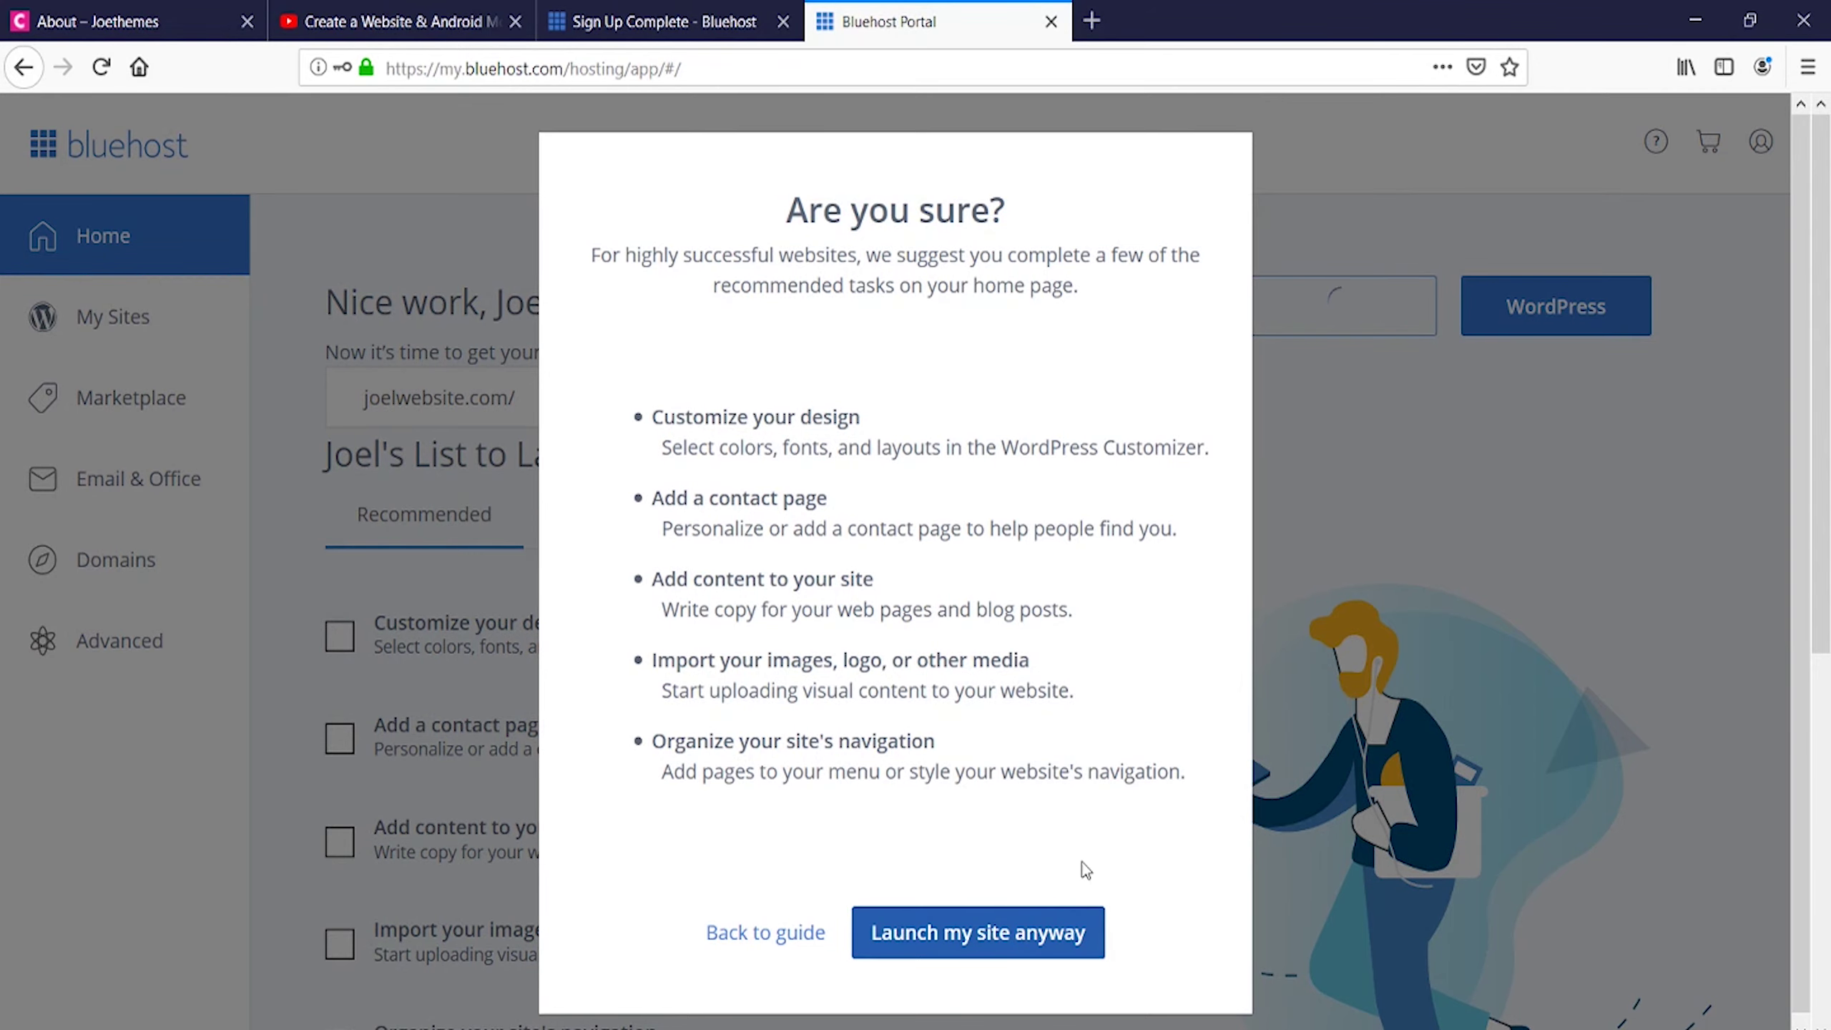
pyautogui.click(982, 930)
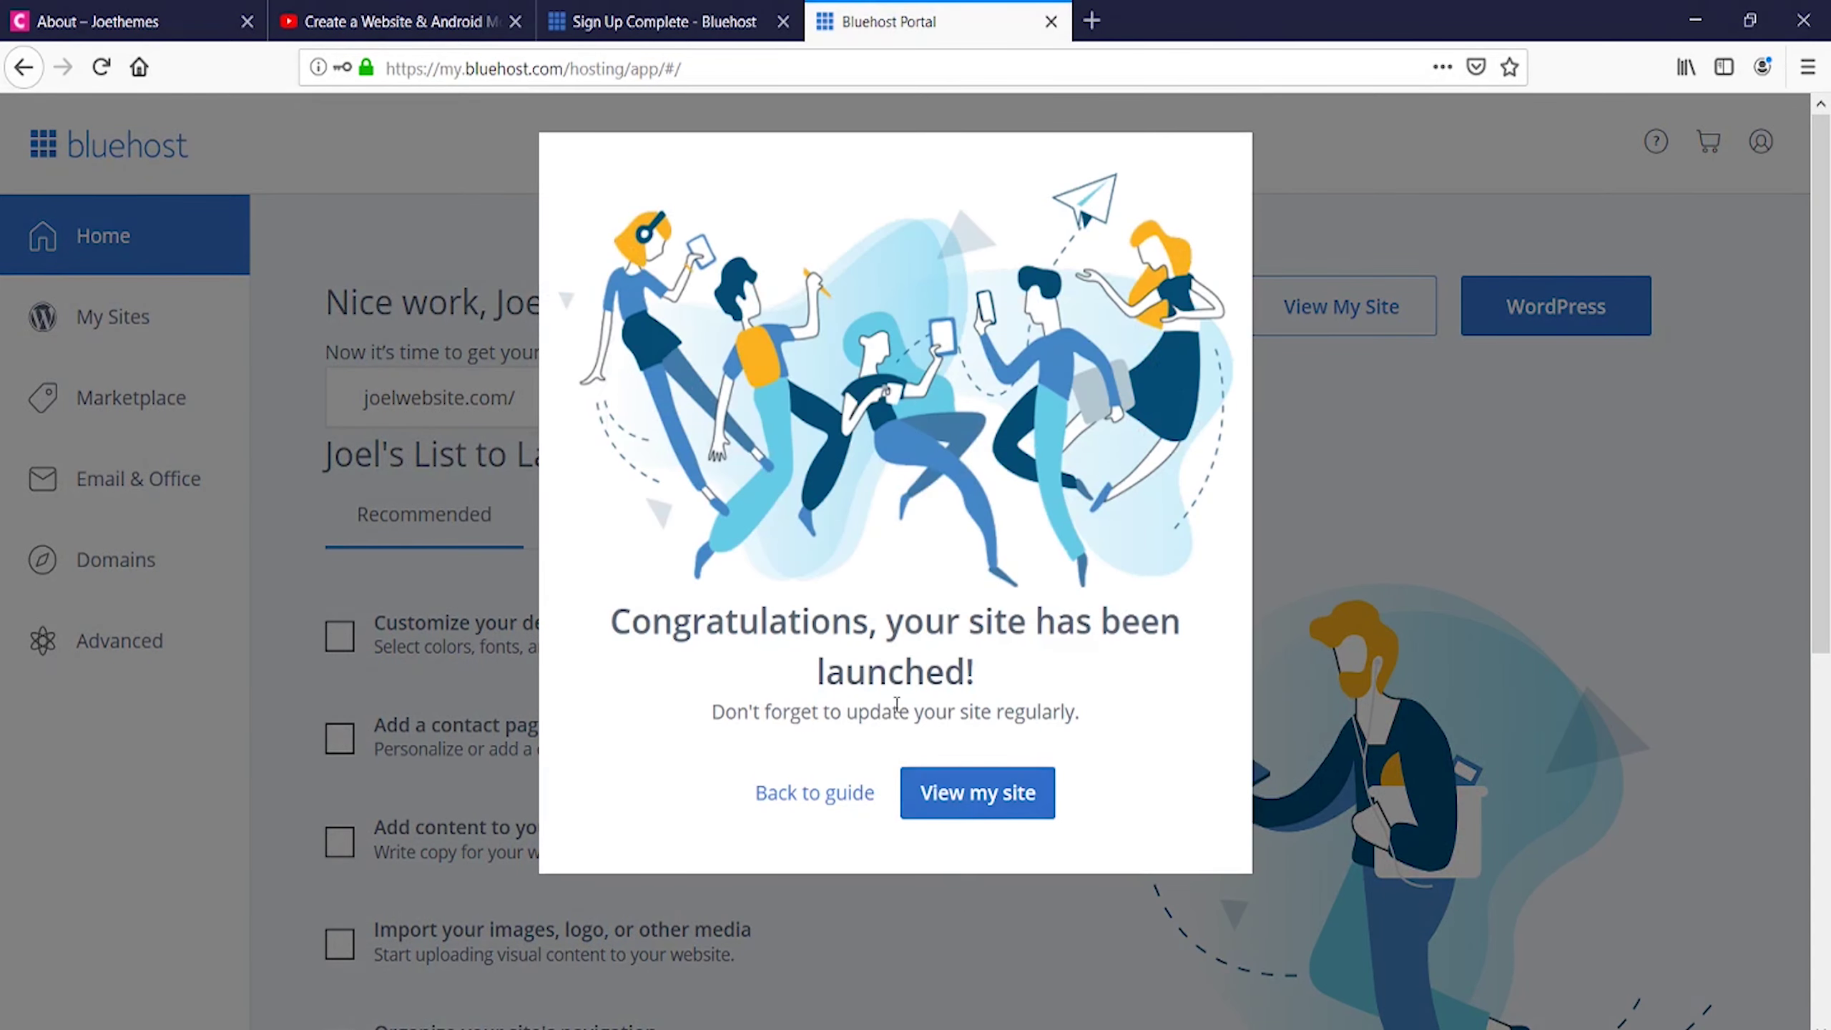
# View the launched website and highlight its web address
pyautogui.click(984, 793)
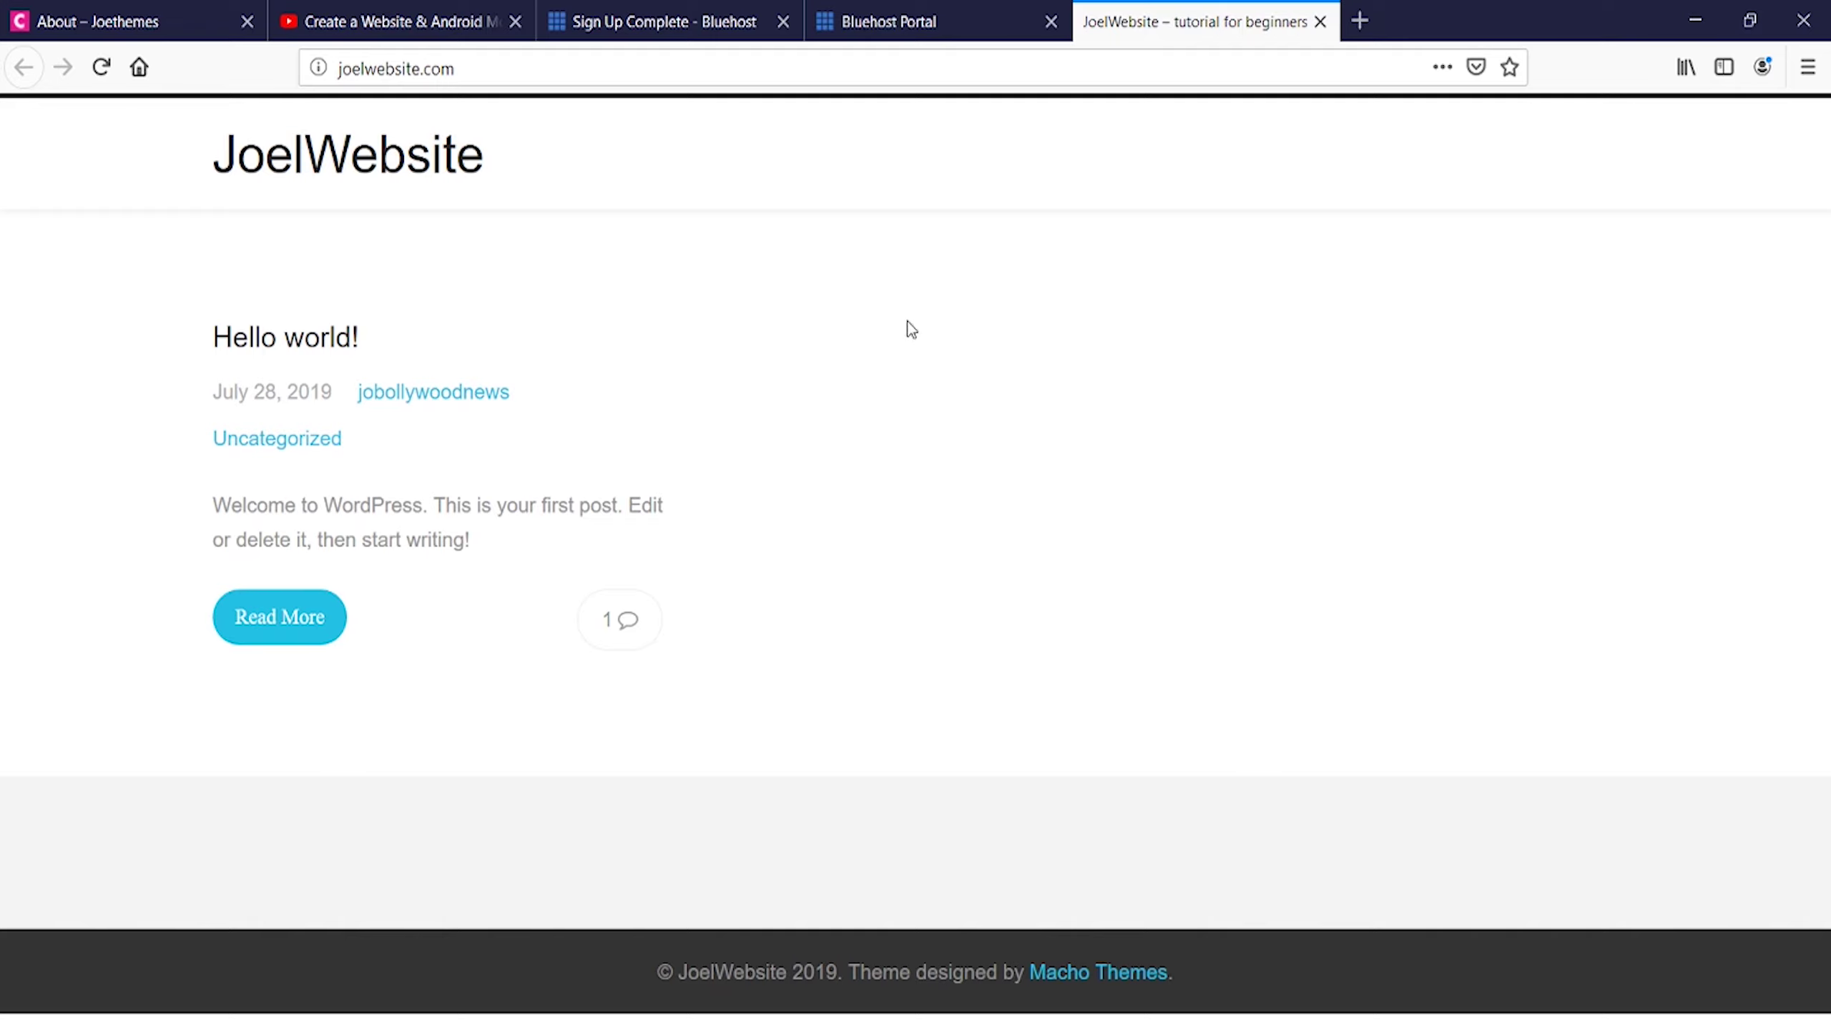
pyautogui.click(398, 71)
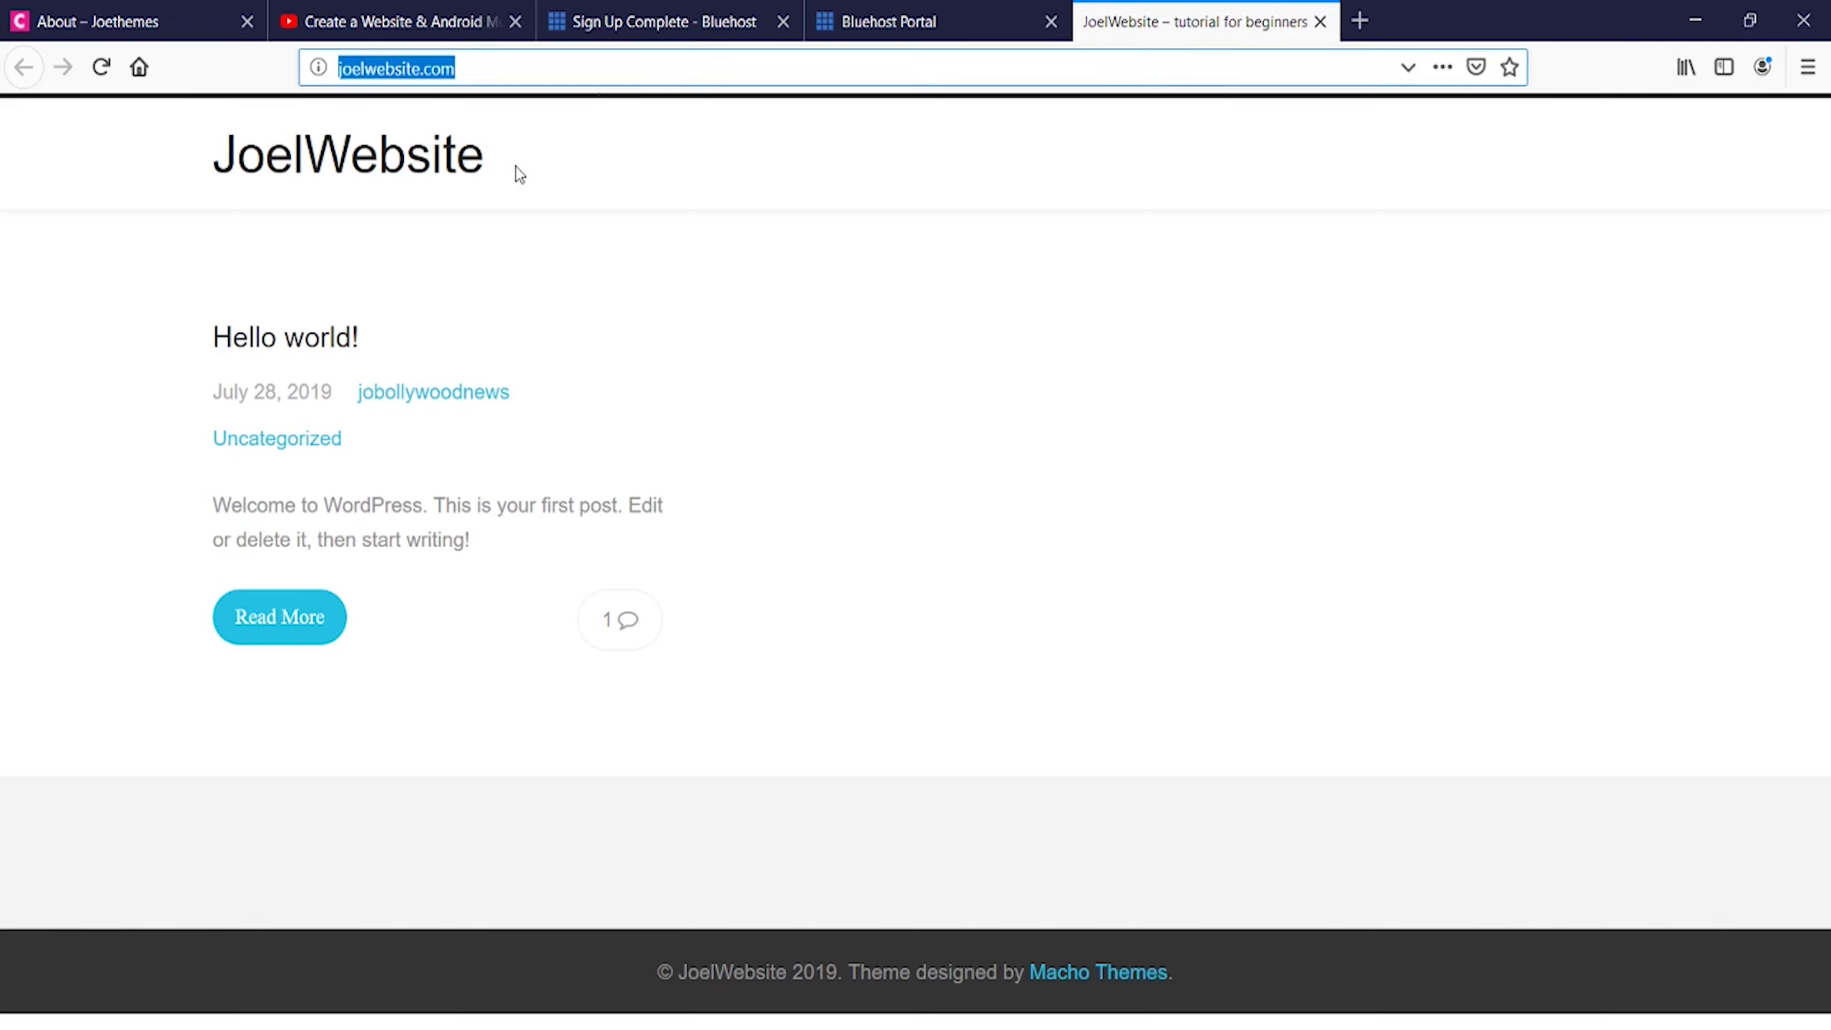
# Return to the Bluehost Portal, review the recommended launch checklist and open the site's WordPress dashboard
pyautogui.click(945, 43)
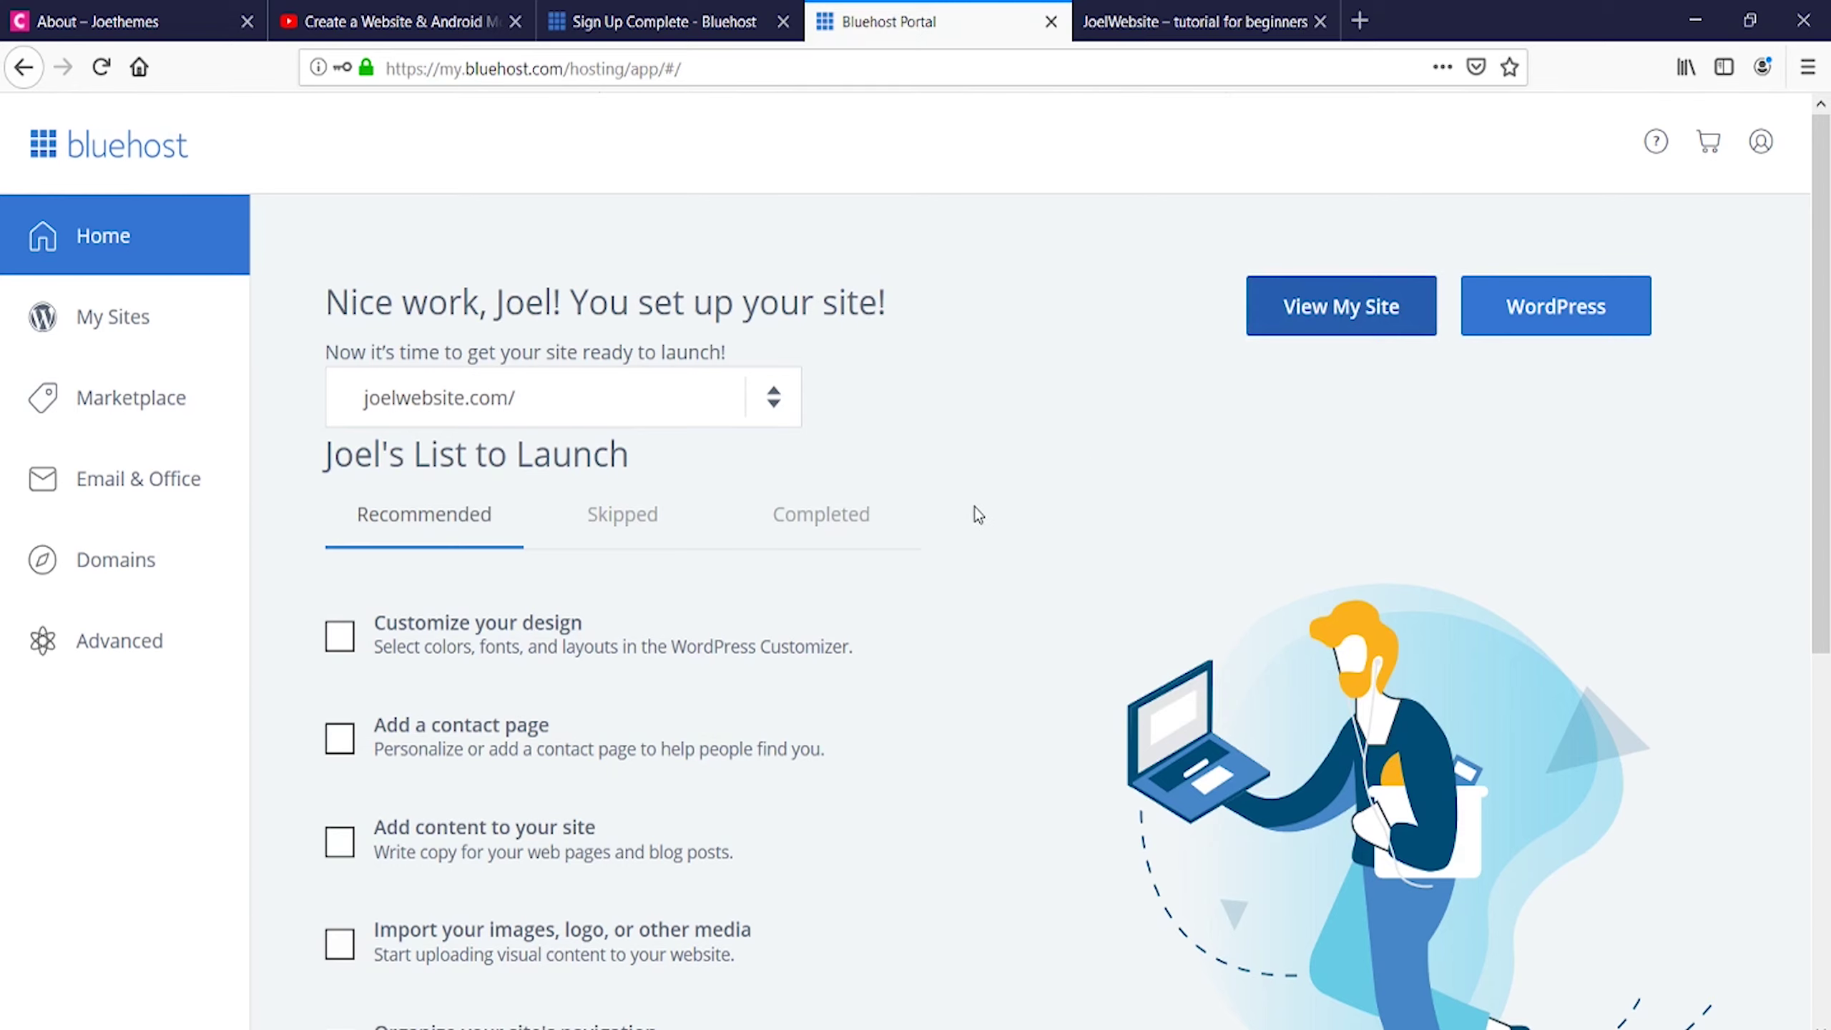
pyautogui.moveTo(437, 644)
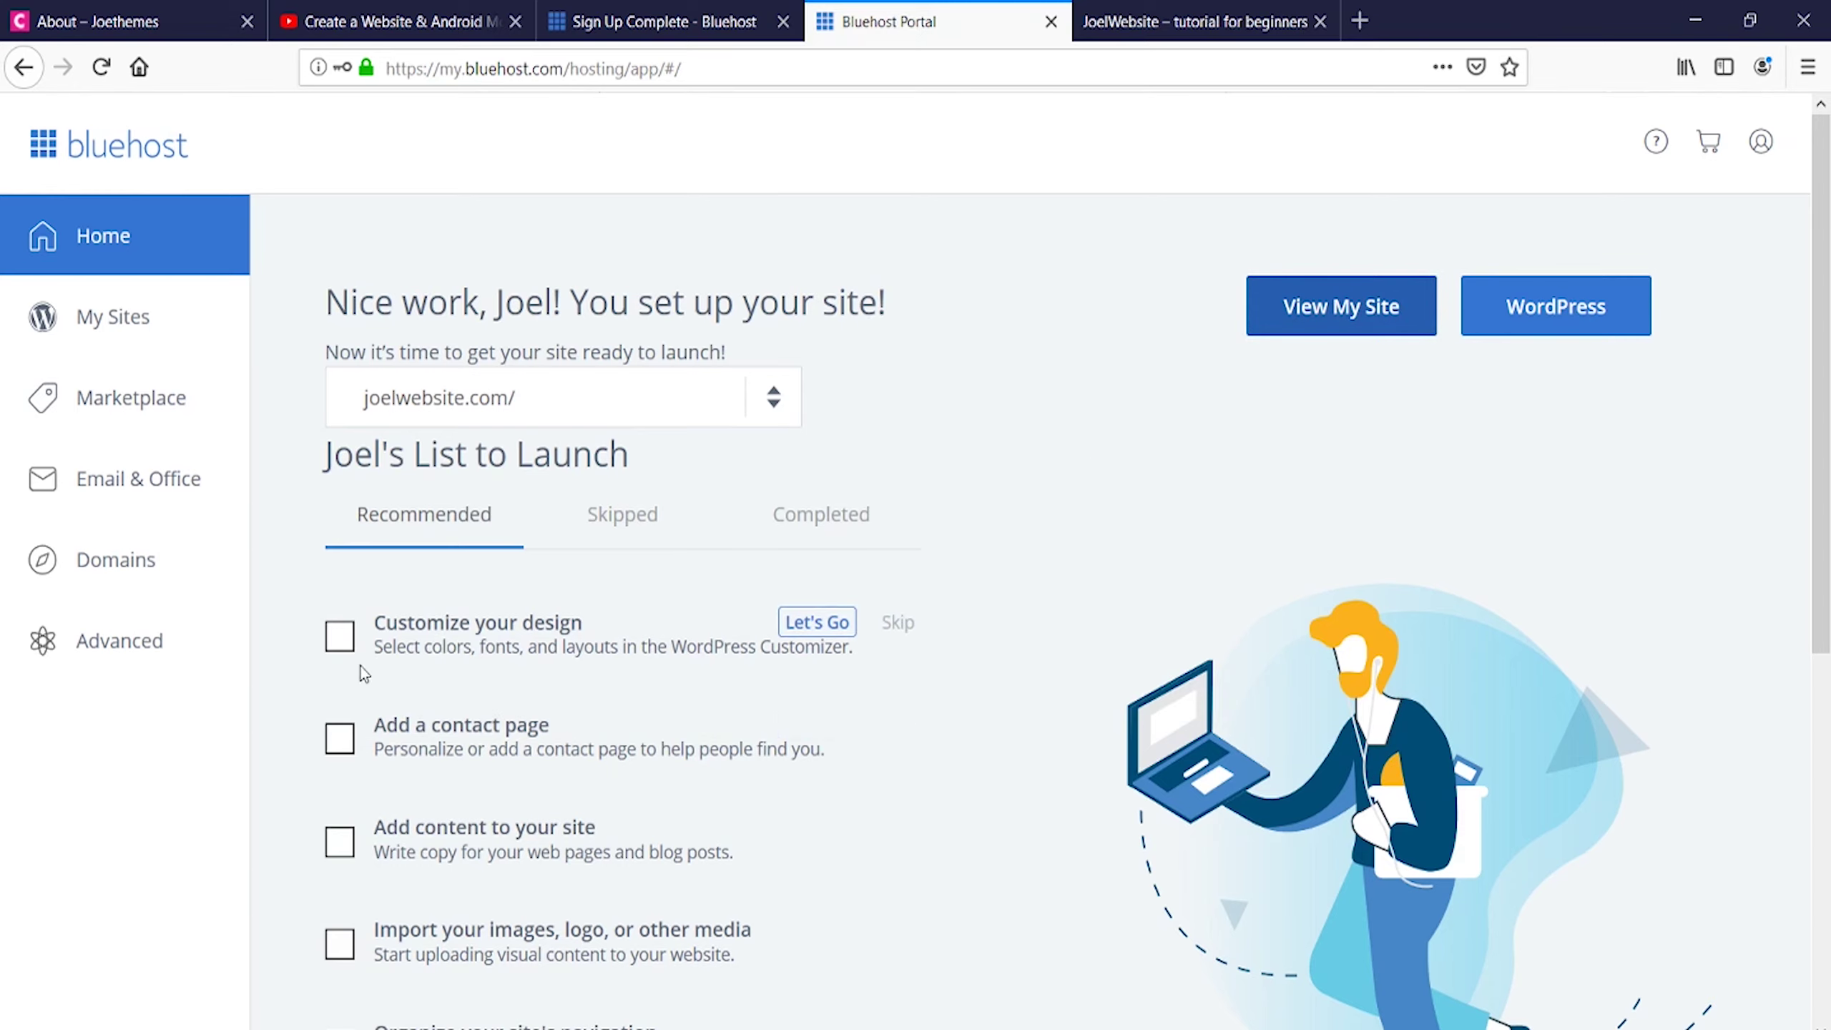
pyautogui.scroll(-2, 392, 684)
pyautogui.scroll(-2, 510, 872)
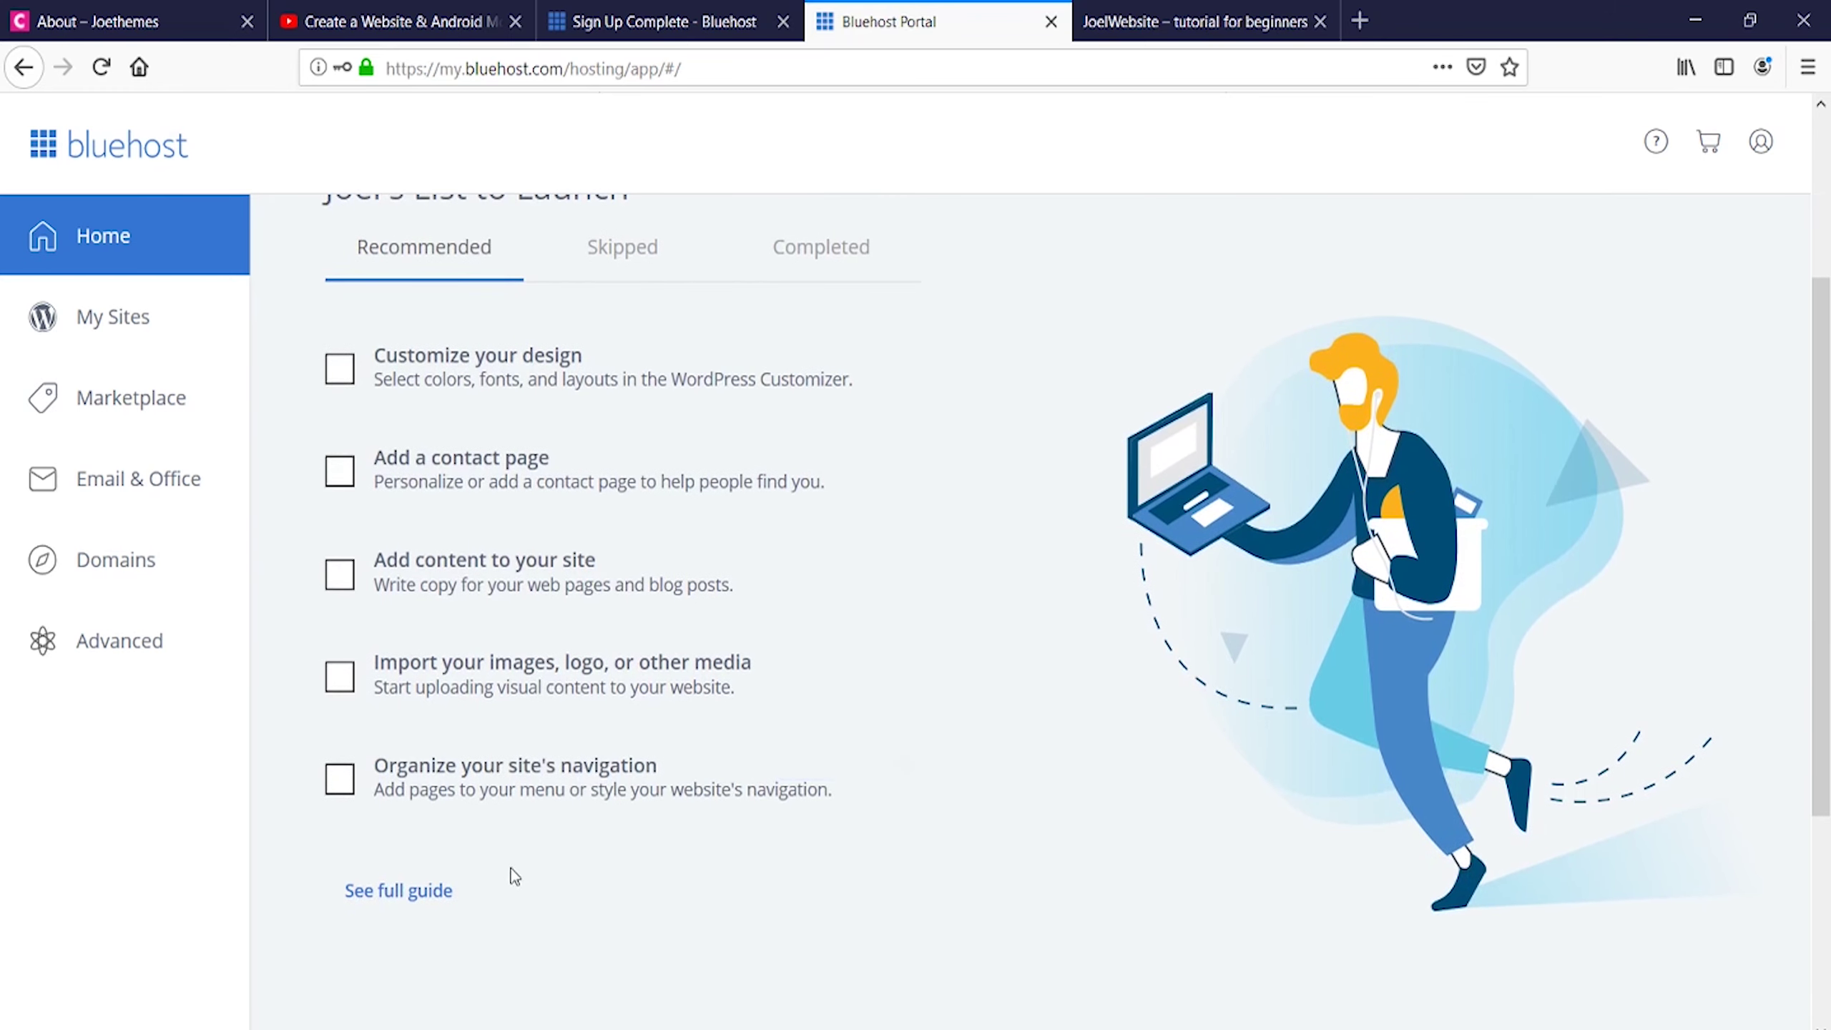
pyautogui.scroll(4, 511, 873)
pyautogui.moveTo(768, 613)
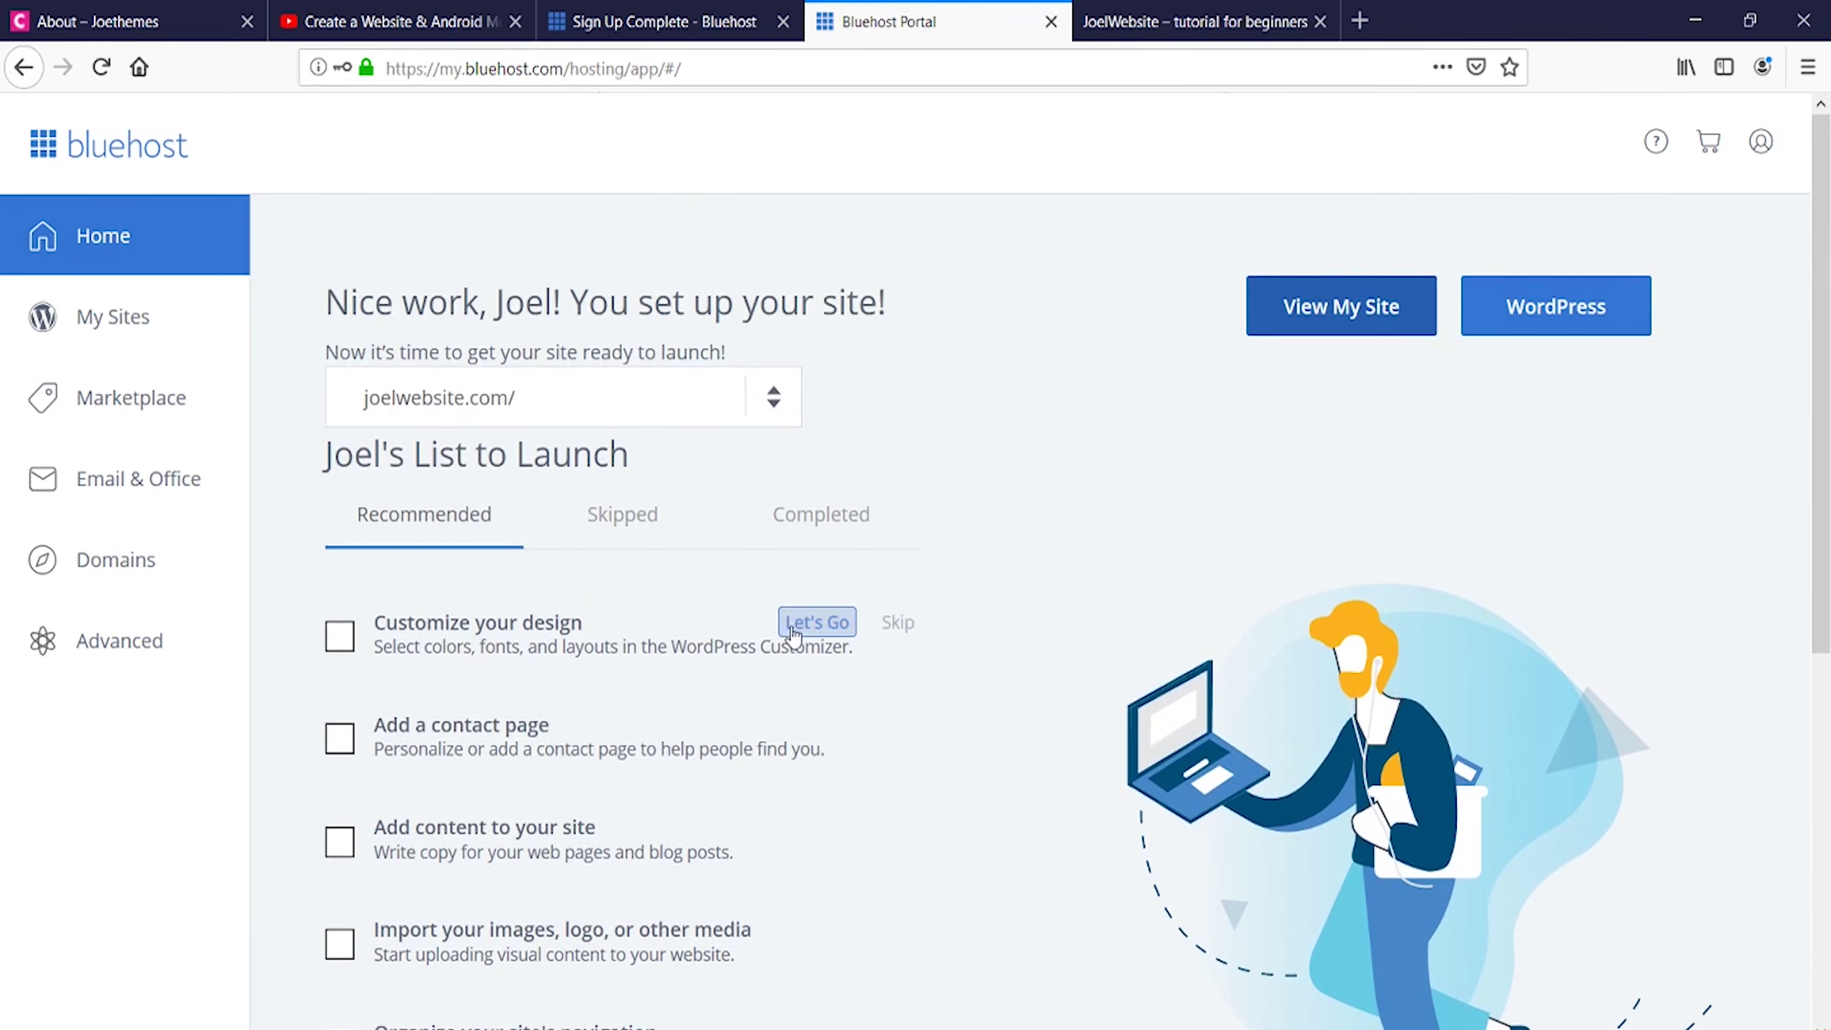
pyautogui.click(1548, 310)
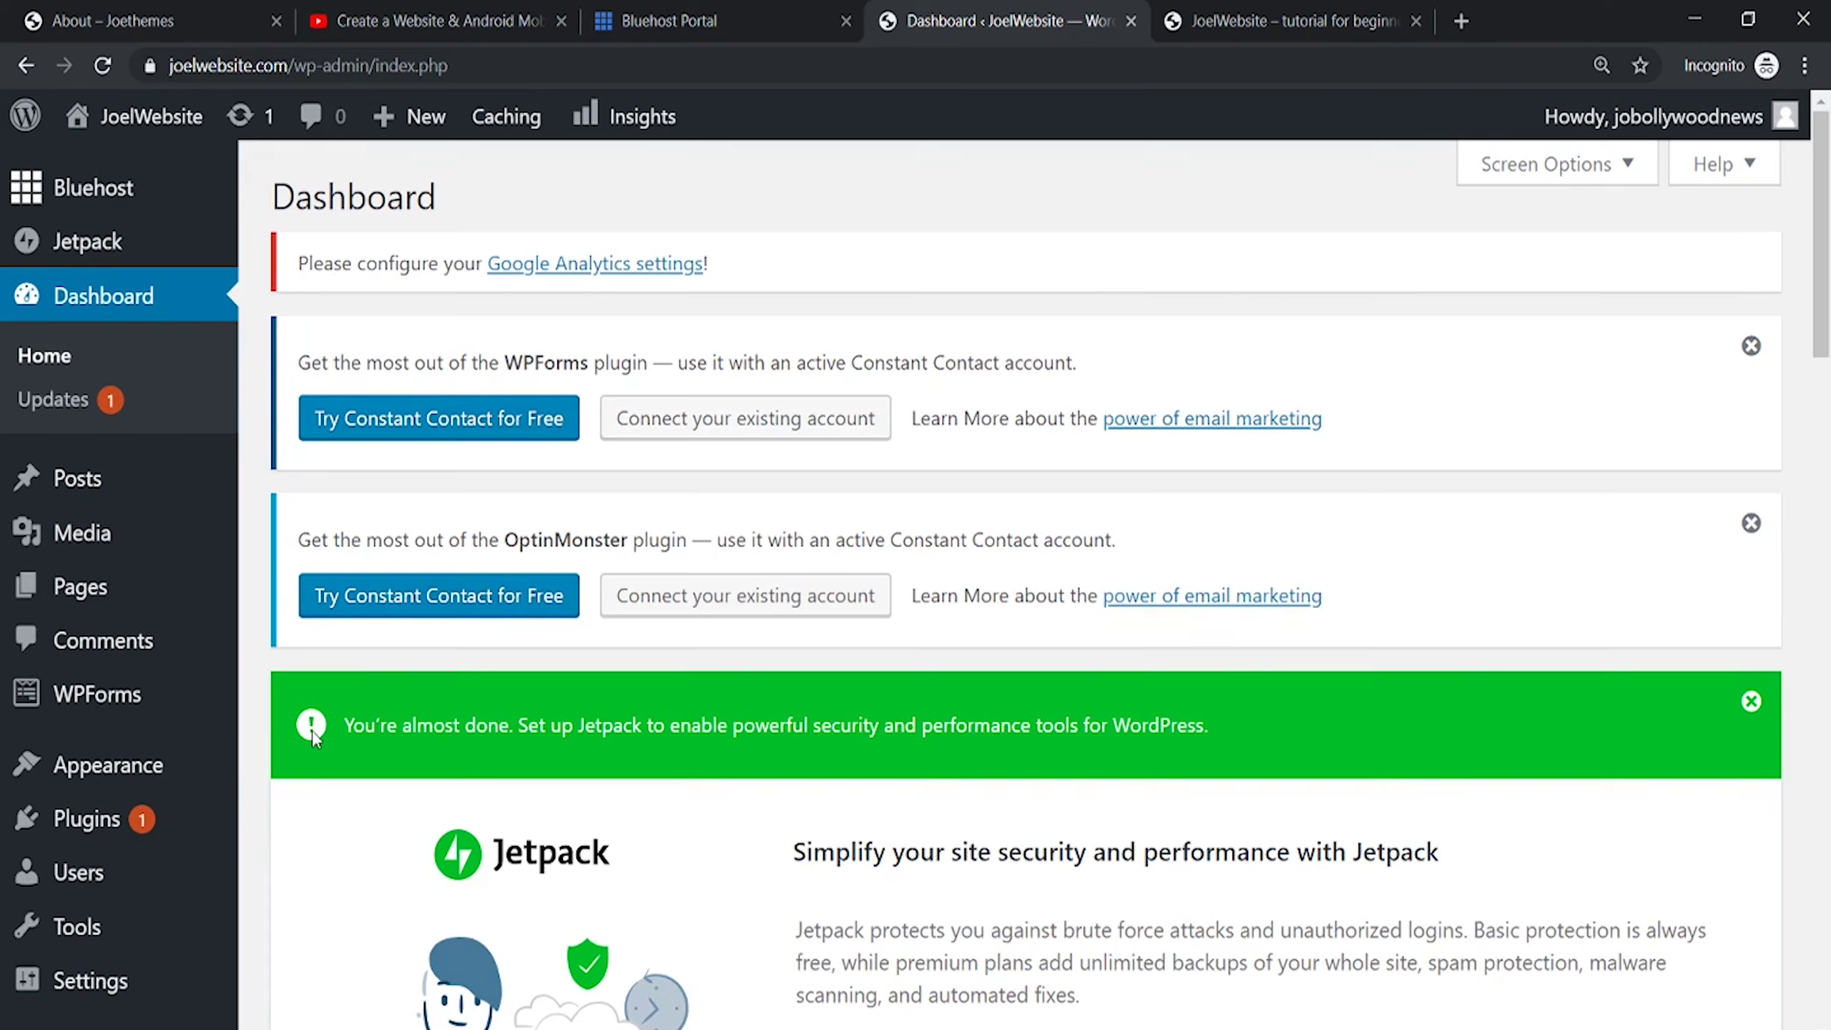
# Open the site's theme management page and go to the WordPress.org theme catalogue
pyautogui.moveTo(173, 773)
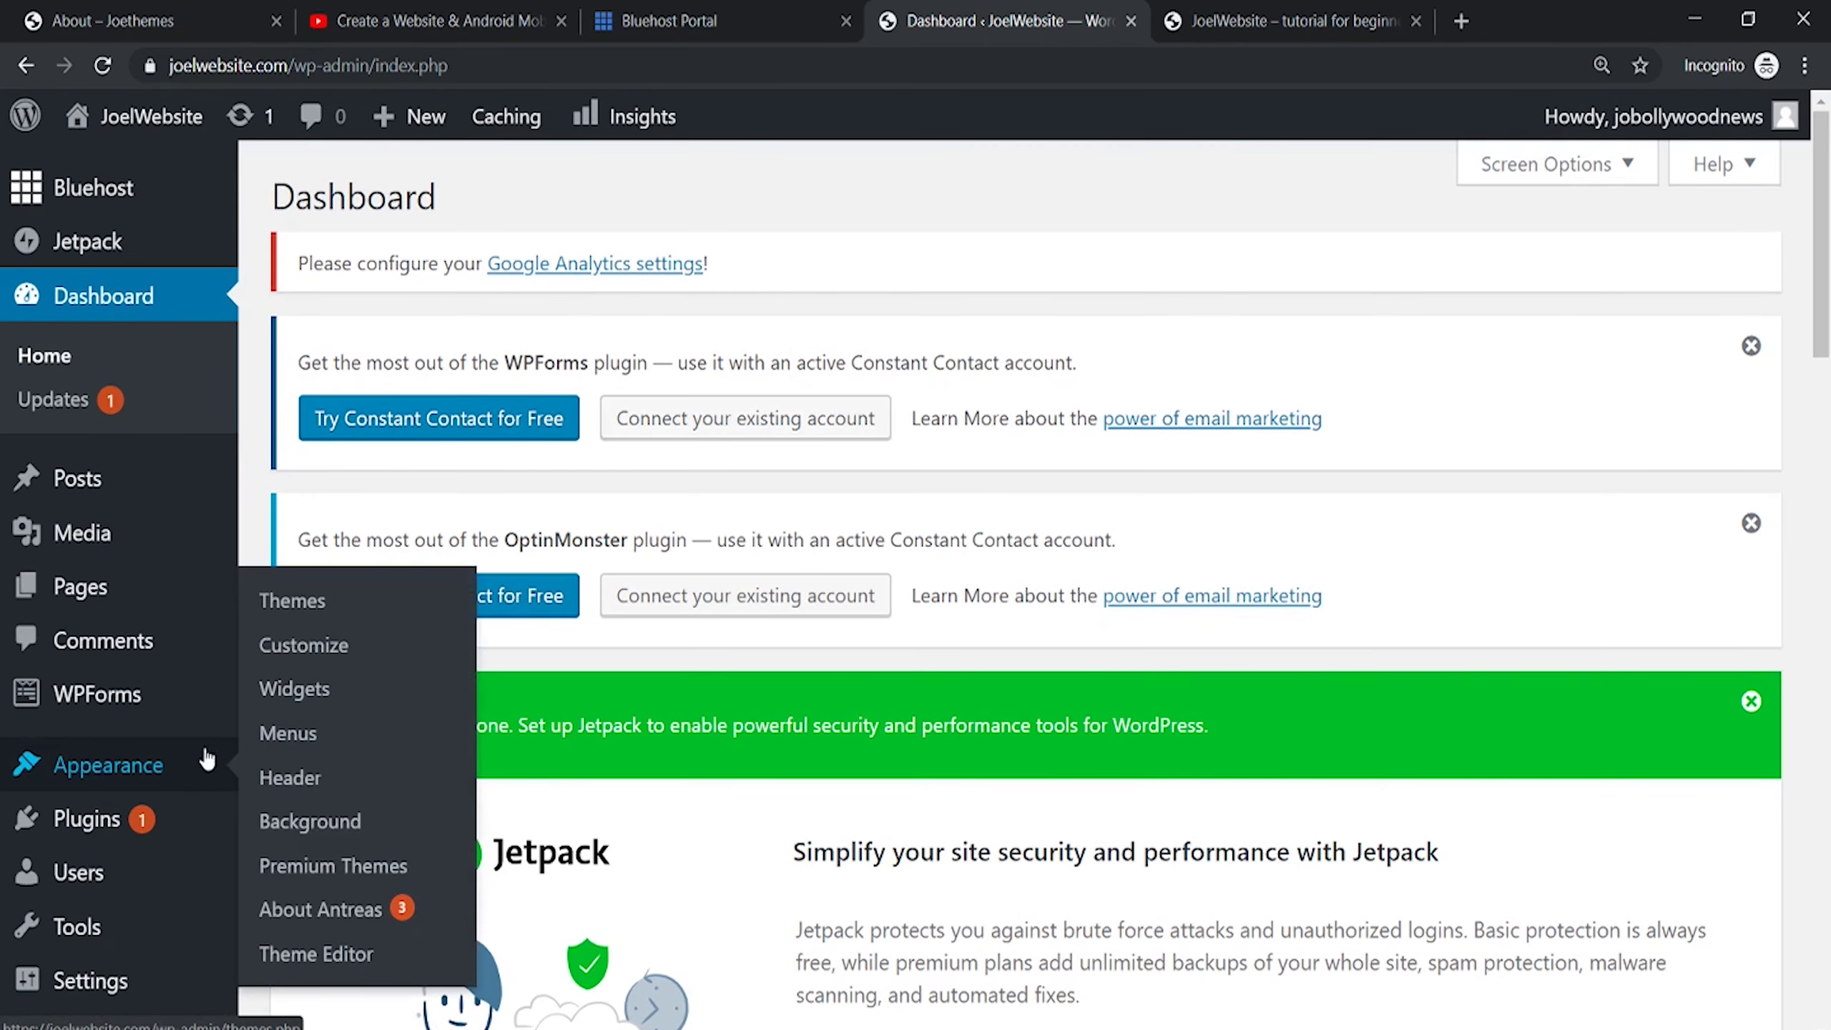
pyautogui.click(332, 600)
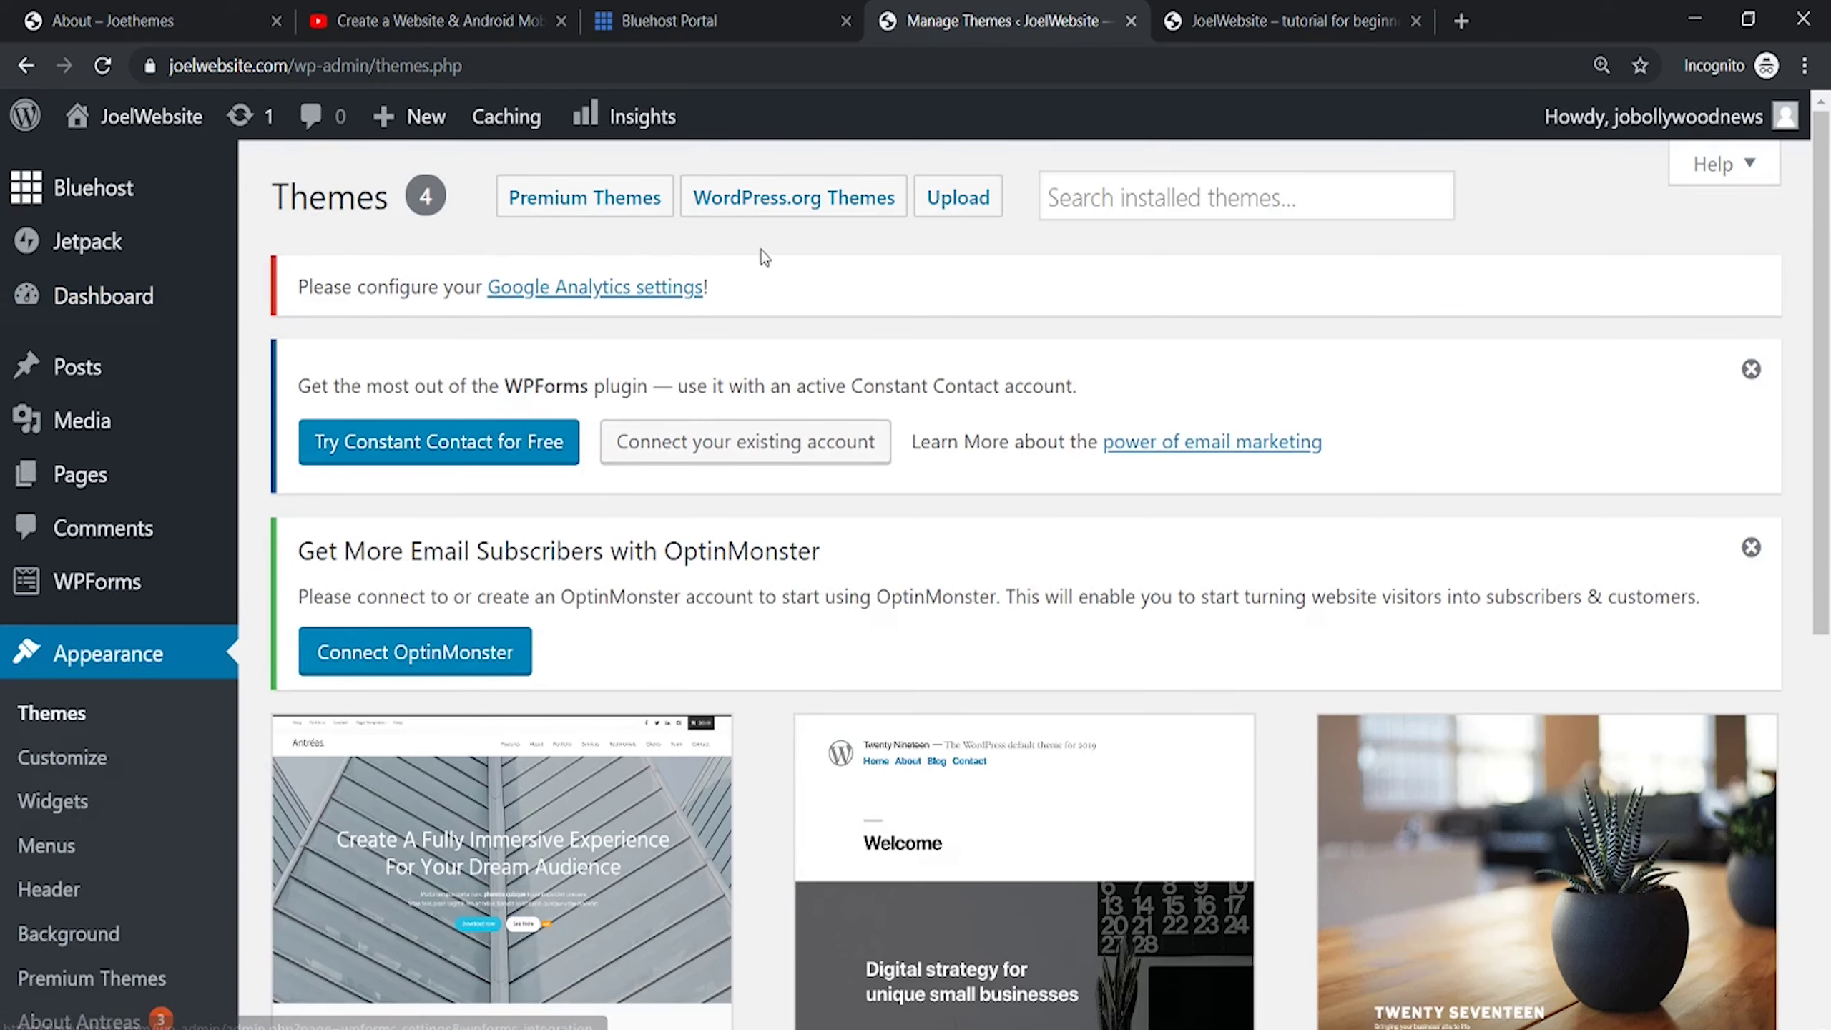
pyautogui.click(795, 212)
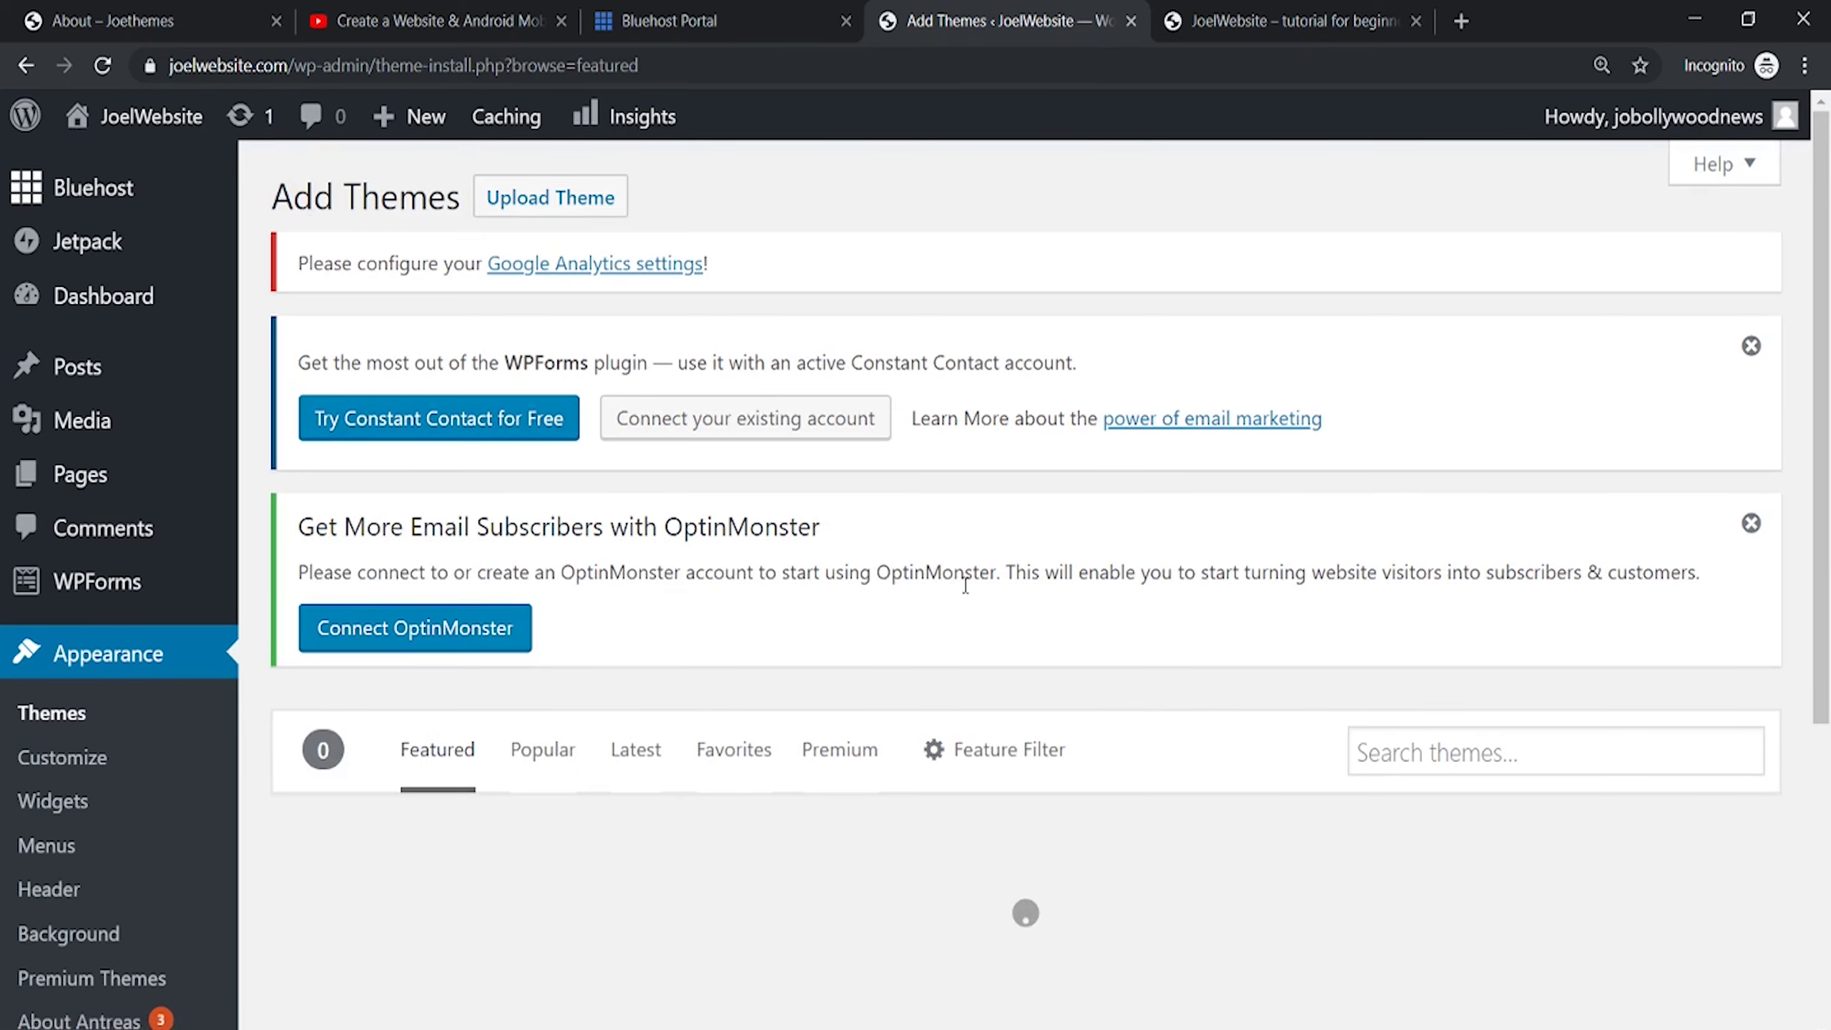
# Browse the featured themes in the catalogue to examine the available designs
pyautogui.click(1378, 747)
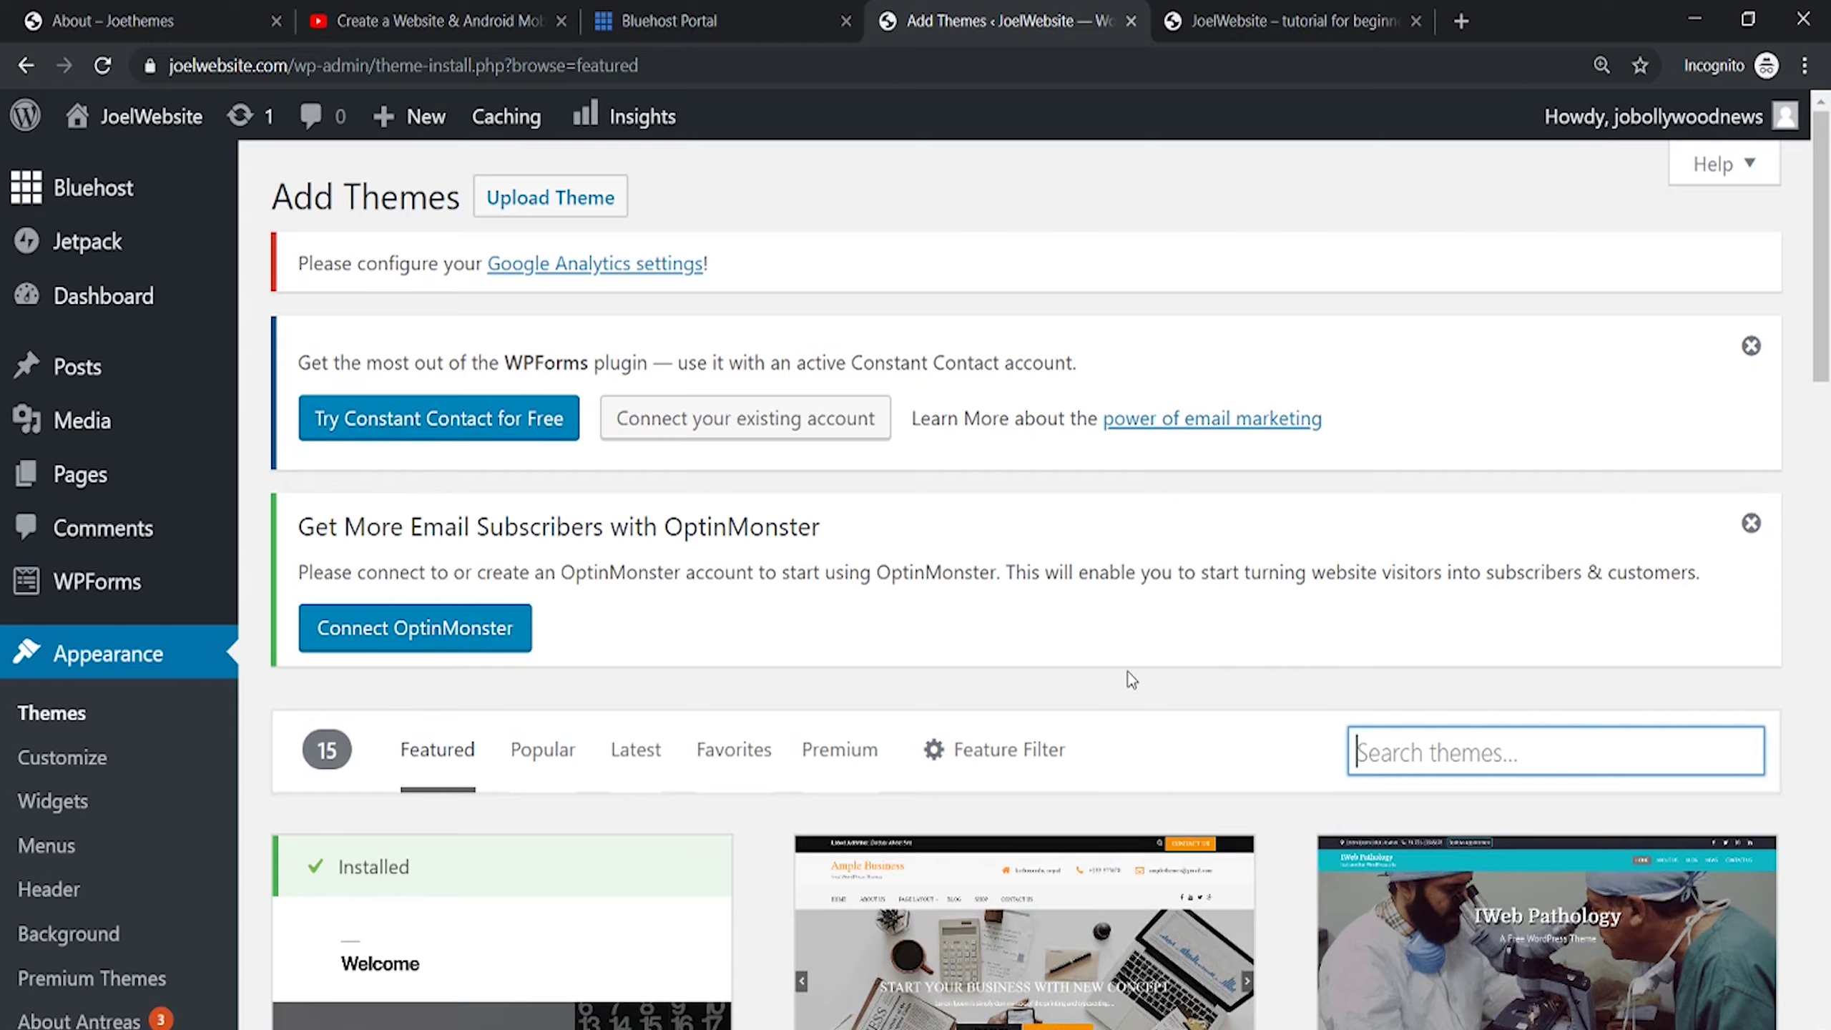
pyautogui.scroll(-6, 1127, 672)
pyautogui.scroll(6, 1139, 689)
pyautogui.scroll(-6, 1205, 693)
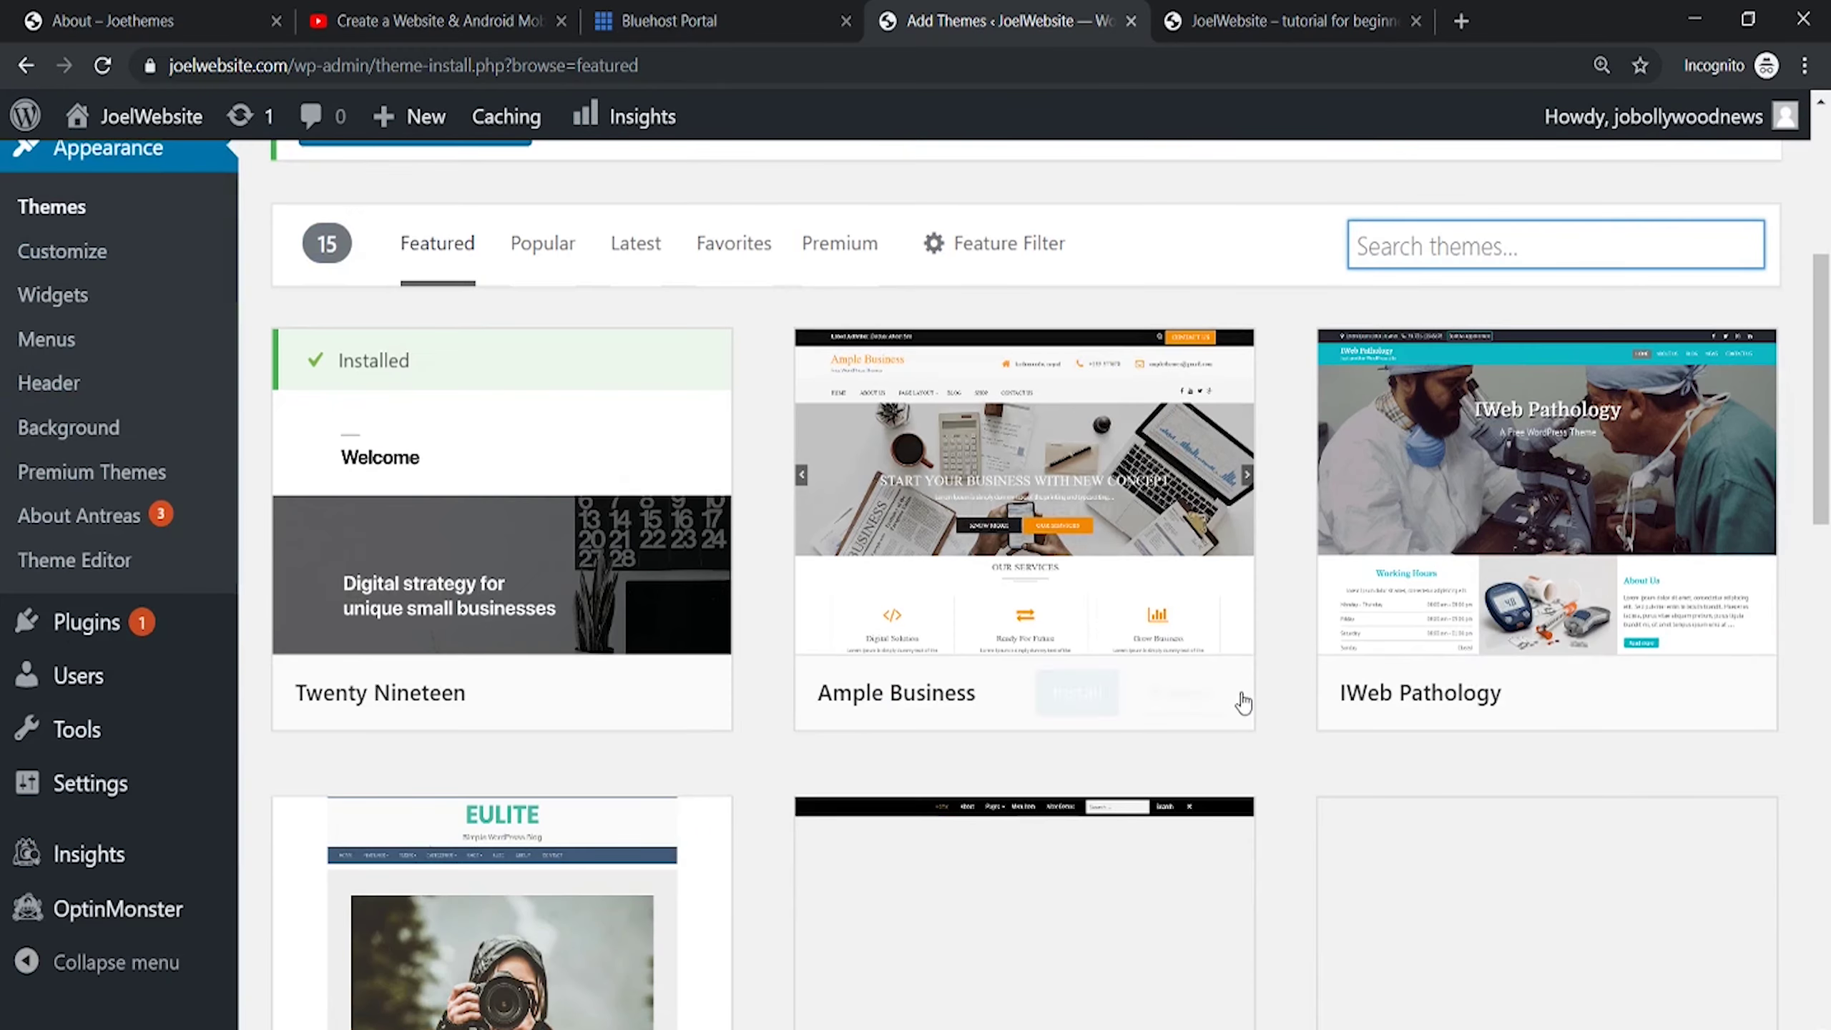
pyautogui.scroll(6, 1375, 673)
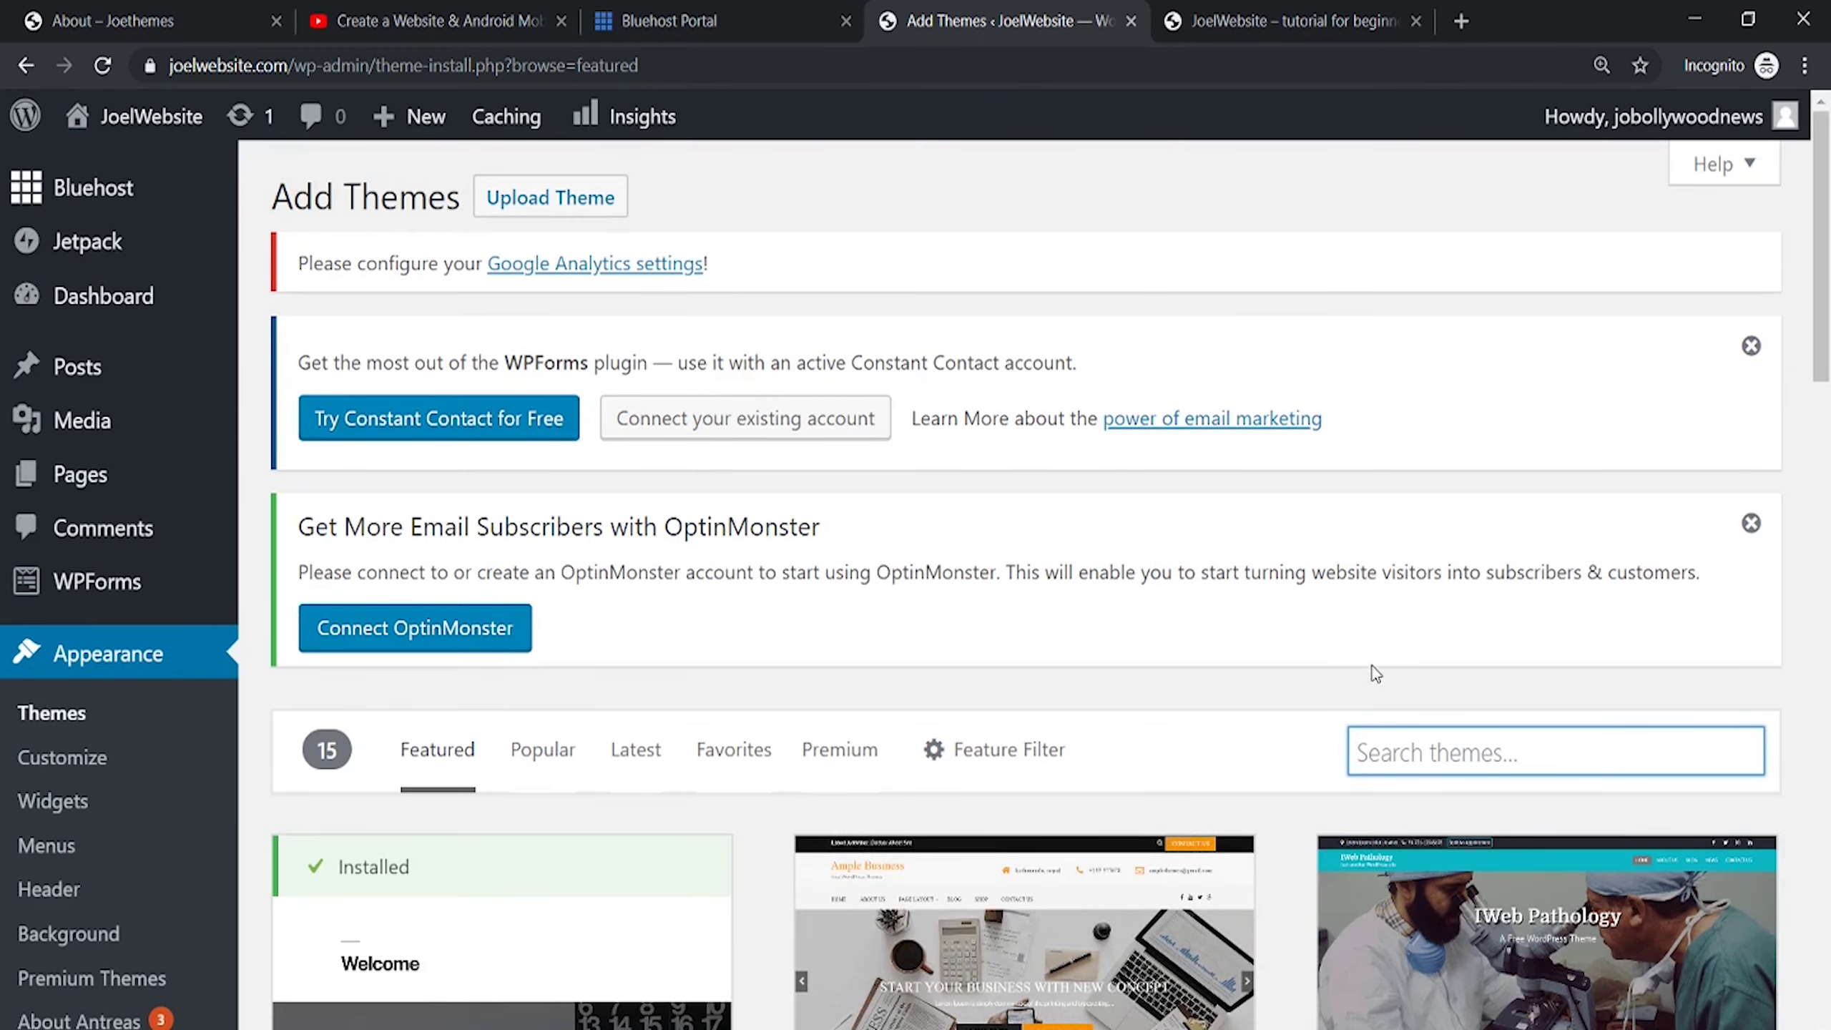
pyautogui.scroll(-6, 1024, 698)
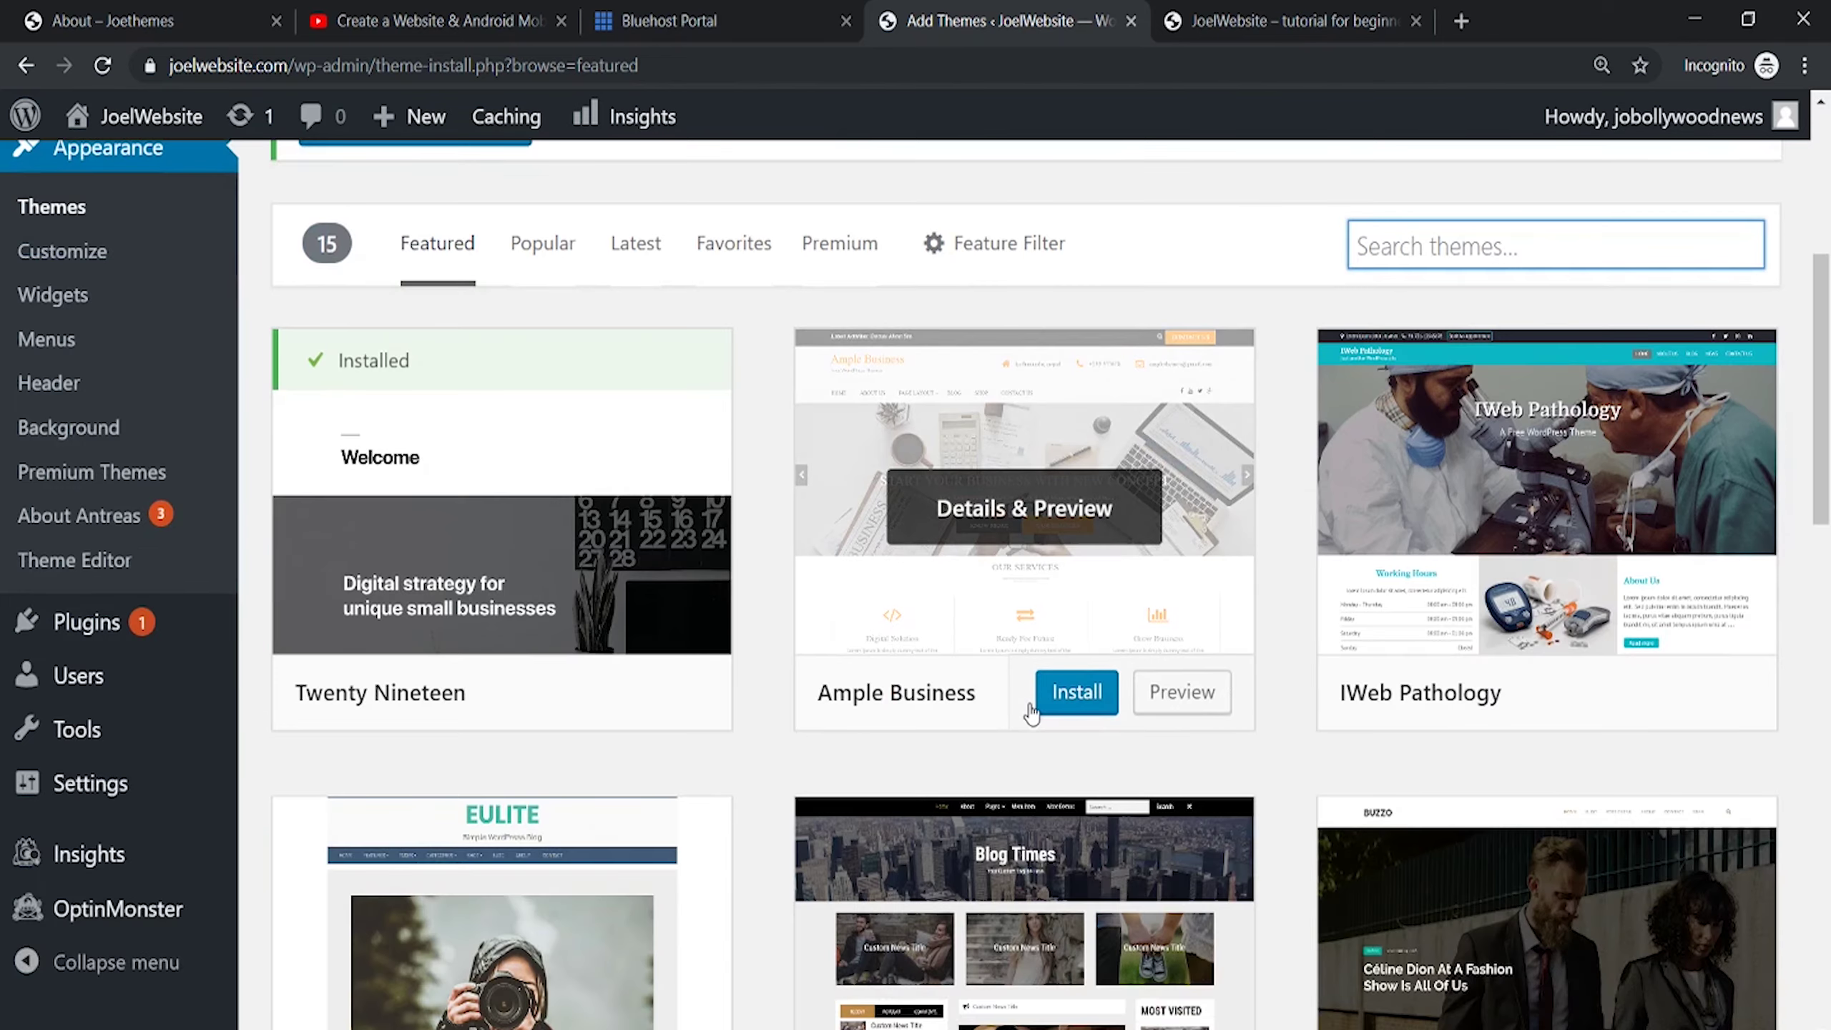
pyautogui.scroll(-7, 1031, 717)
pyautogui.scroll(13, 1154, 707)
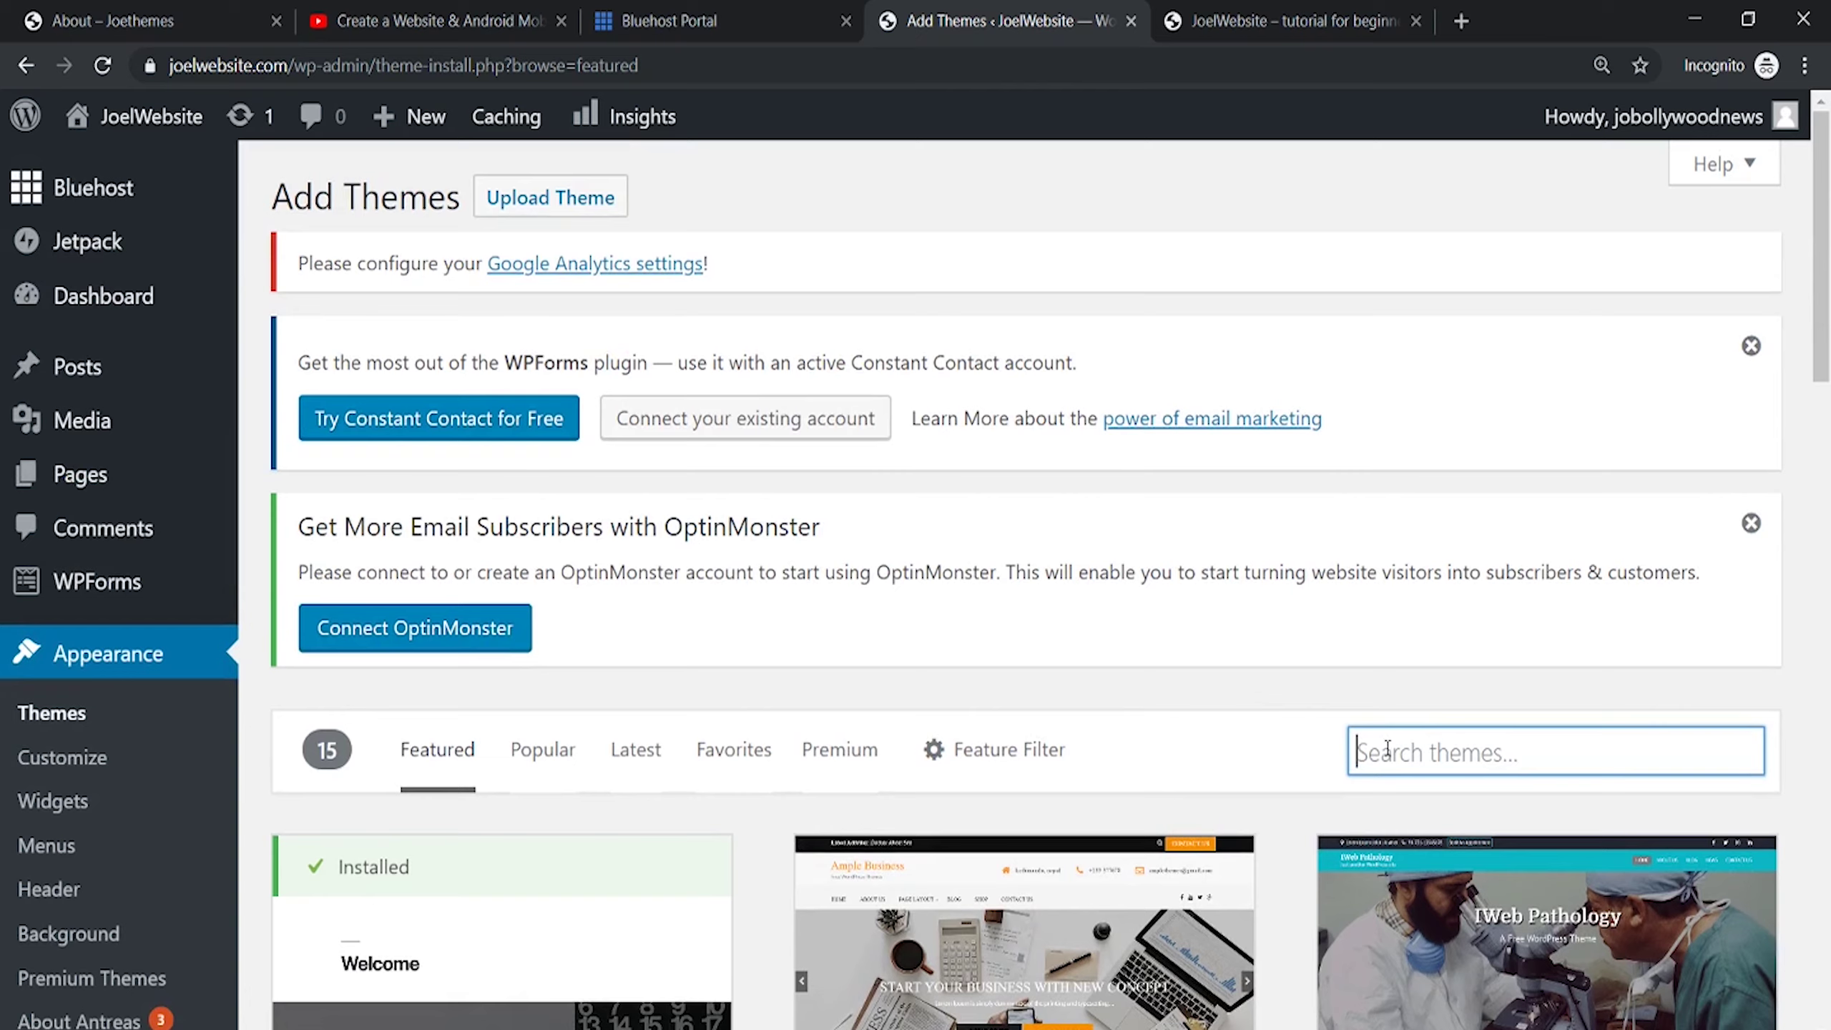
# Find the Futurio theme by searching for "futurio", and install and activate it on the site
pyautogui.write('futurio')
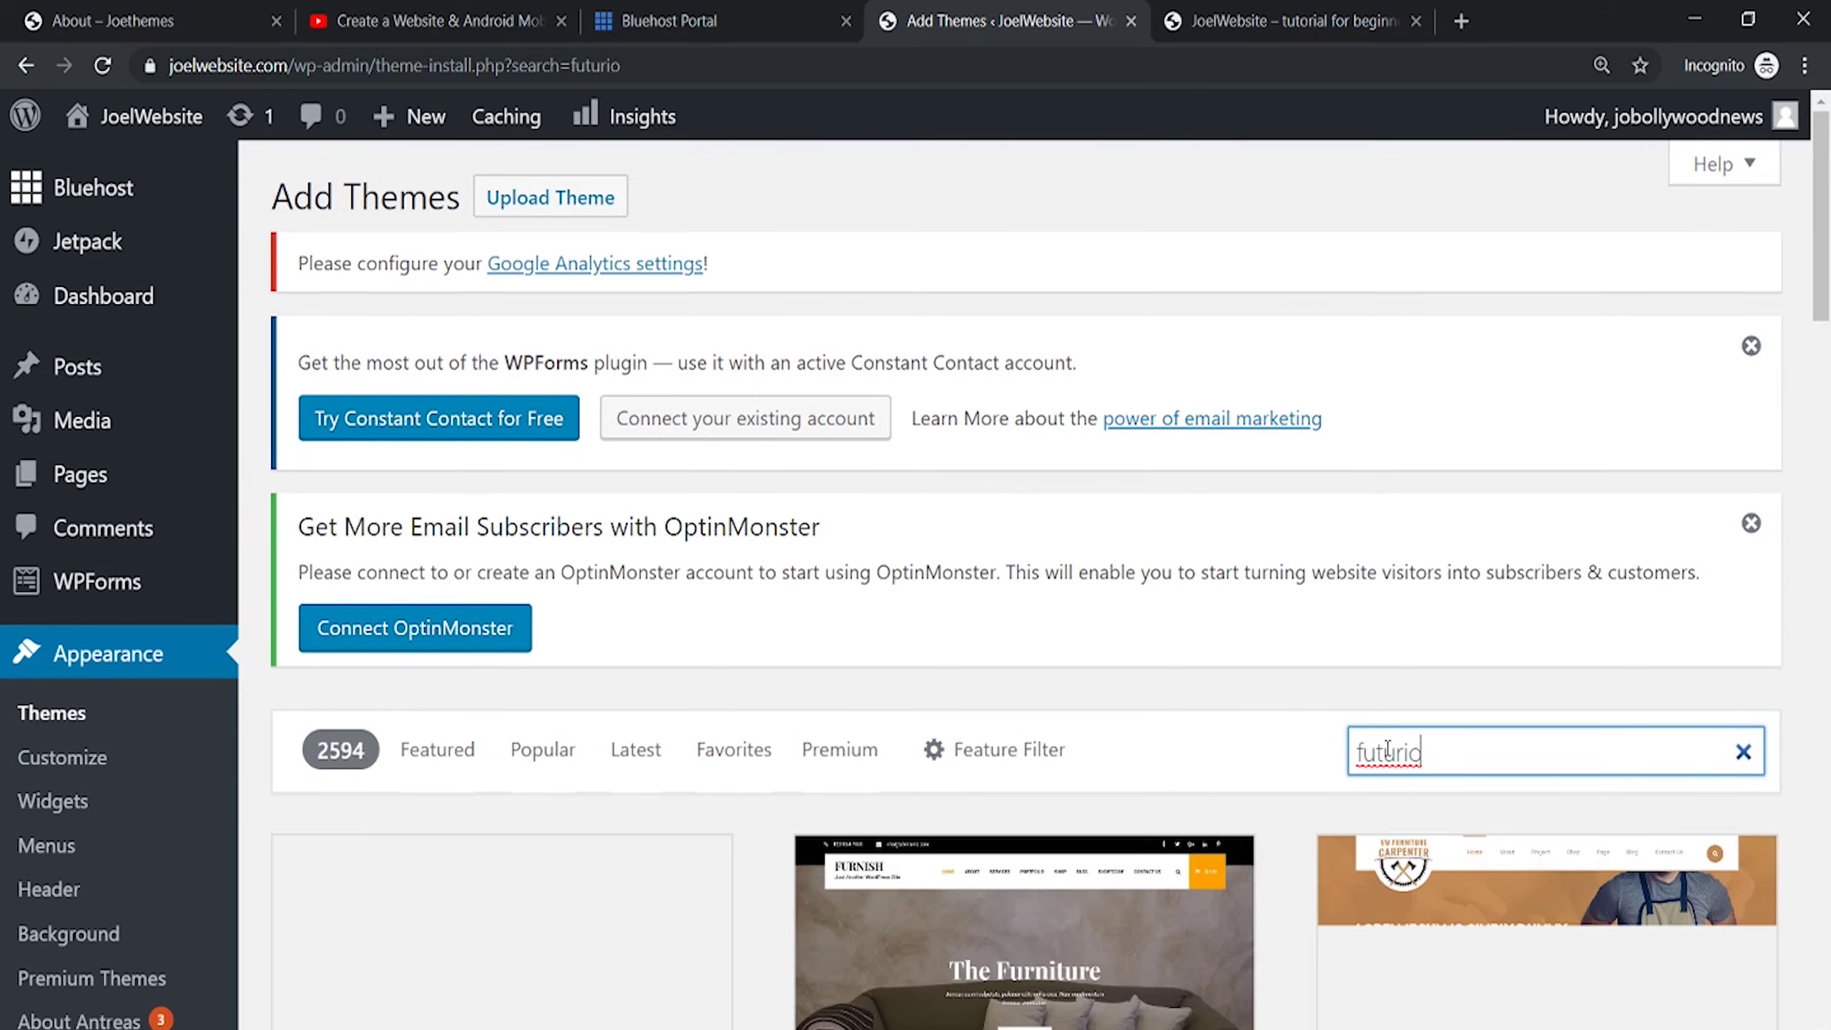
pyautogui.scroll(-5, 991, 633)
pyautogui.moveTo(671, 624)
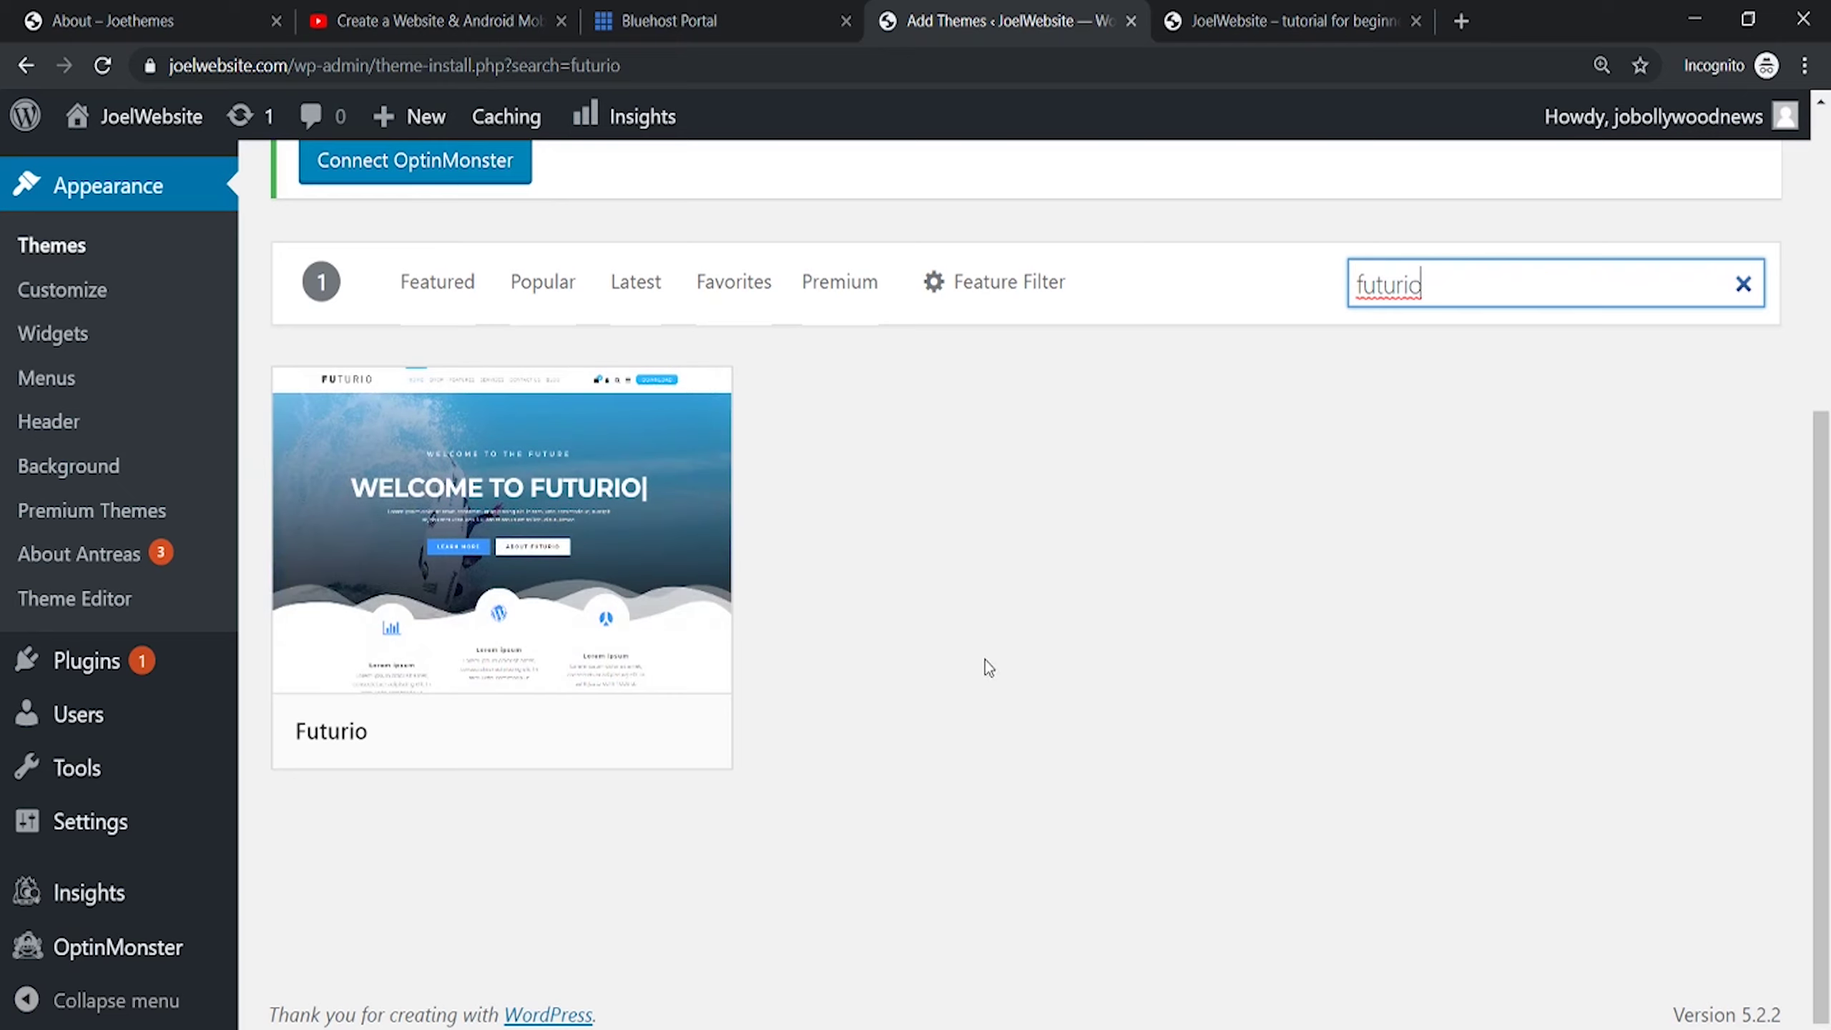
pyautogui.scroll(5, 983, 660)
pyautogui.scroll(-5, 989, 662)
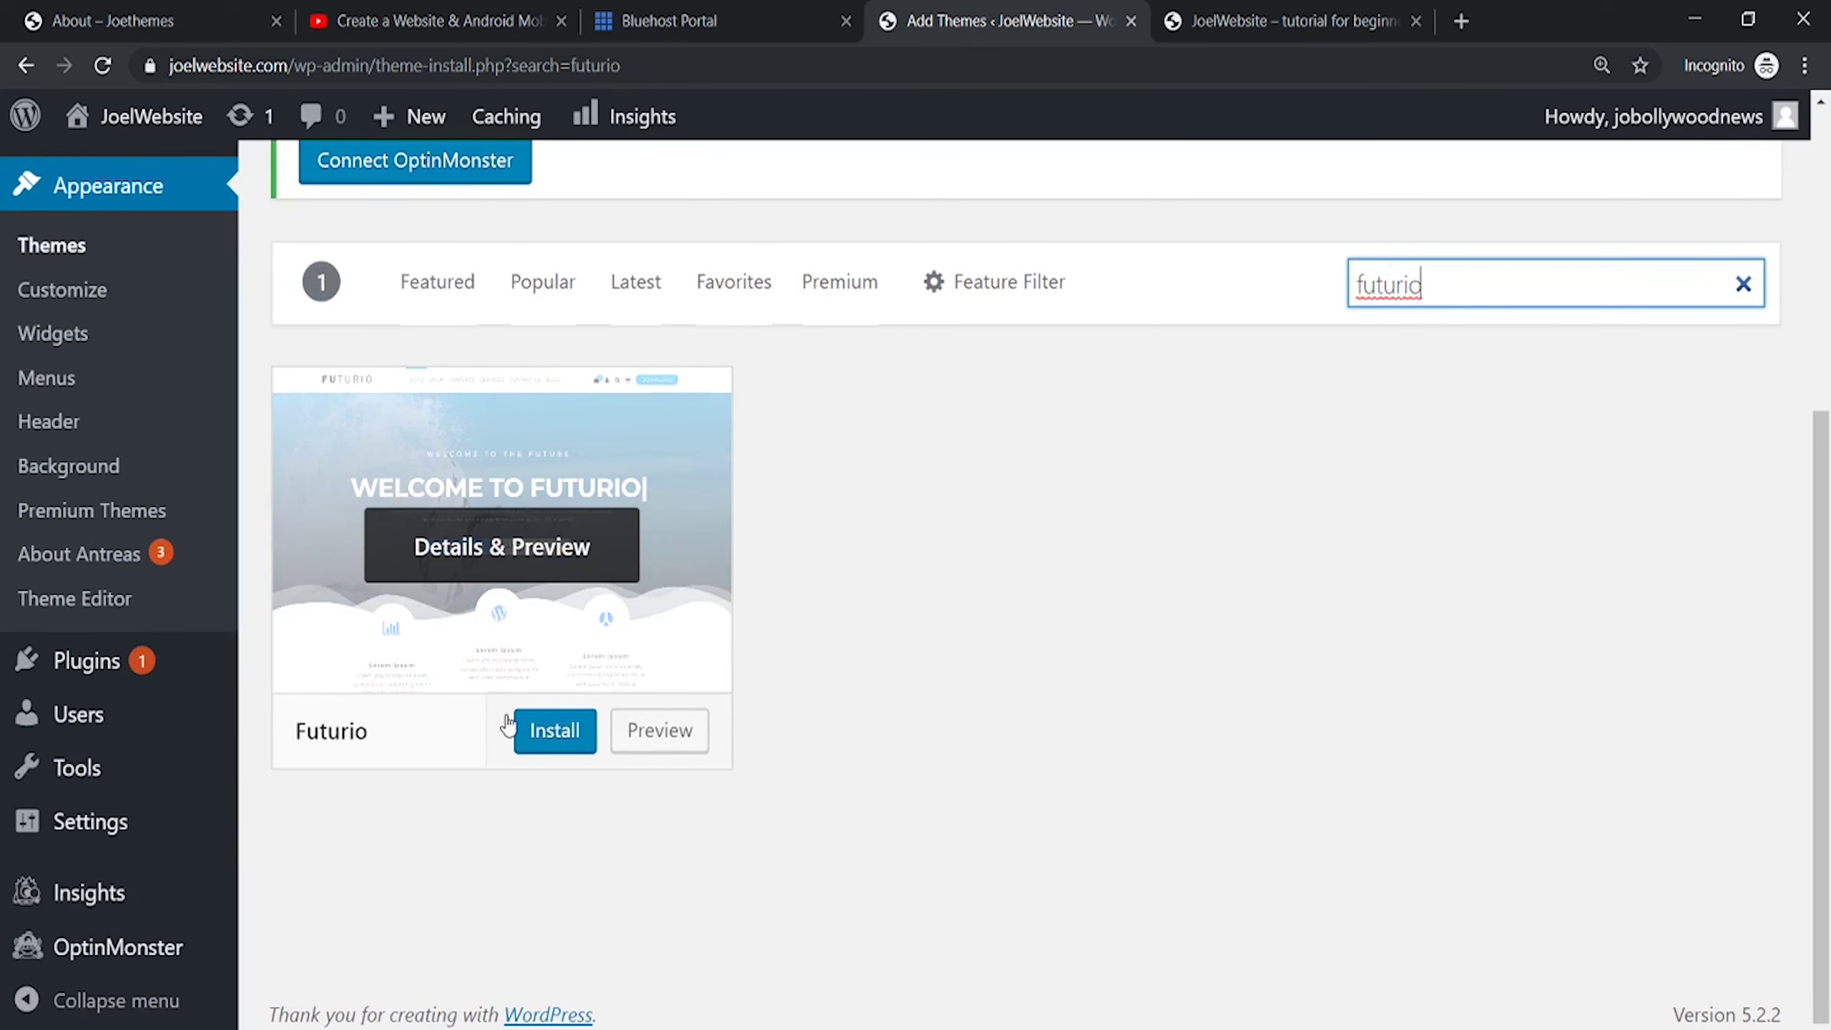
pyautogui.click(553, 731)
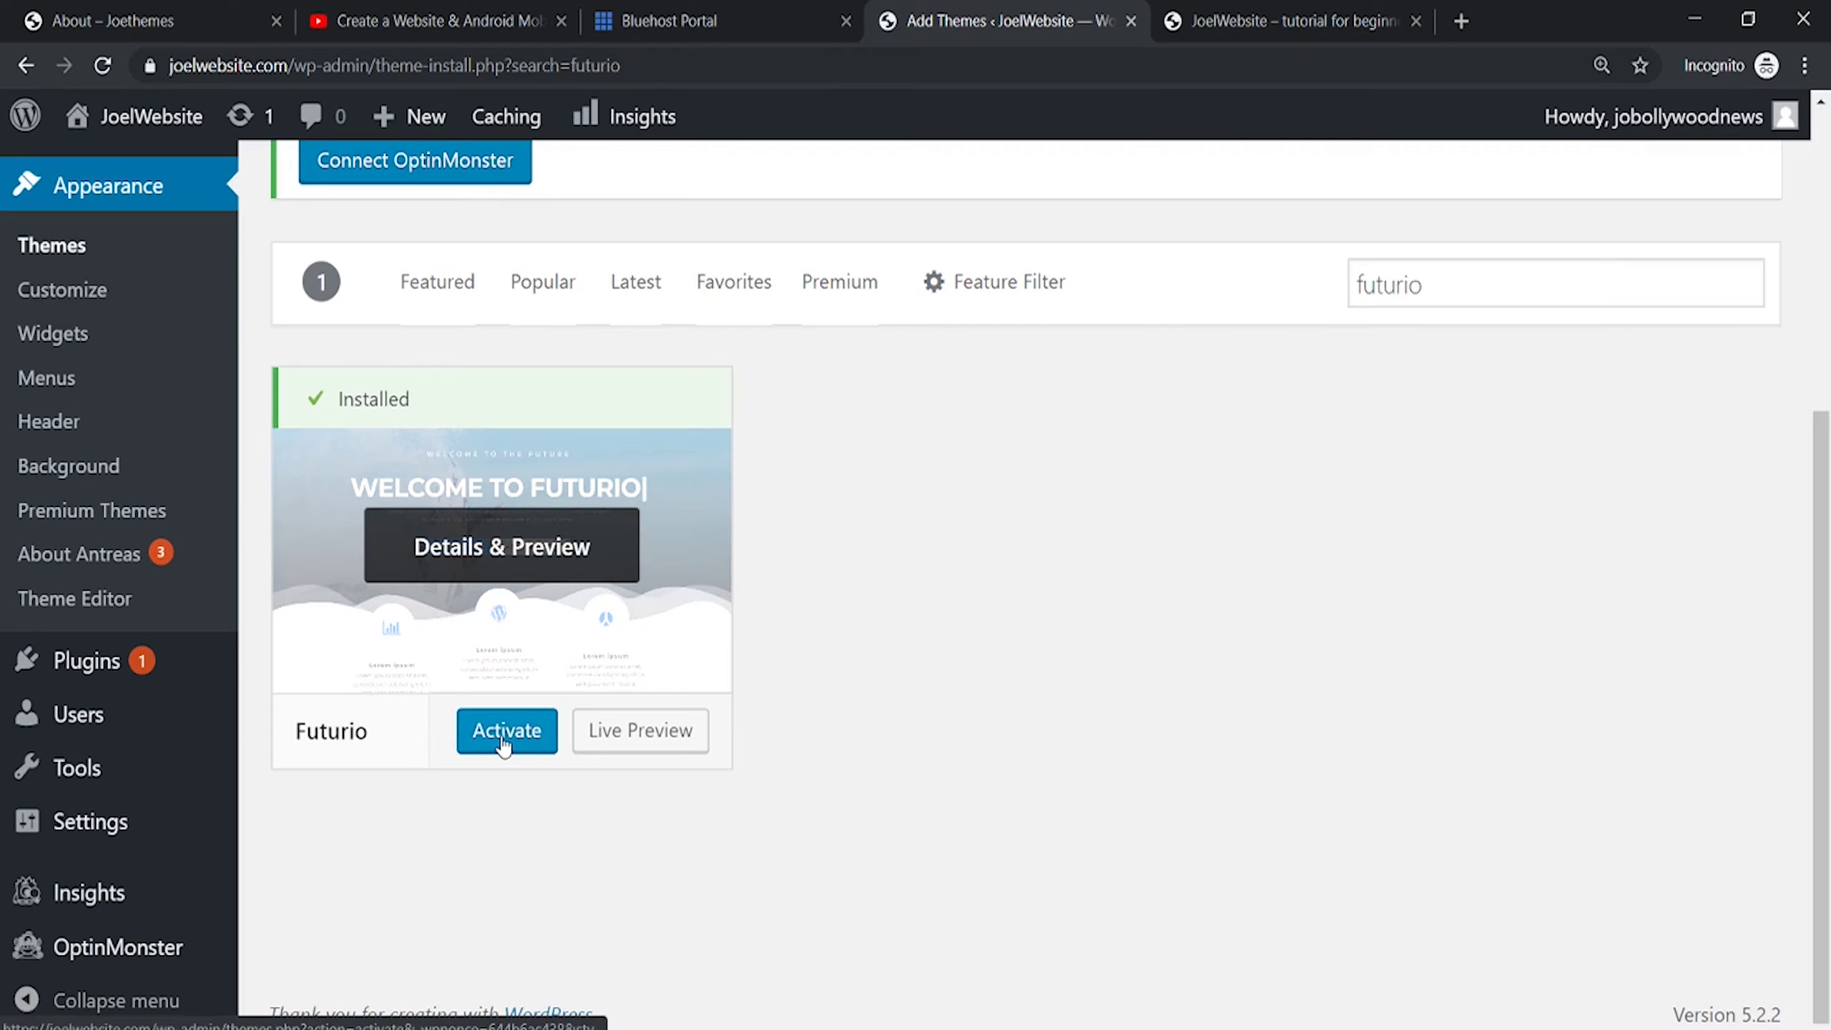
pyautogui.click(502, 741)
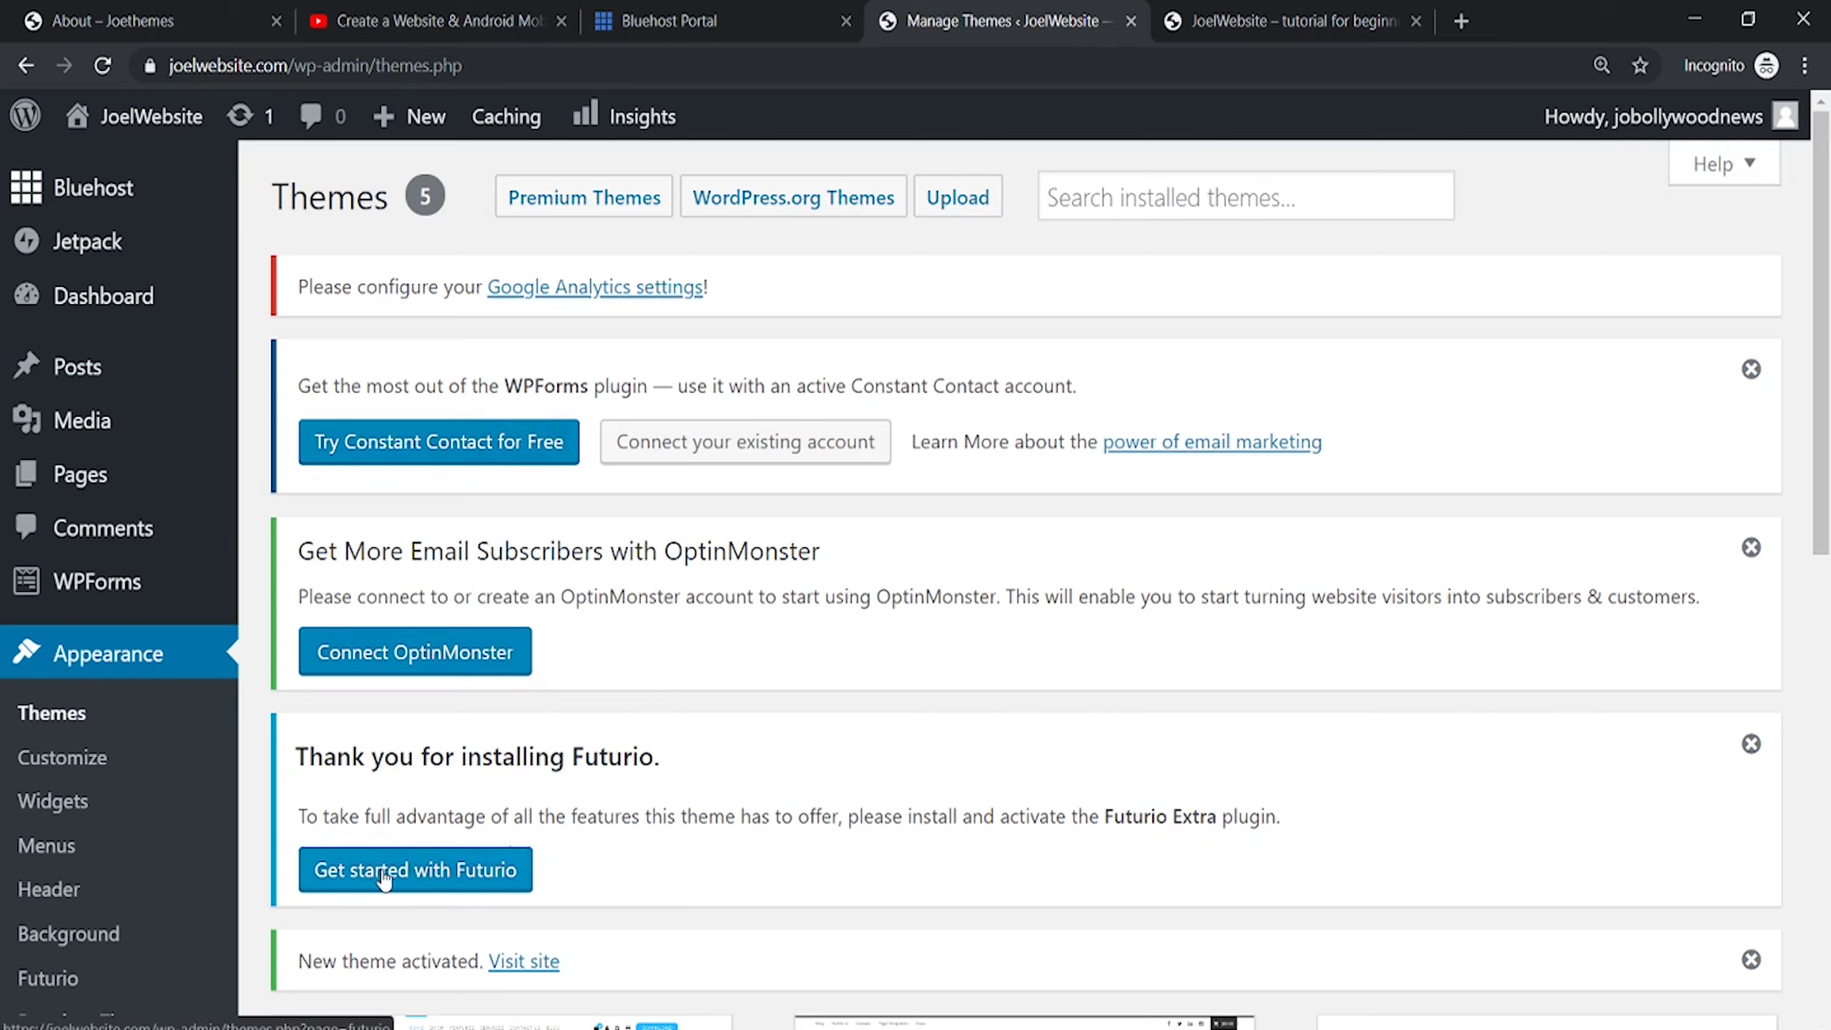
# From the theme's getting-started page, install and activate the Futurio Extra plugin
pyautogui.click(448, 874)
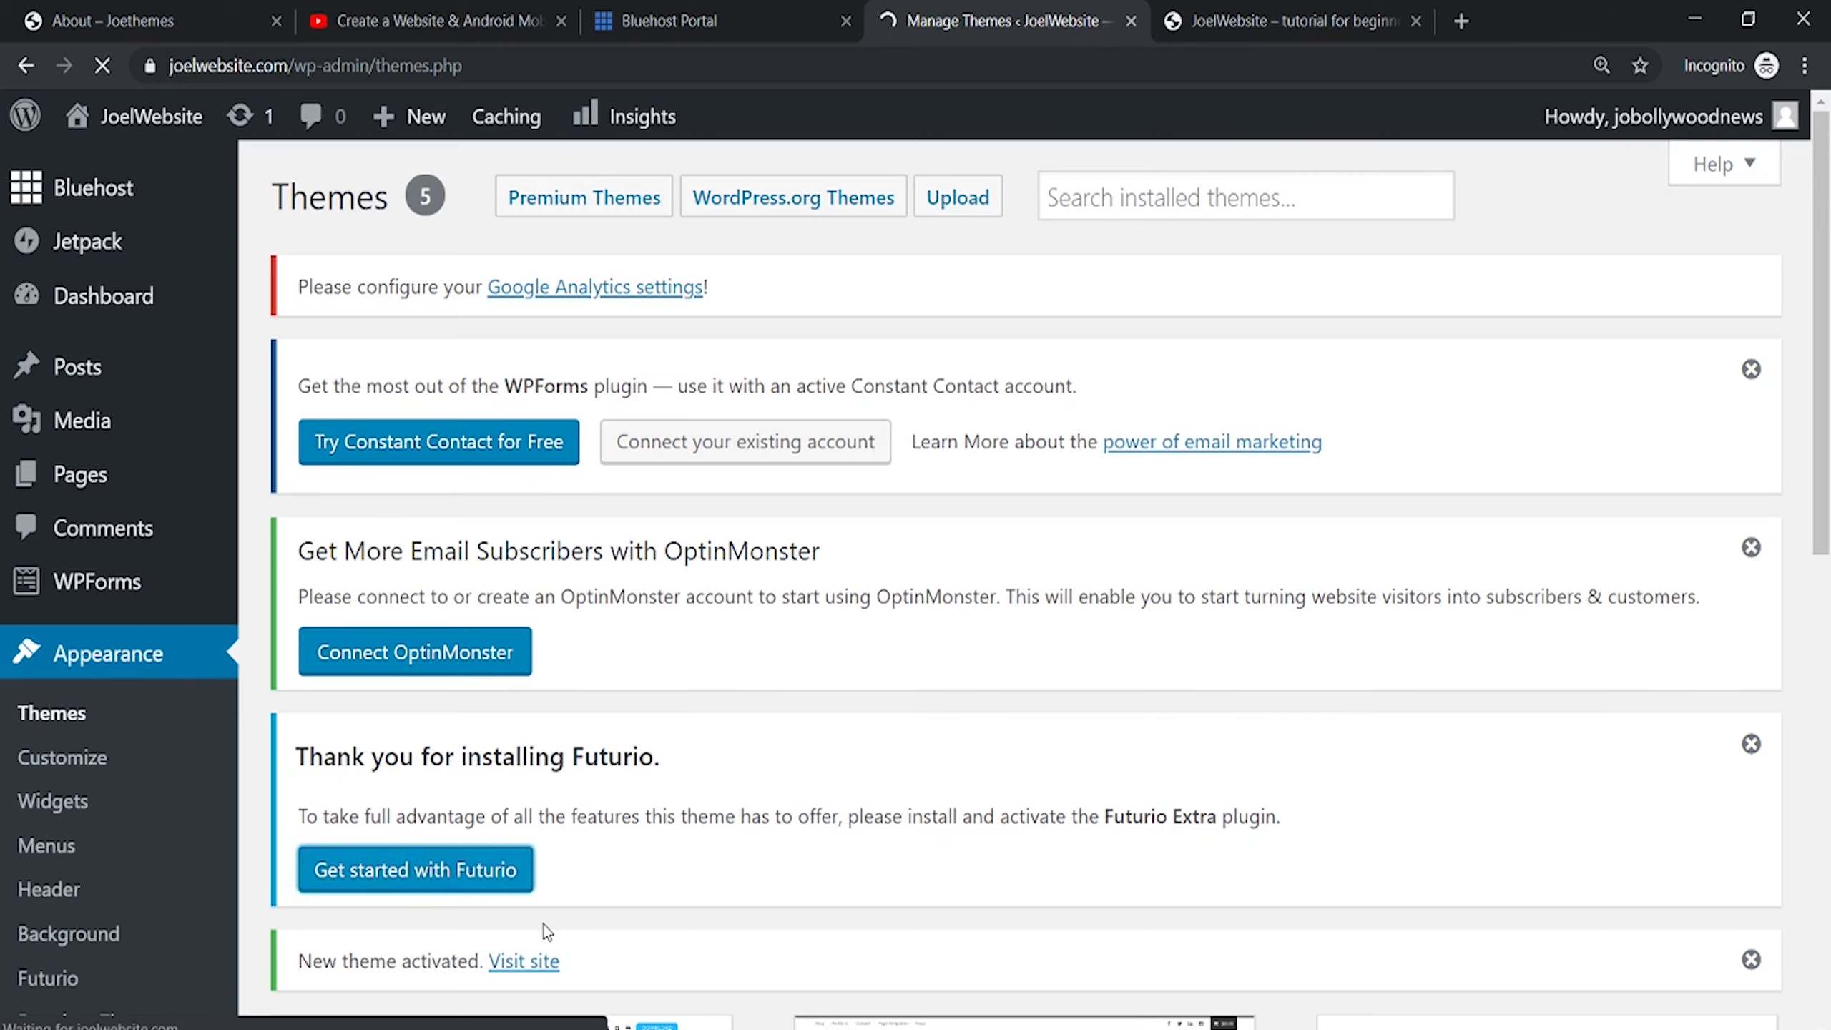
pyautogui.scroll(-5, 555, 725)
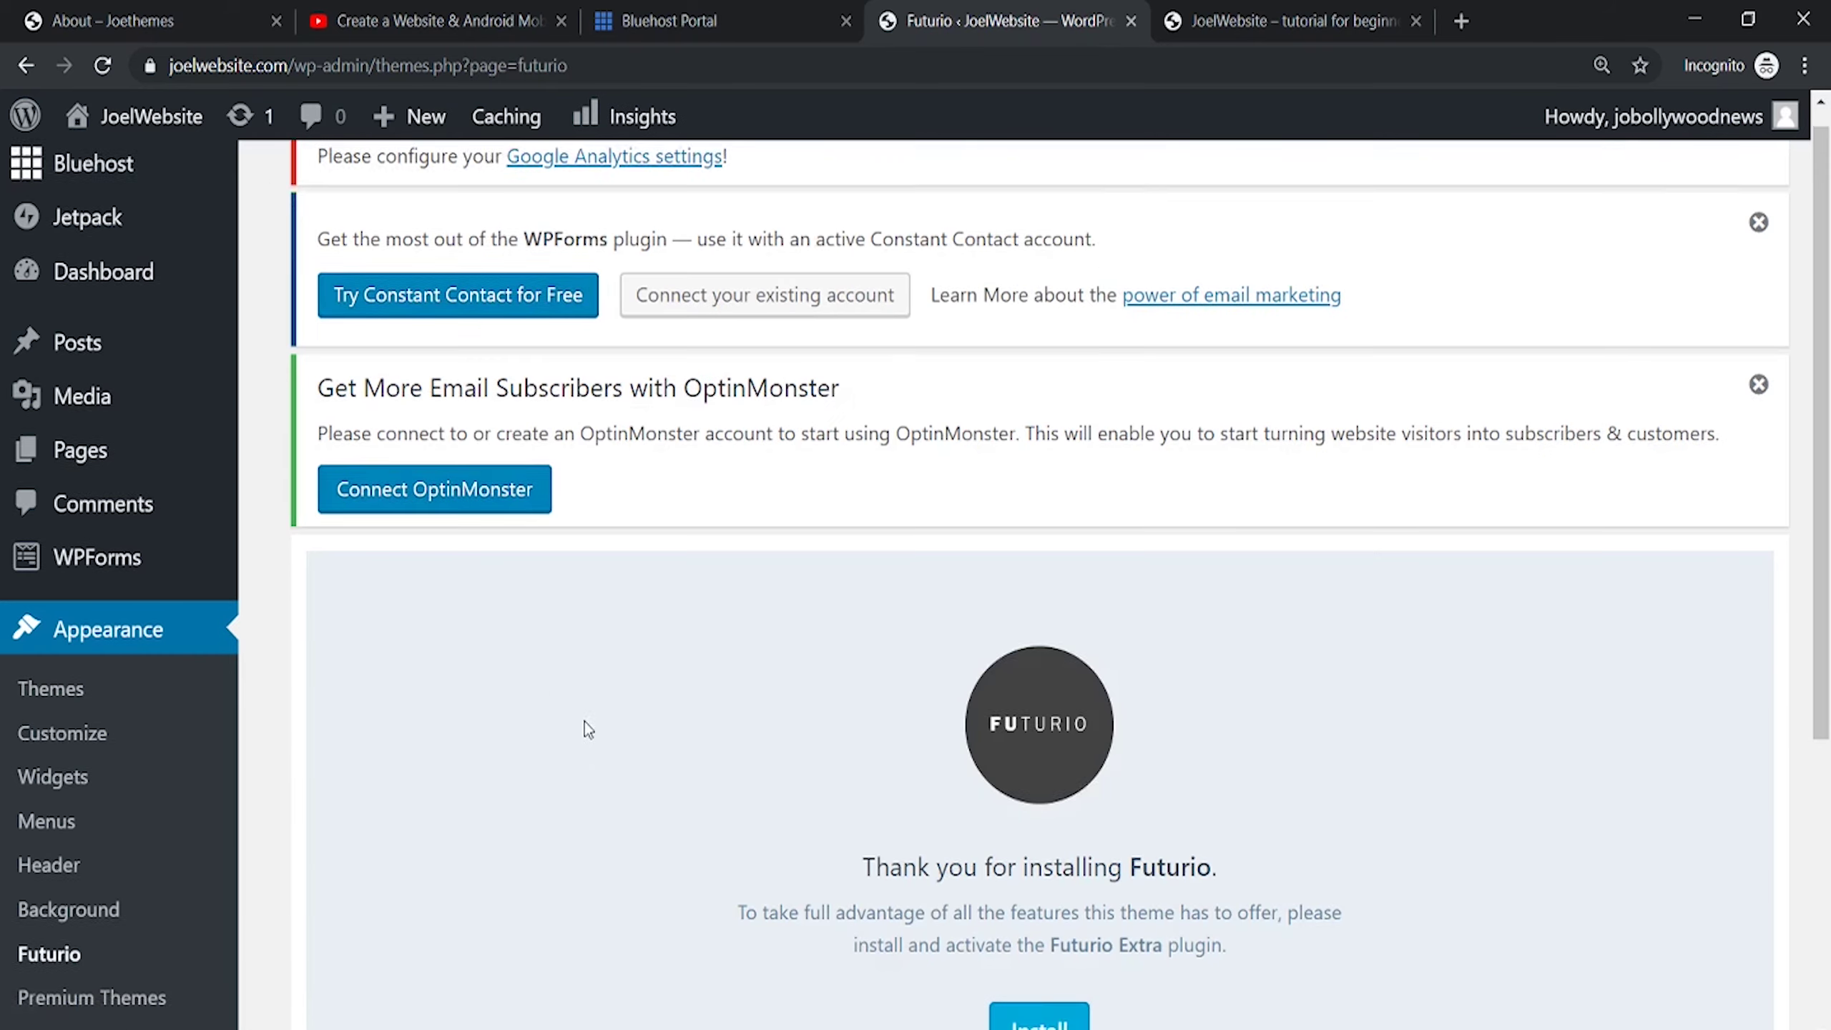
pyautogui.scroll(5, 991, 609)
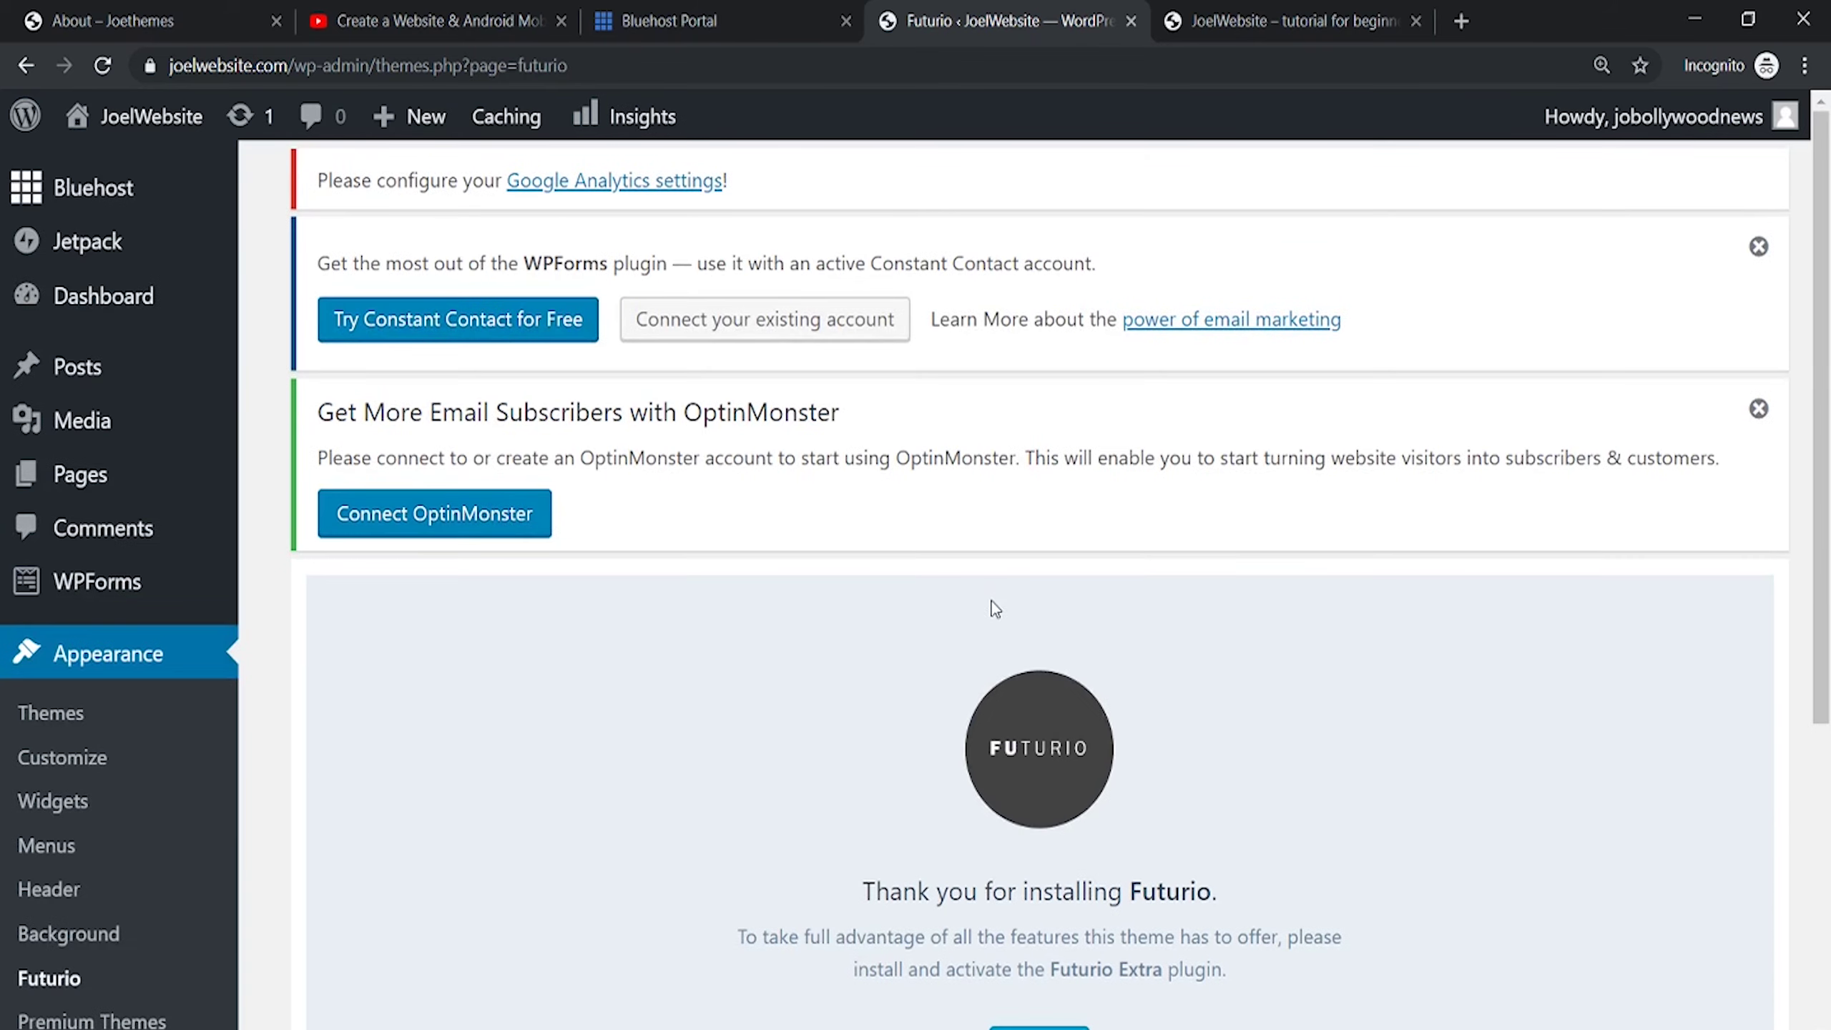
pyautogui.scroll(-5, 1026, 720)
pyautogui.click(1041, 593)
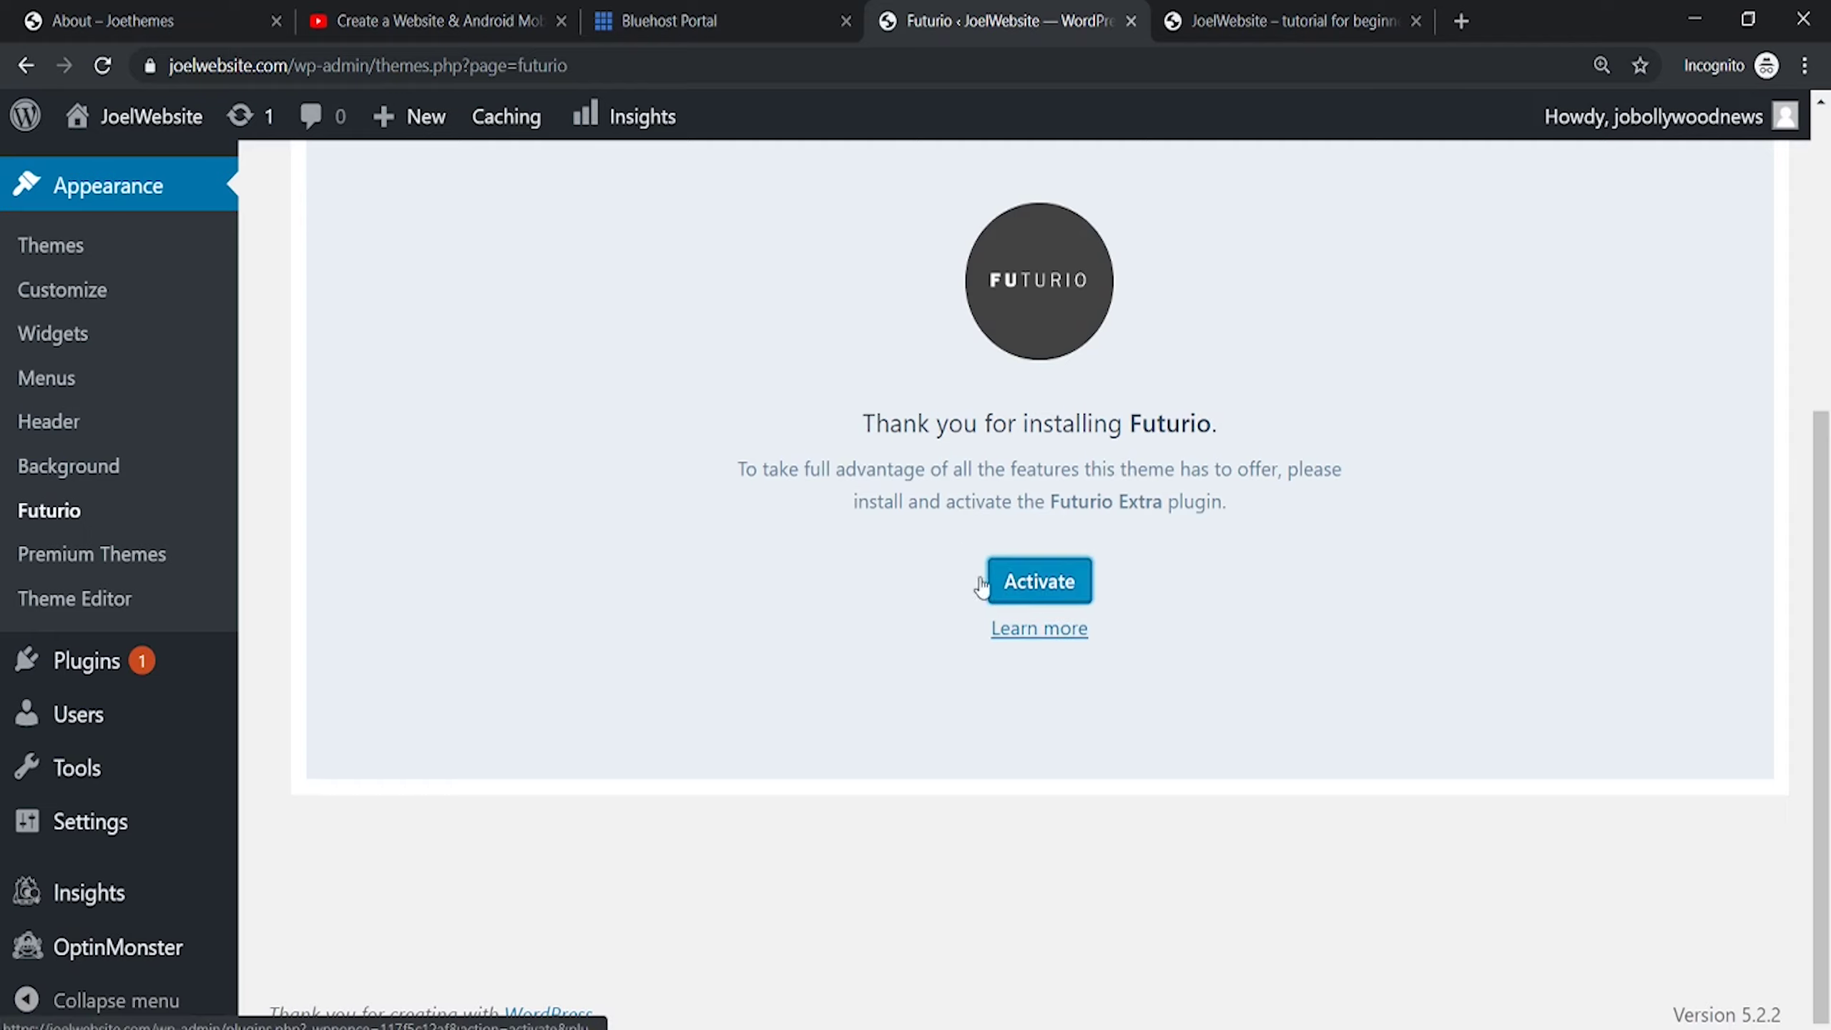
pyautogui.click(1030, 584)
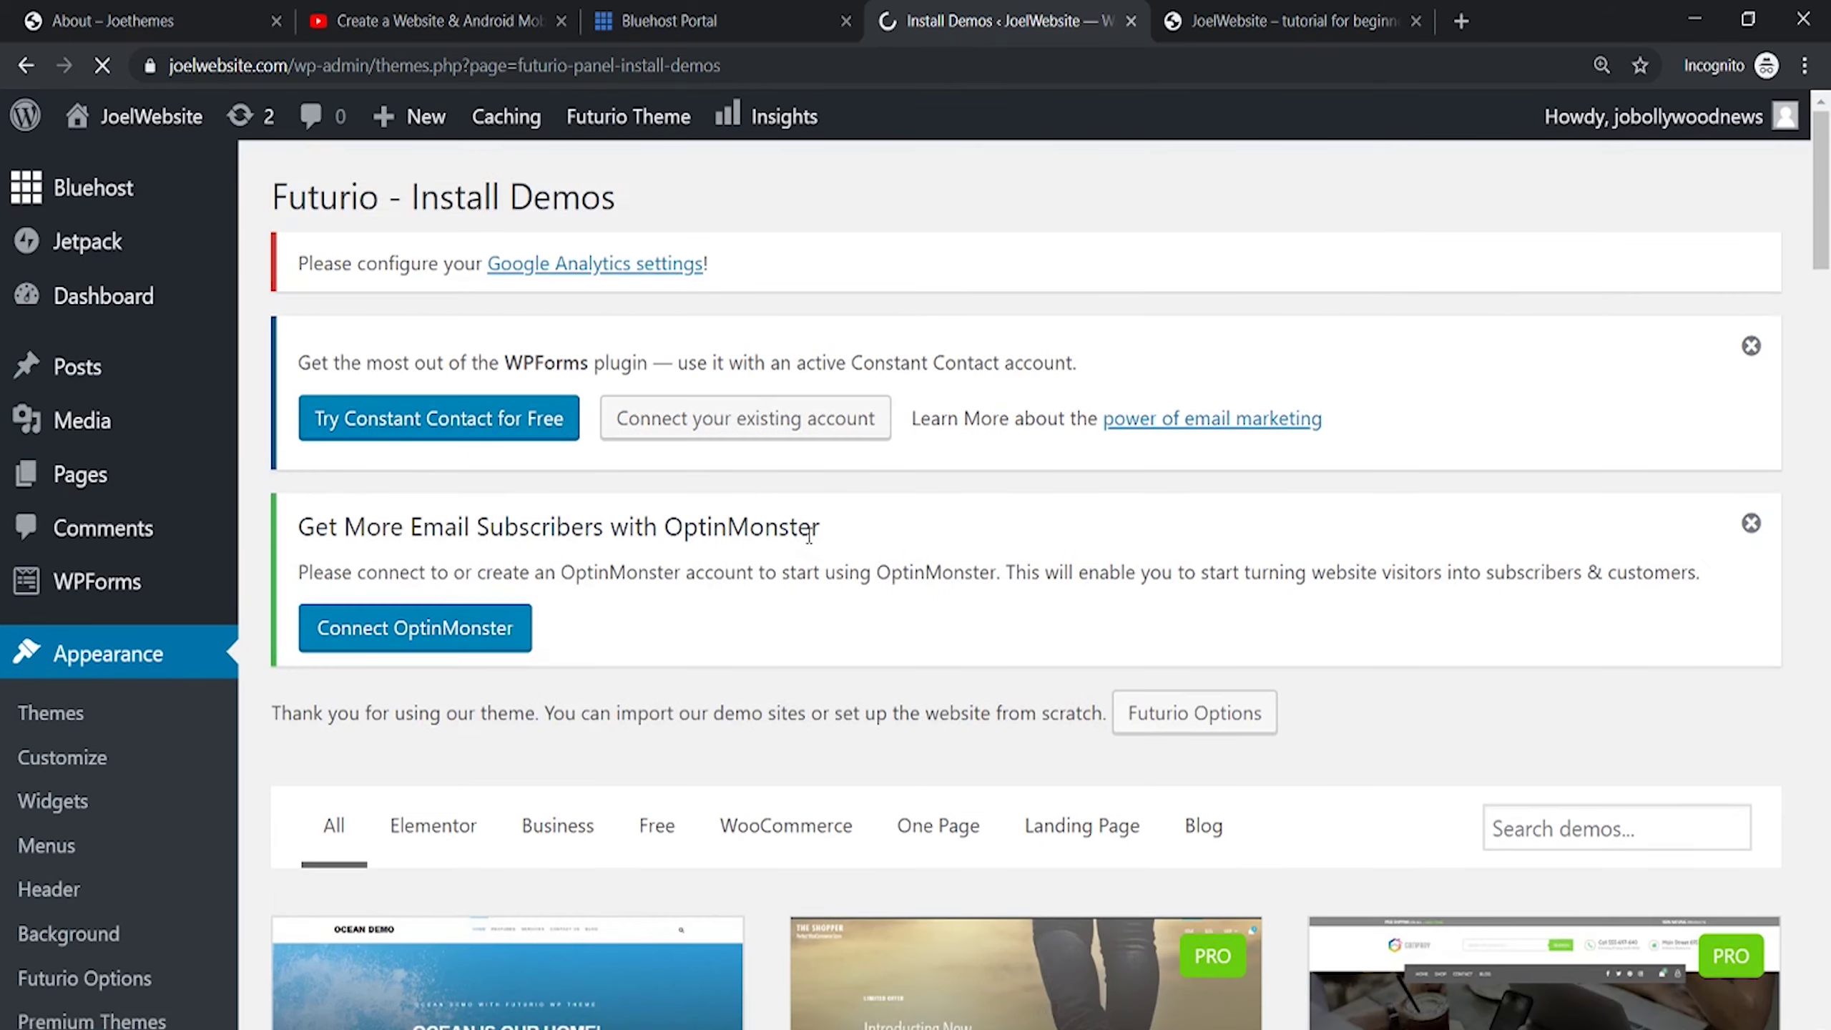
# Look through the Futurio demo sites offered for import and their category filters
pyautogui.scroll(-5, 807, 540)
pyautogui.moveTo(619, 689)
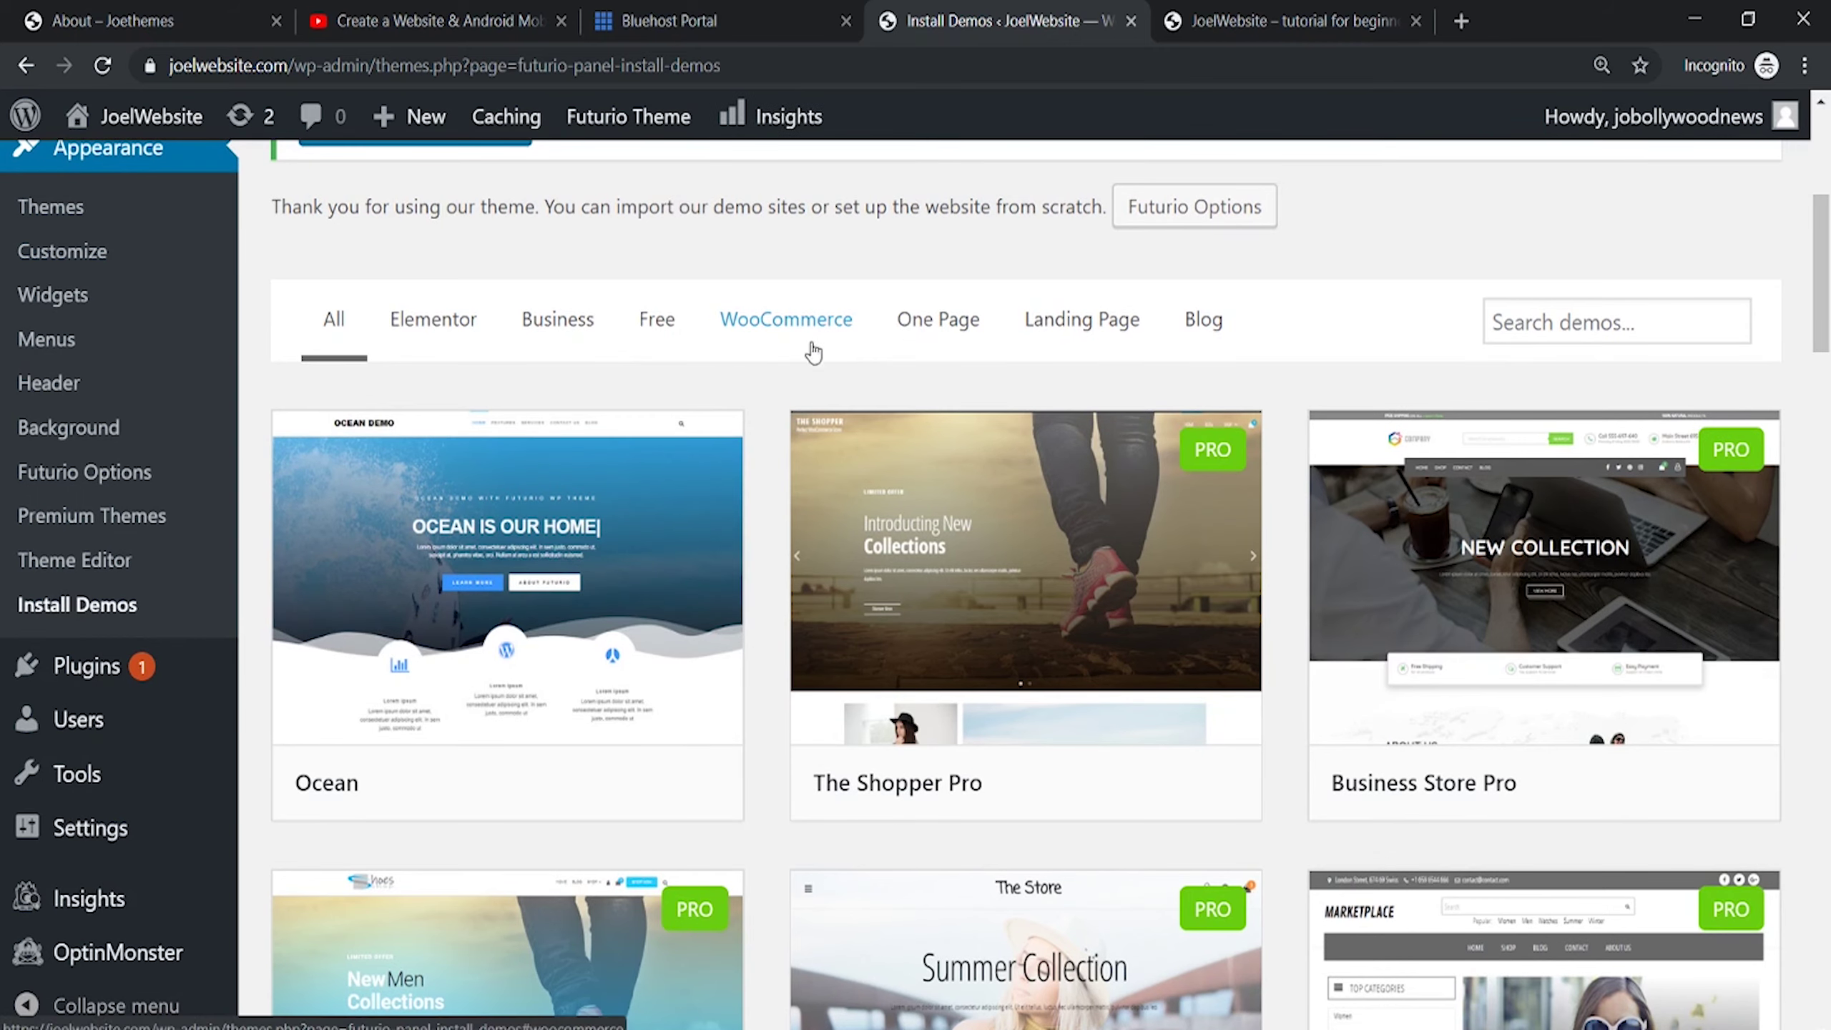
pyautogui.scroll(5, 748, 343)
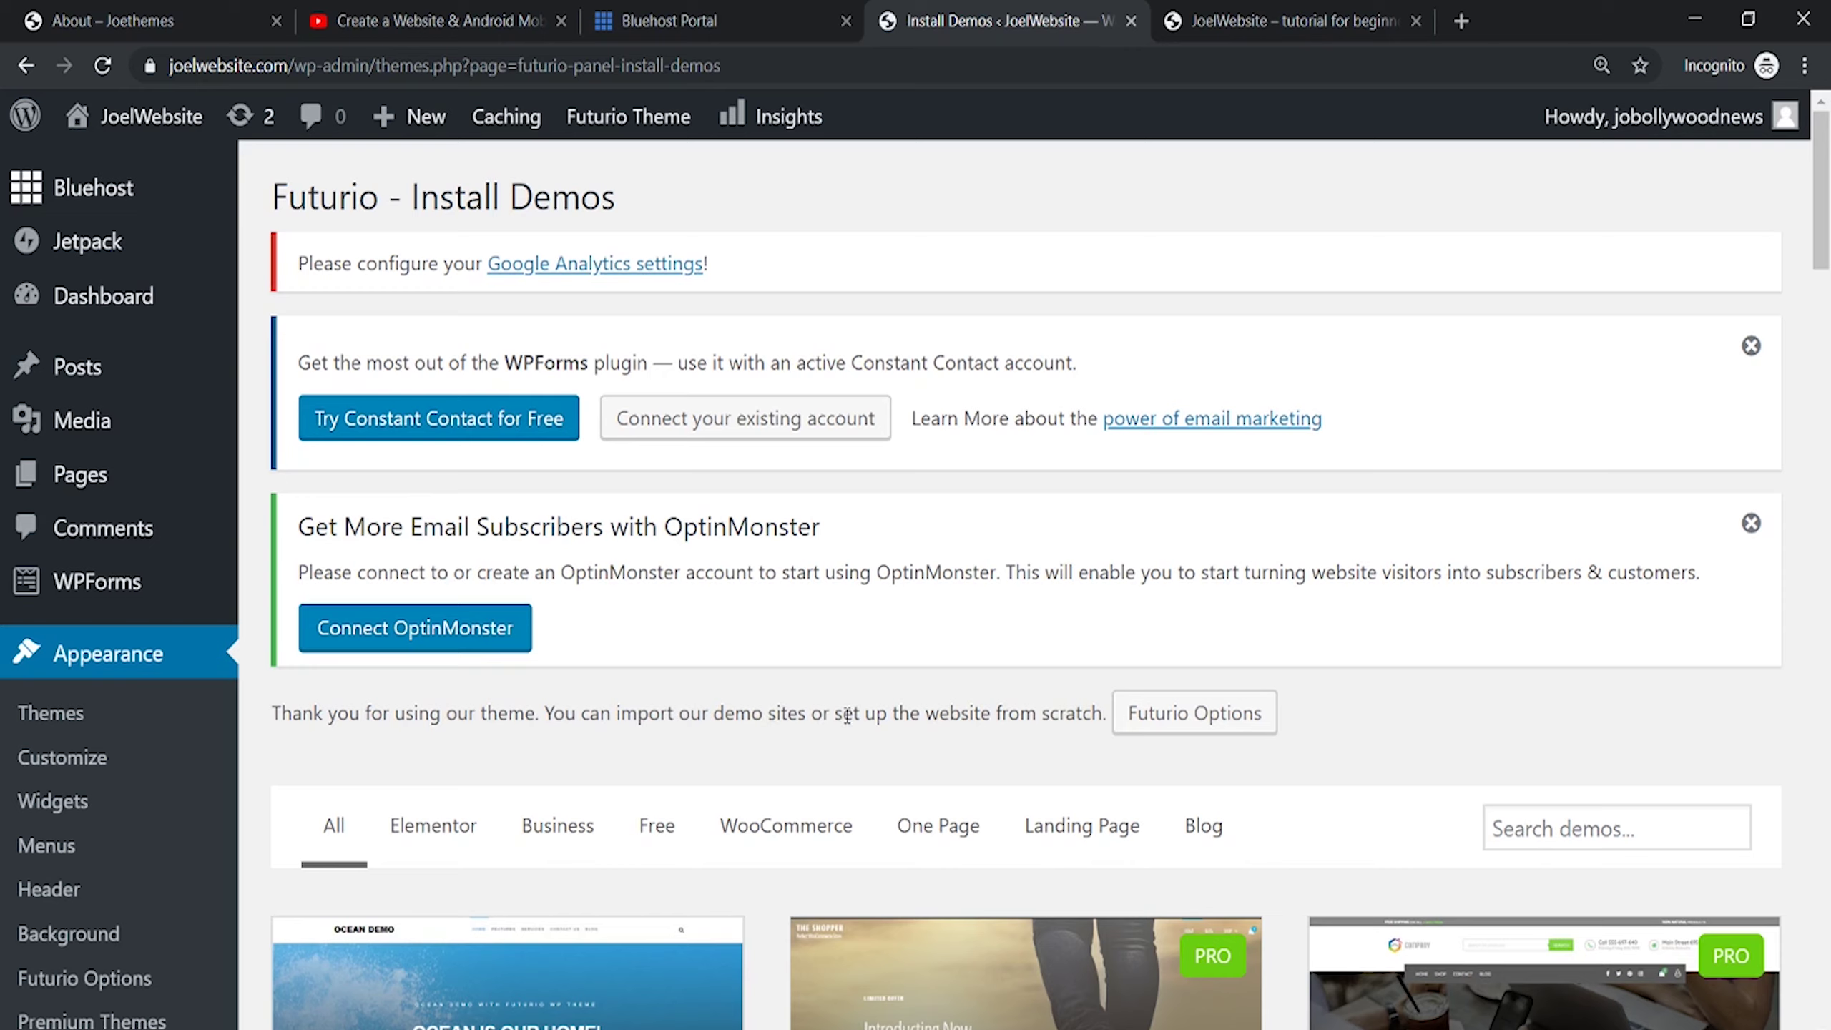
# Open the Futurio Options page and review its customizer links, recommended plugins and PRO addon features
pyautogui.click(1213, 730)
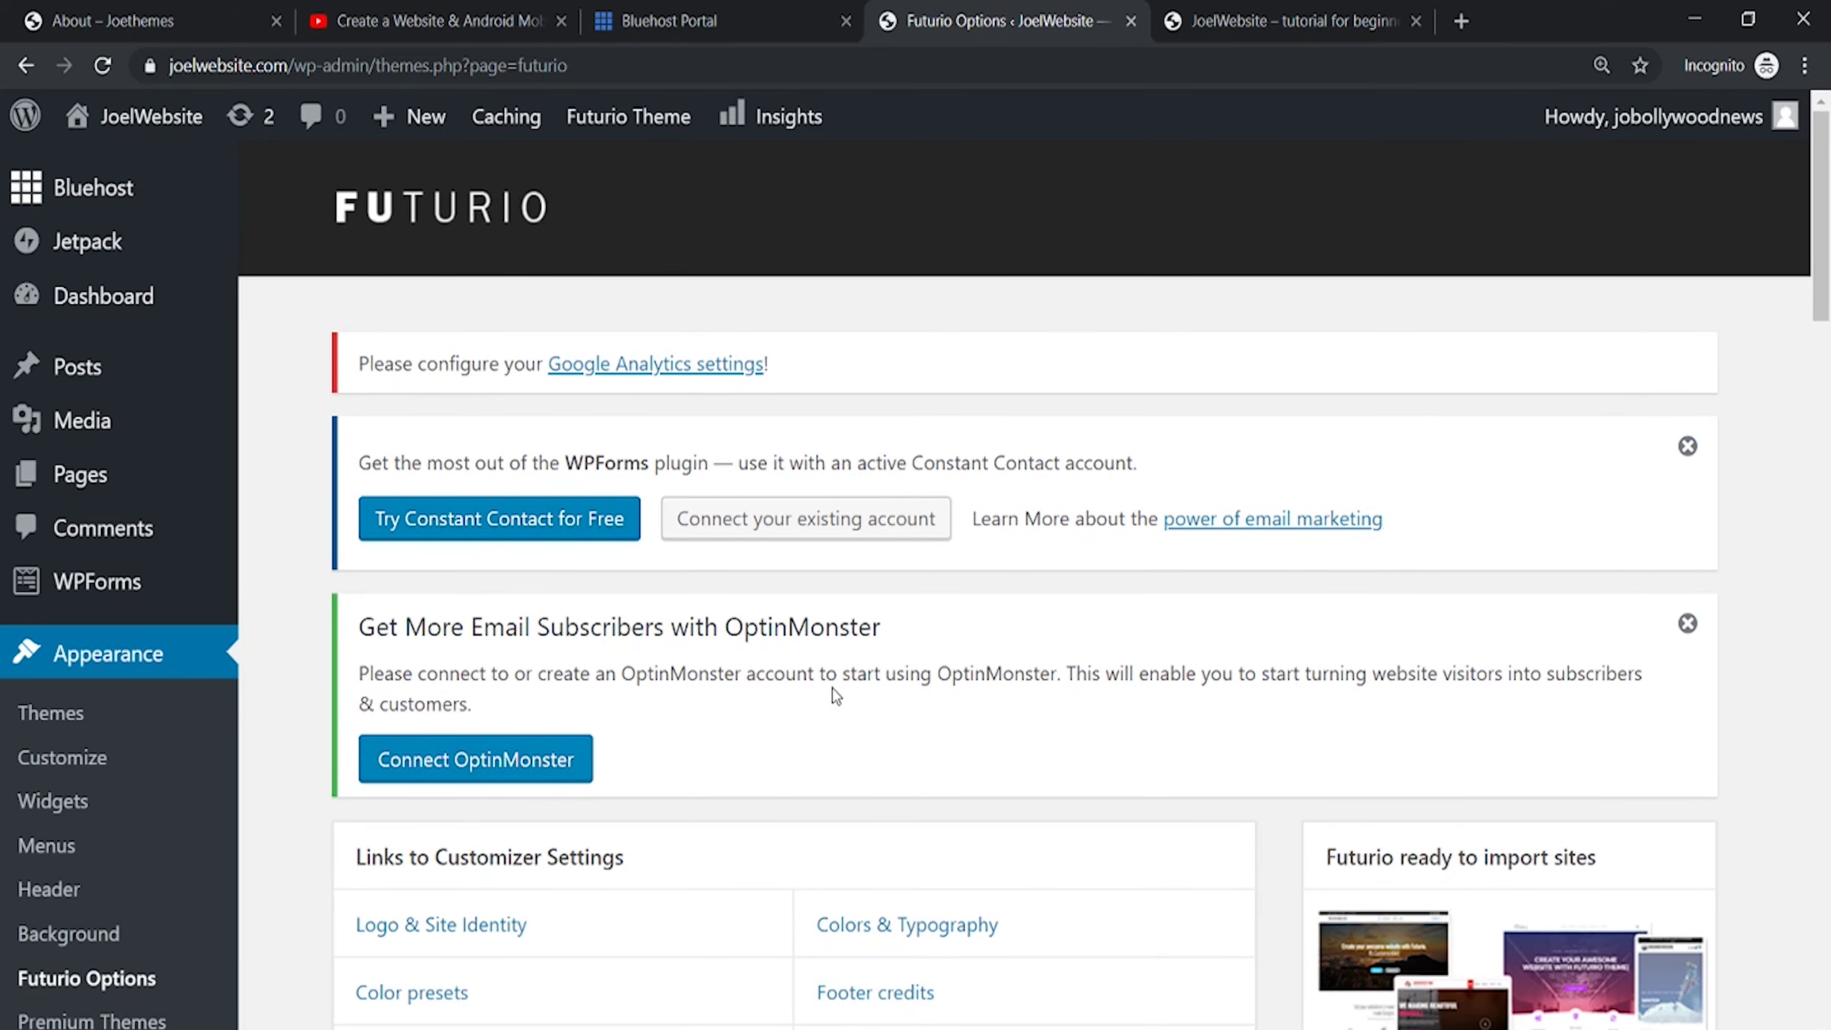
pyautogui.scroll(-6, 814, 667)
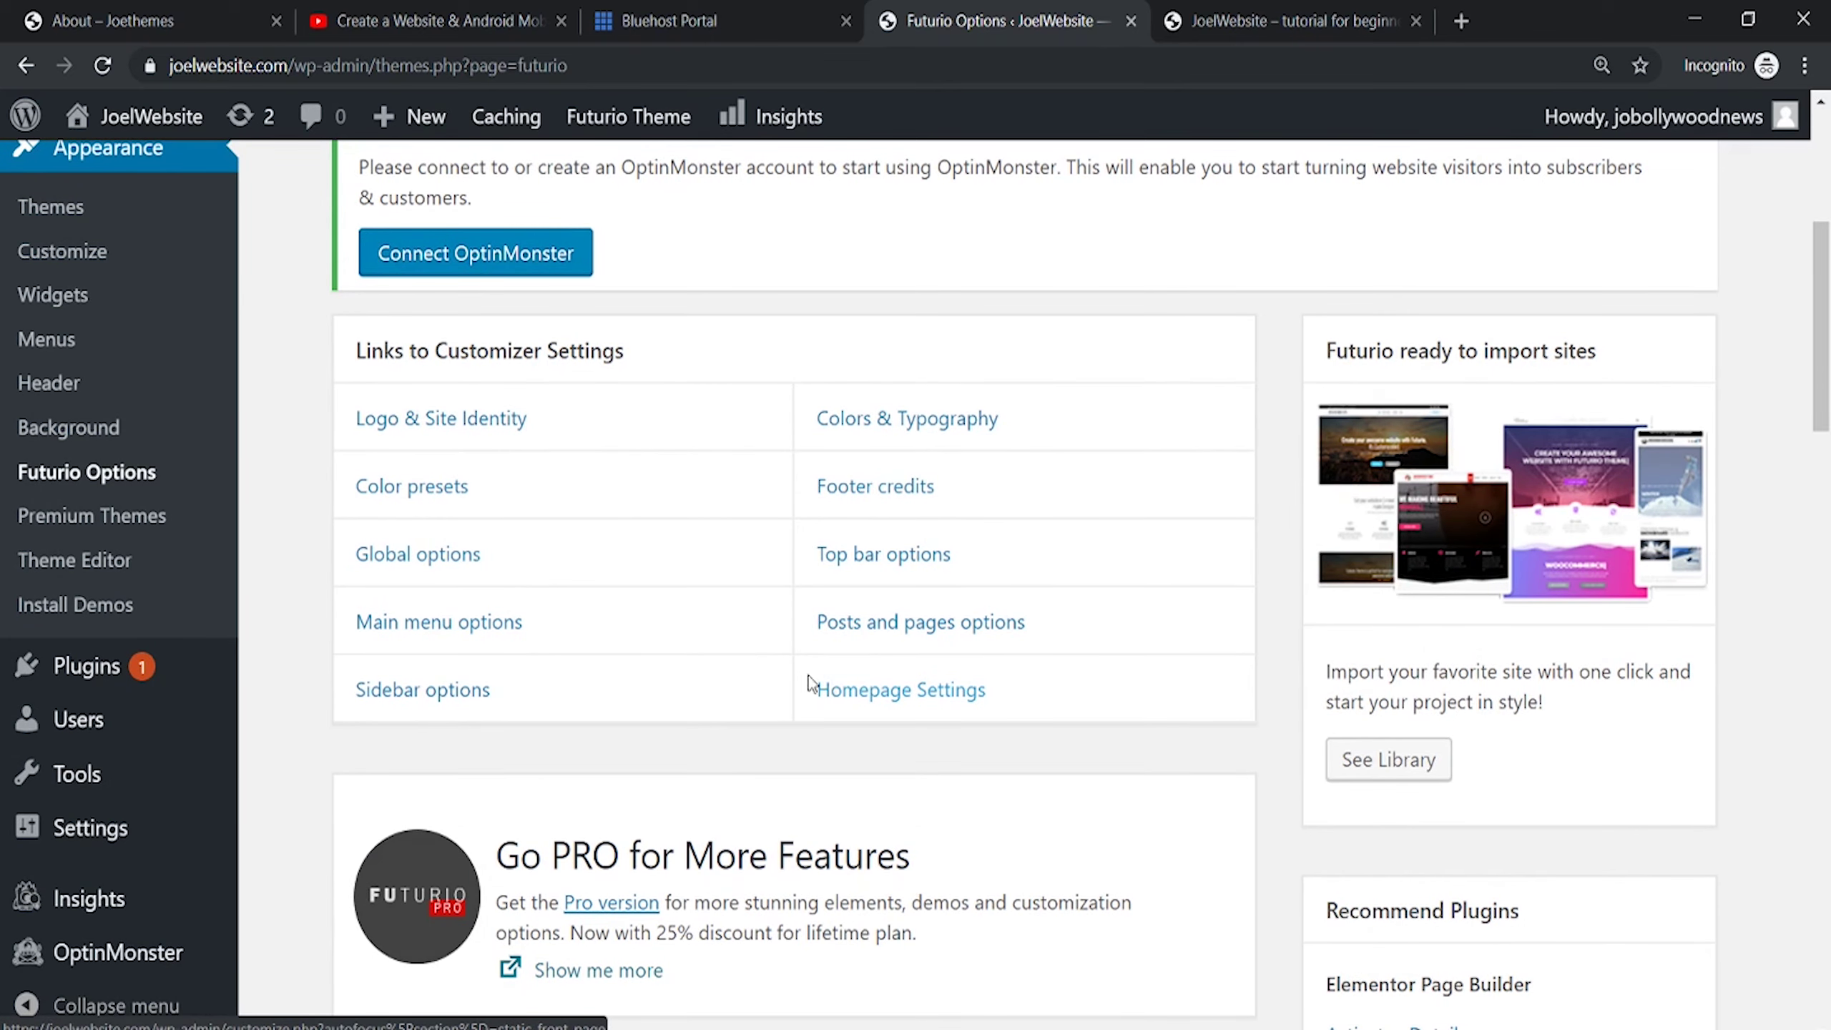
pyautogui.scroll(-6, 805, 666)
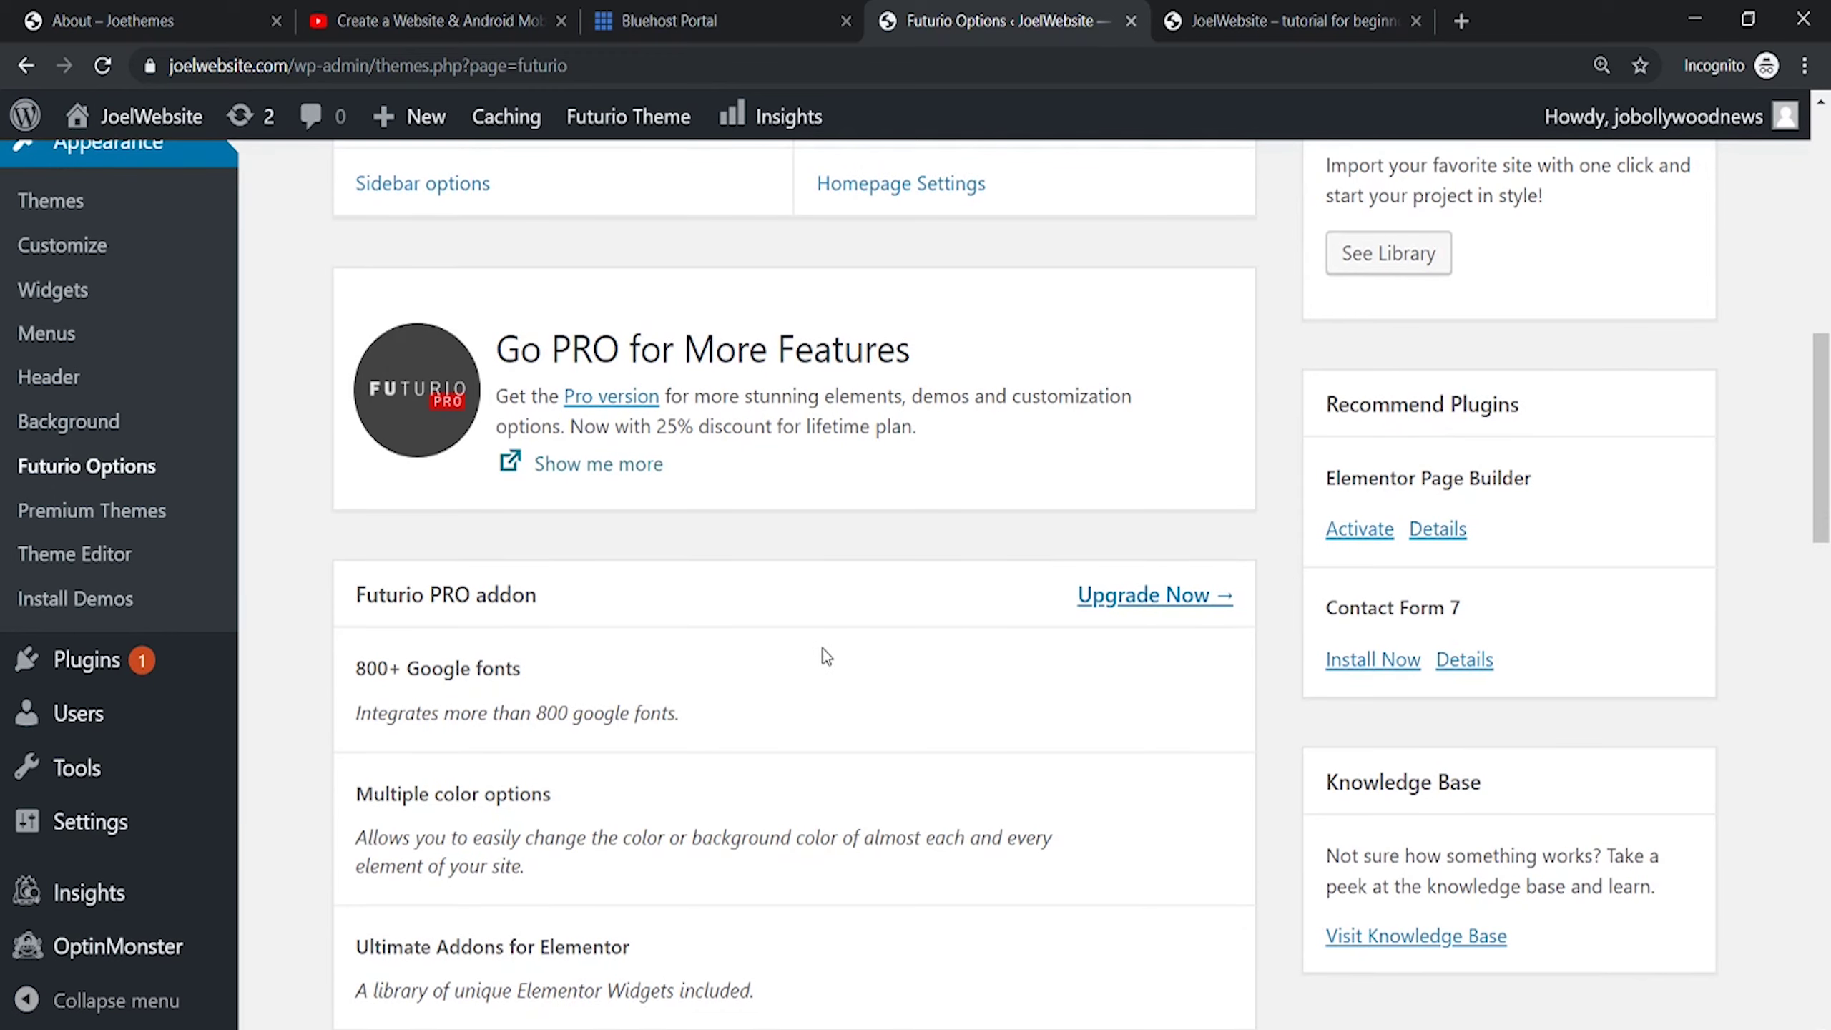
pyautogui.scroll(-6, 826, 656)
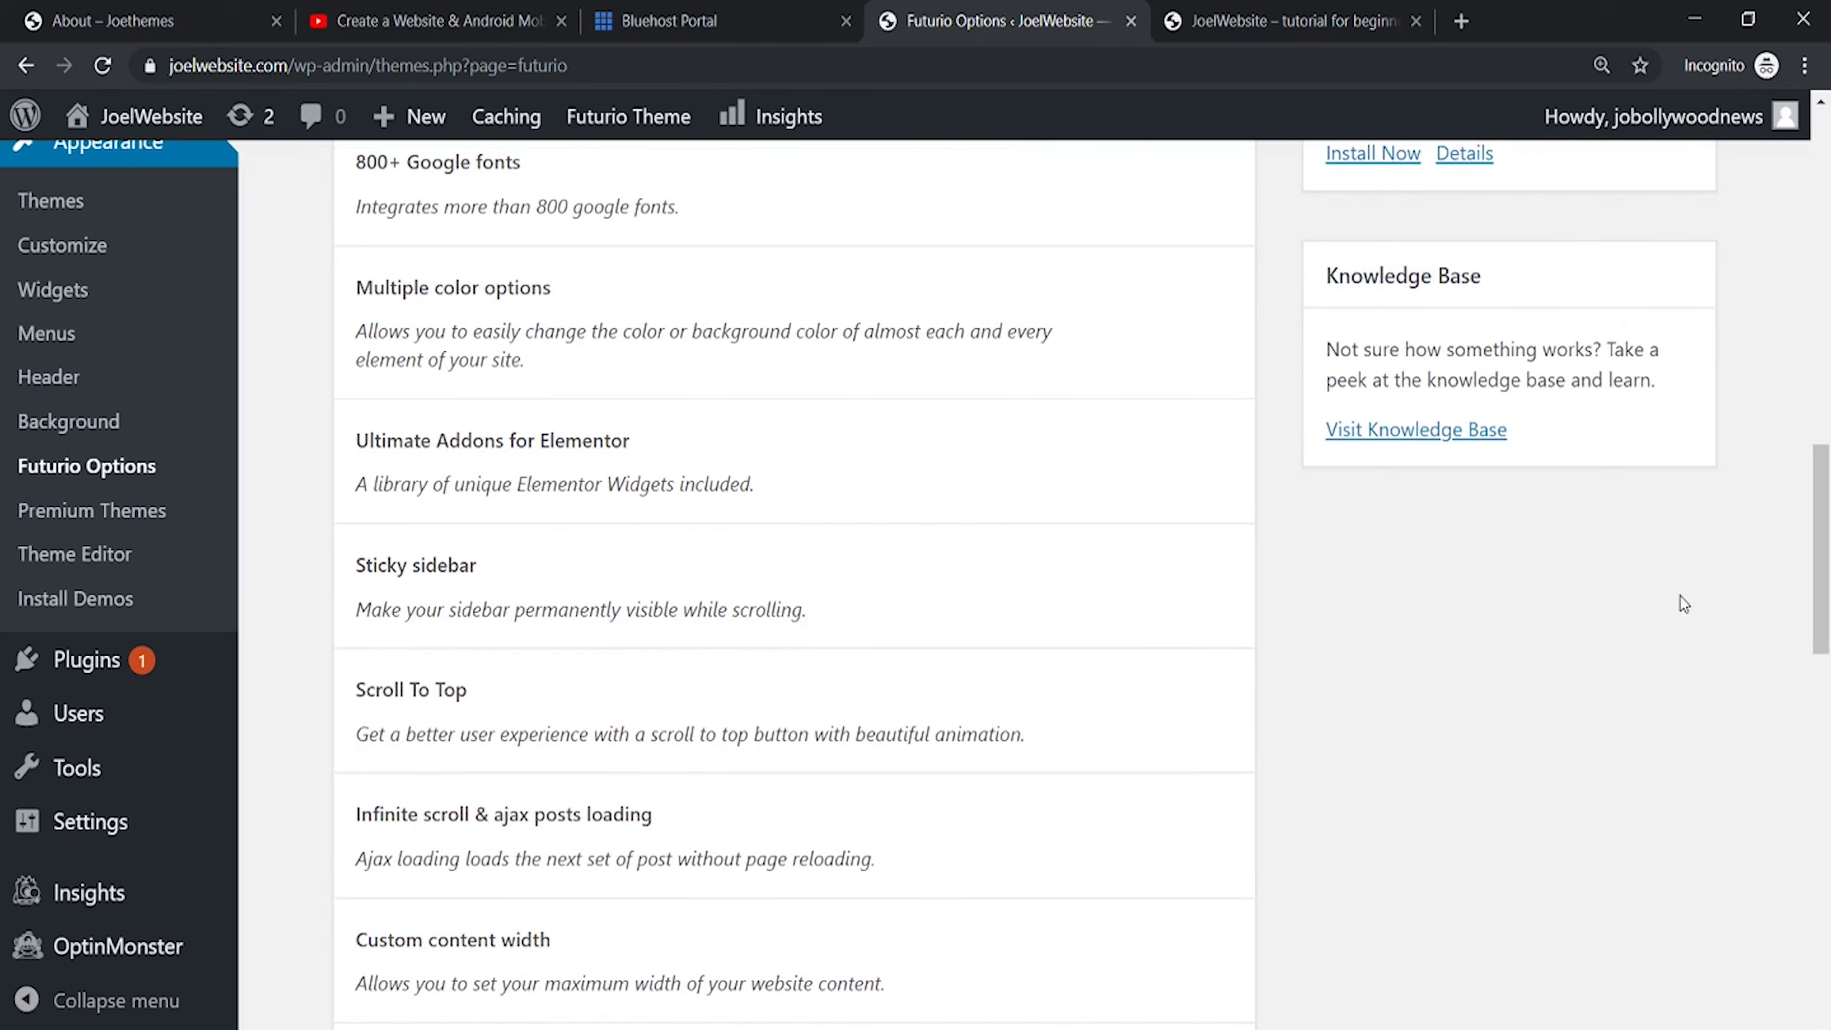
# From the theme's recommended plugins, install Contact Form 7 and activate Elementor Page Builder
pyautogui.moveTo(1821, 554); pyautogui.dragTo(1739, 423)
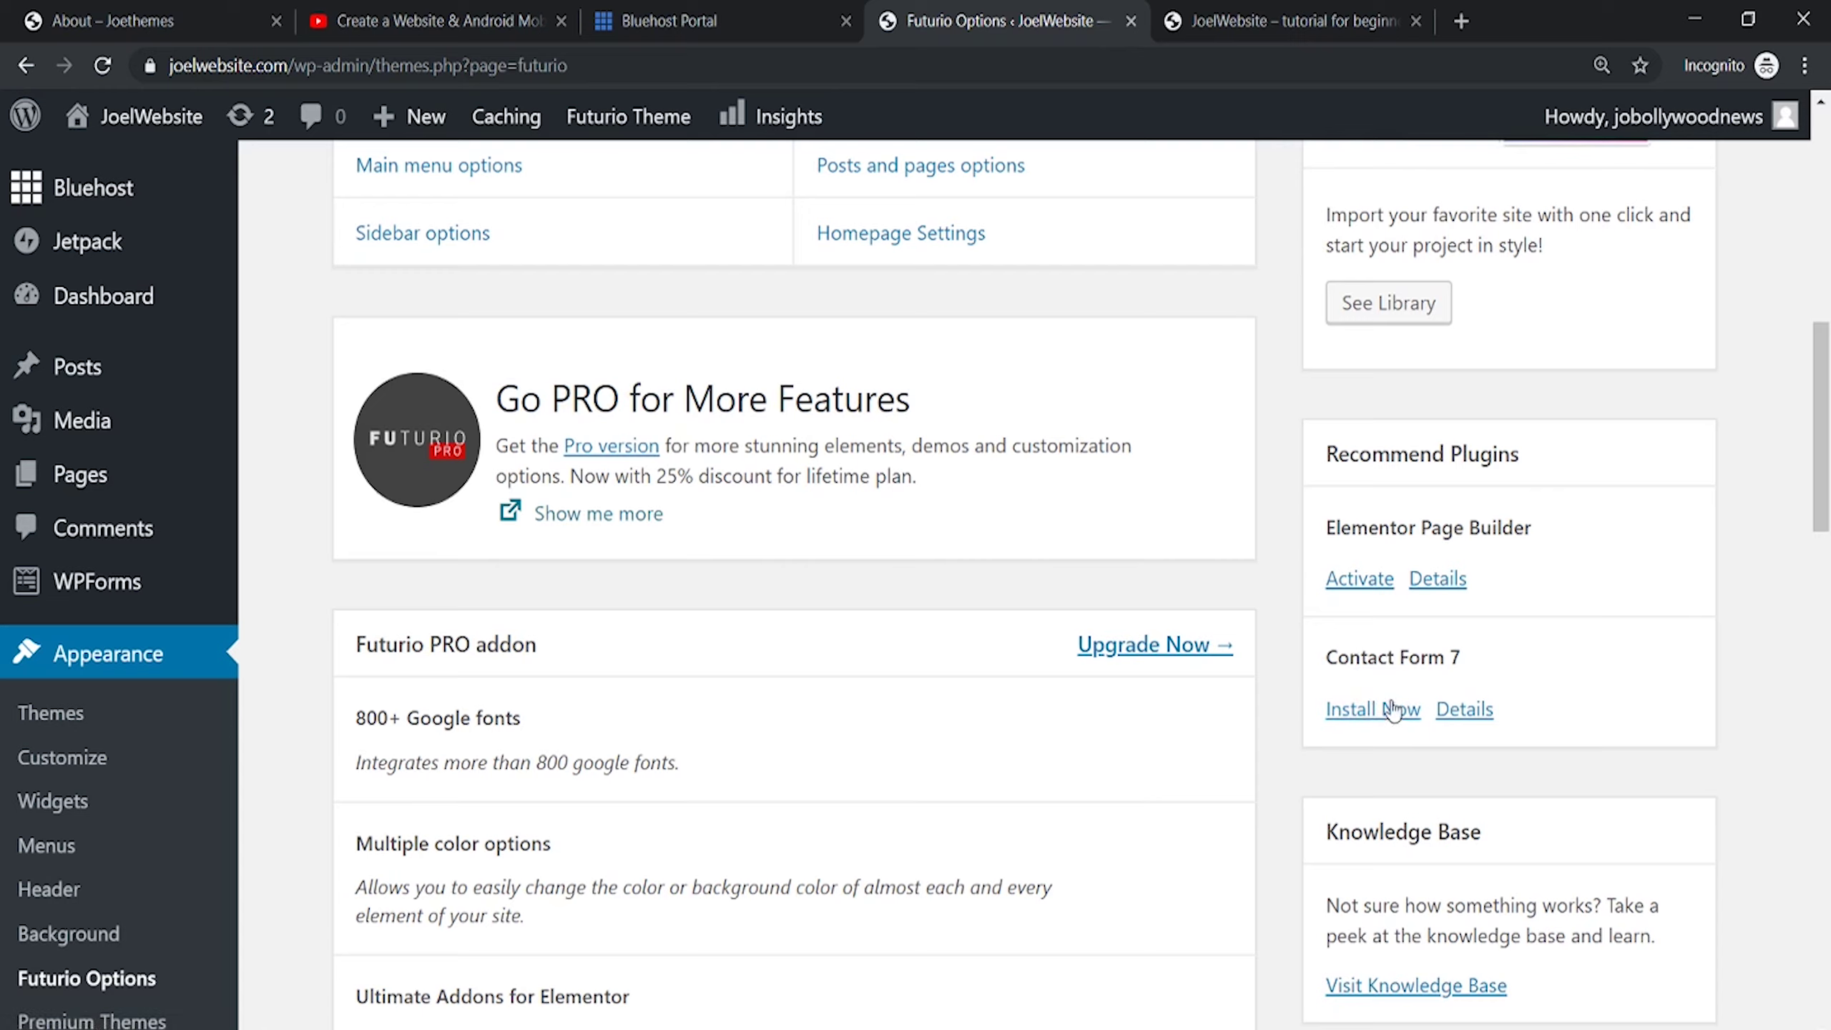
pyautogui.click(1363, 723)
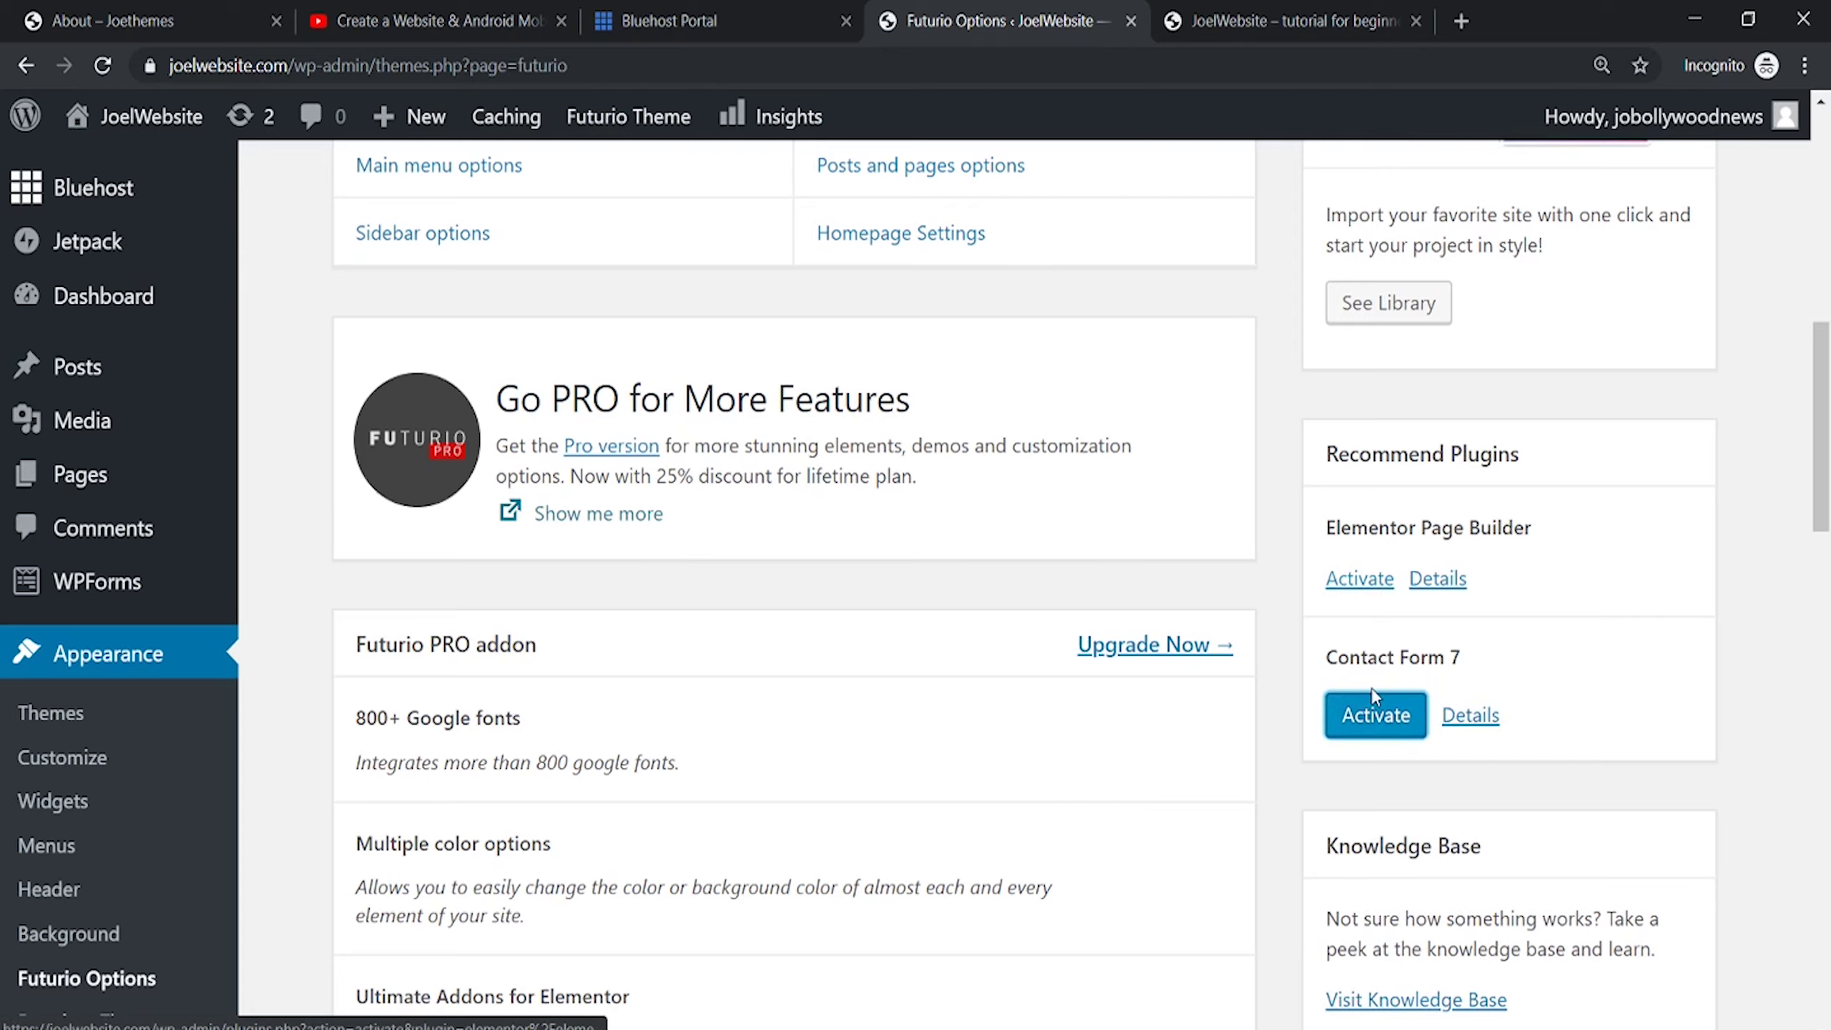
pyautogui.click(1364, 583)
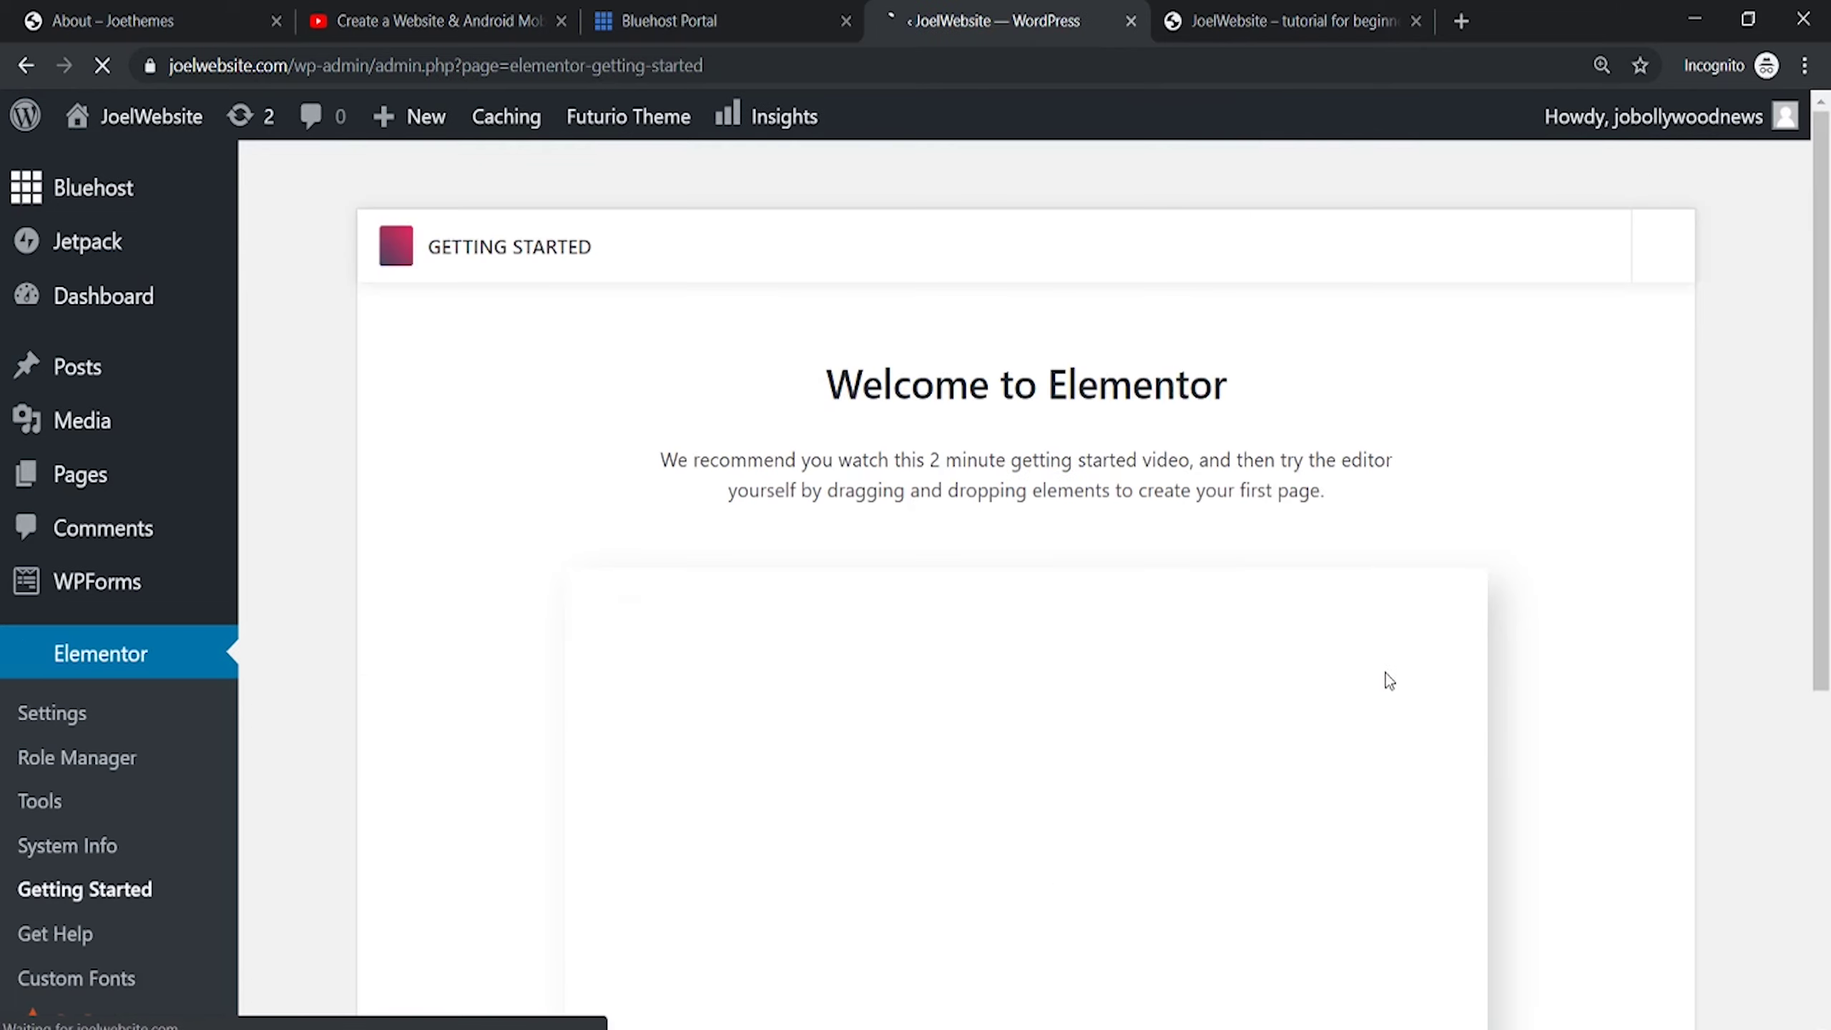
# Create a first page in the Elementor editor from Elementor's getting-started page
pyautogui.scroll(-5, 1050, 515)
pyautogui.scroll(5, 910, 721)
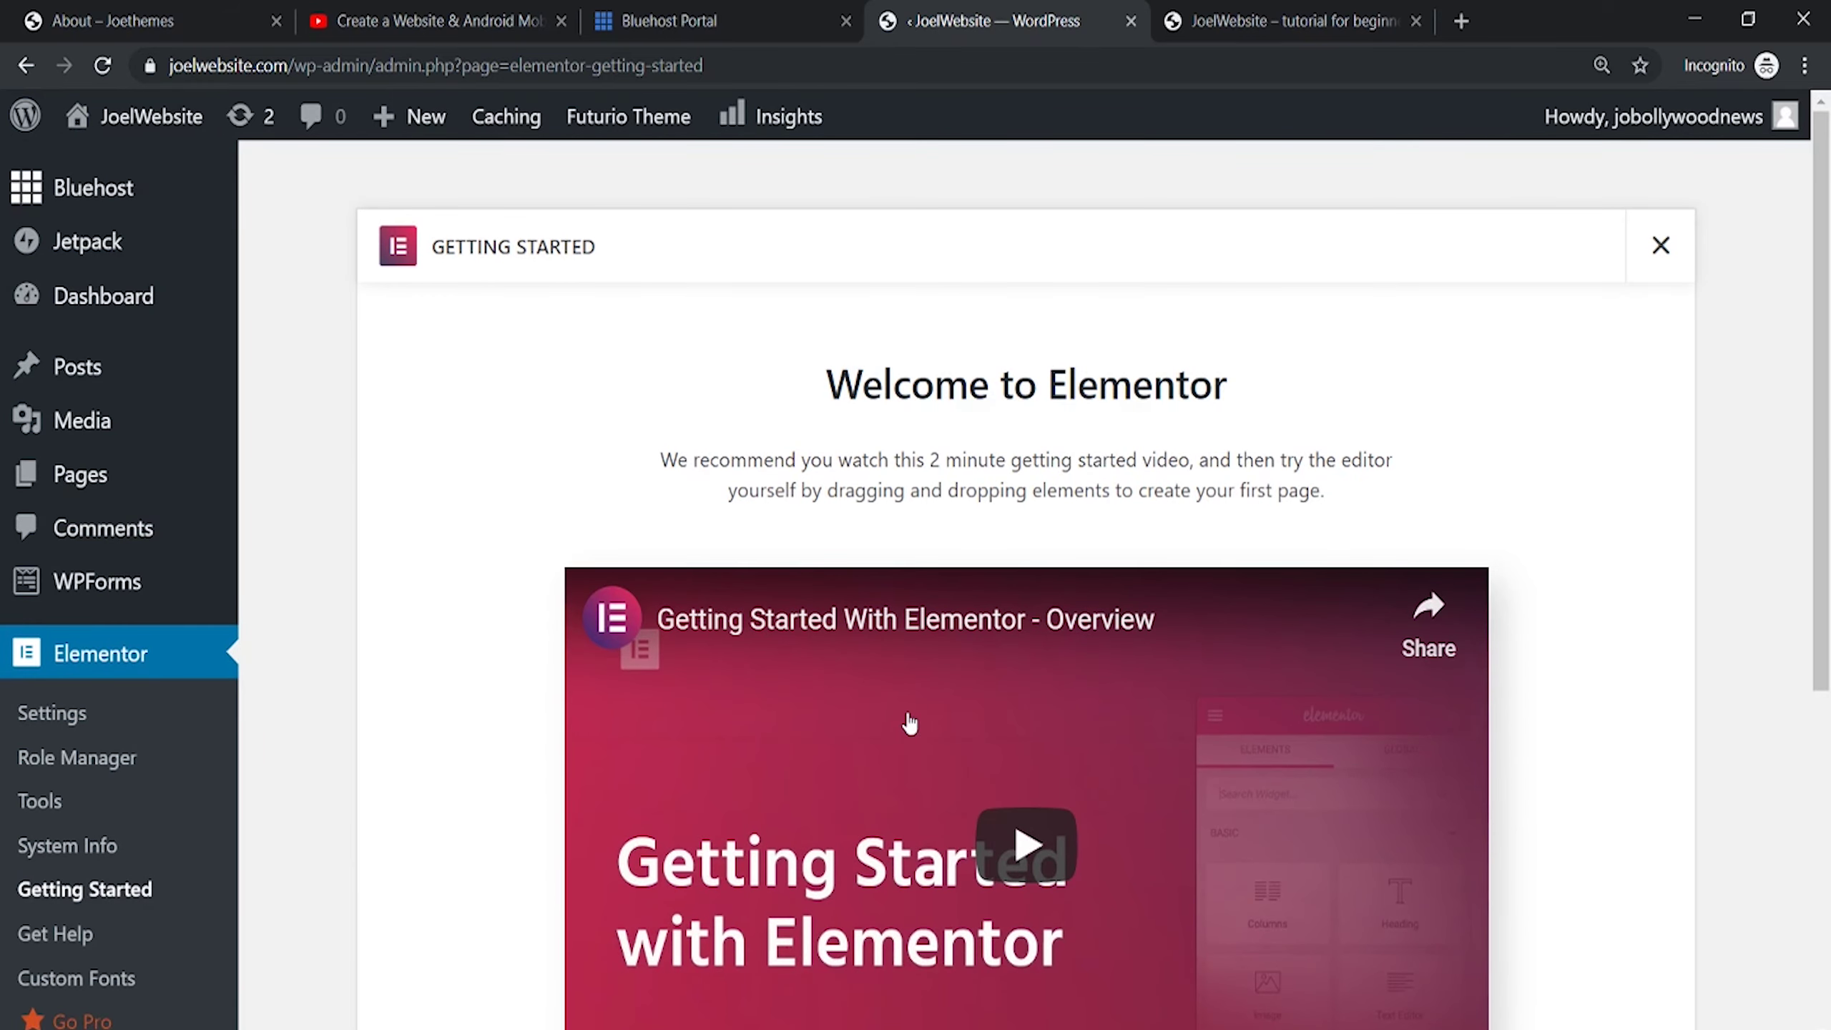
pyautogui.scroll(-5, 910, 723)
pyautogui.click(1004, 713)
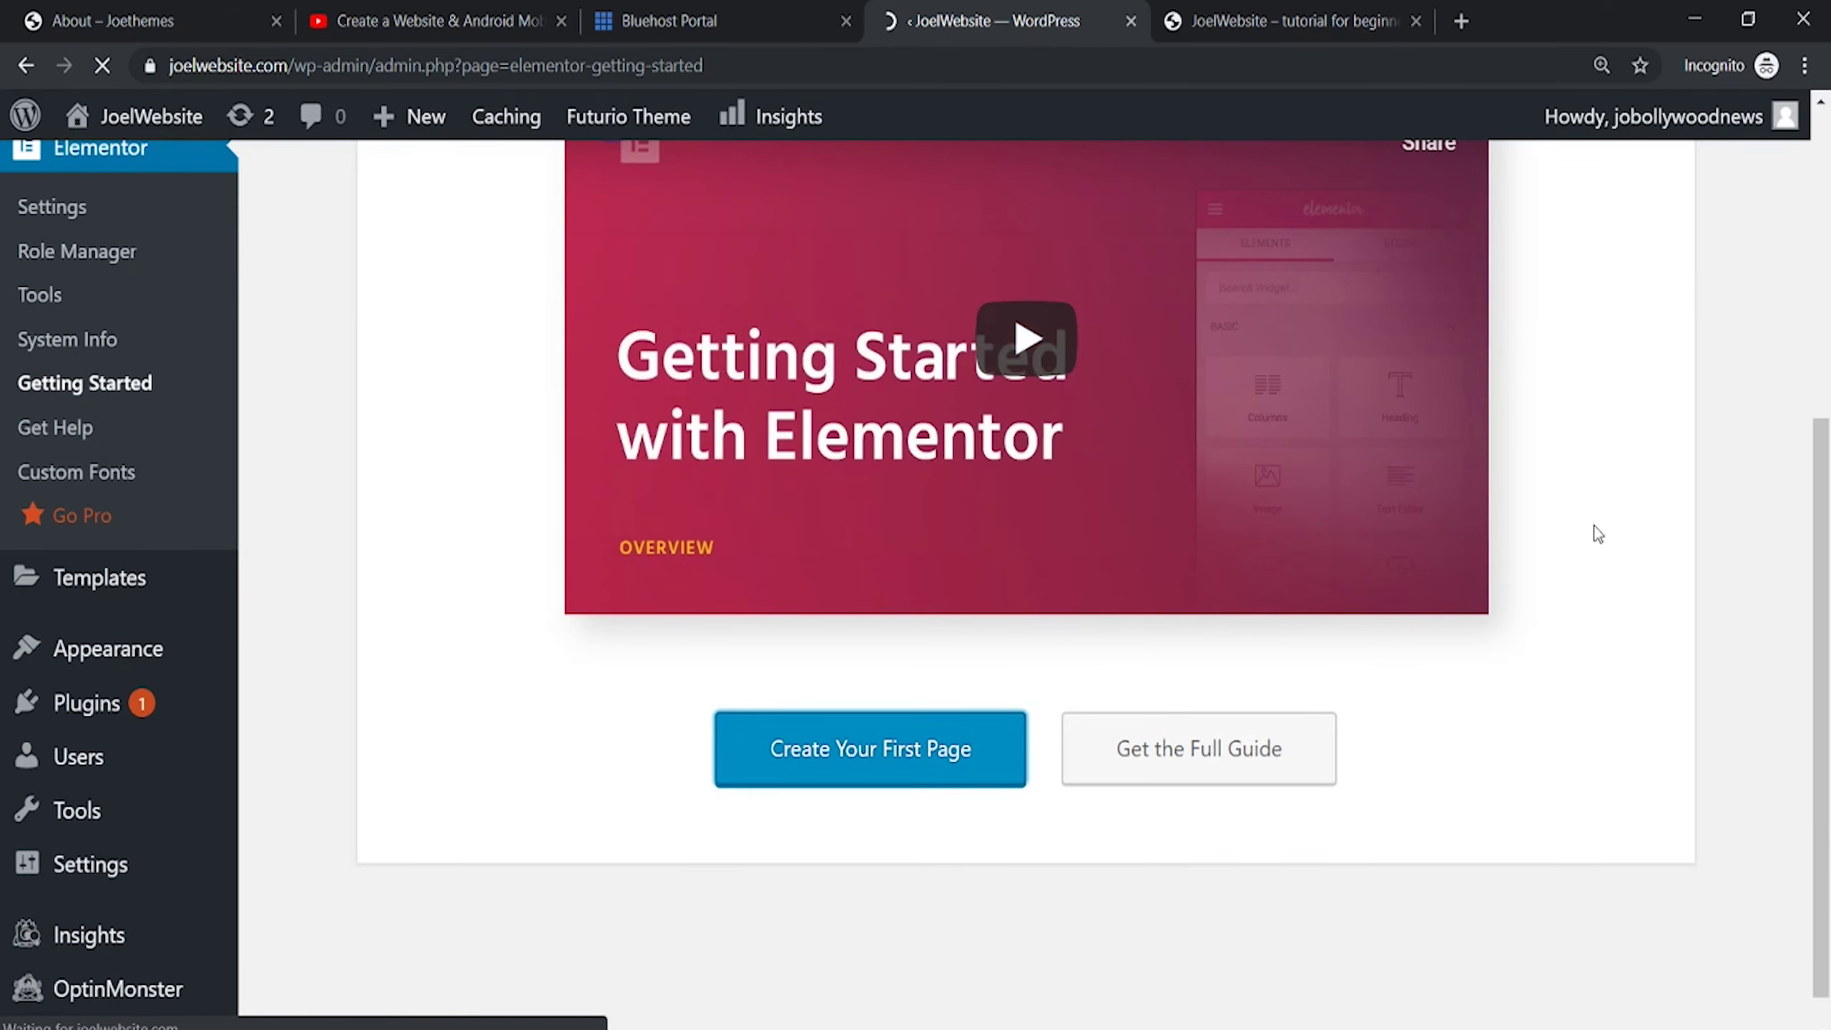
pyautogui.scroll(1, 1823, 450)
pyautogui.scroll(1, 1823, 451)
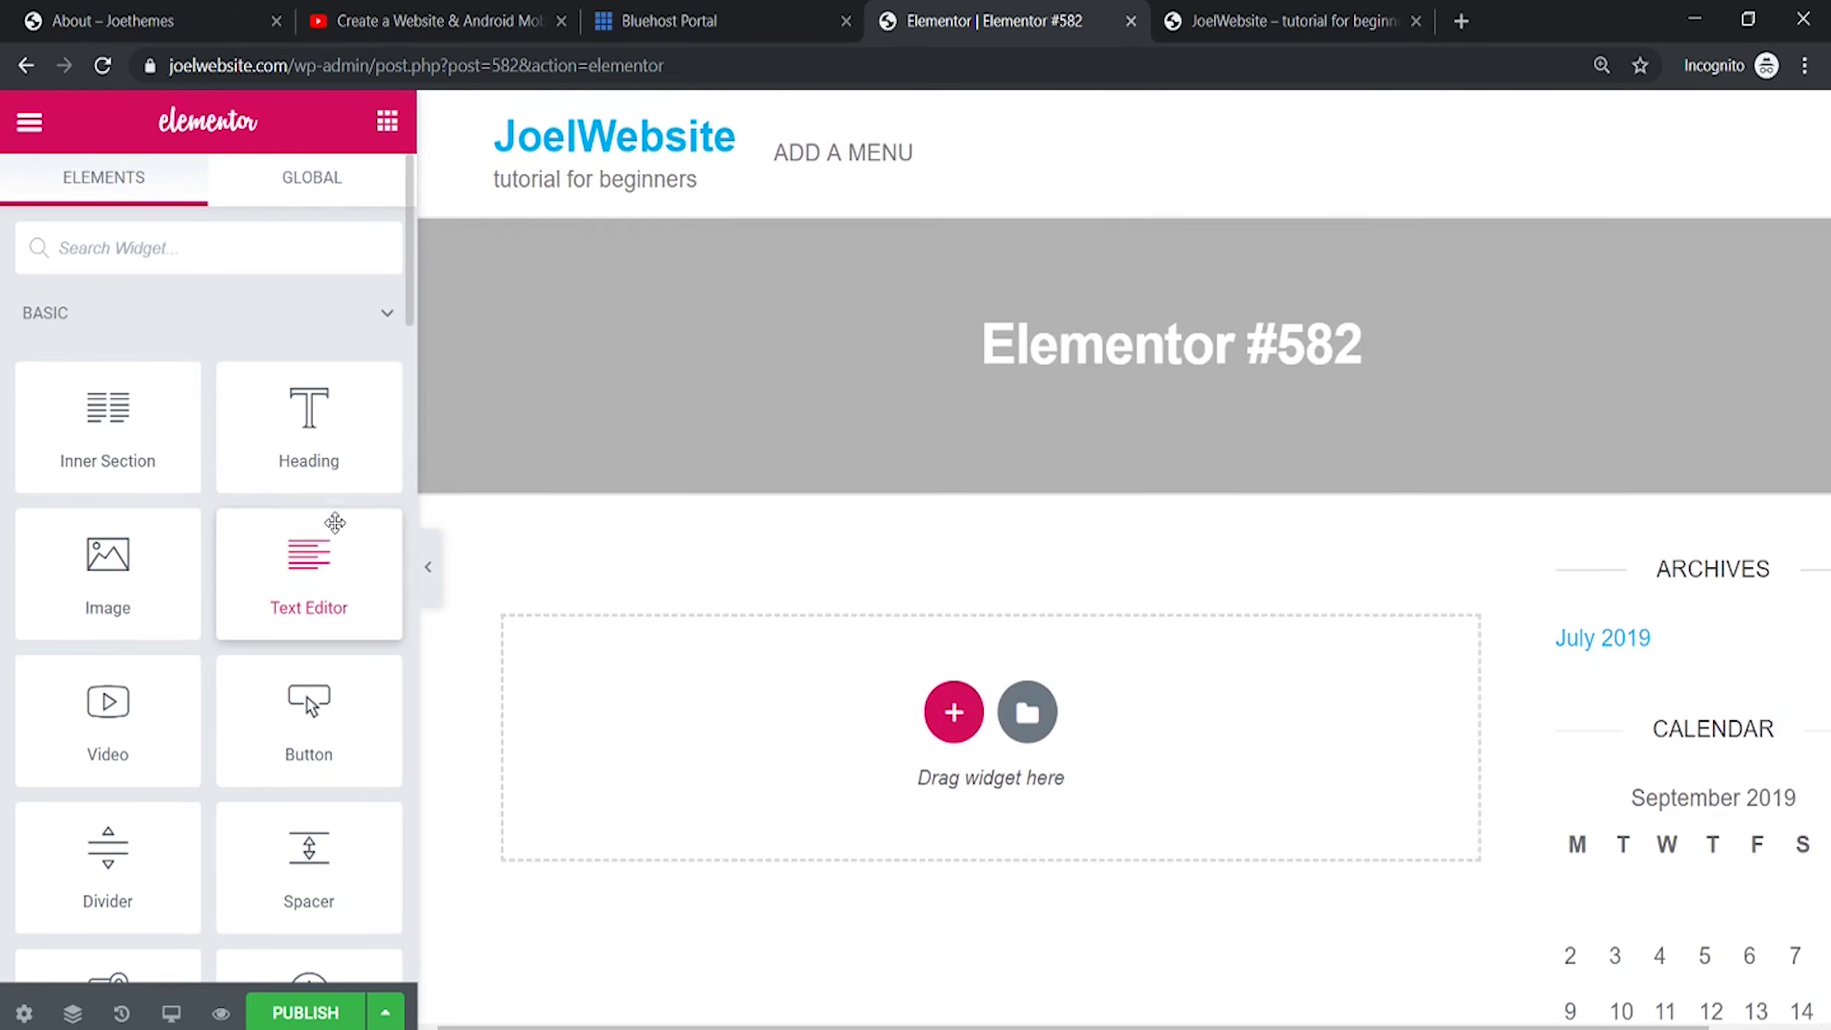
# Add a Heading widget to the empty content area of the new page and look over its content settings
pyautogui.moveTo(309, 433); pyautogui.dragTo(1009, 715)
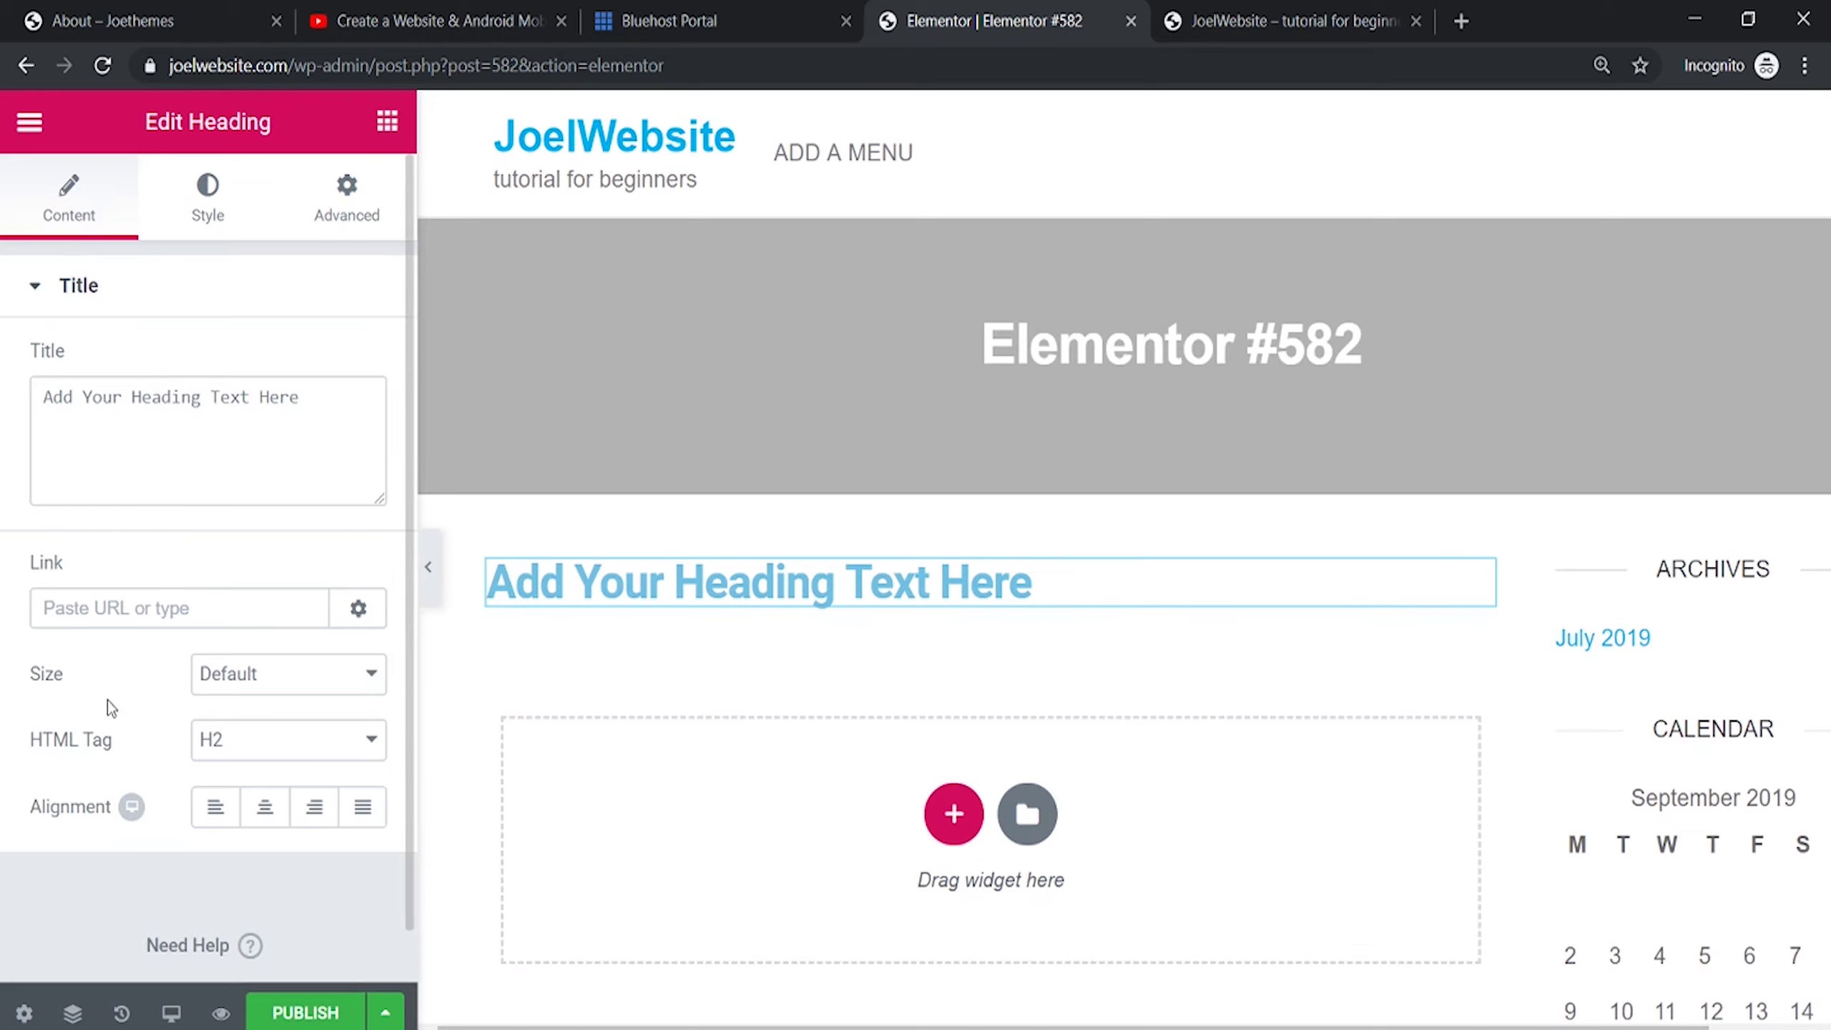
pyautogui.scroll(-1, 115, 714)
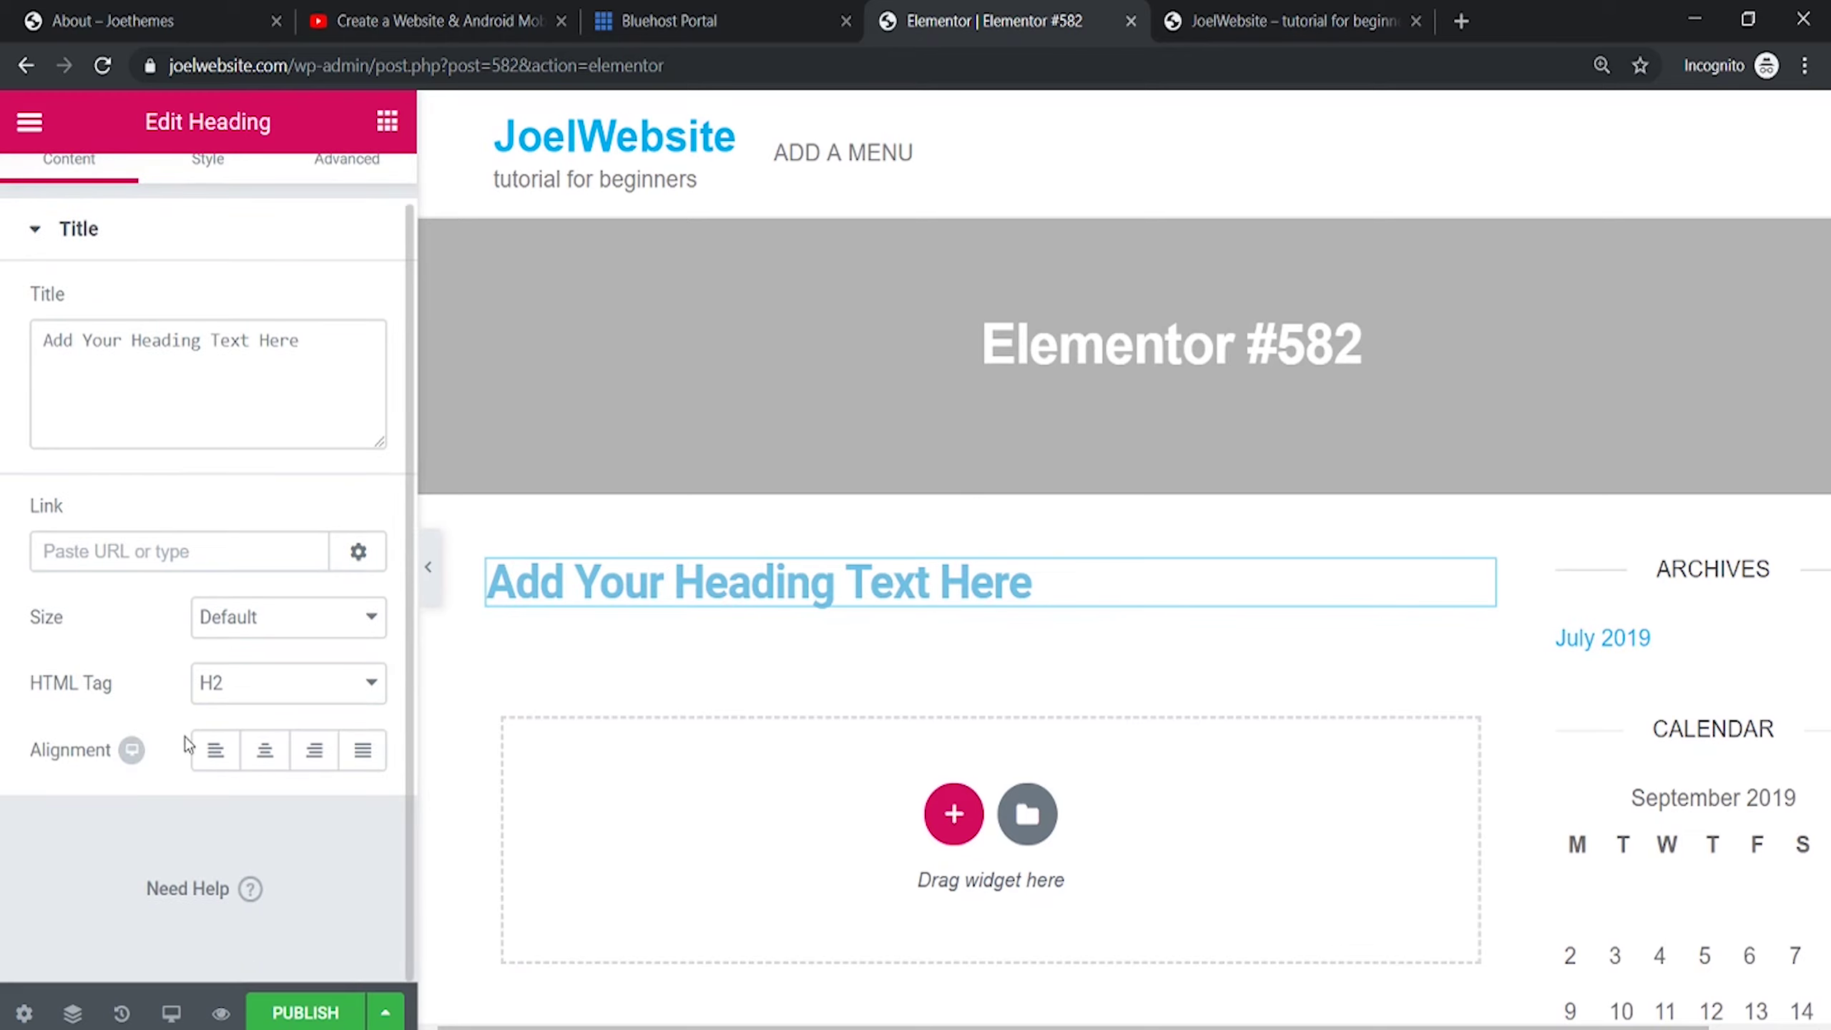
pyautogui.scroll(1, 64, 567)
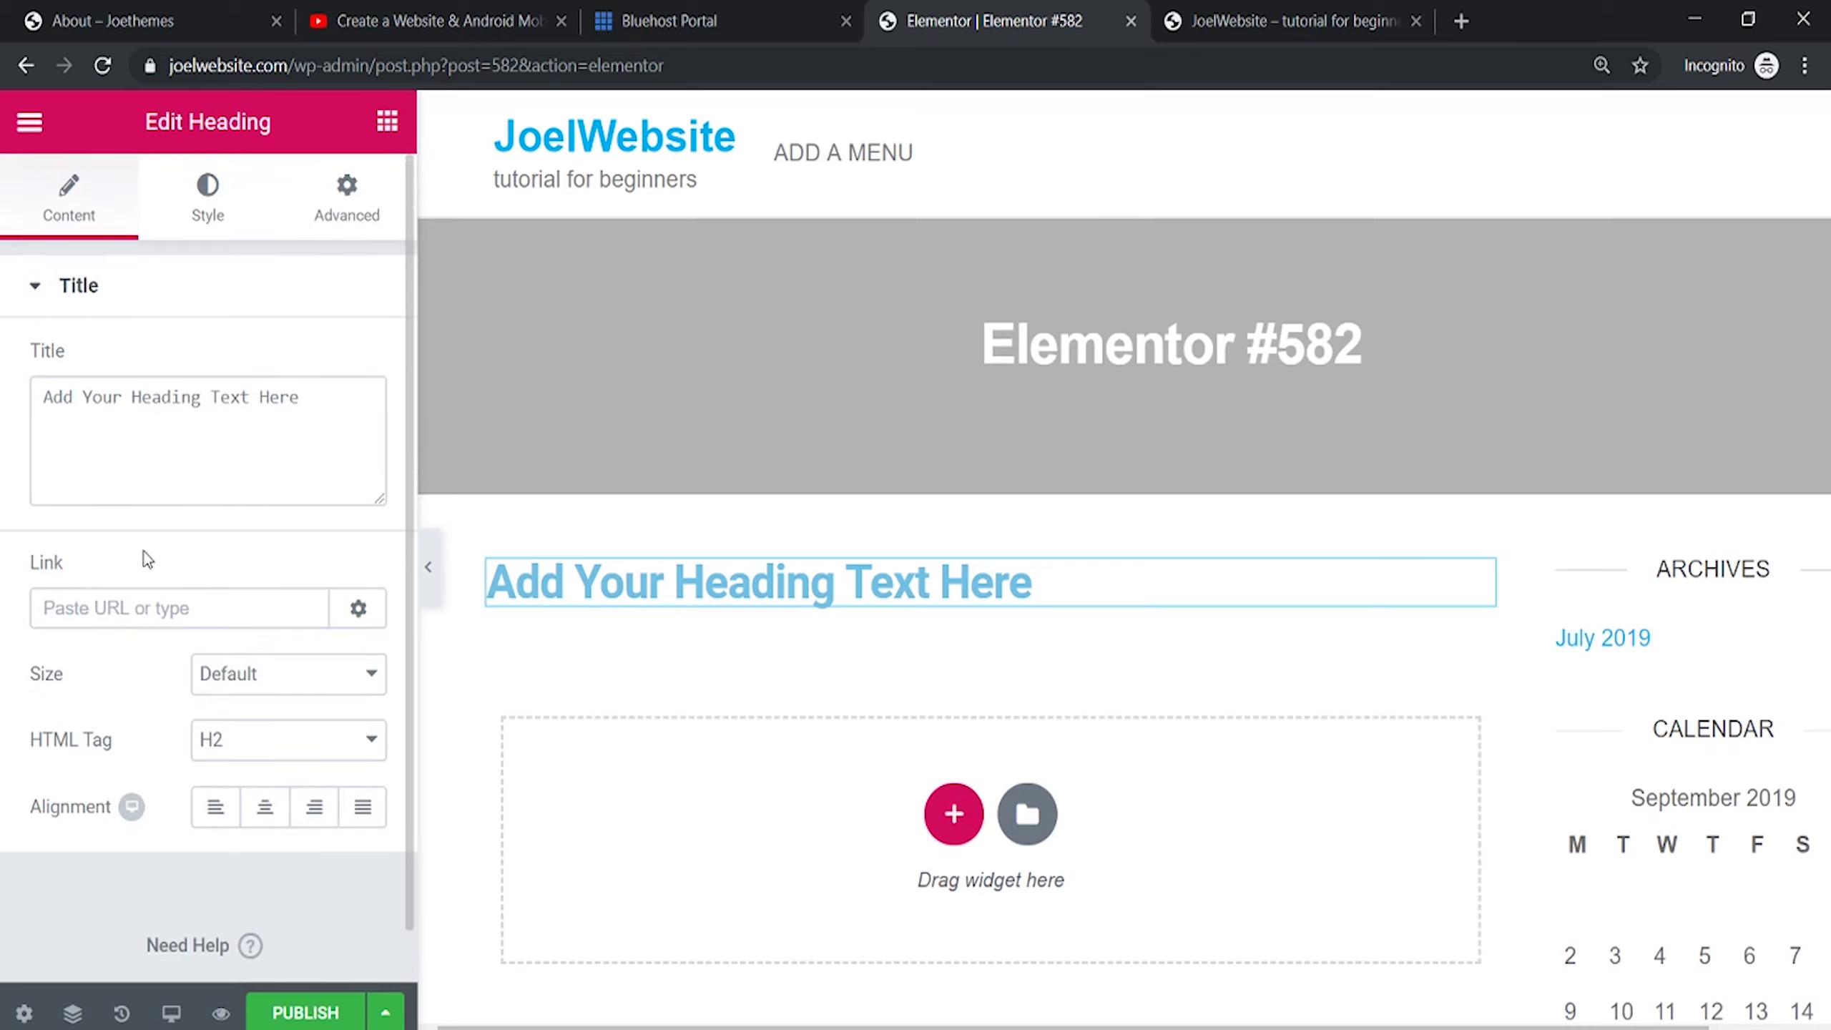
pyautogui.scroll(-1, 176, 597)
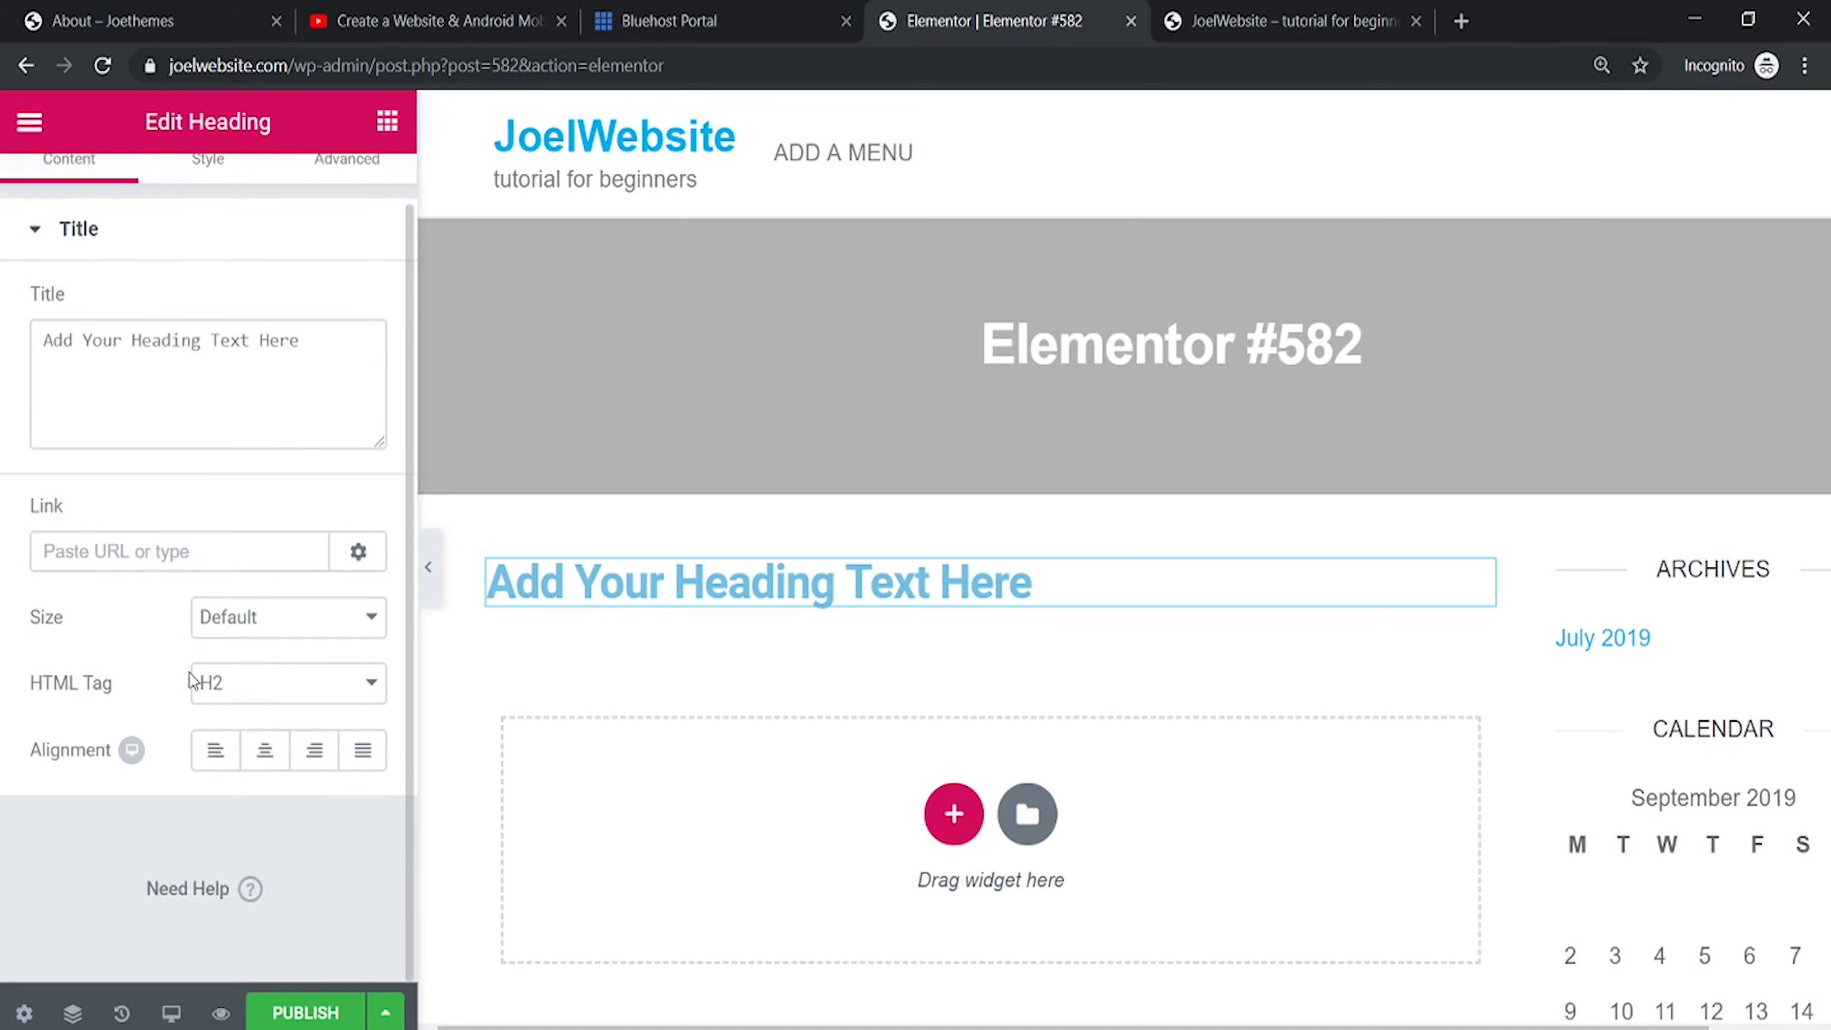
# Try the p HTML tag on the heading and settle on H1
pyautogui.click(236, 691)
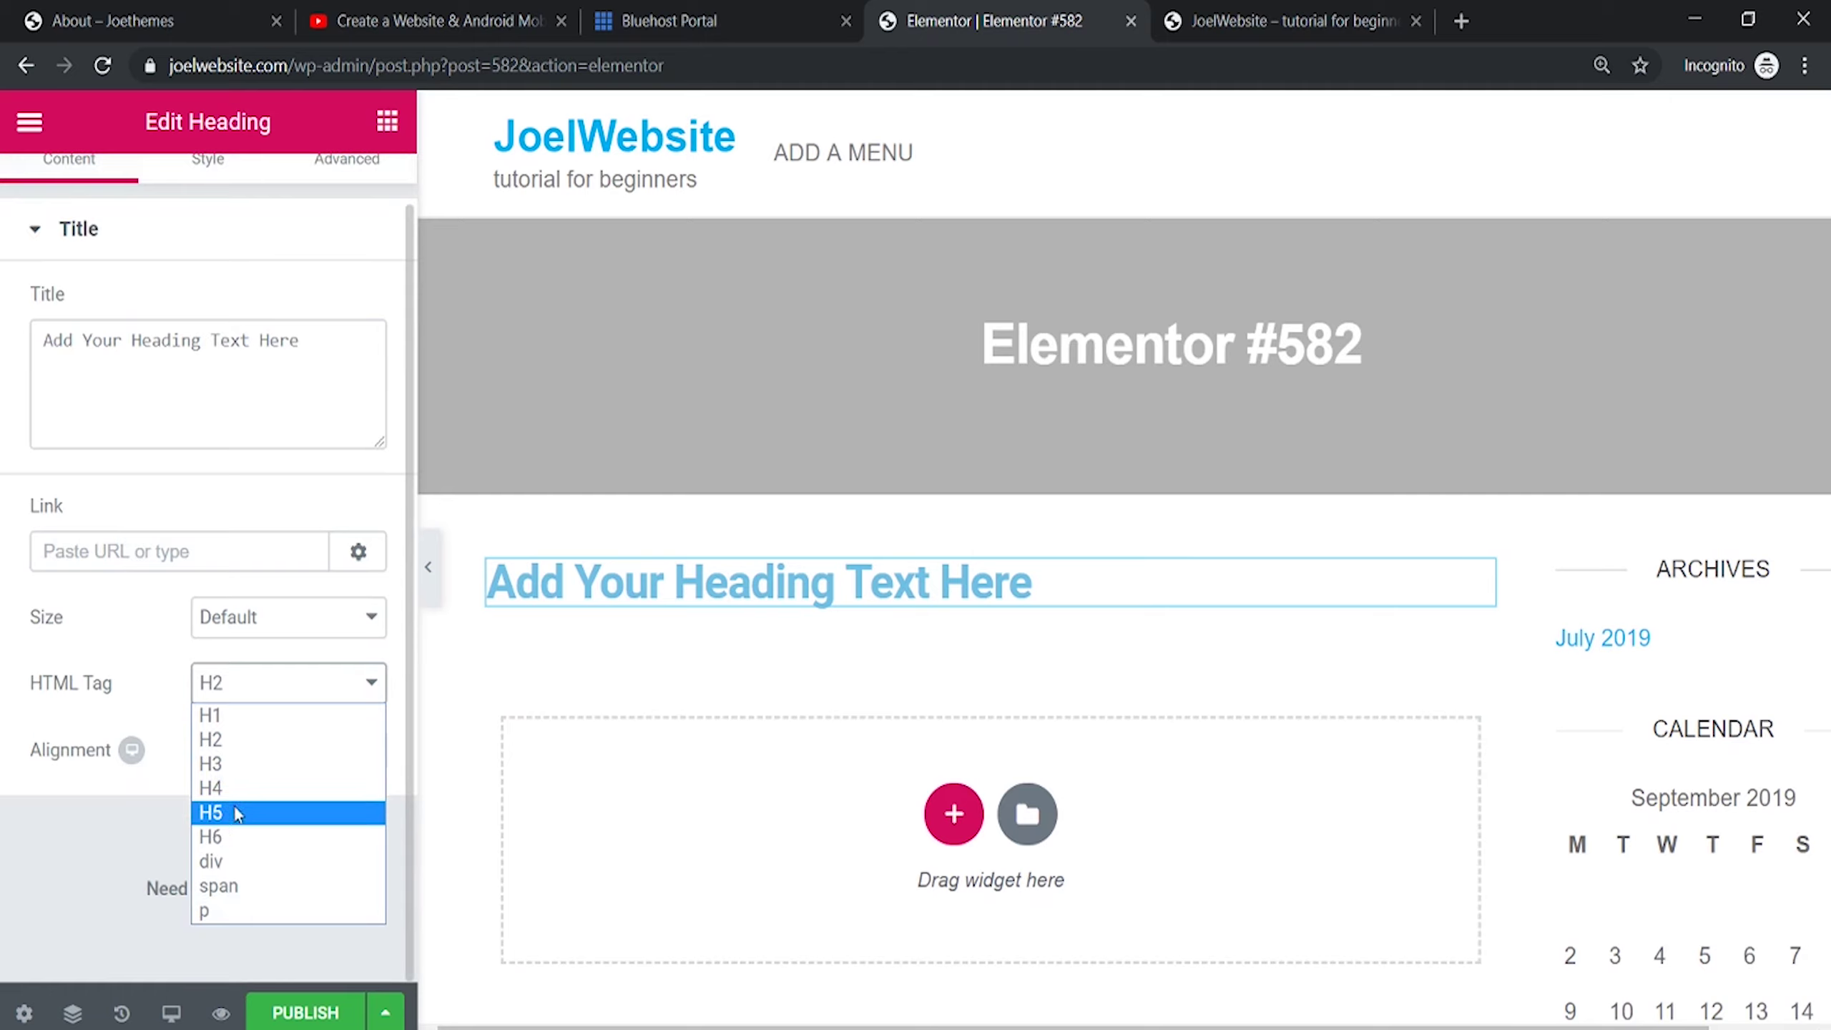
pyautogui.click(230, 911)
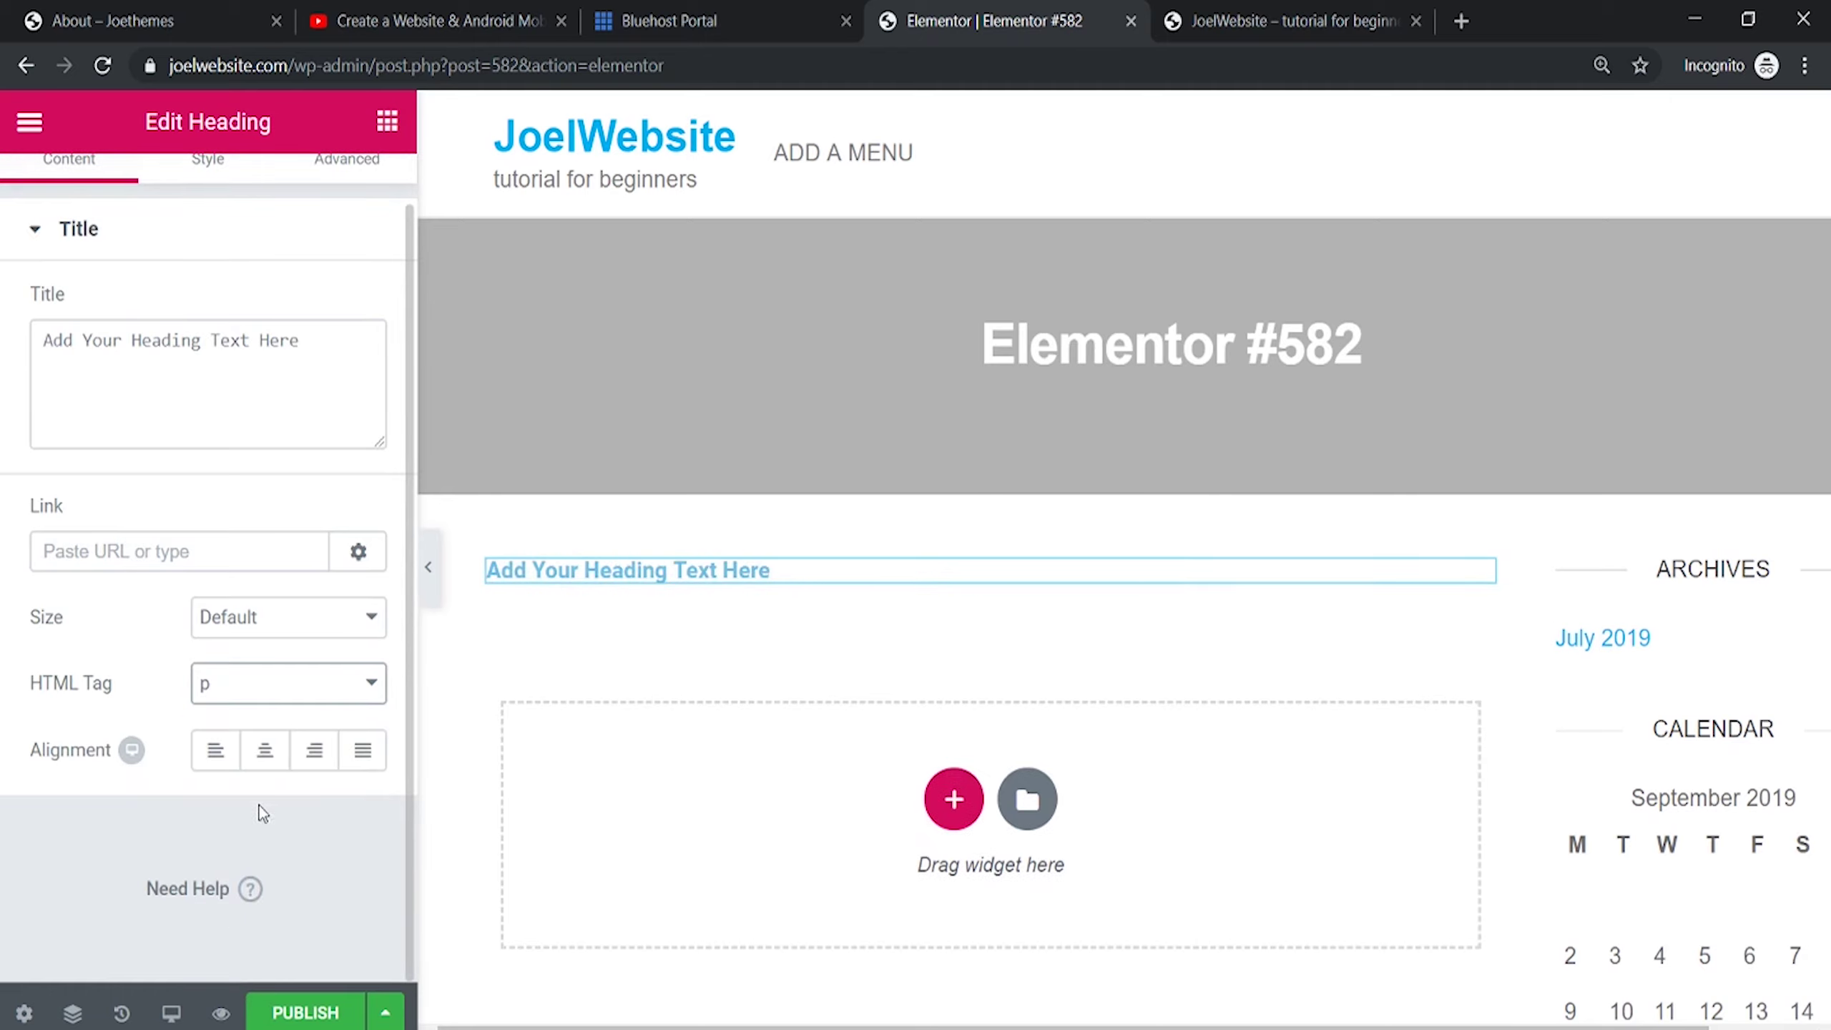
pyautogui.click(256, 691)
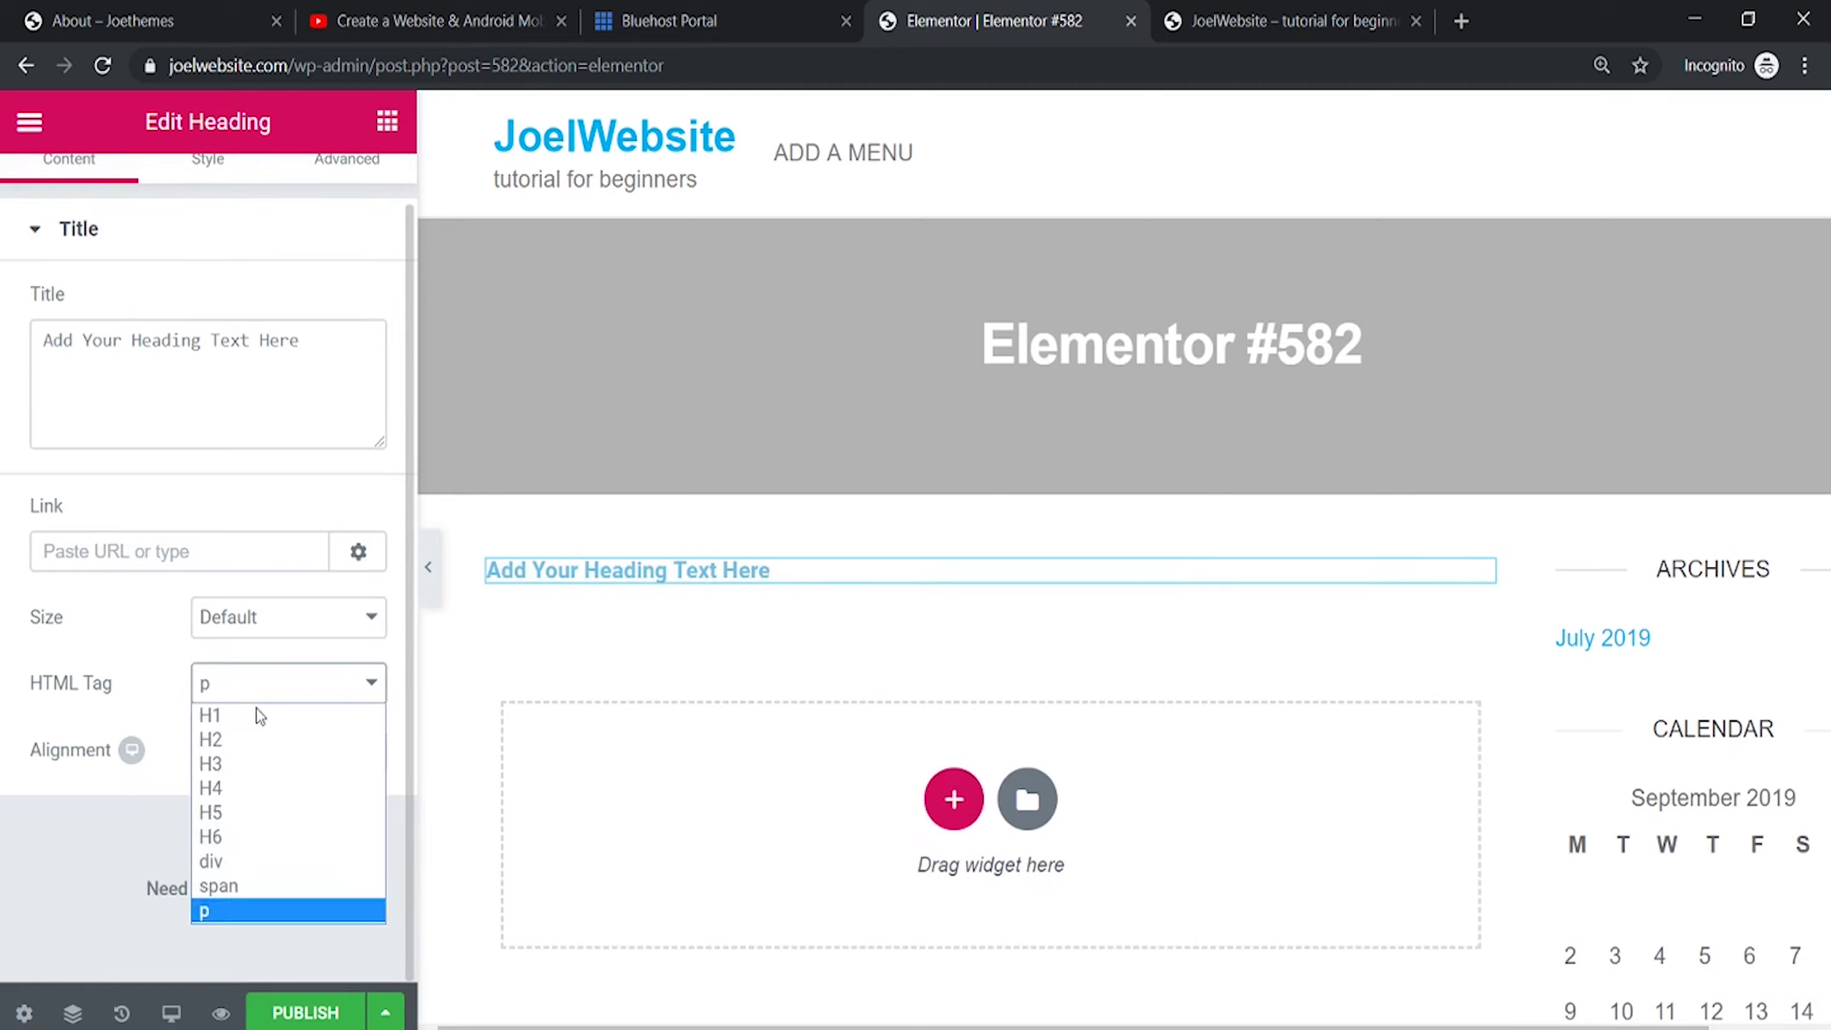
pyautogui.click(256, 714)
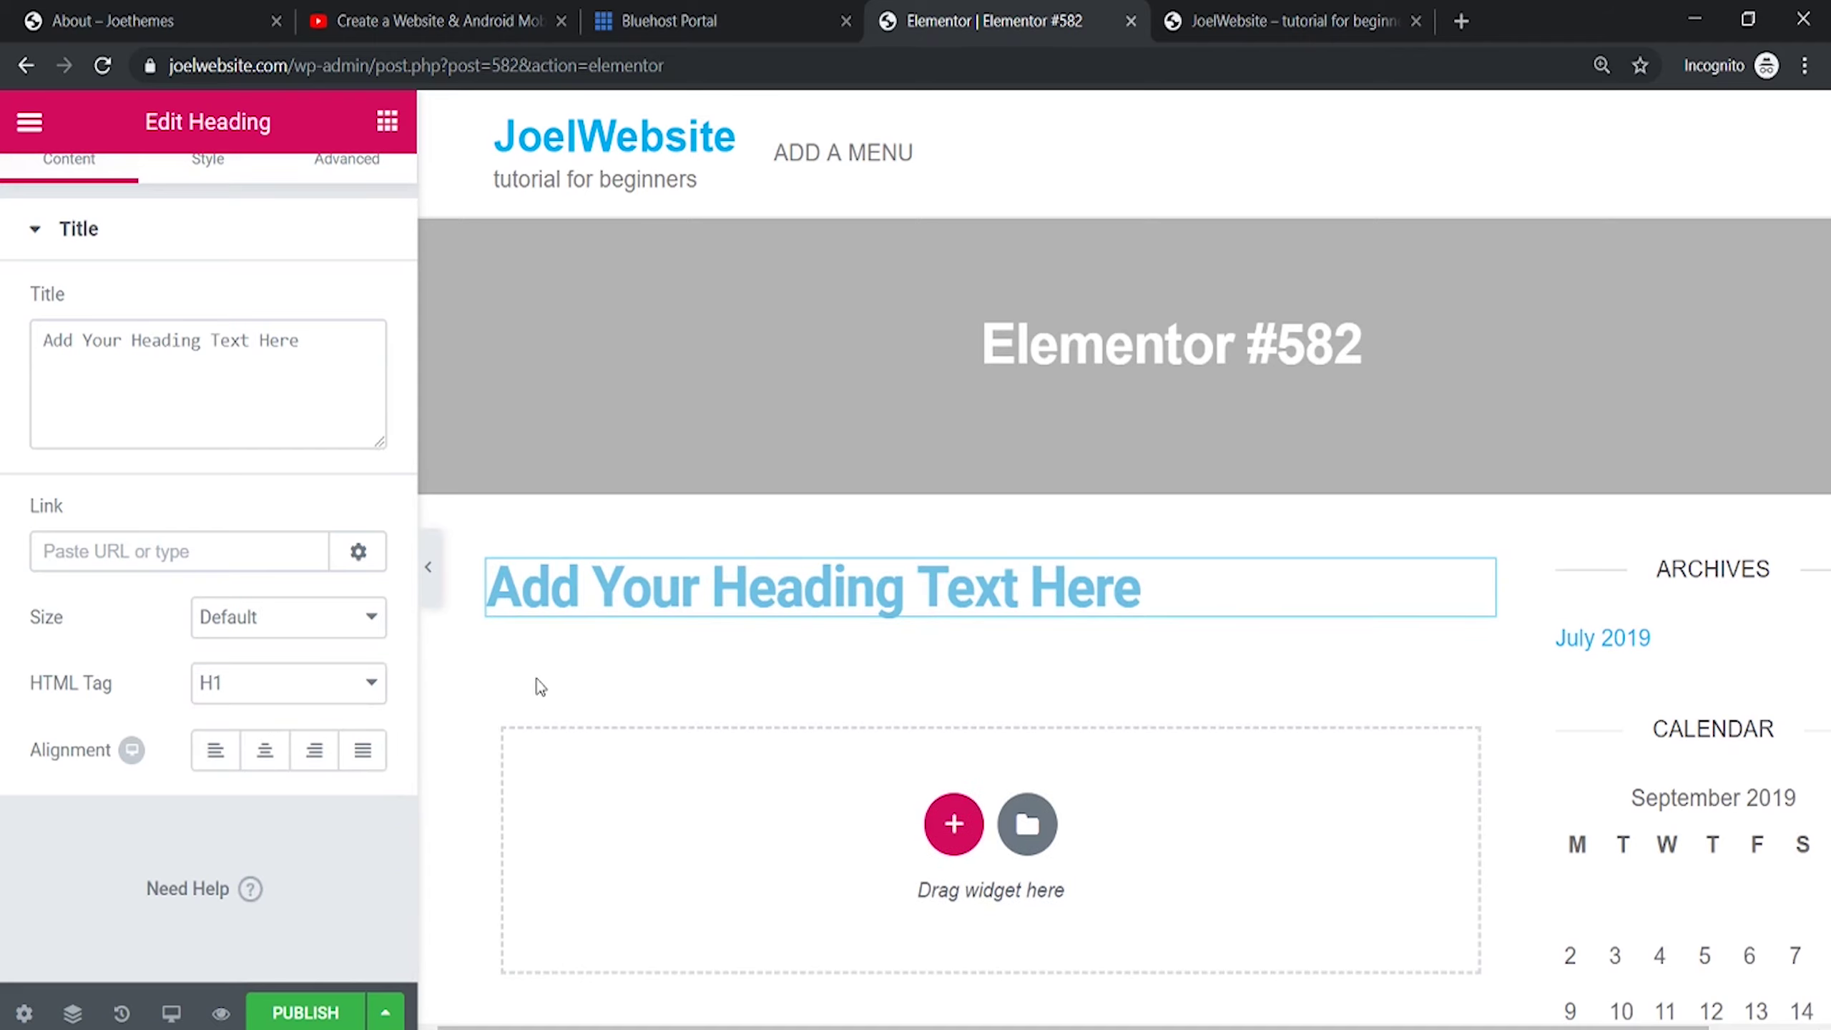
# Add a section with two equal columns below the heading
pyautogui.click(952, 823)
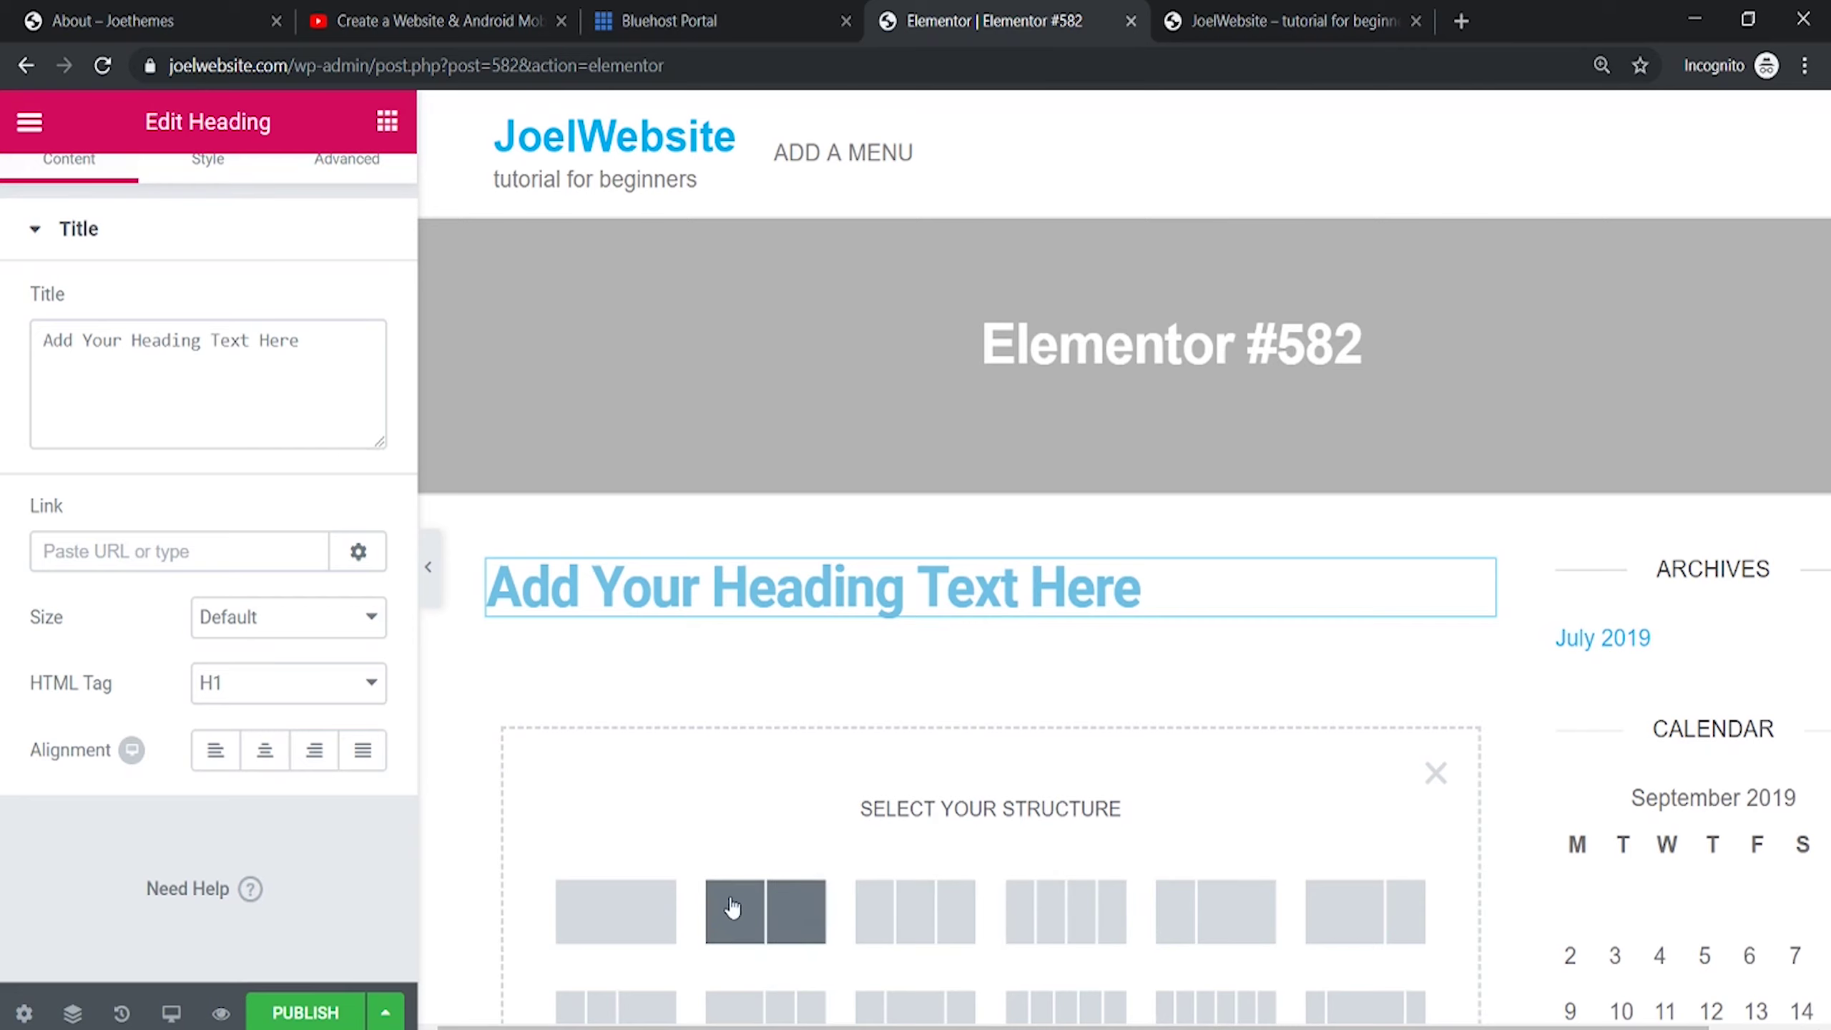
pyautogui.click(807, 910)
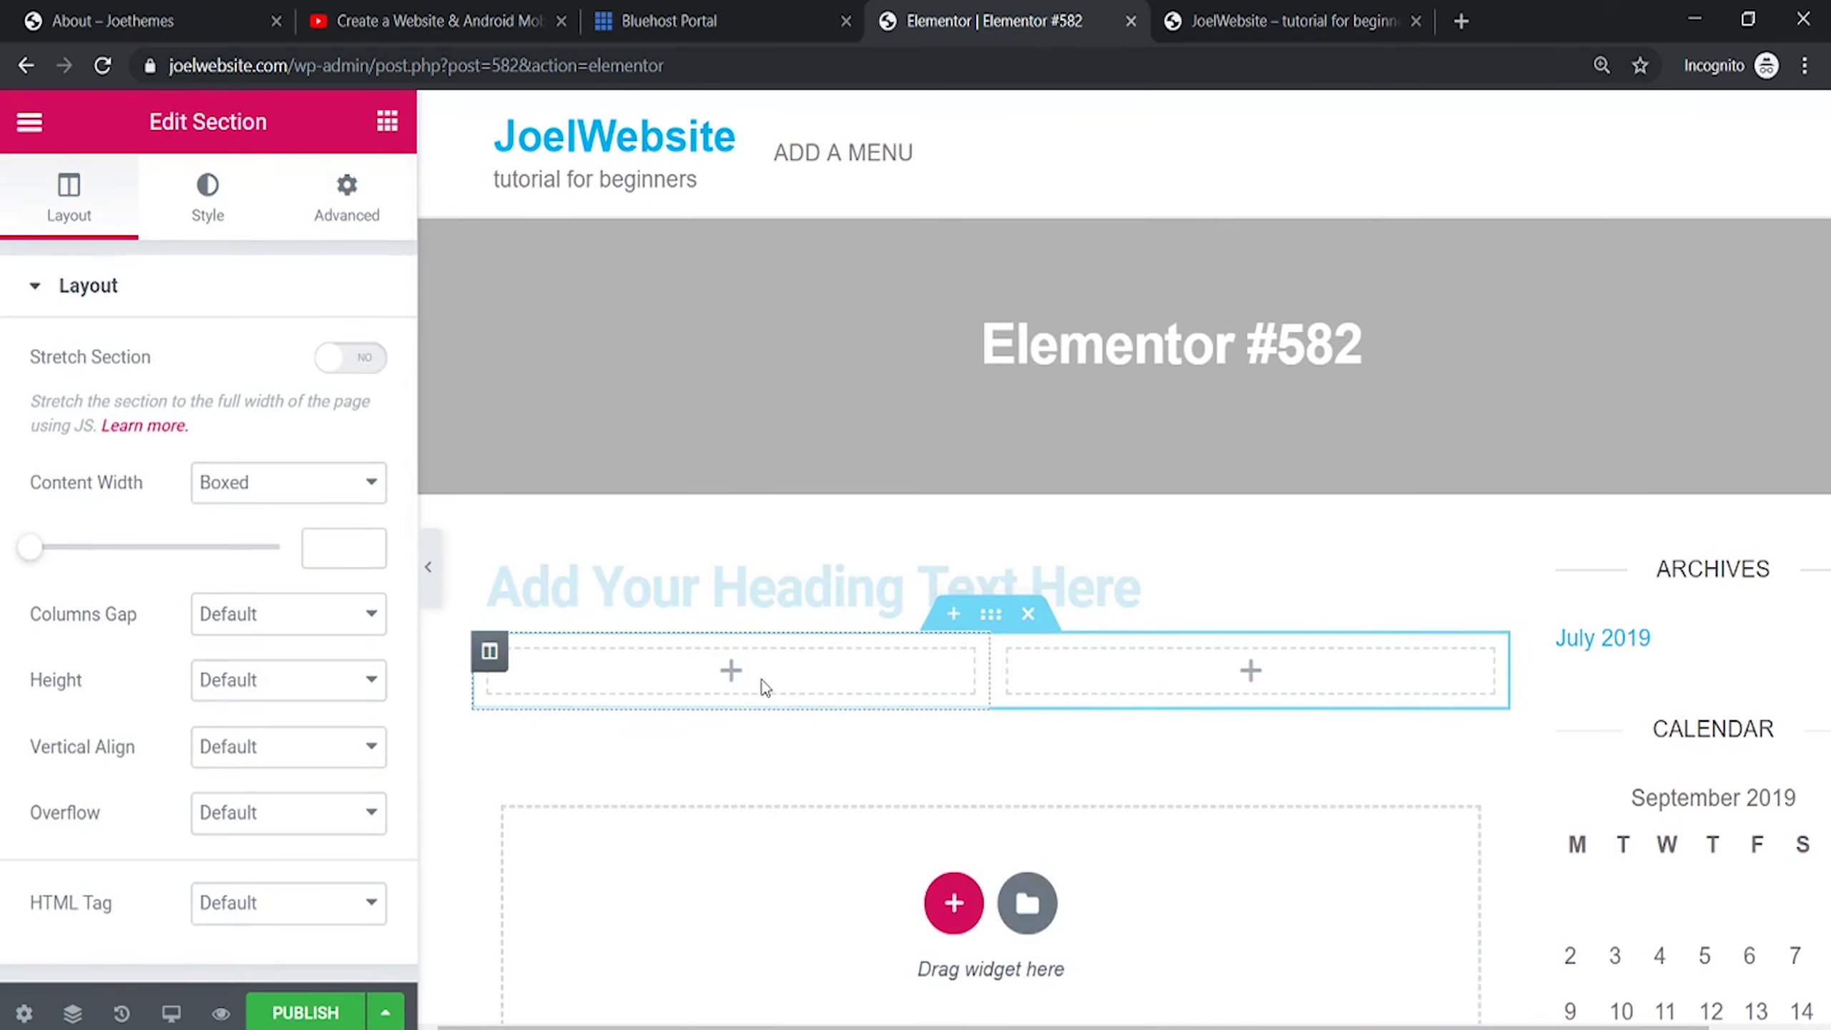
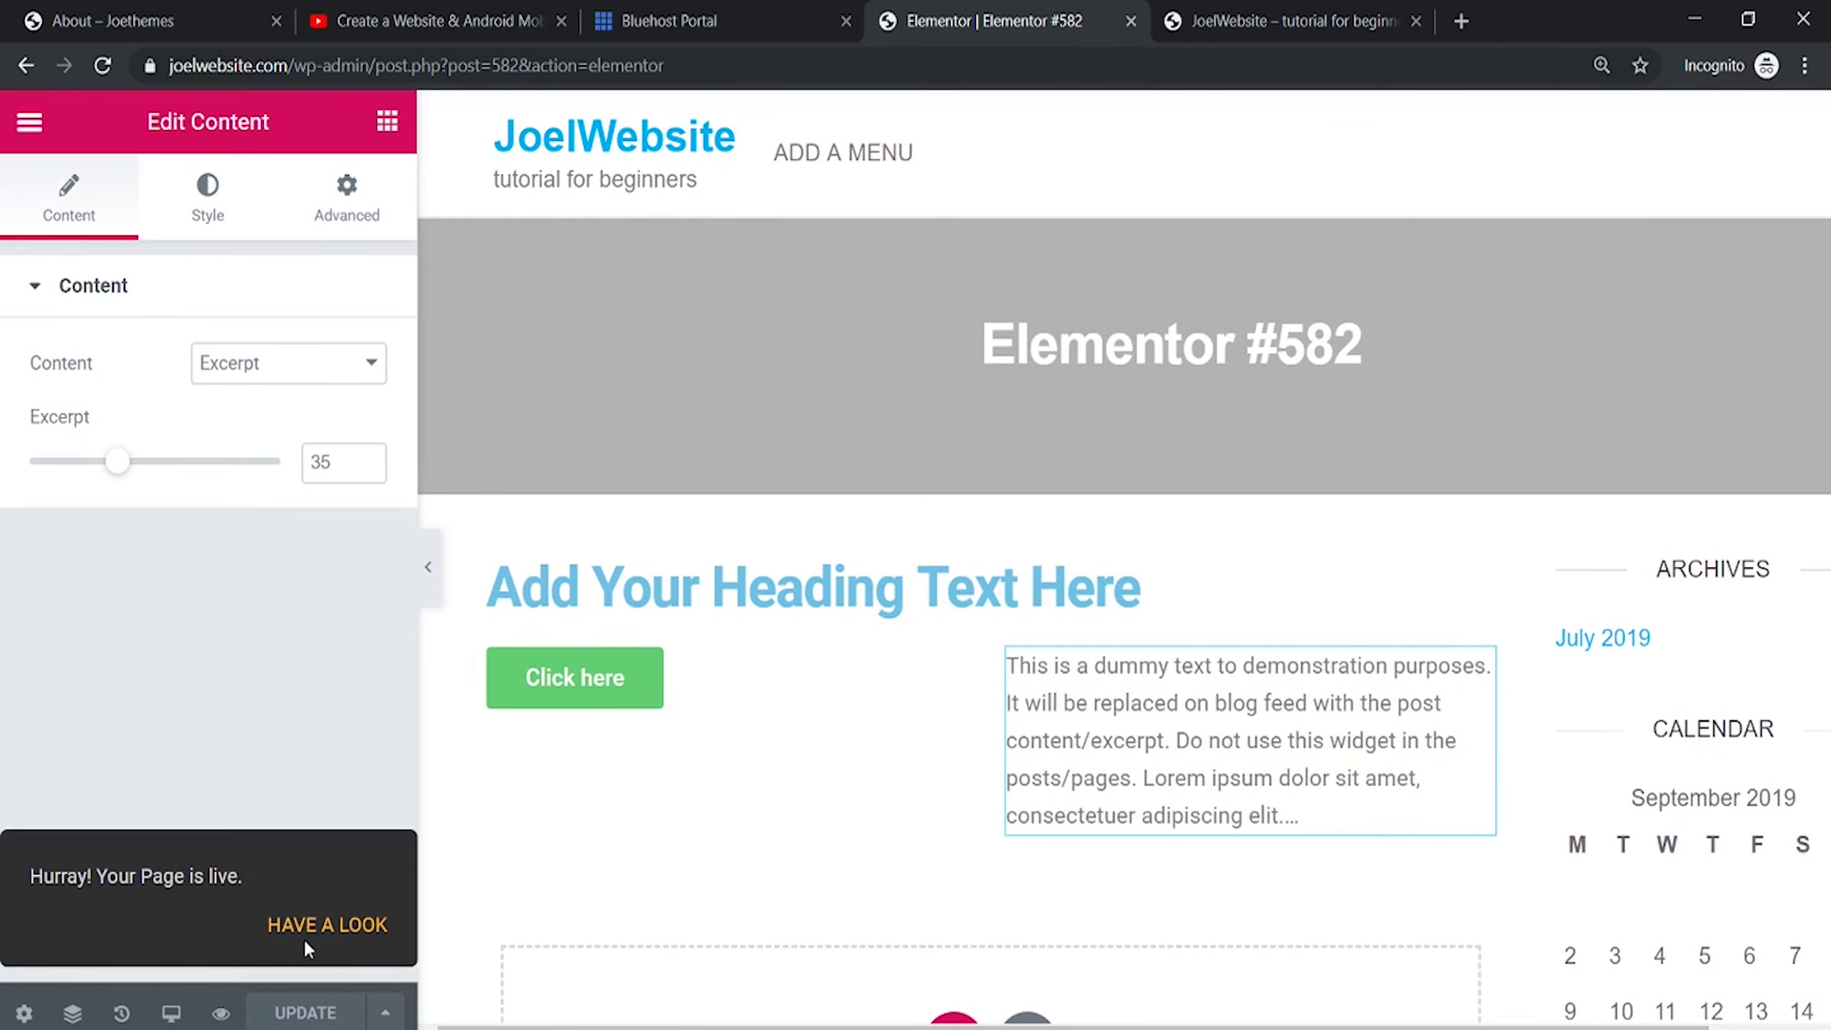
# View the published Elementor page on the live site and check its content and sidebar
pyautogui.click(308, 927)
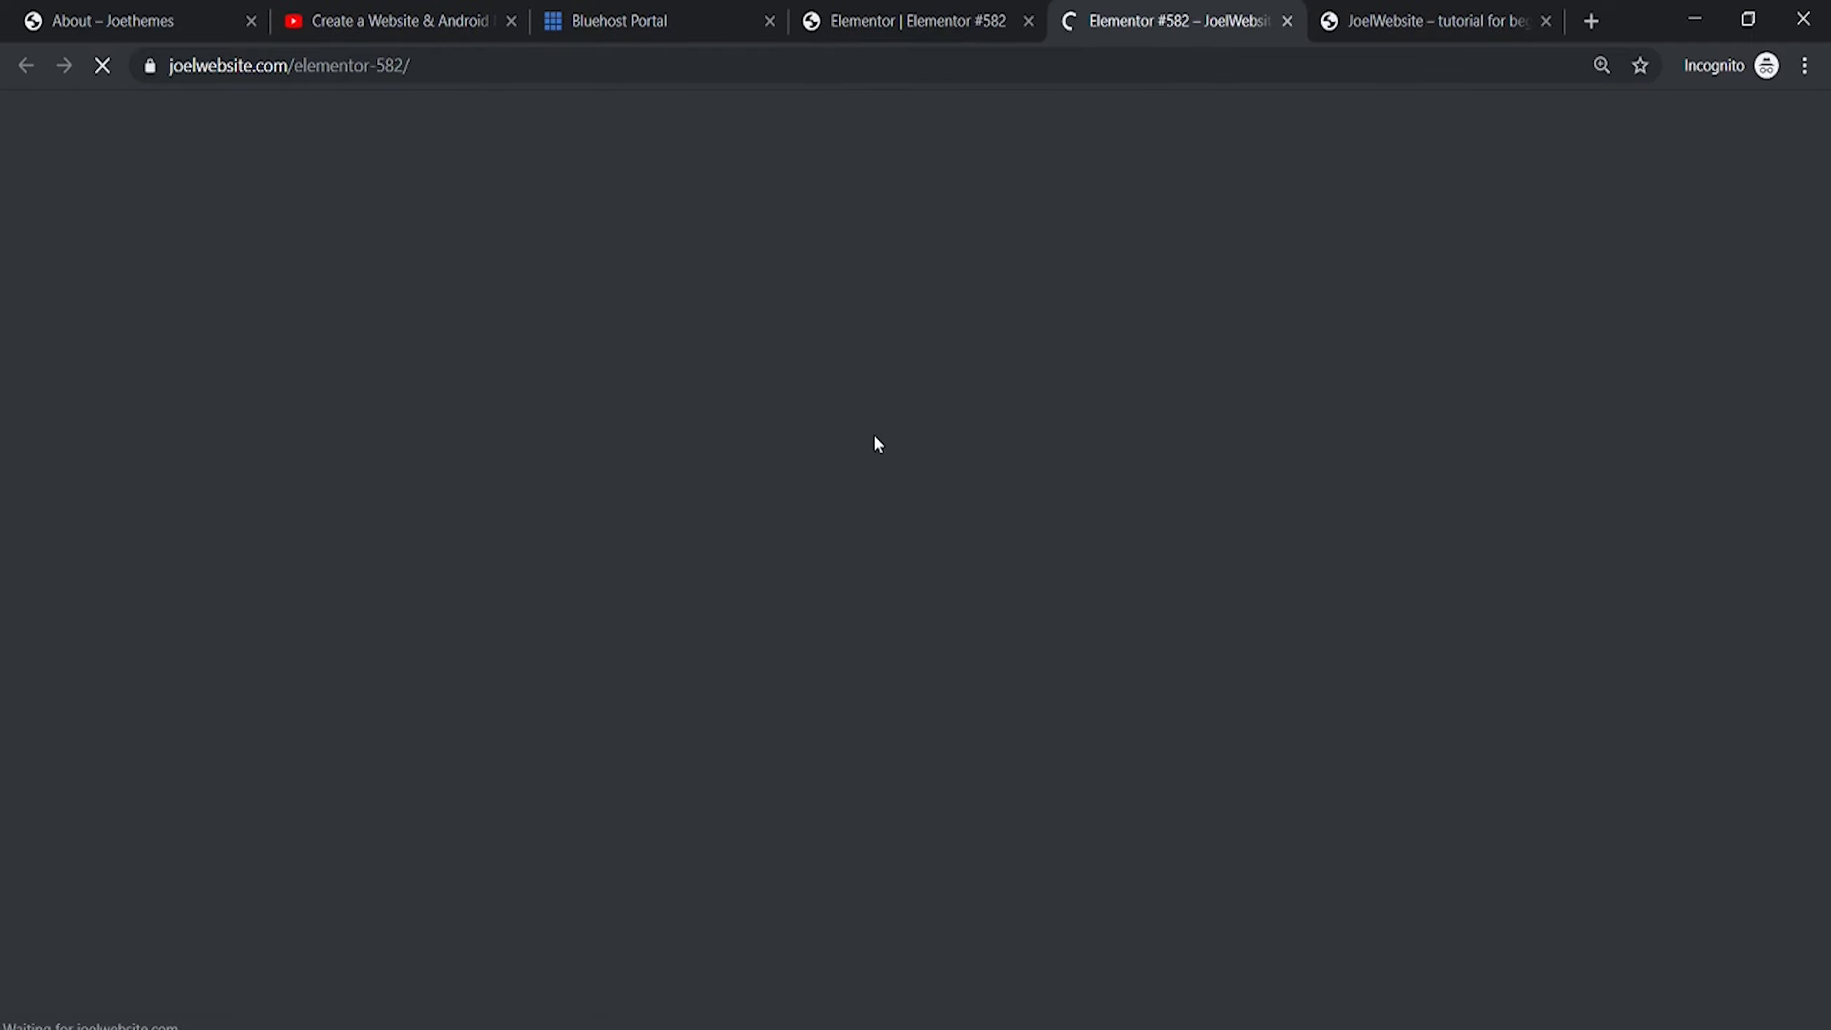
pyautogui.scroll(-5, 825, 519)
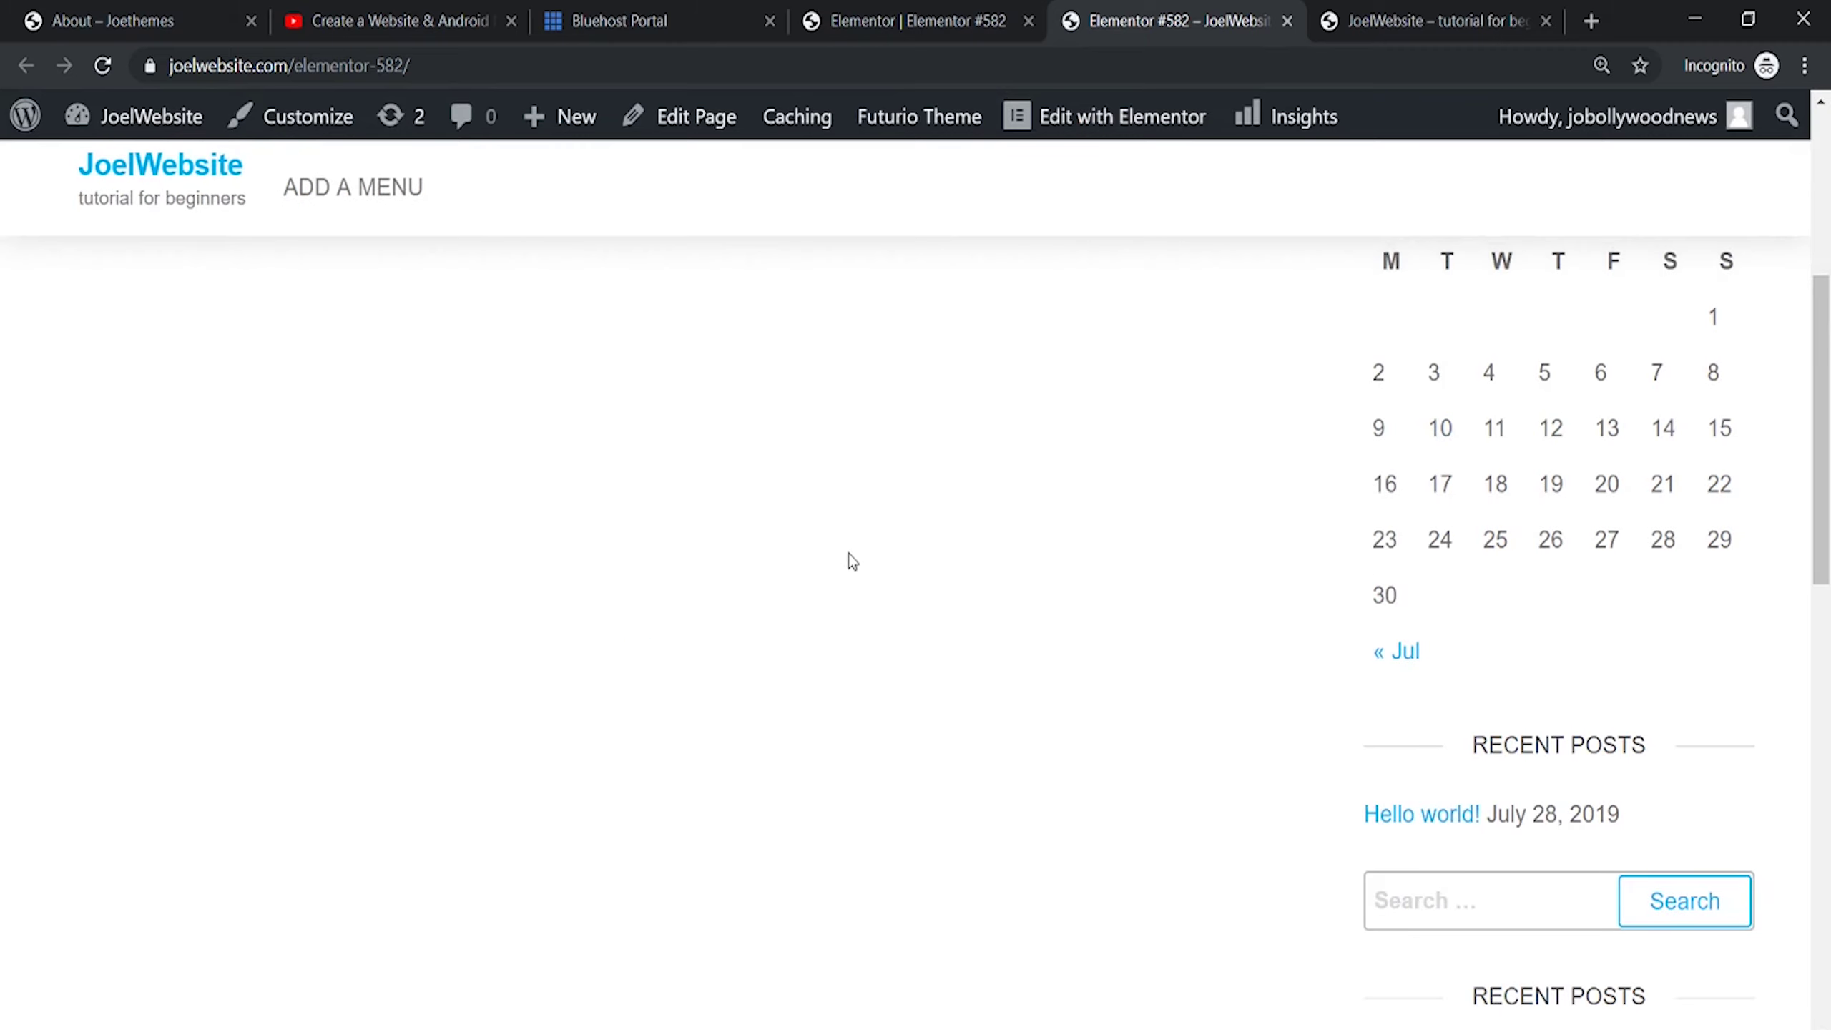
pyautogui.scroll(5, 849, 560)
pyautogui.moveTo(1822, 382)
pyautogui.mouseDown()
pyautogui.moveTo(1823, 441)
pyautogui.moveTo(1823, 373)
pyautogui.mouseUp()
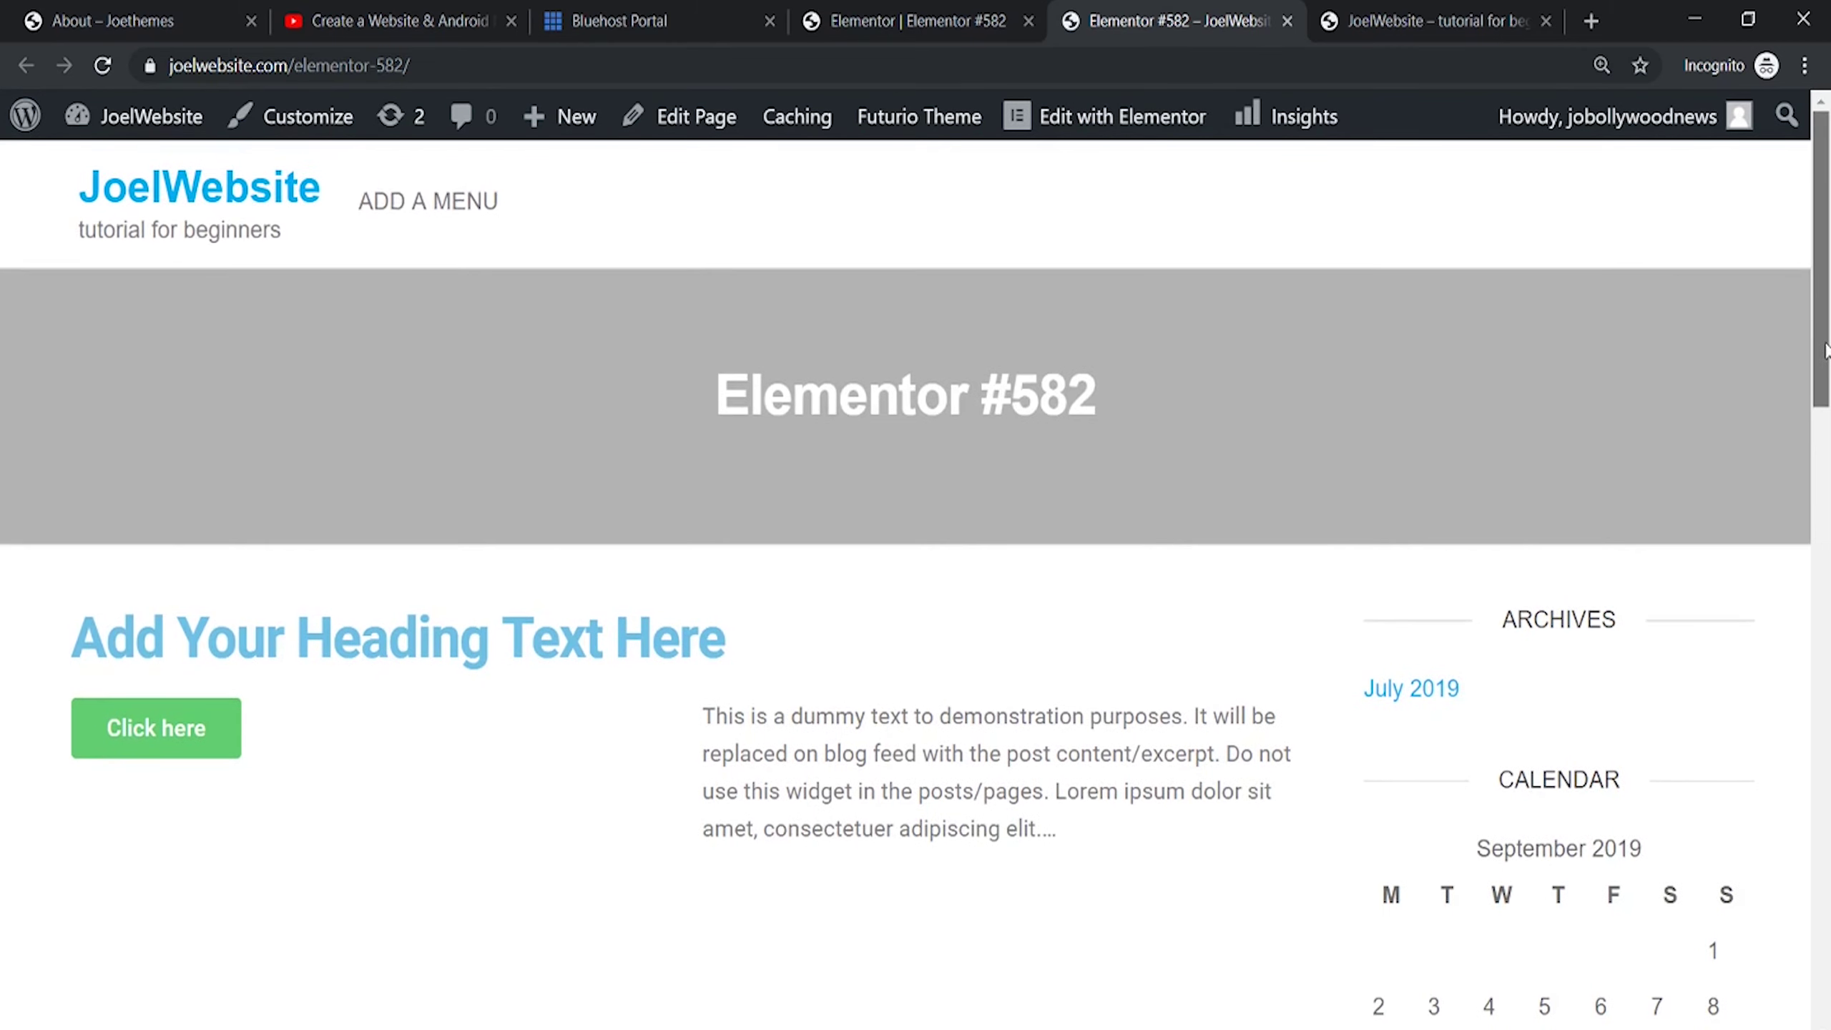
# Leave the Elementor editor for the WordPress dashboard and open the theme's Install Demos page
pyautogui.click(903, 28)
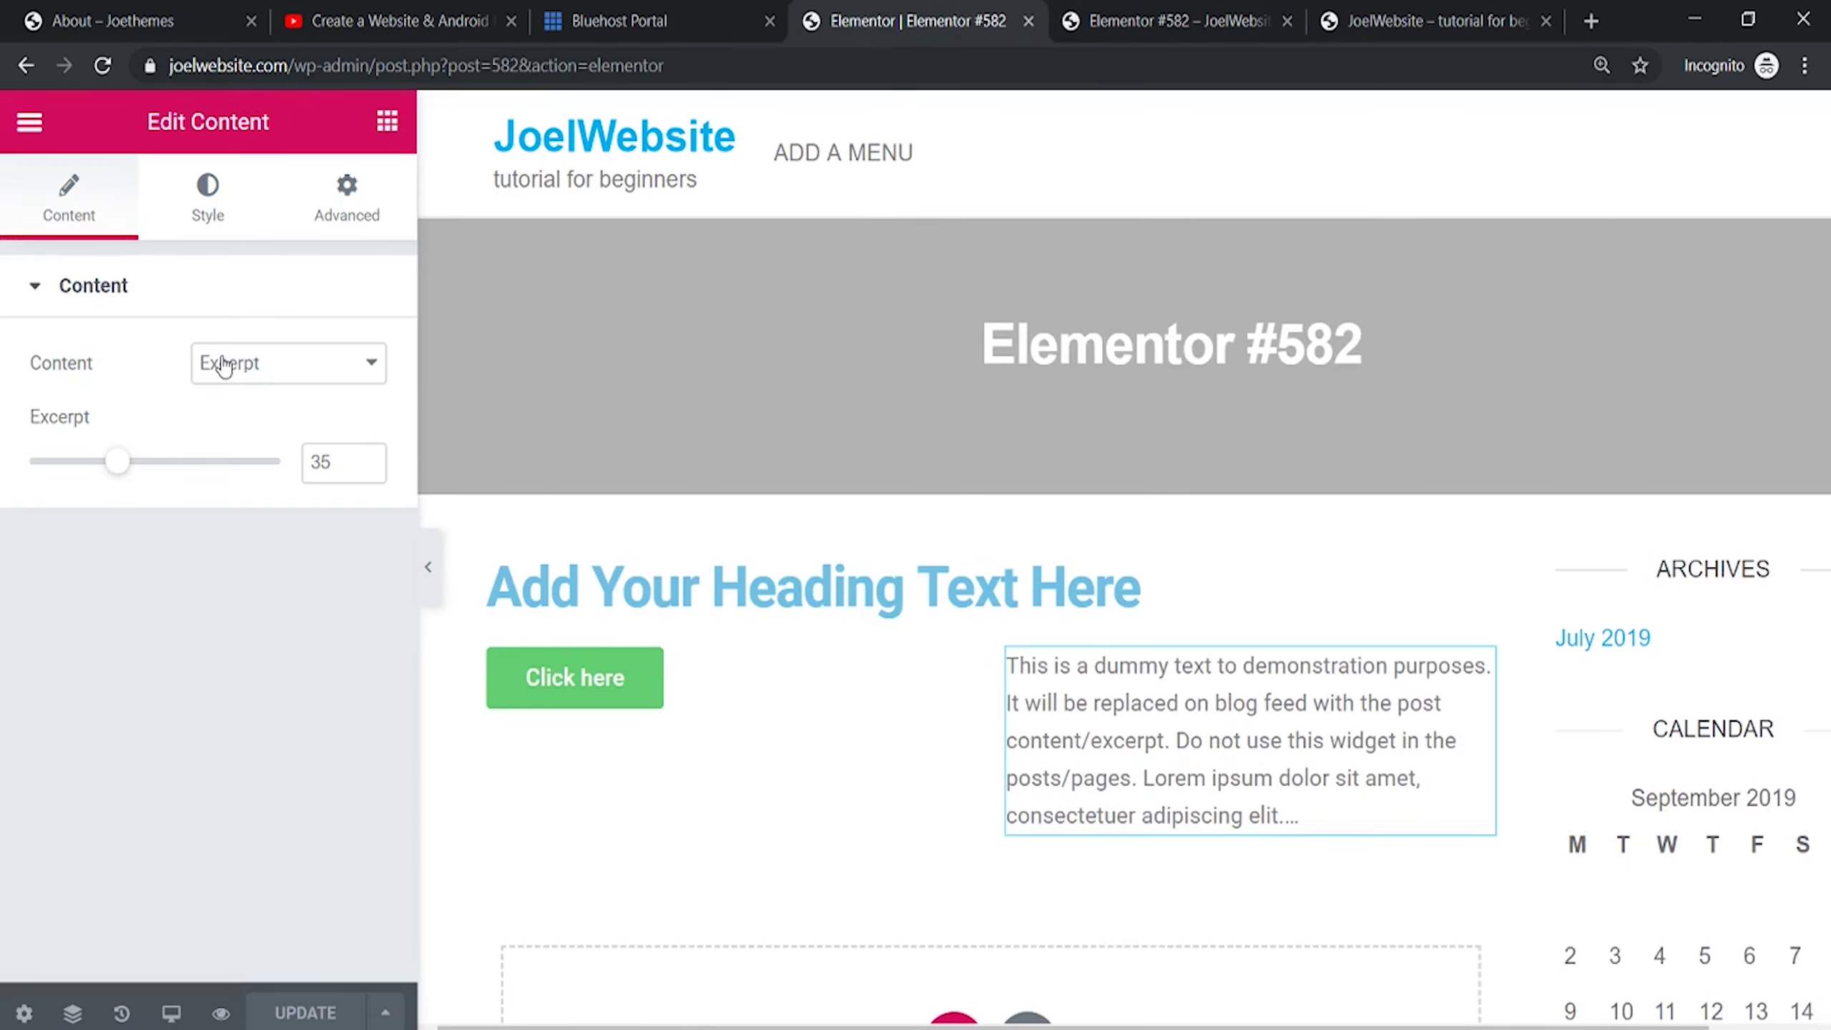
pyautogui.click(26, 65)
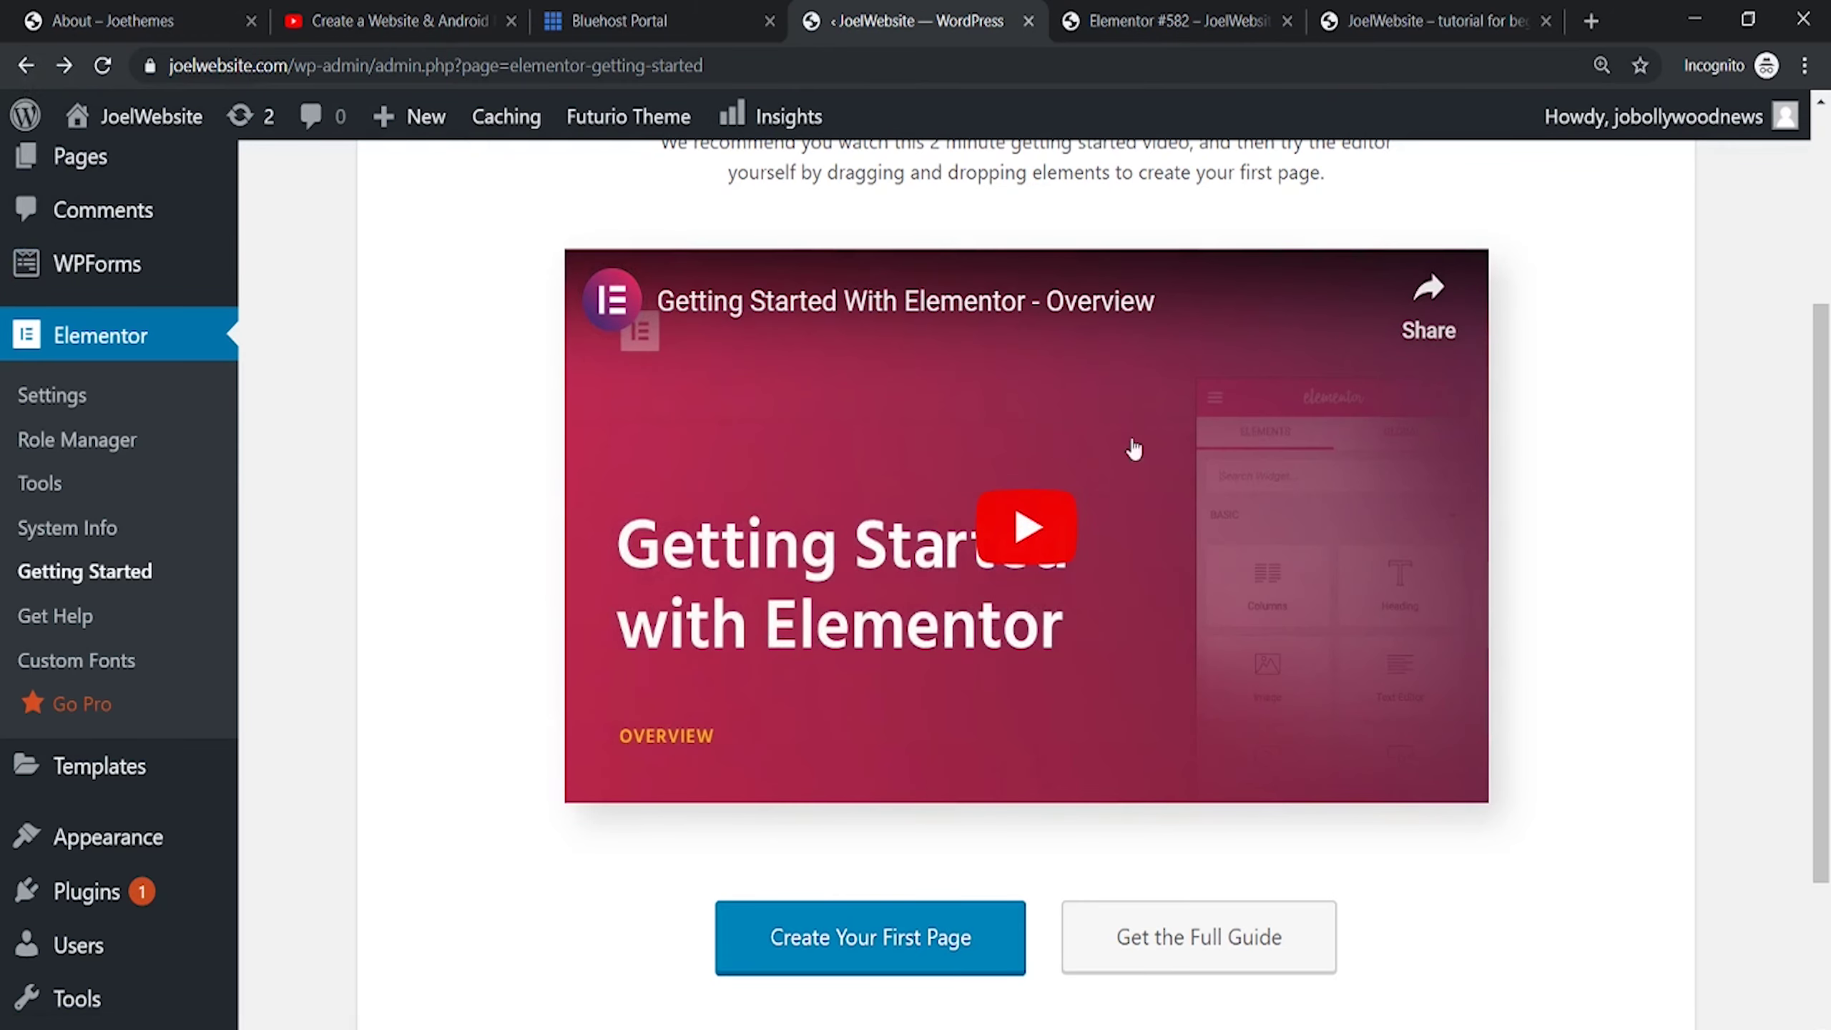
pyautogui.moveTo(1812, 425); pyautogui.dragTo(1744, 233)
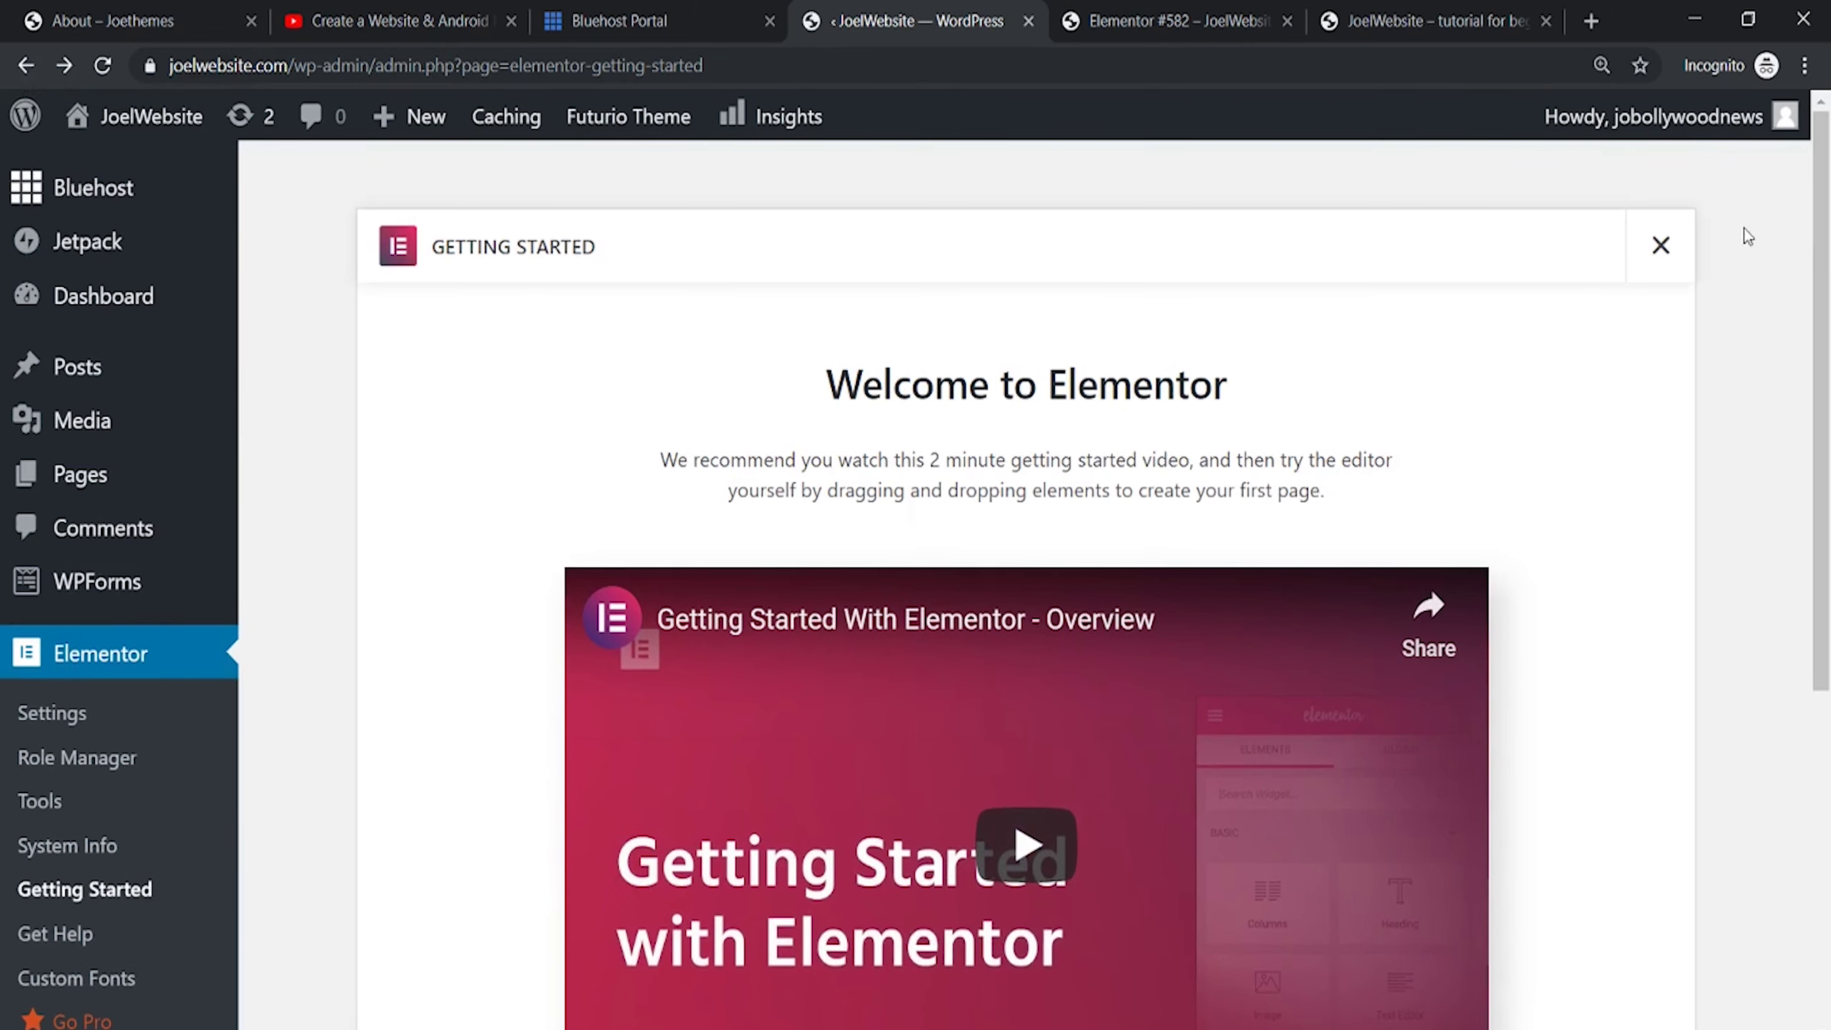
pyautogui.moveTo(79, 311)
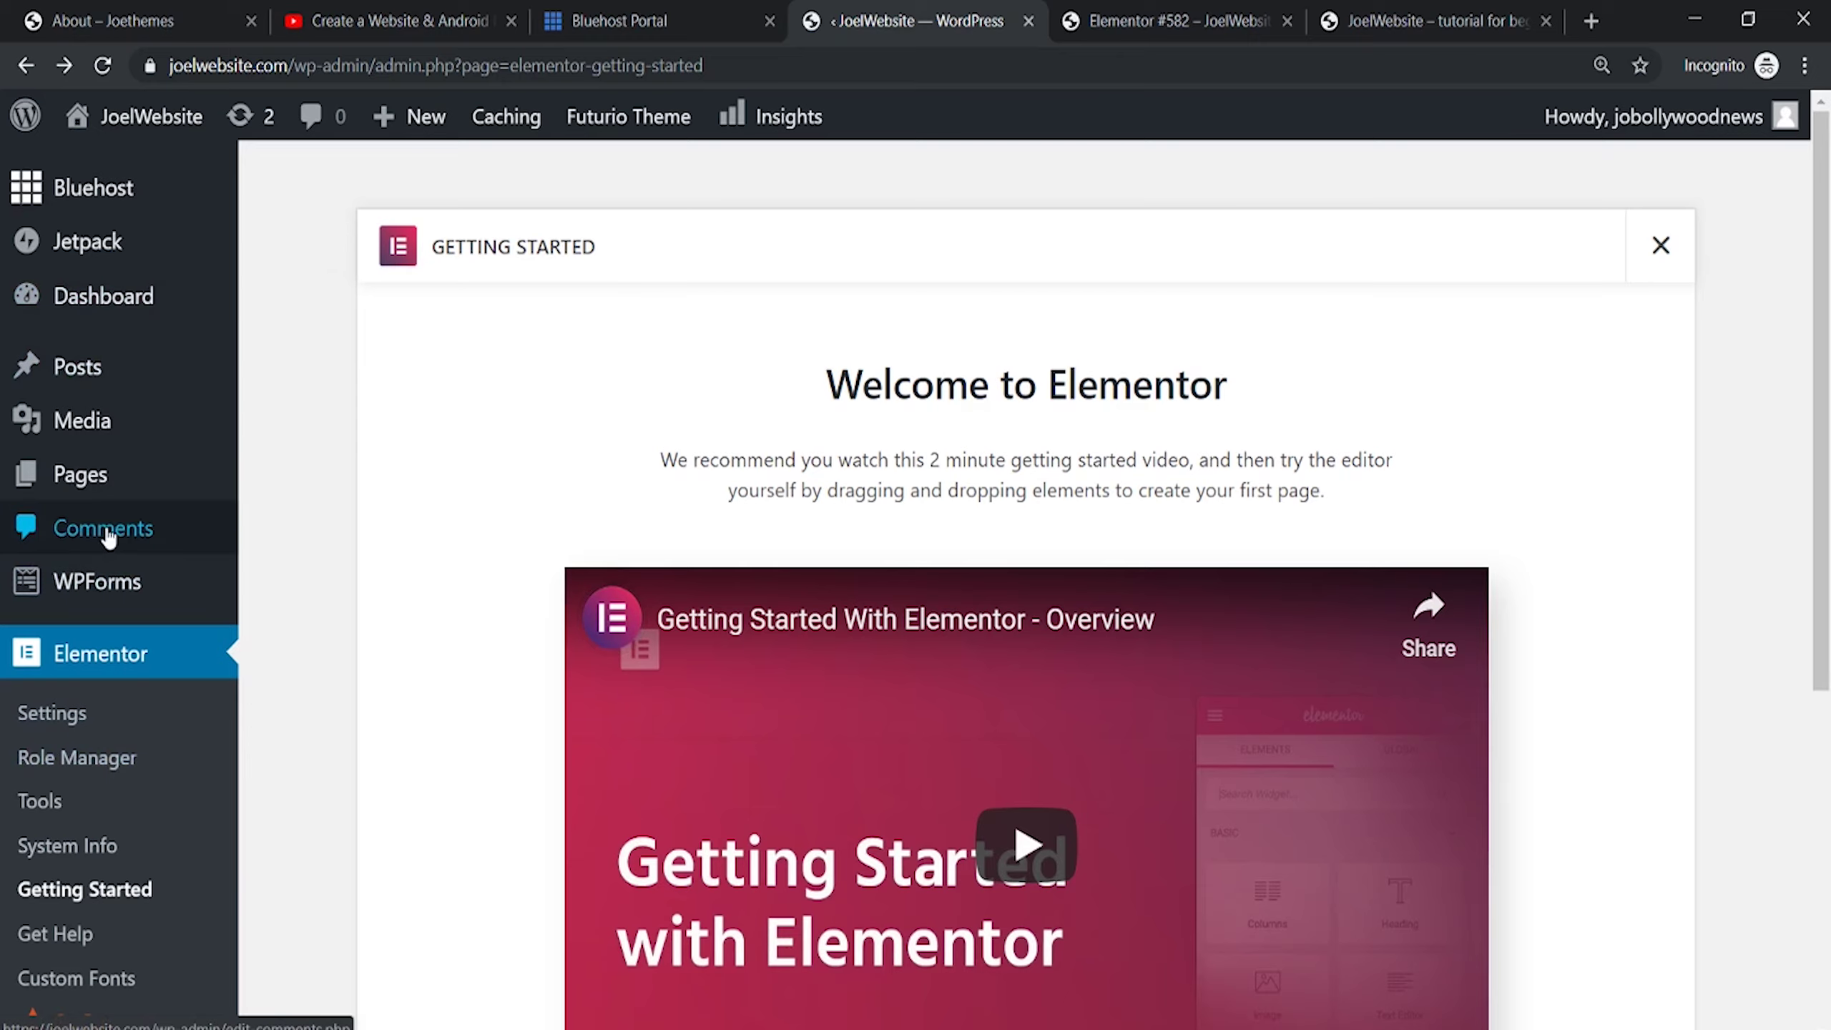
pyautogui.scroll(-2, 1826, 609)
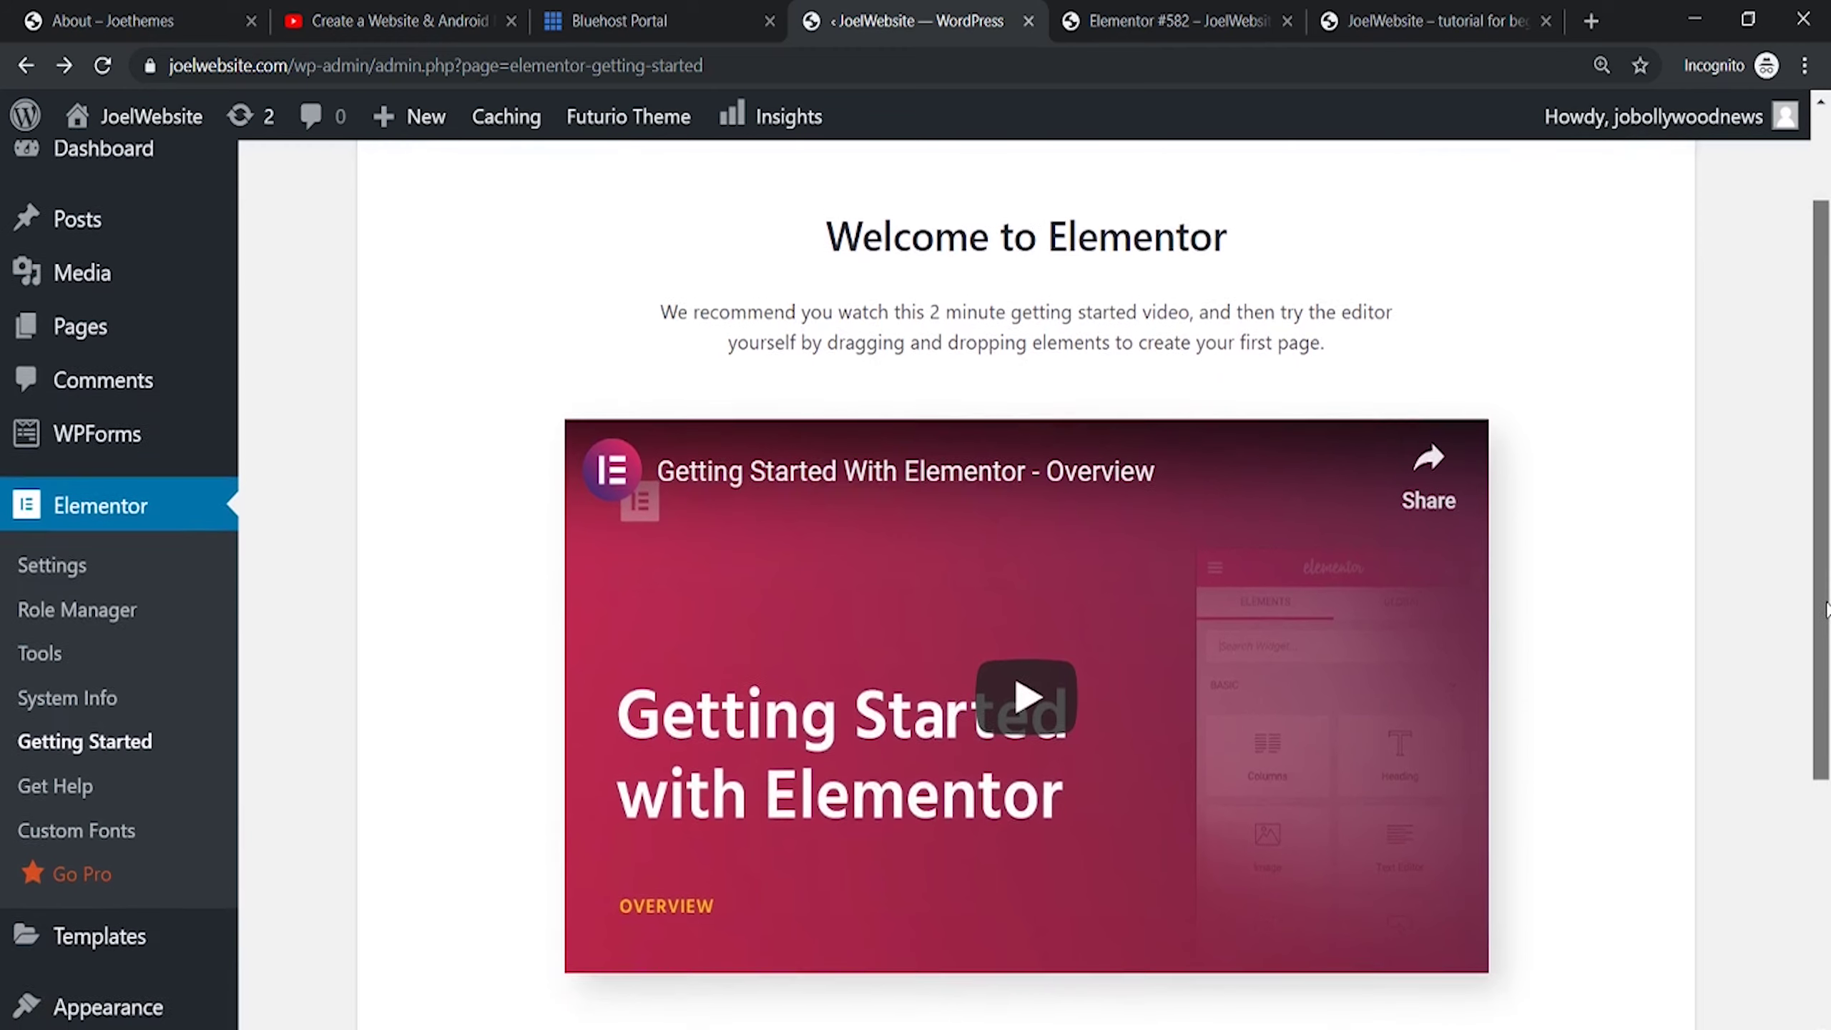
pyautogui.scroll(-3, 1826, 609)
pyautogui.moveTo(123, 811)
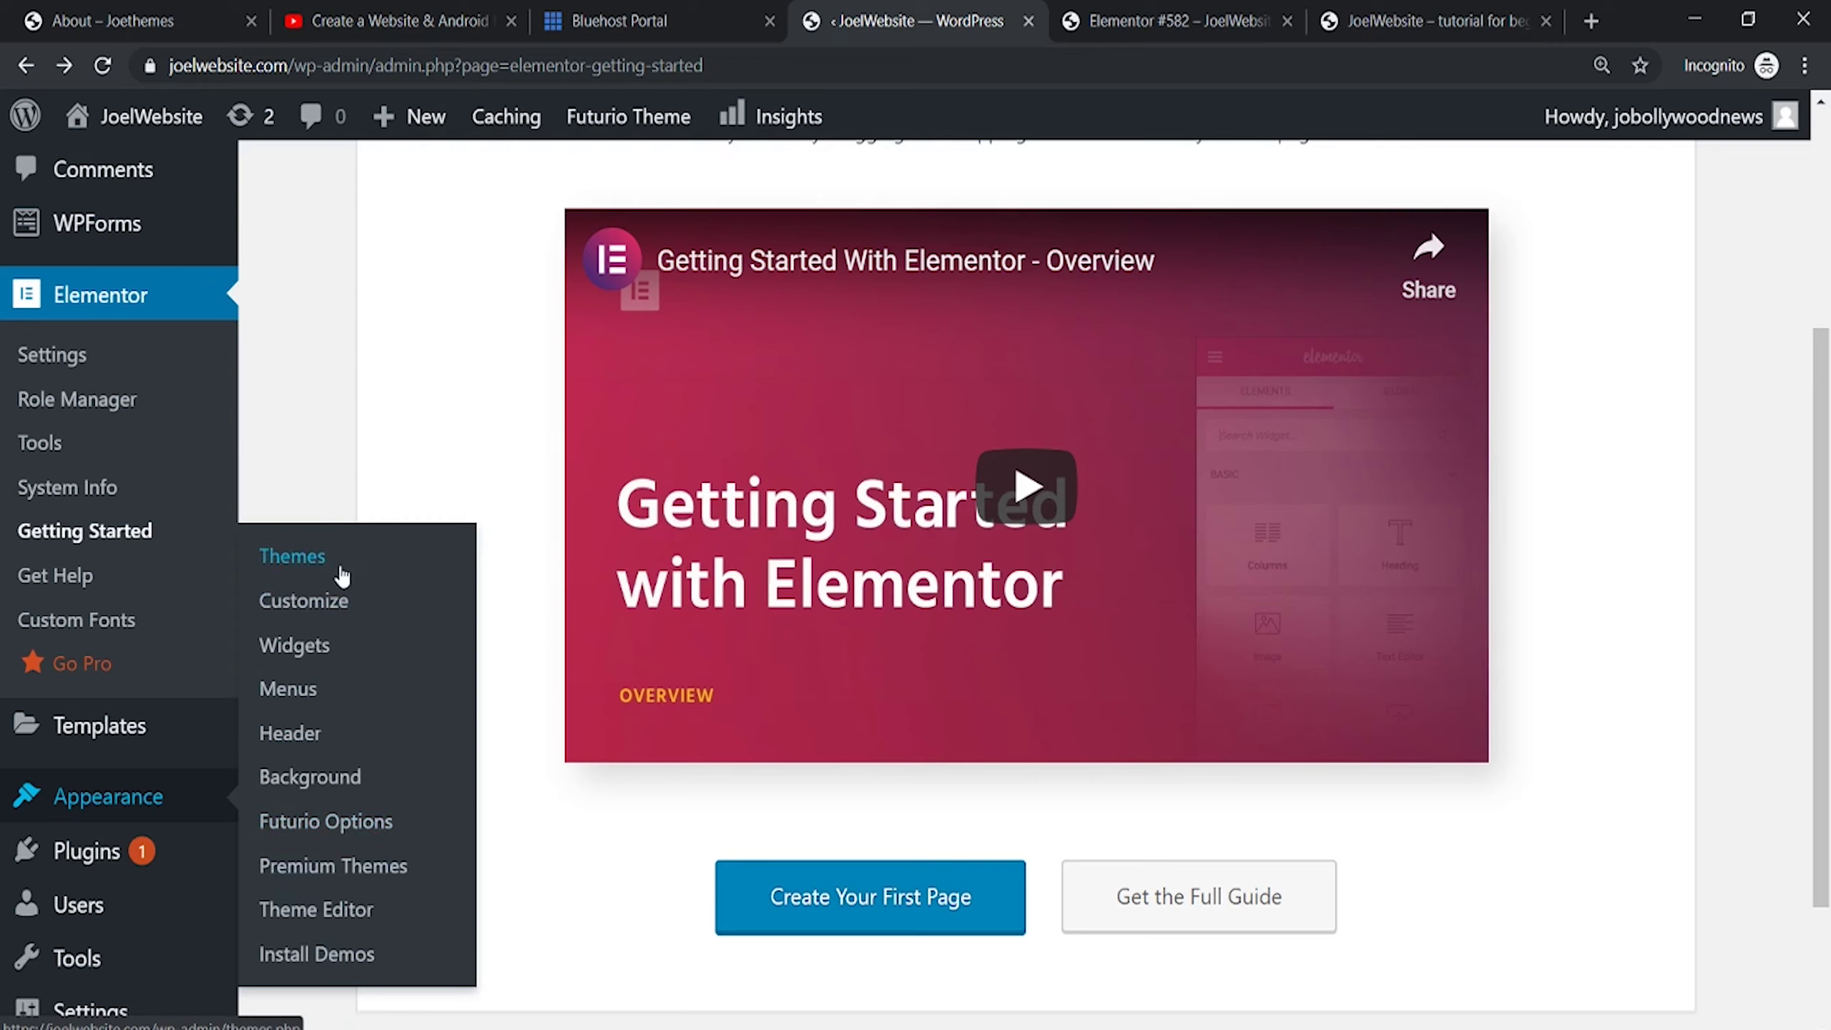
pyautogui.click(349, 964)
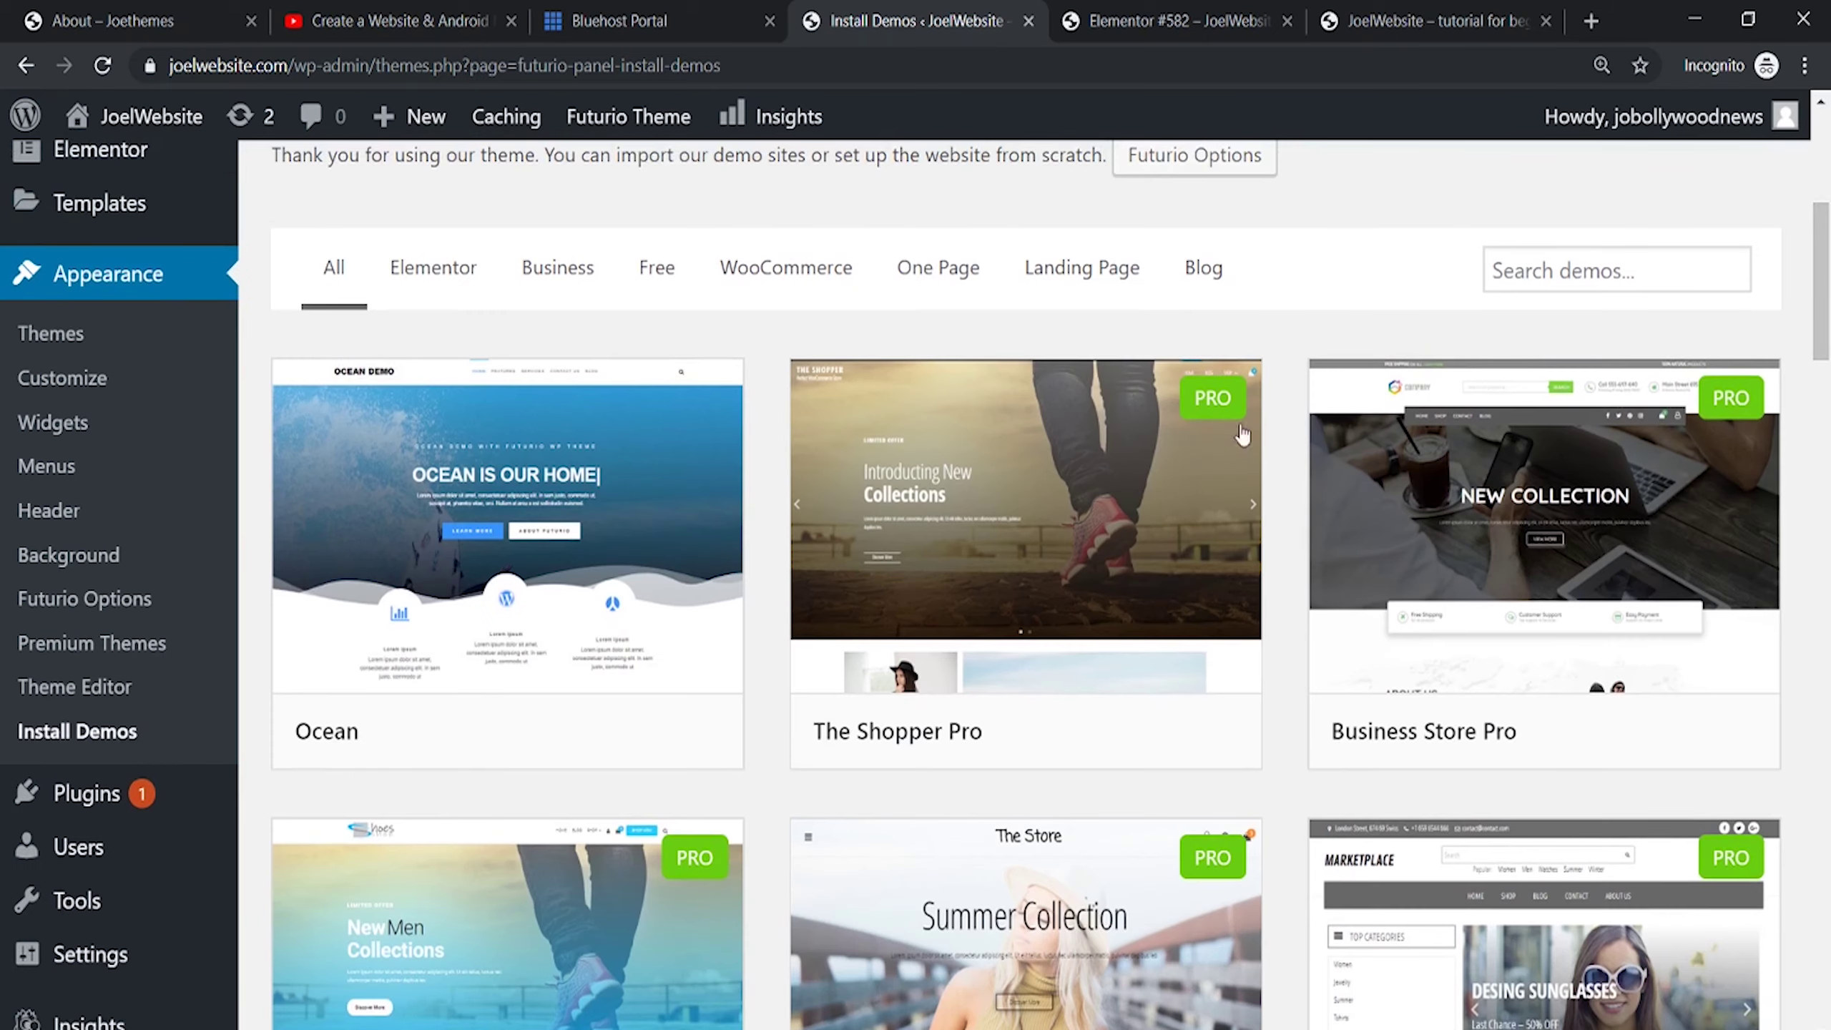
# Import the free Ocean demo with its XML data, customizer settings and widgets, and open the resulting site
pyautogui.moveTo(522, 521)
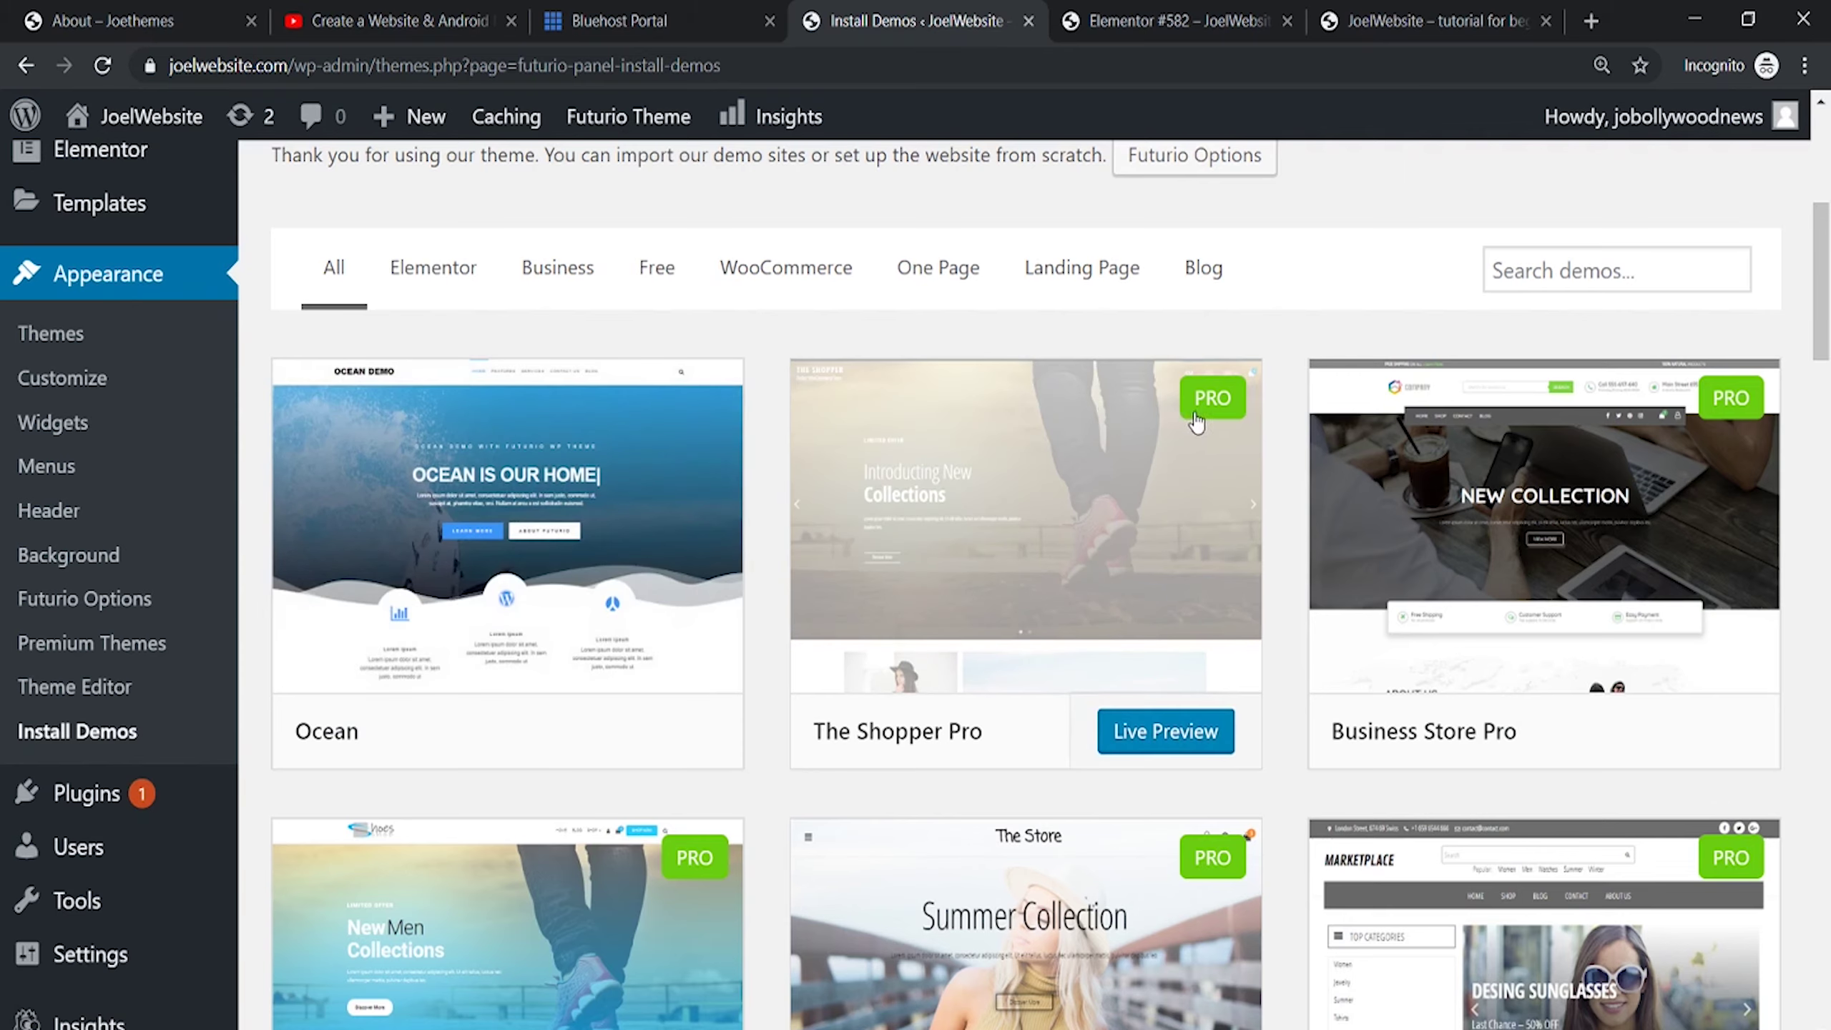
pyautogui.moveTo(1465, 428)
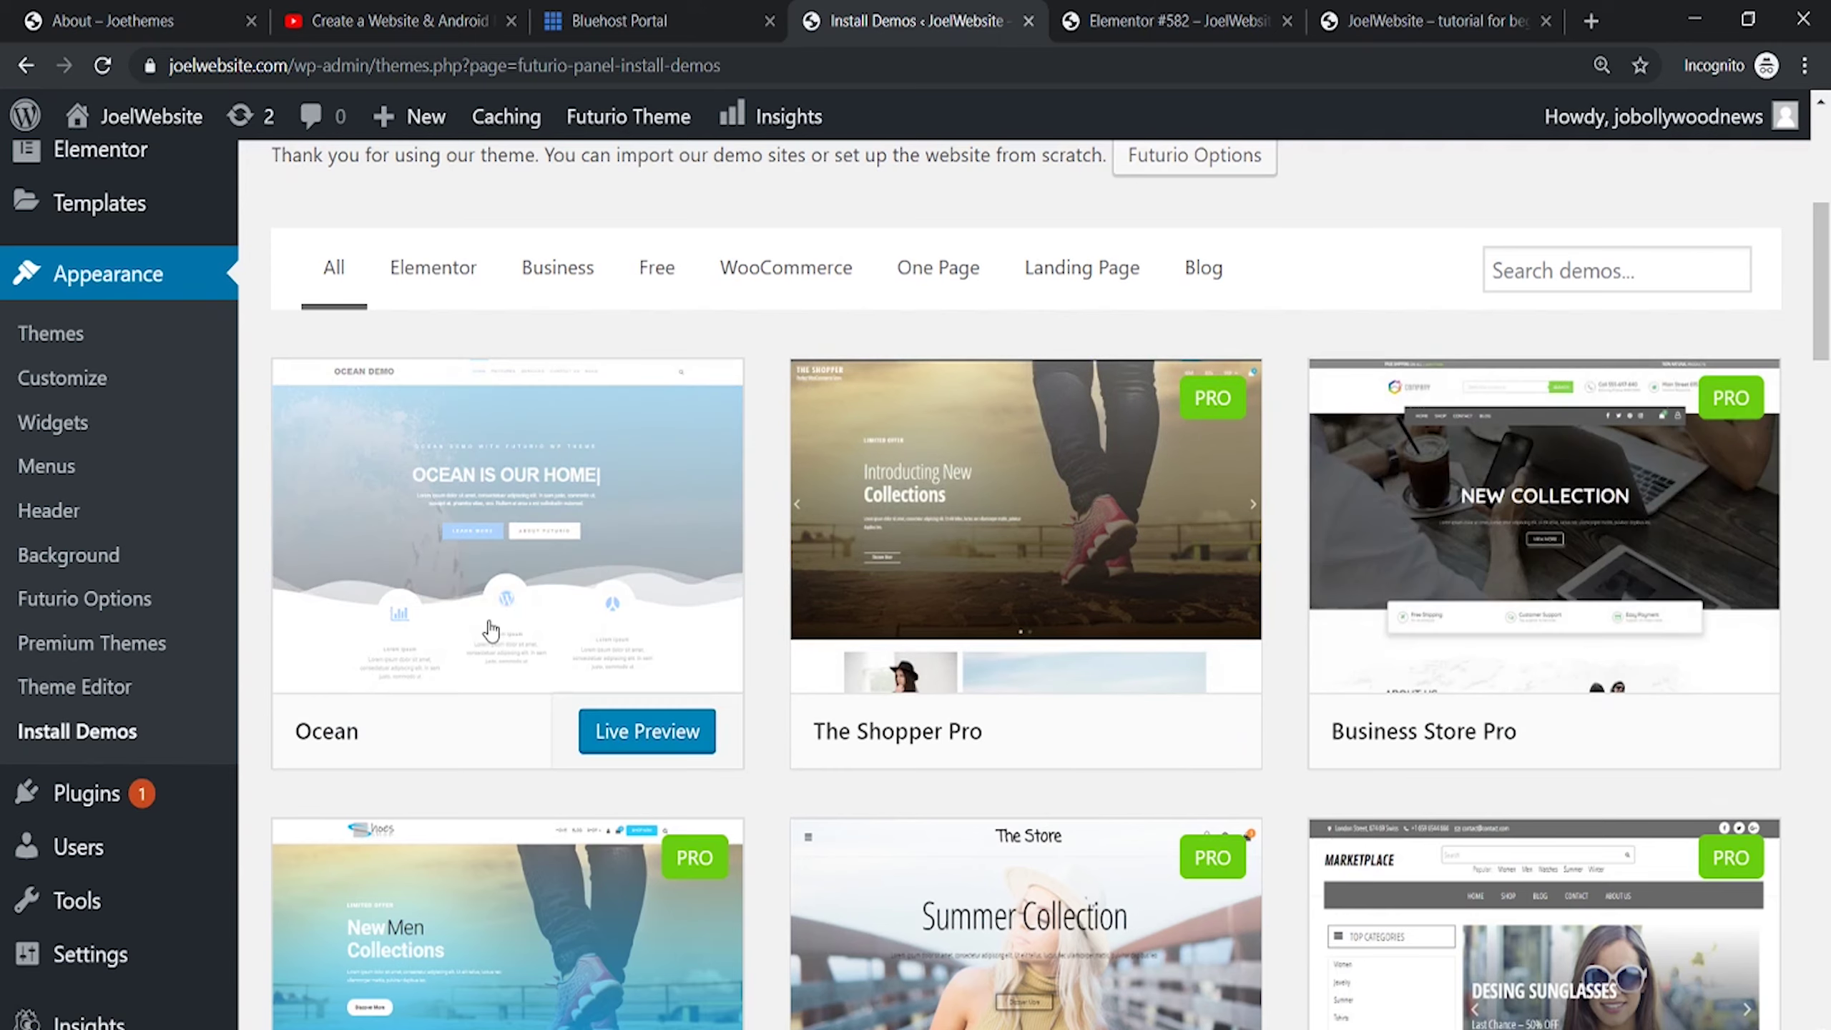
pyautogui.scroll(-5, 491, 634)
pyautogui.scroll(10, 497, 653)
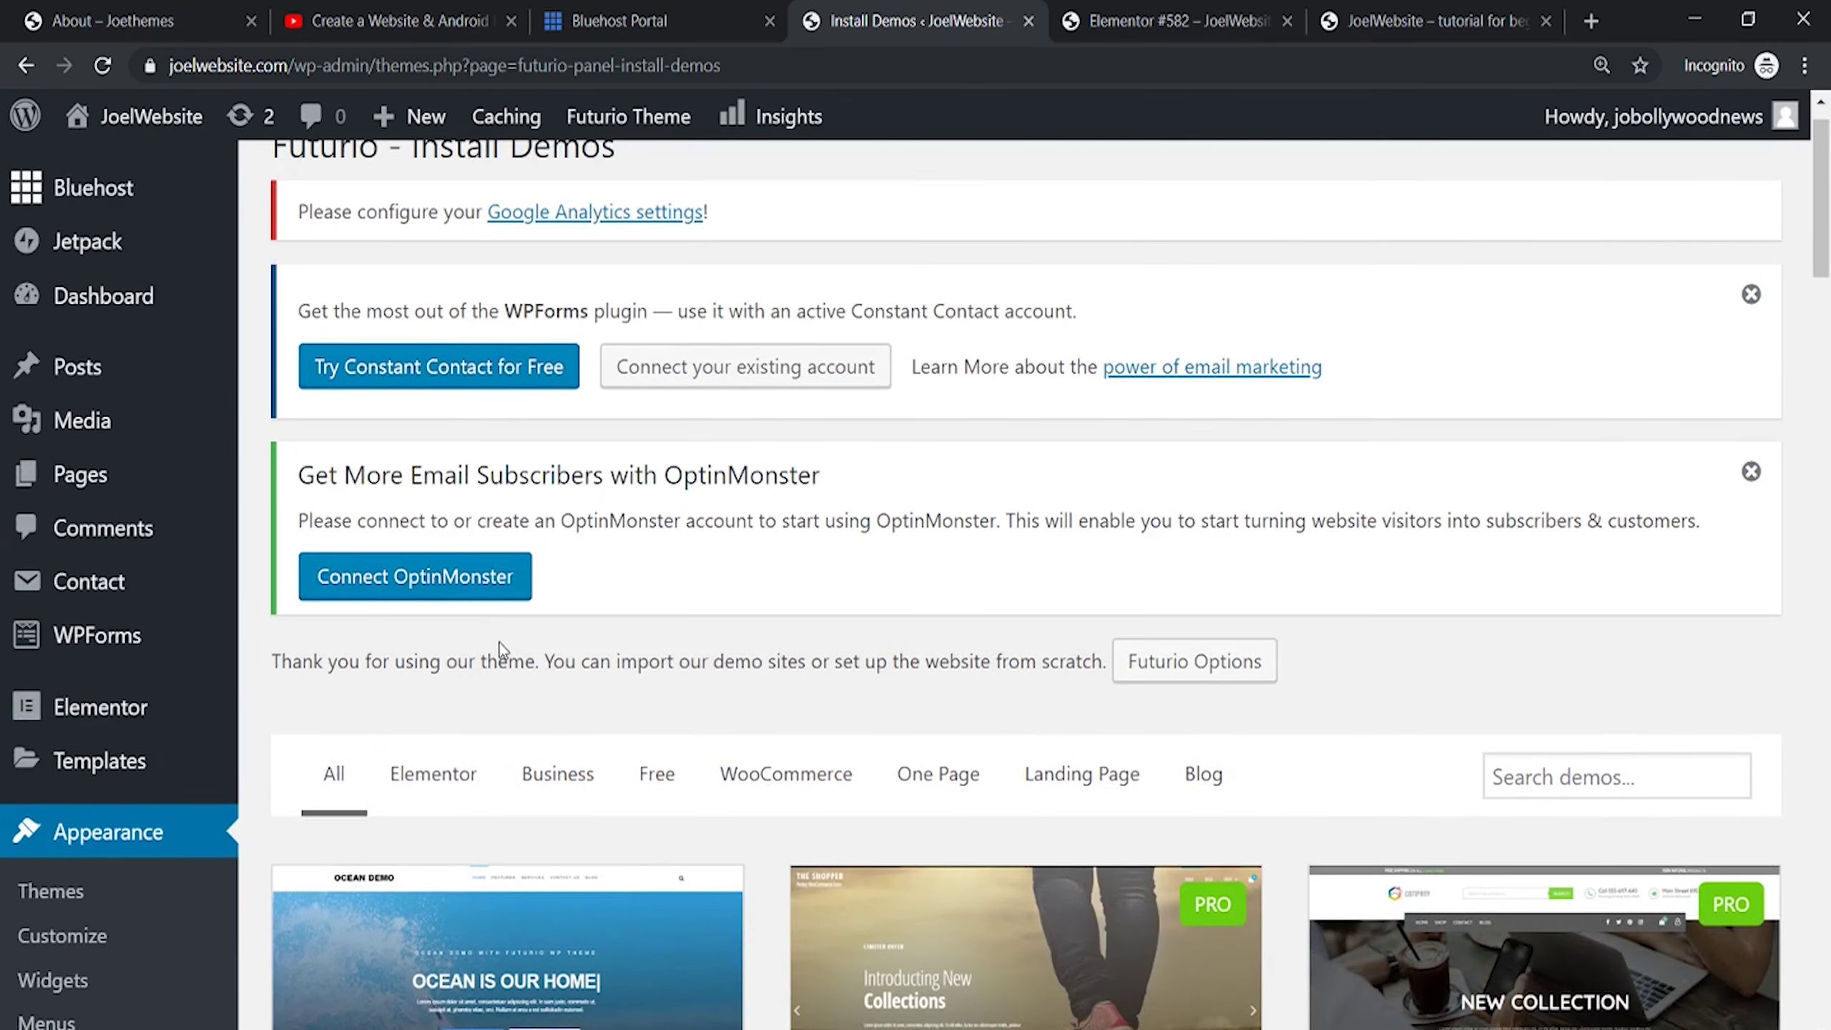
pyautogui.scroll(-5, 570, 734)
pyautogui.moveTo(580, 624)
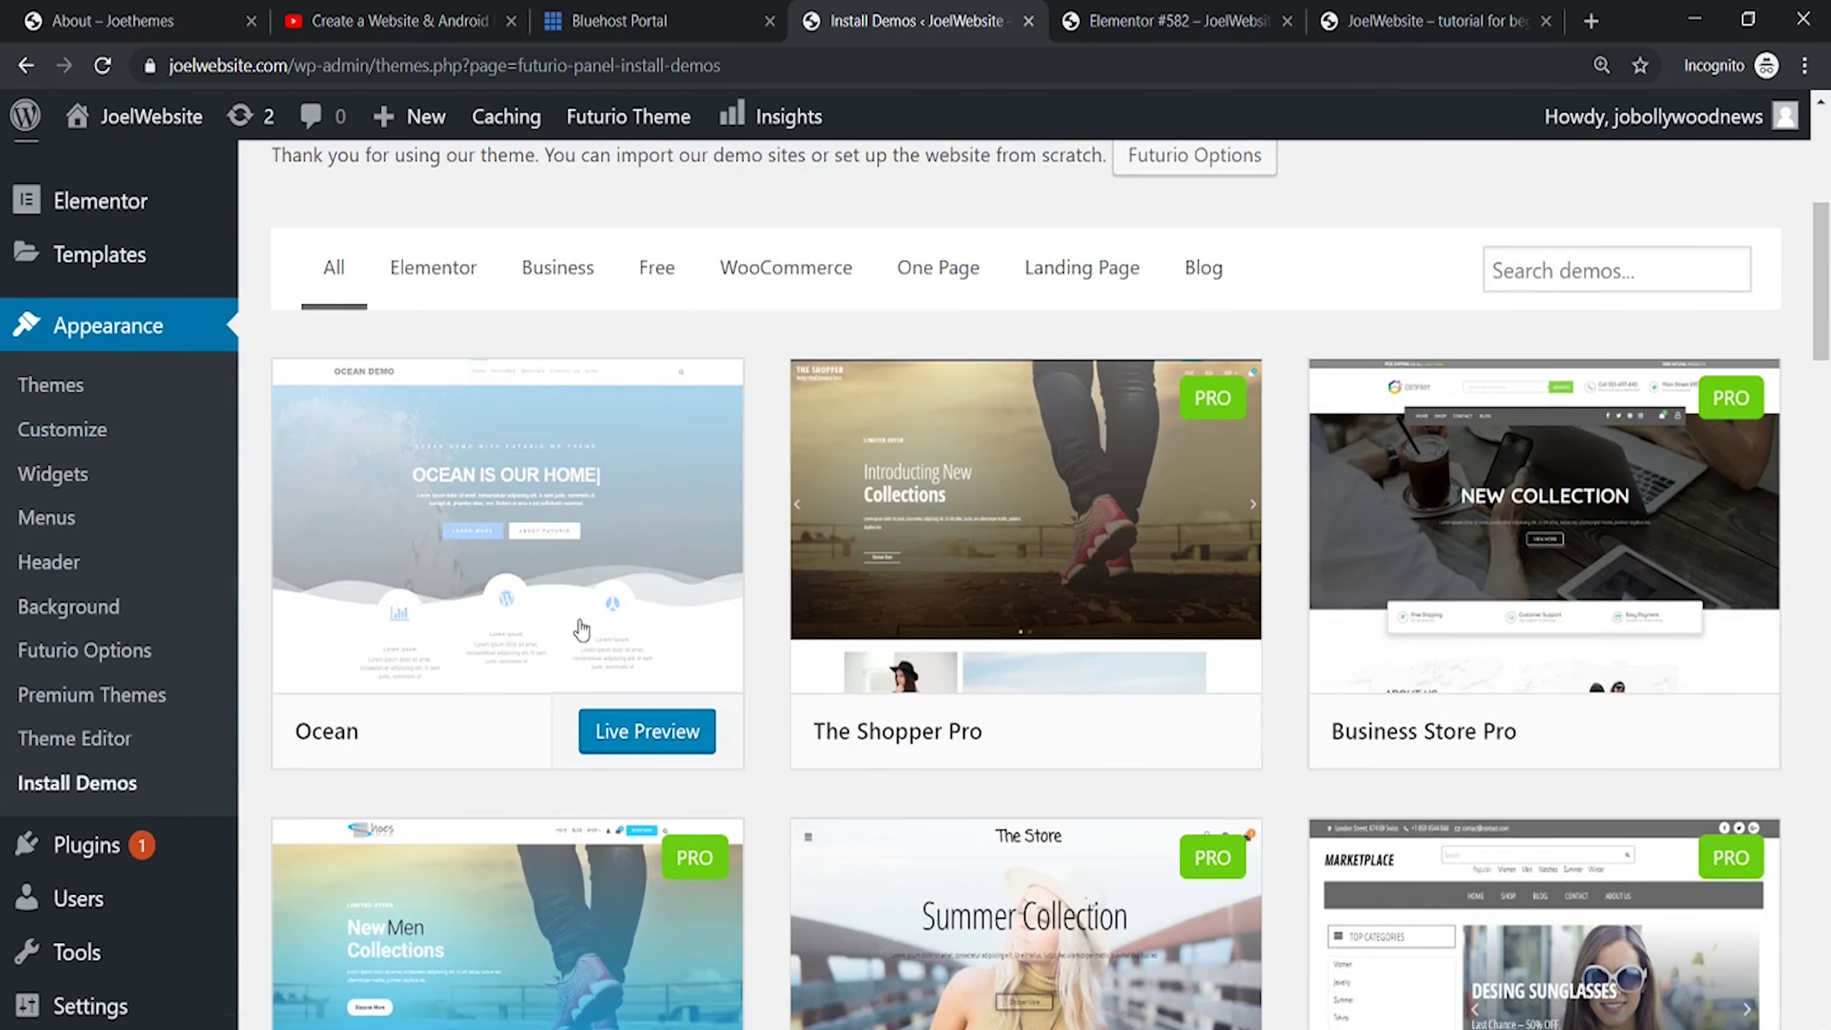
pyautogui.click(623, 746)
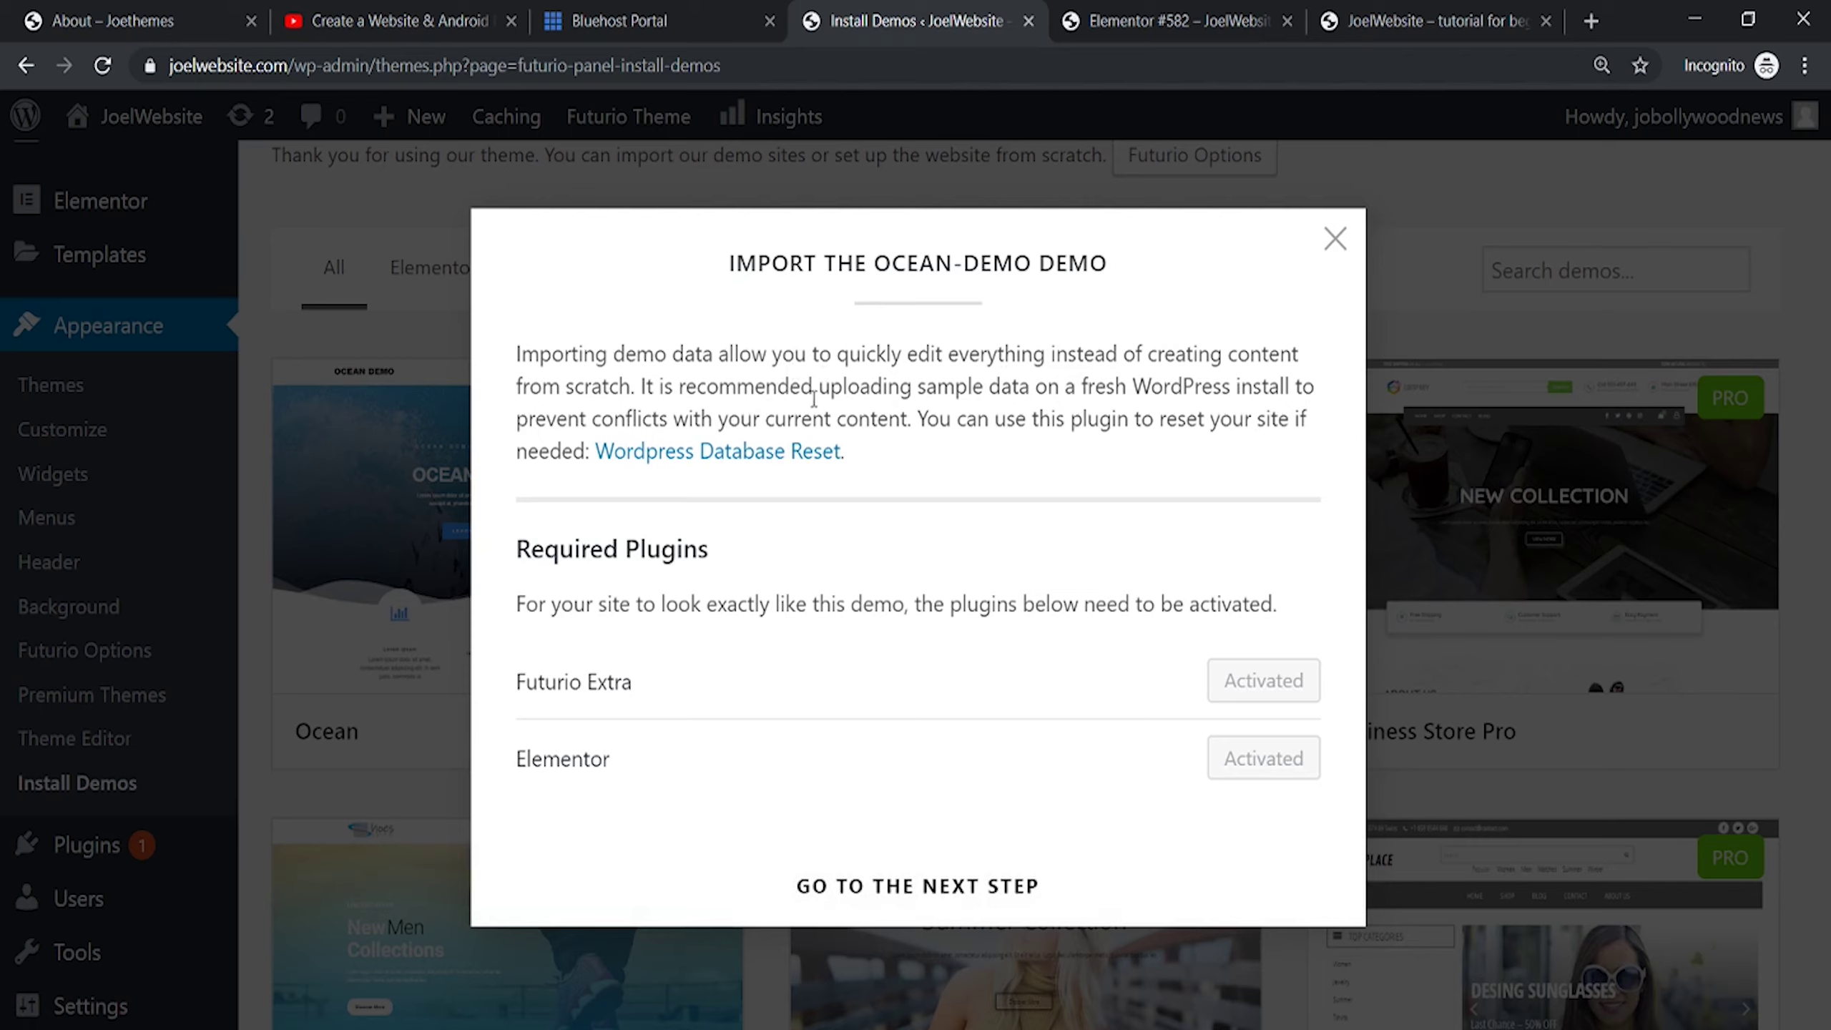
pyautogui.click(900, 882)
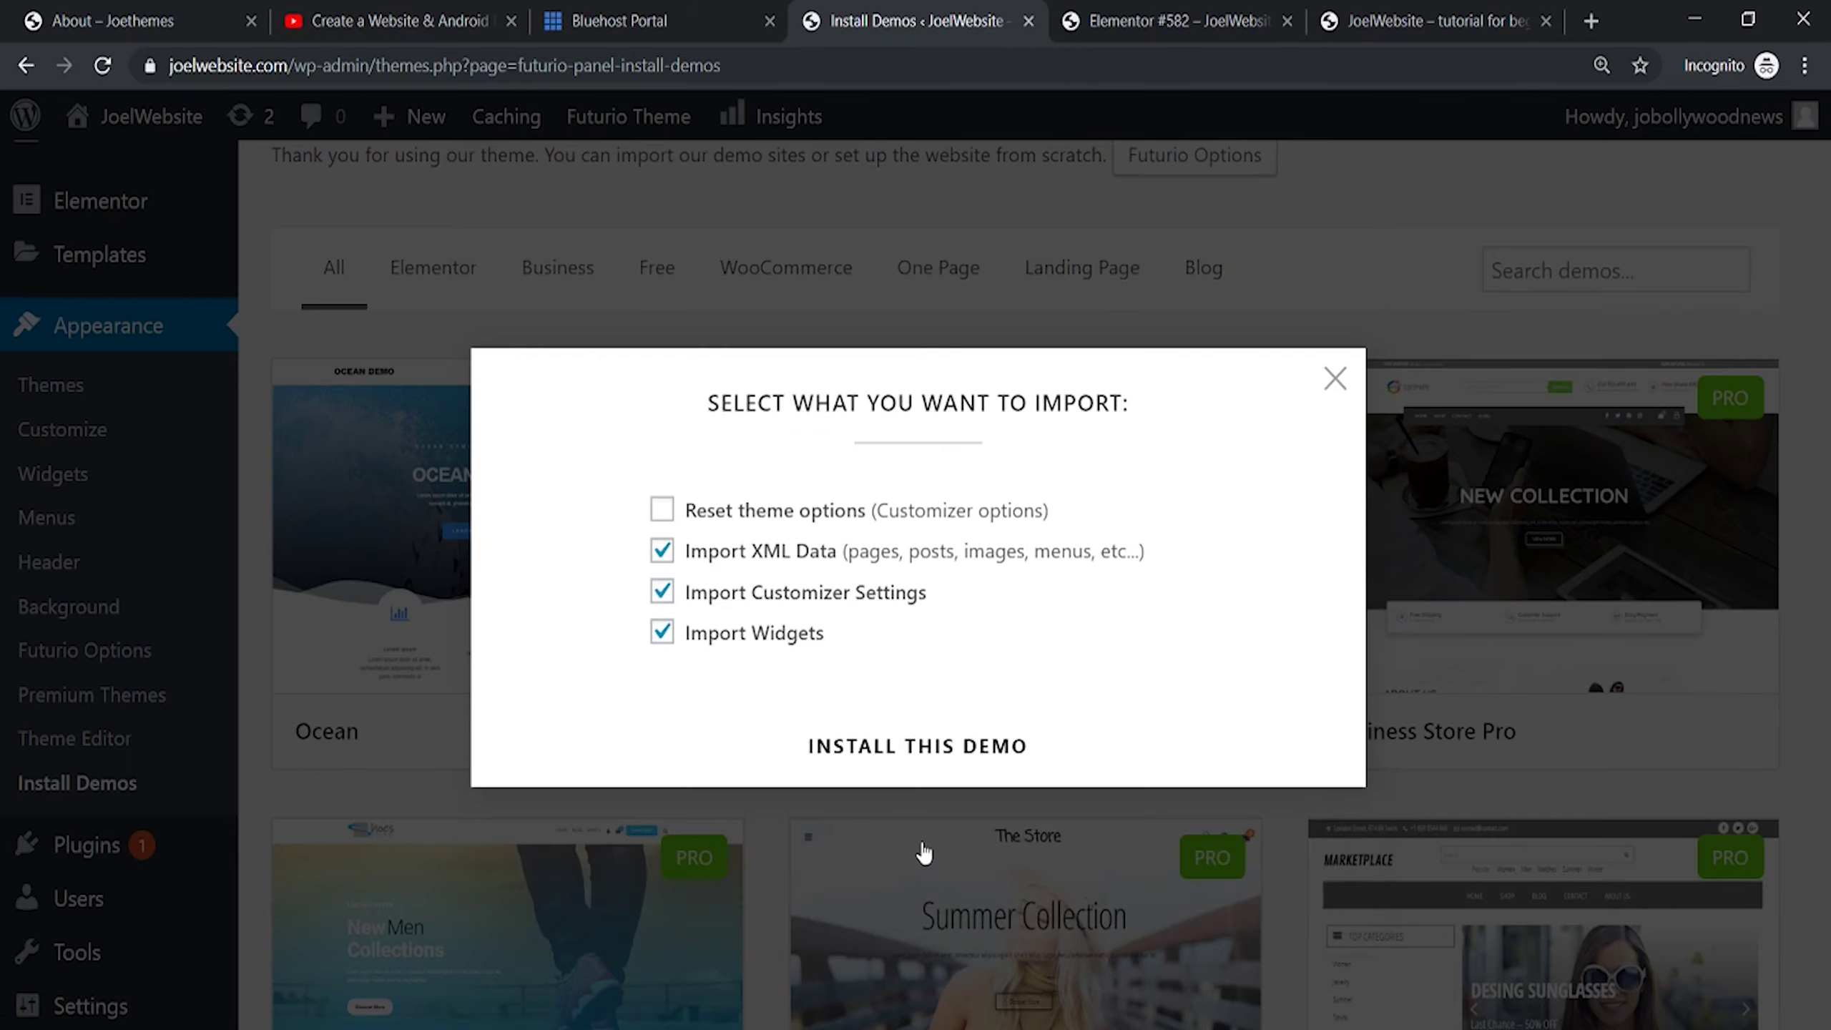
pyautogui.click(912, 759)
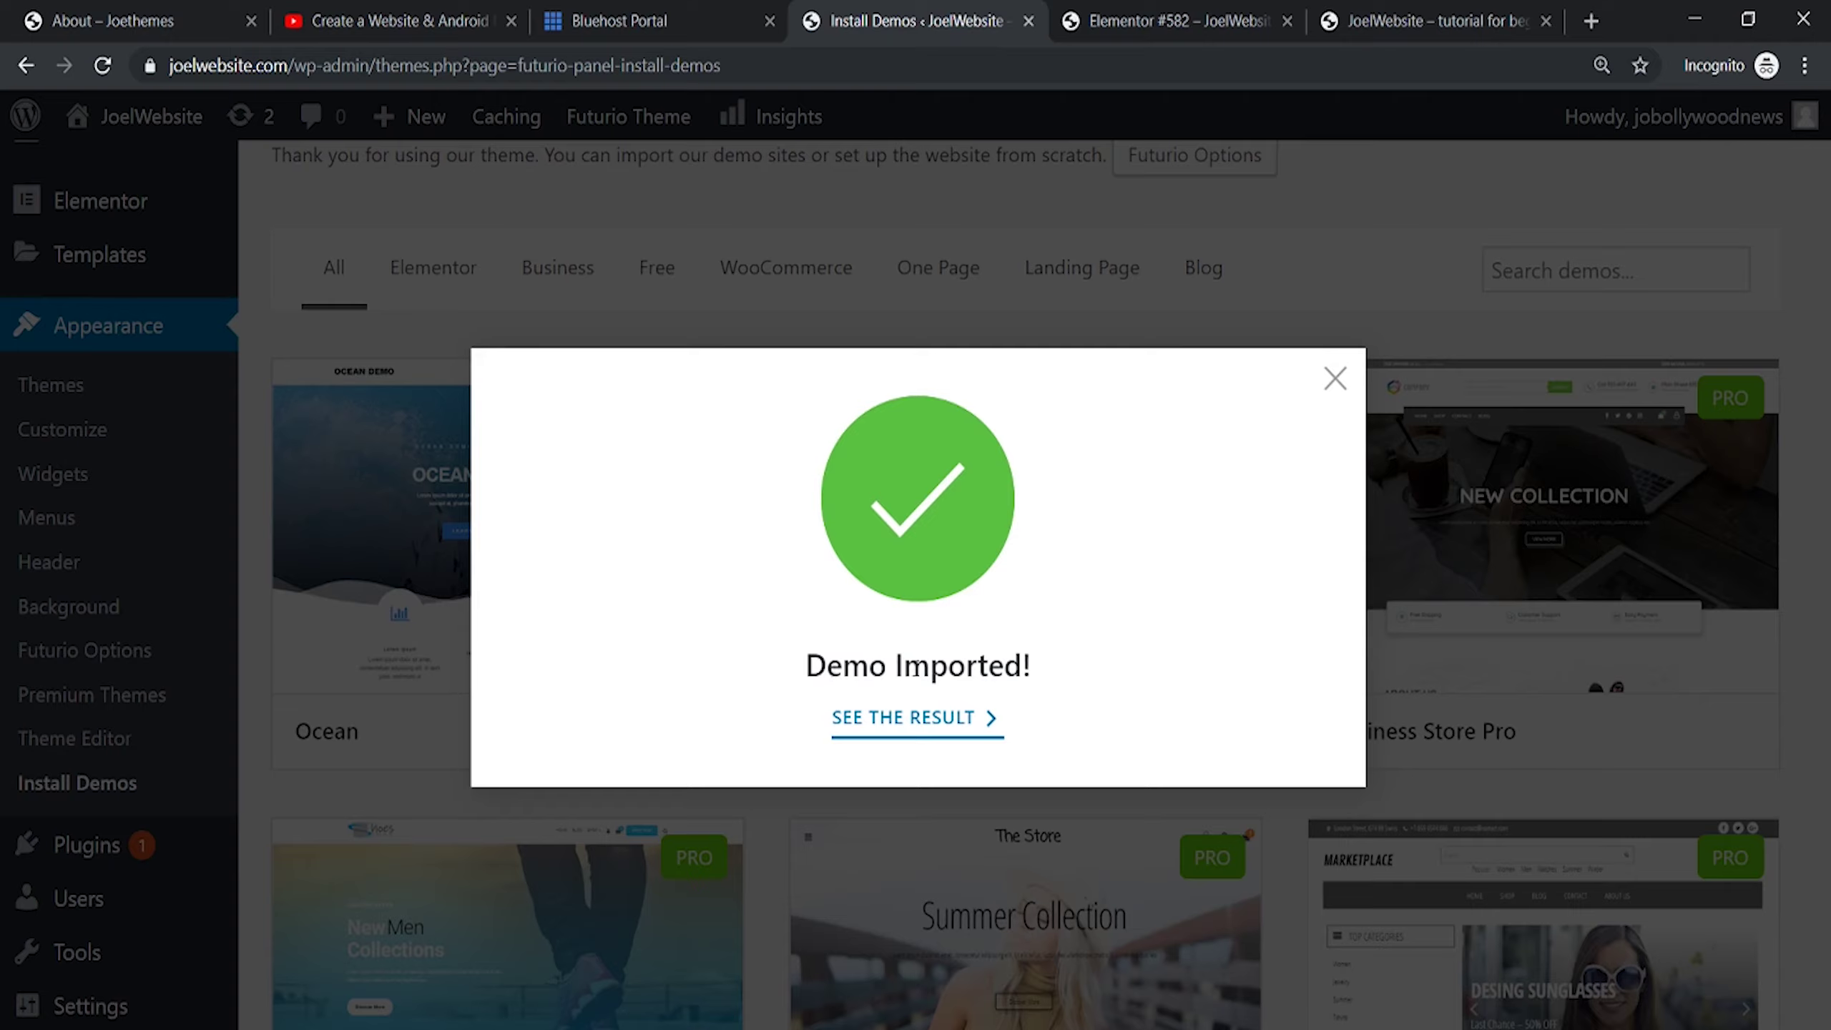
pyautogui.click(896, 724)
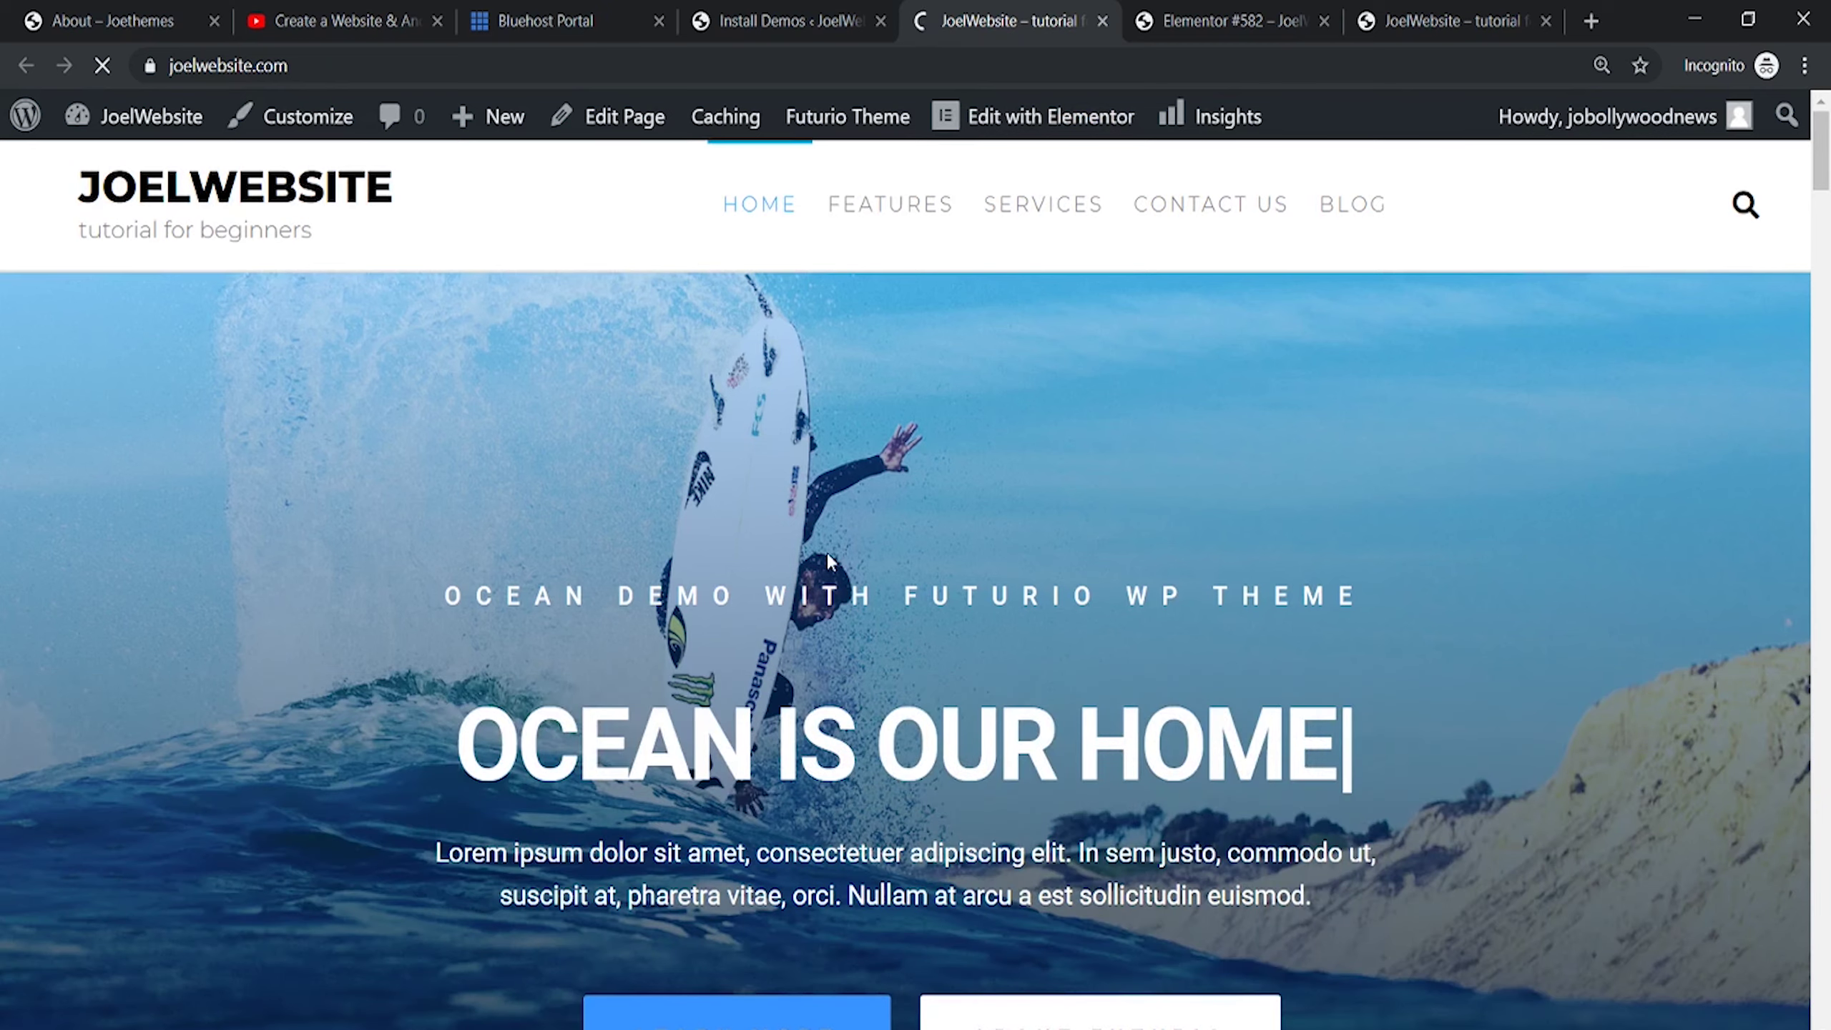
# Look through the sections of the imported Ocean demo homepage on the live site and return to its top
pyautogui.scroll(-7, 935, 510)
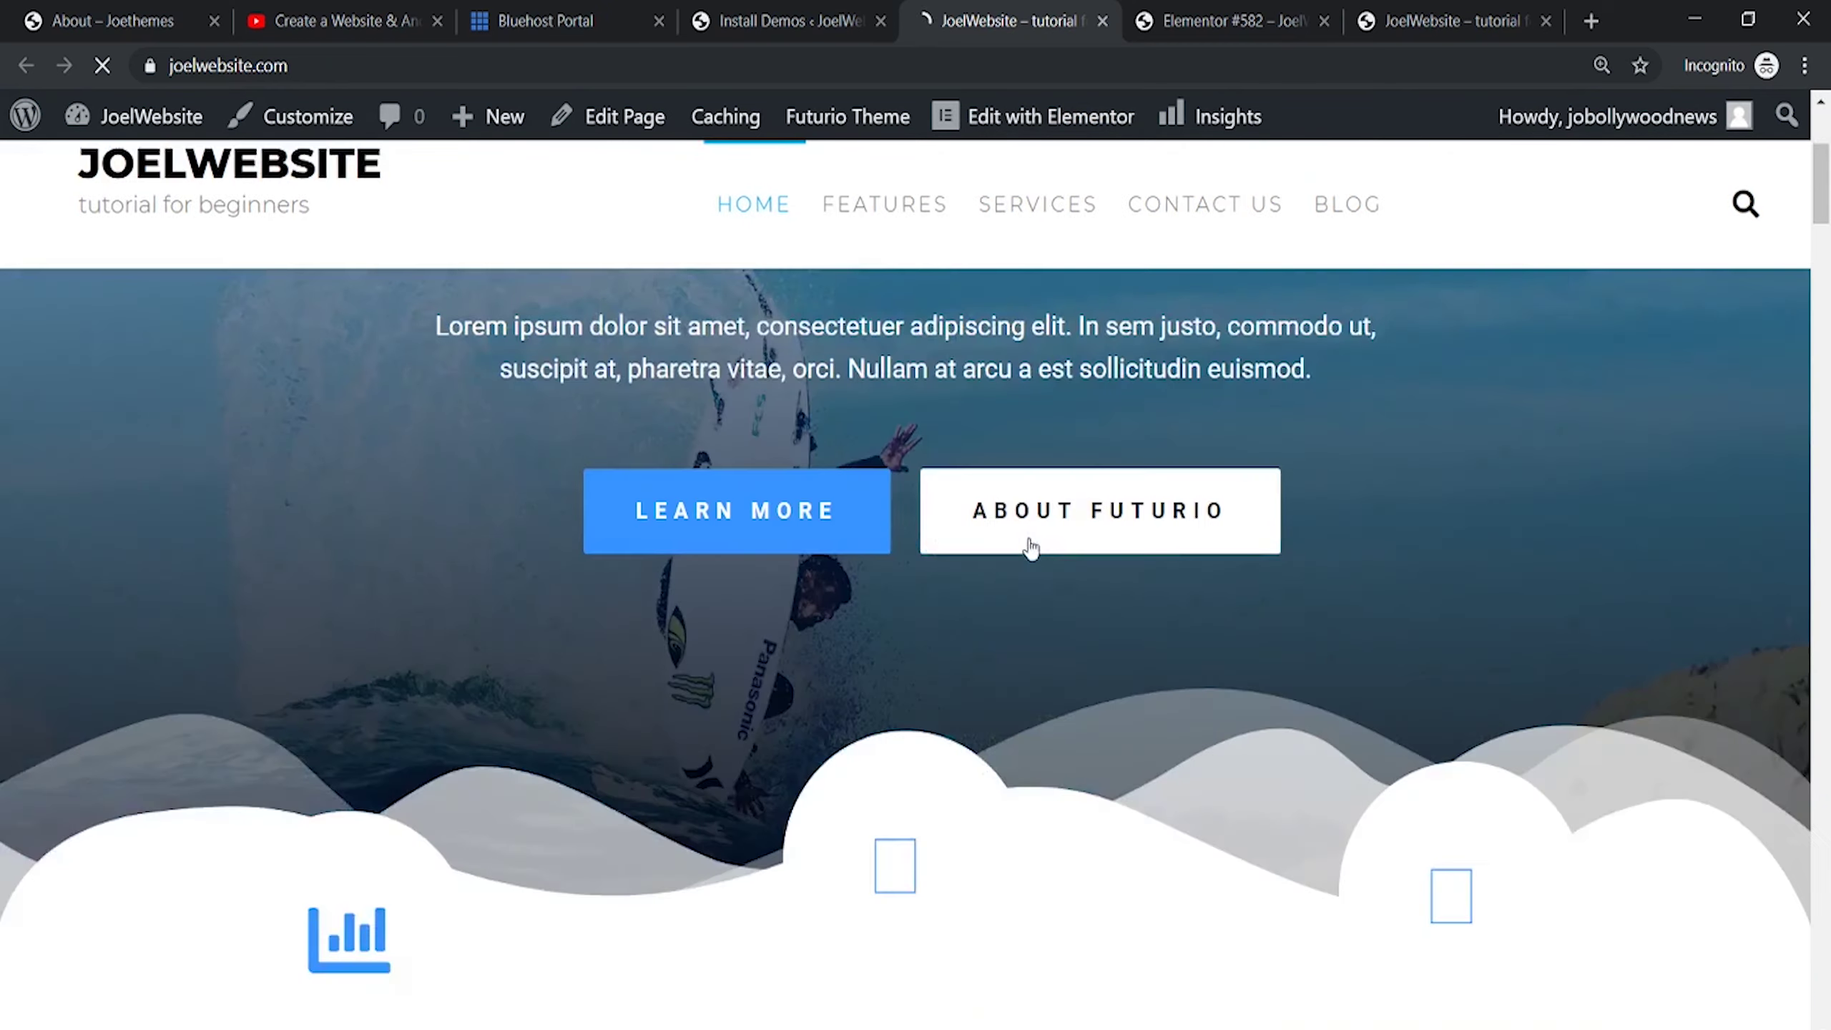
pyautogui.scroll(7, 1827, 246)
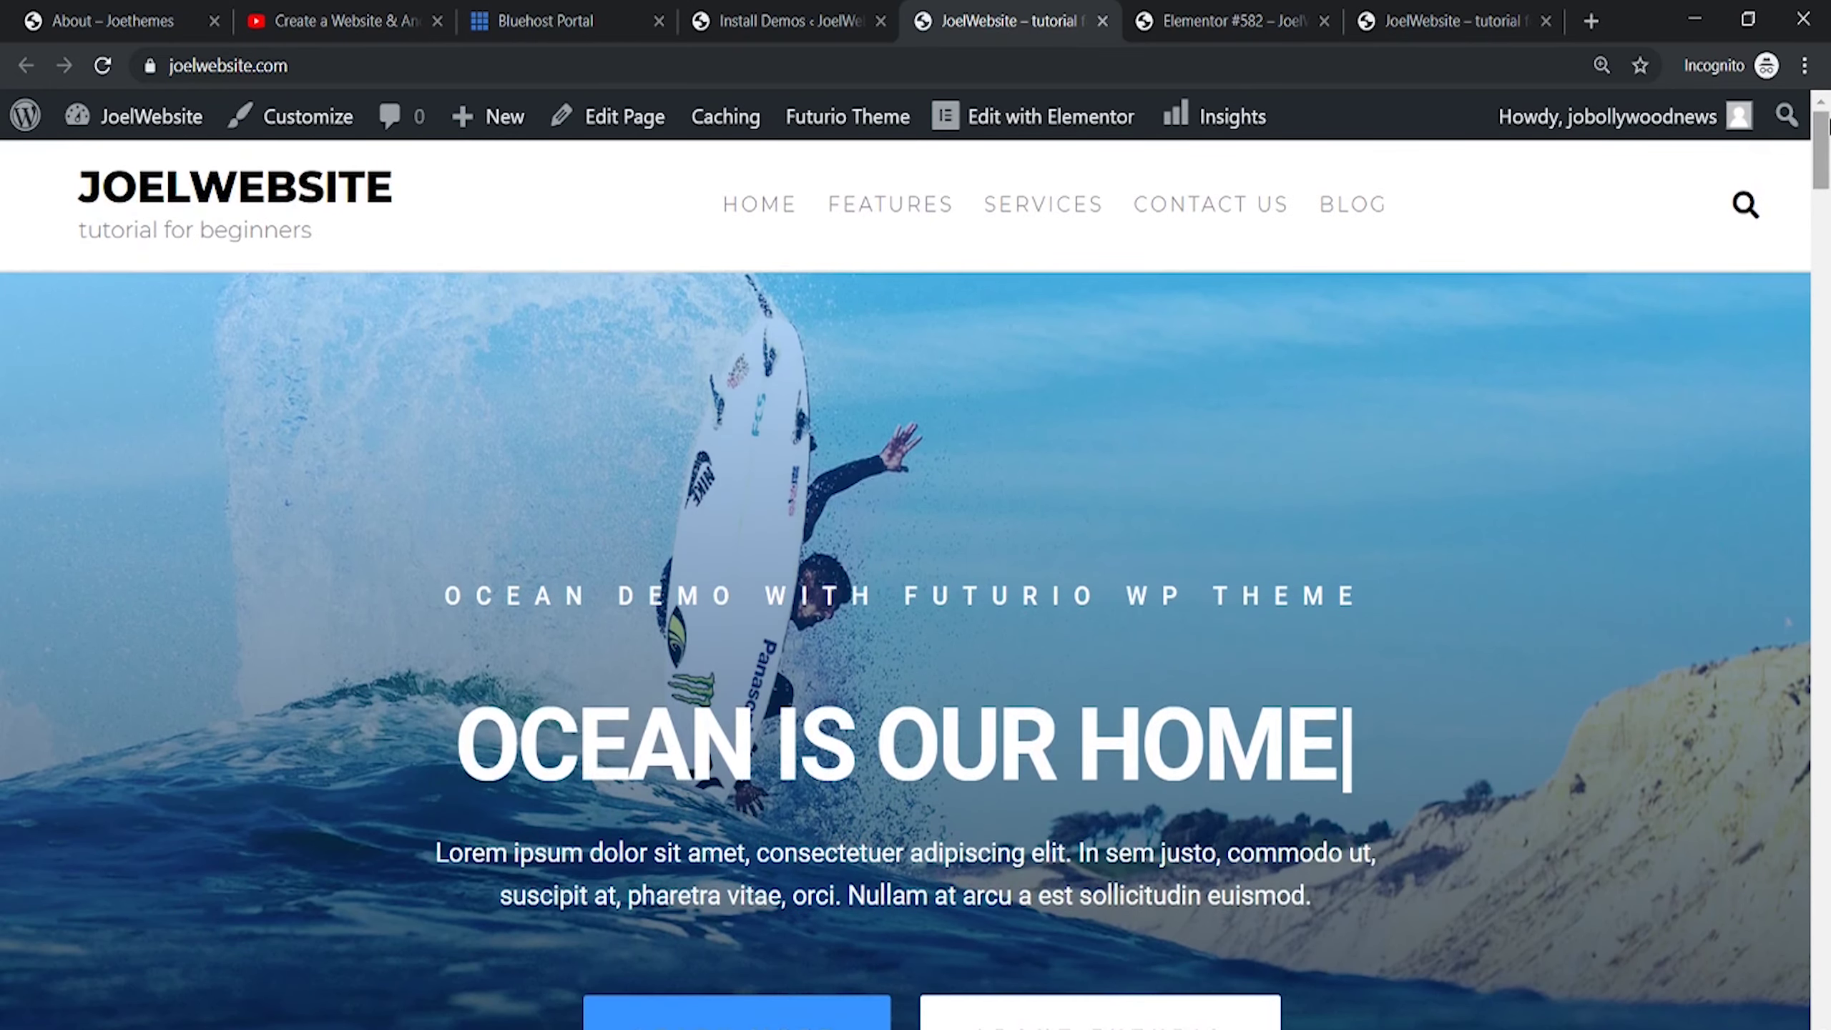
pyautogui.moveTo(1826, 144); pyautogui.dragTo(1827, 214)
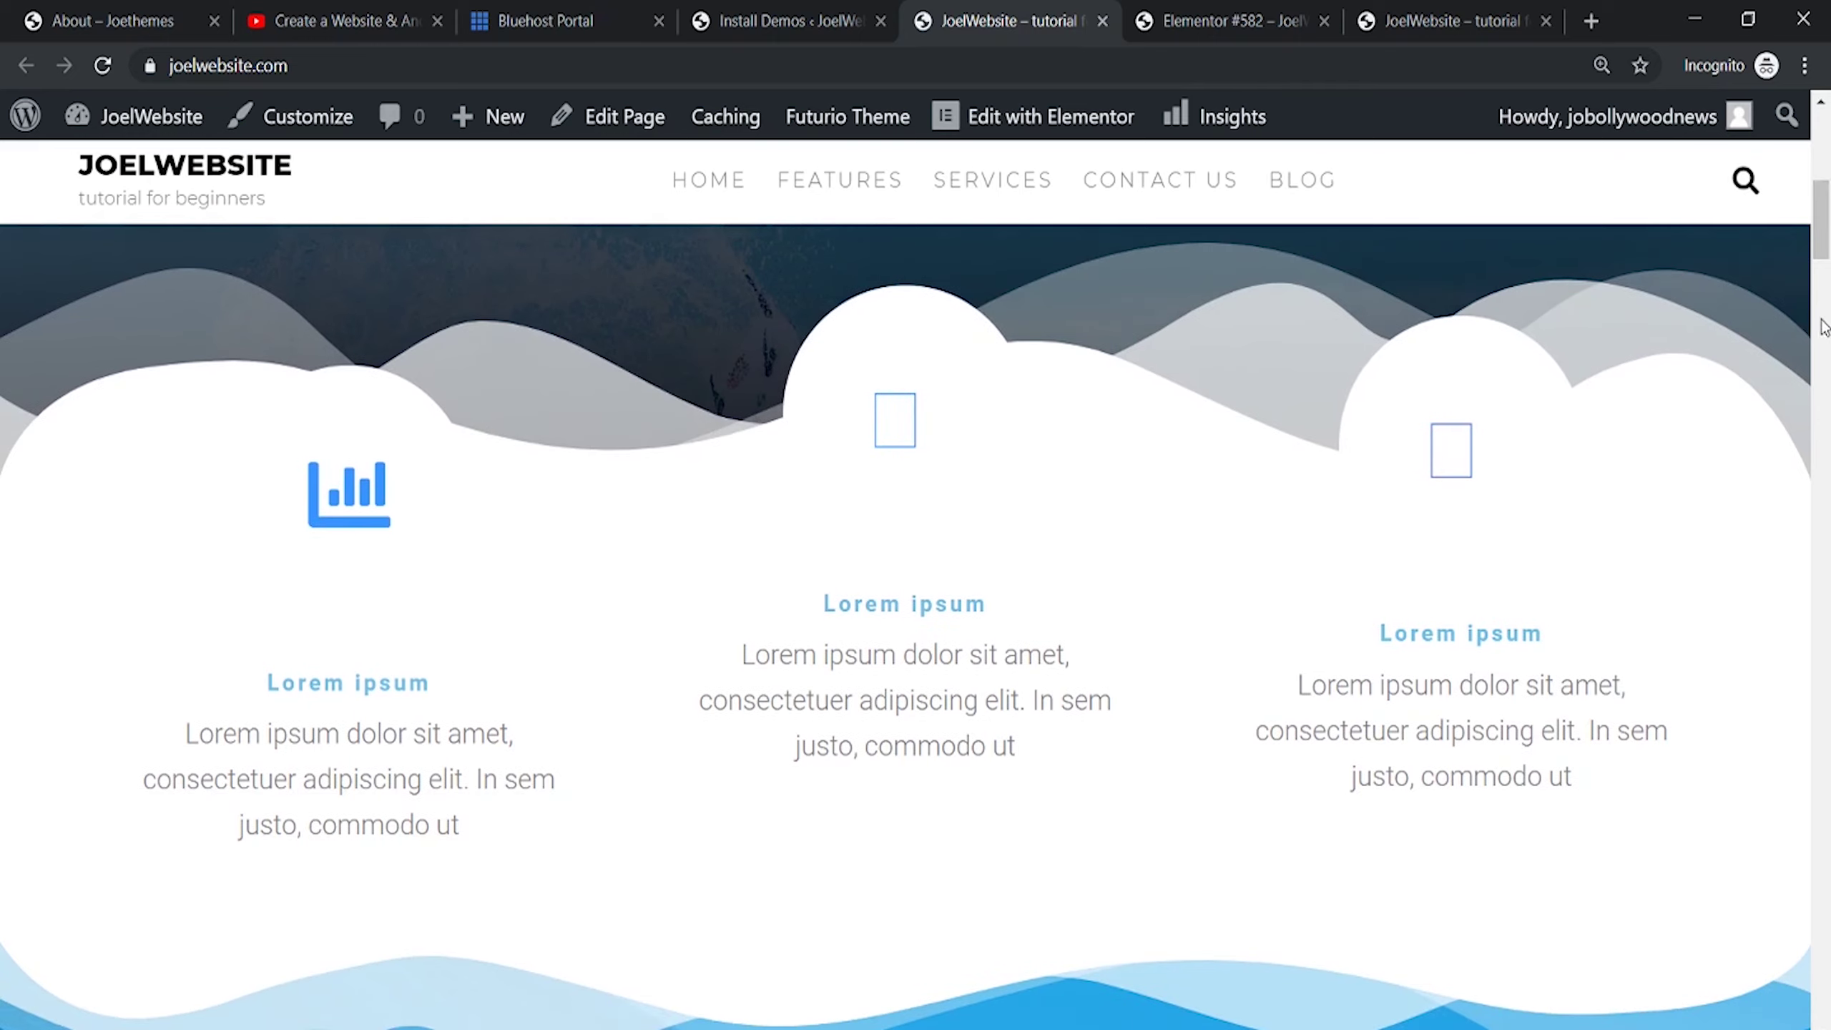
pyautogui.moveTo(1820, 251); pyautogui.dragTo(1826, 560)
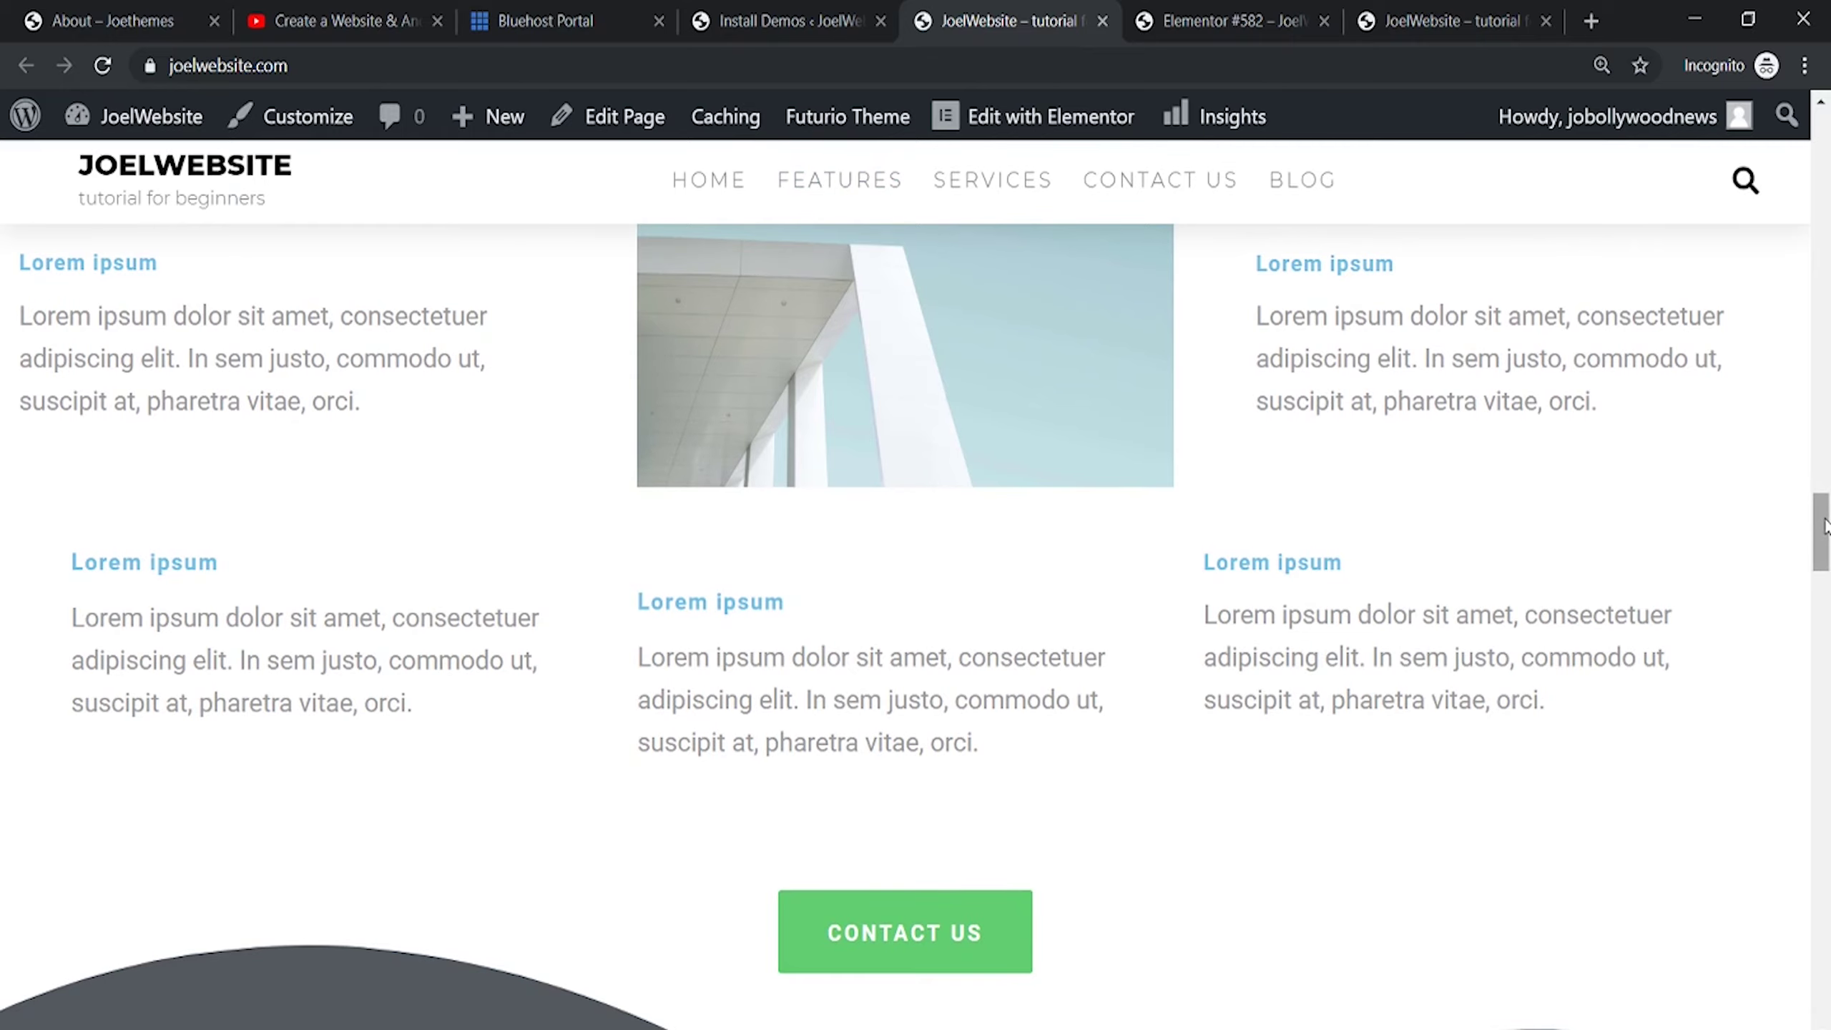
pyautogui.moveTo(1824, 525); pyautogui.dragTo(1759, 146)
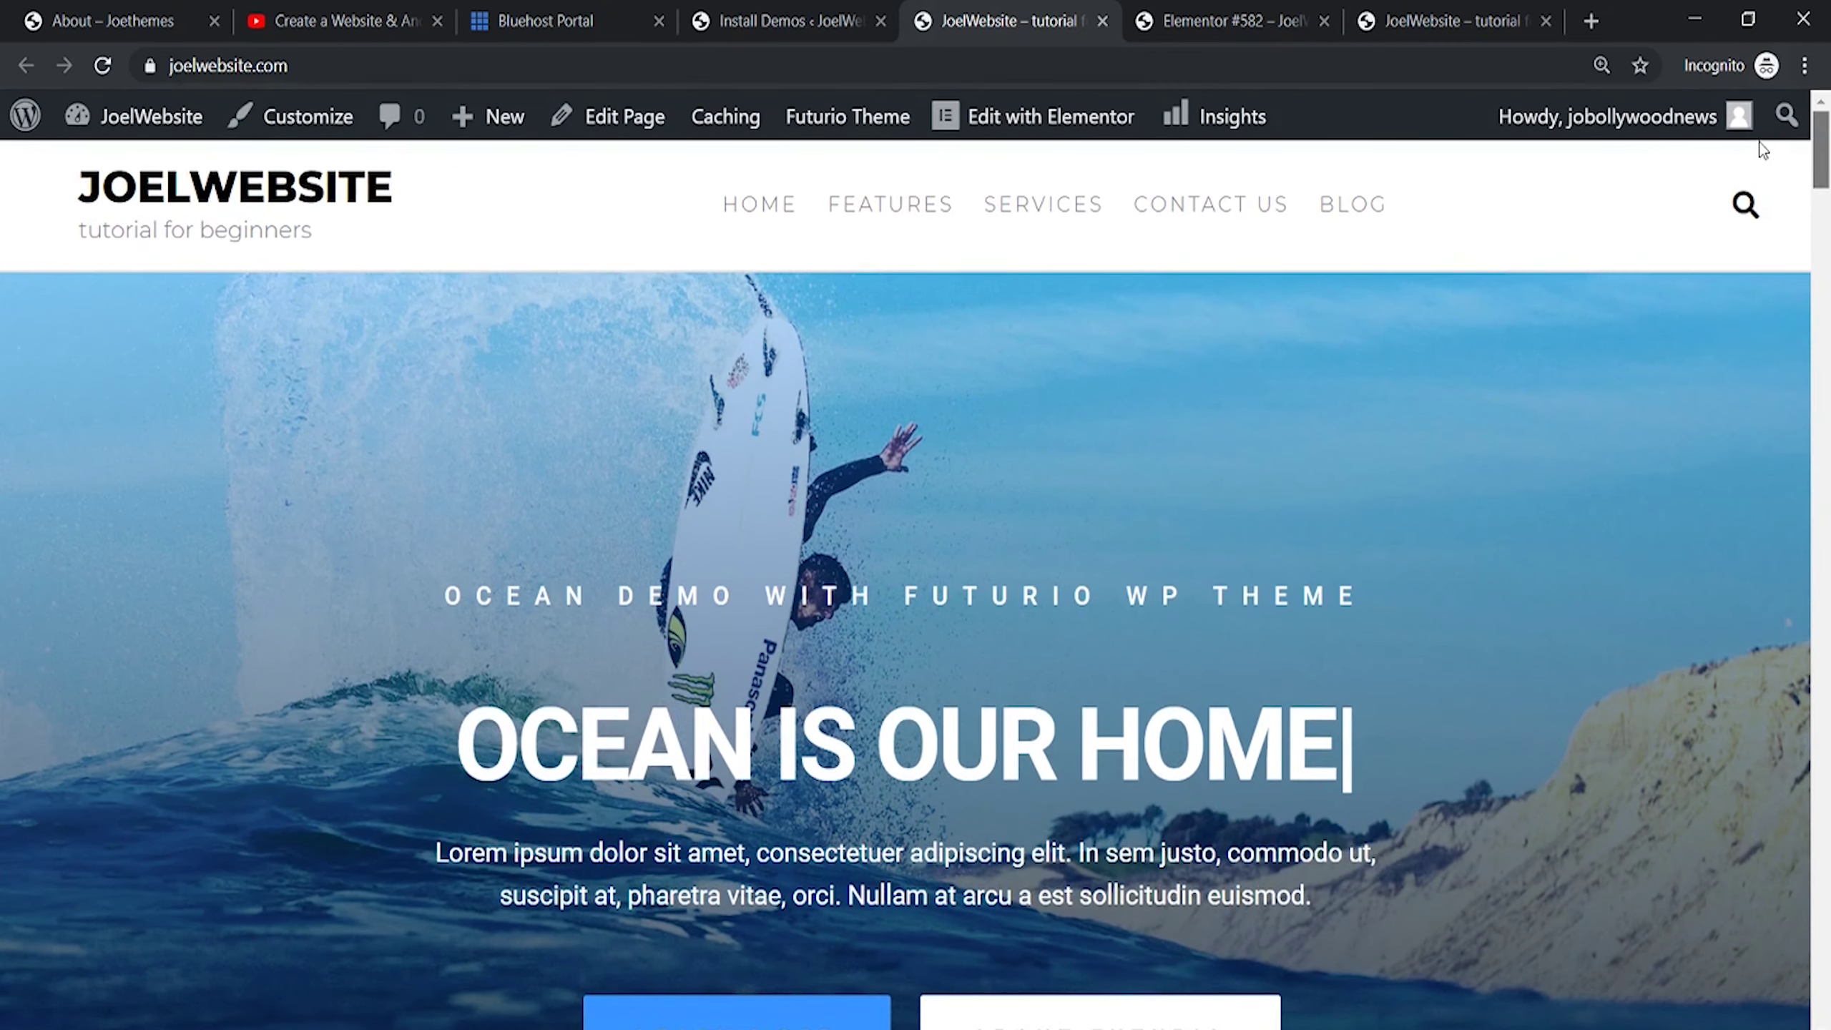
pyautogui.moveTo(1759, 142)
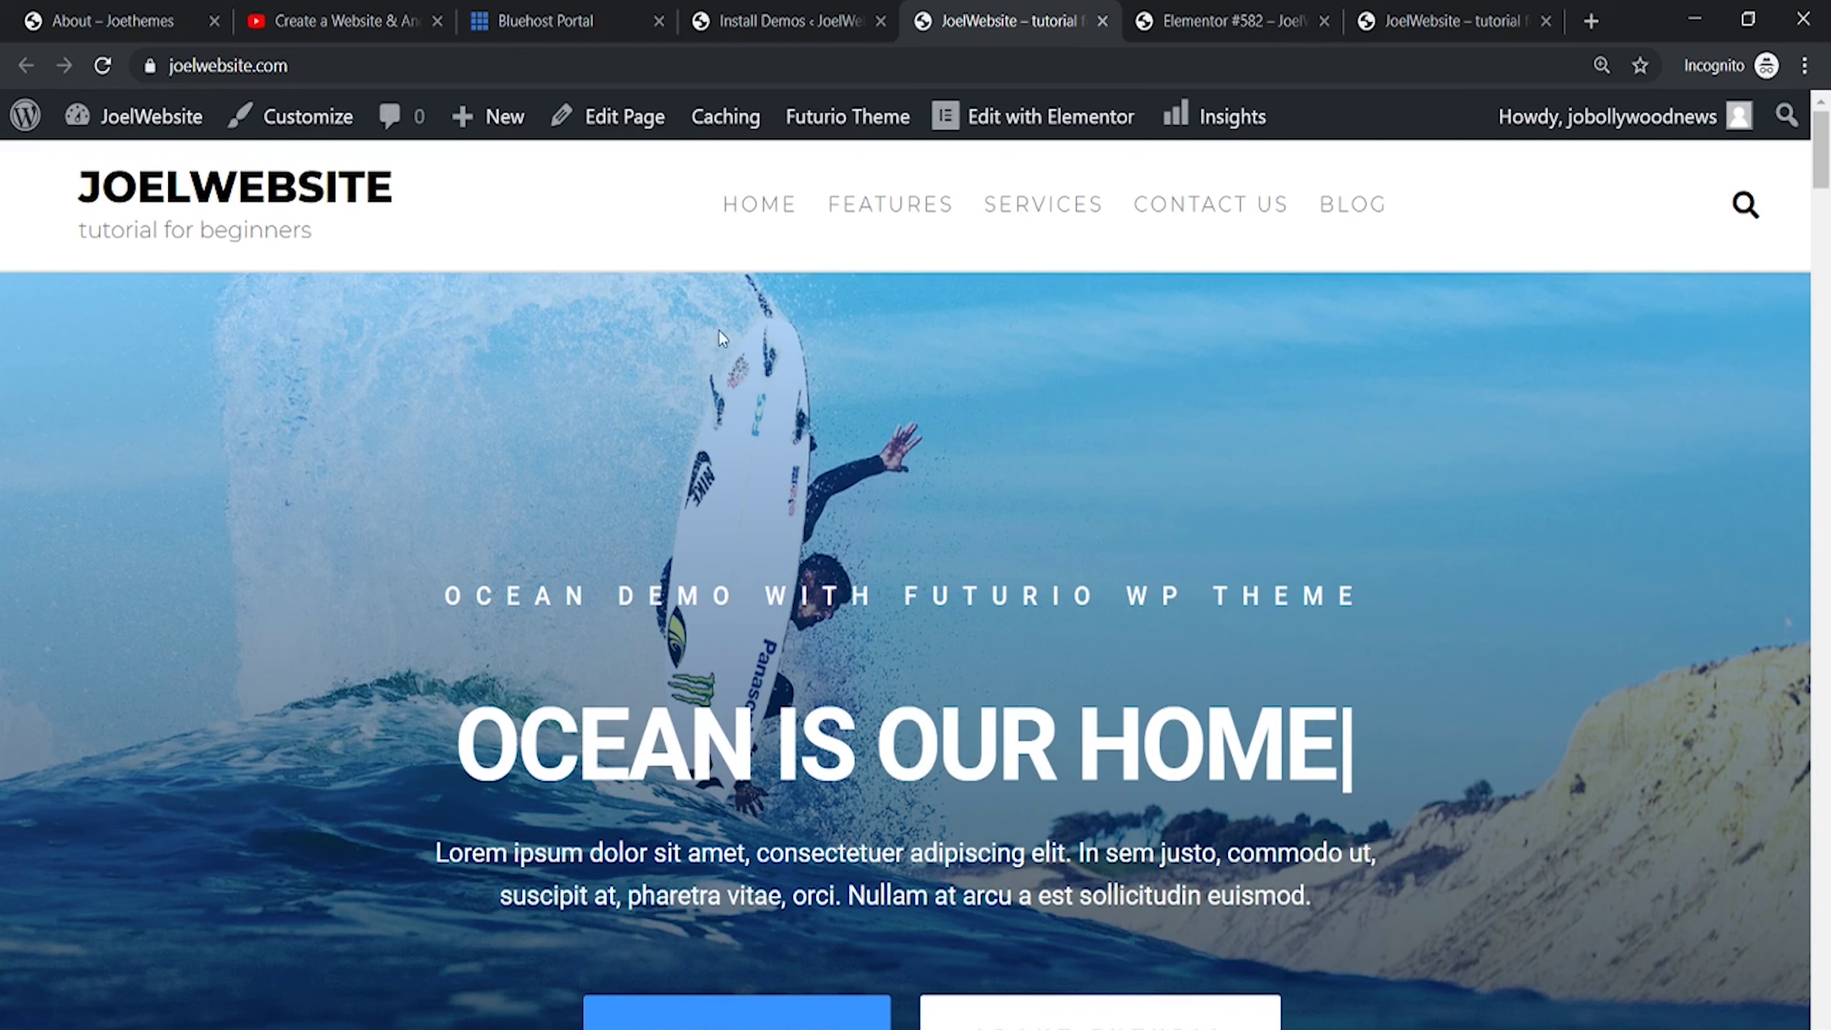
# Go to the WordPress dashboard, open the installed themes and start customizing the active Futurio theme
pyautogui.moveTo(148, 118)
pyautogui.click(148, 173)
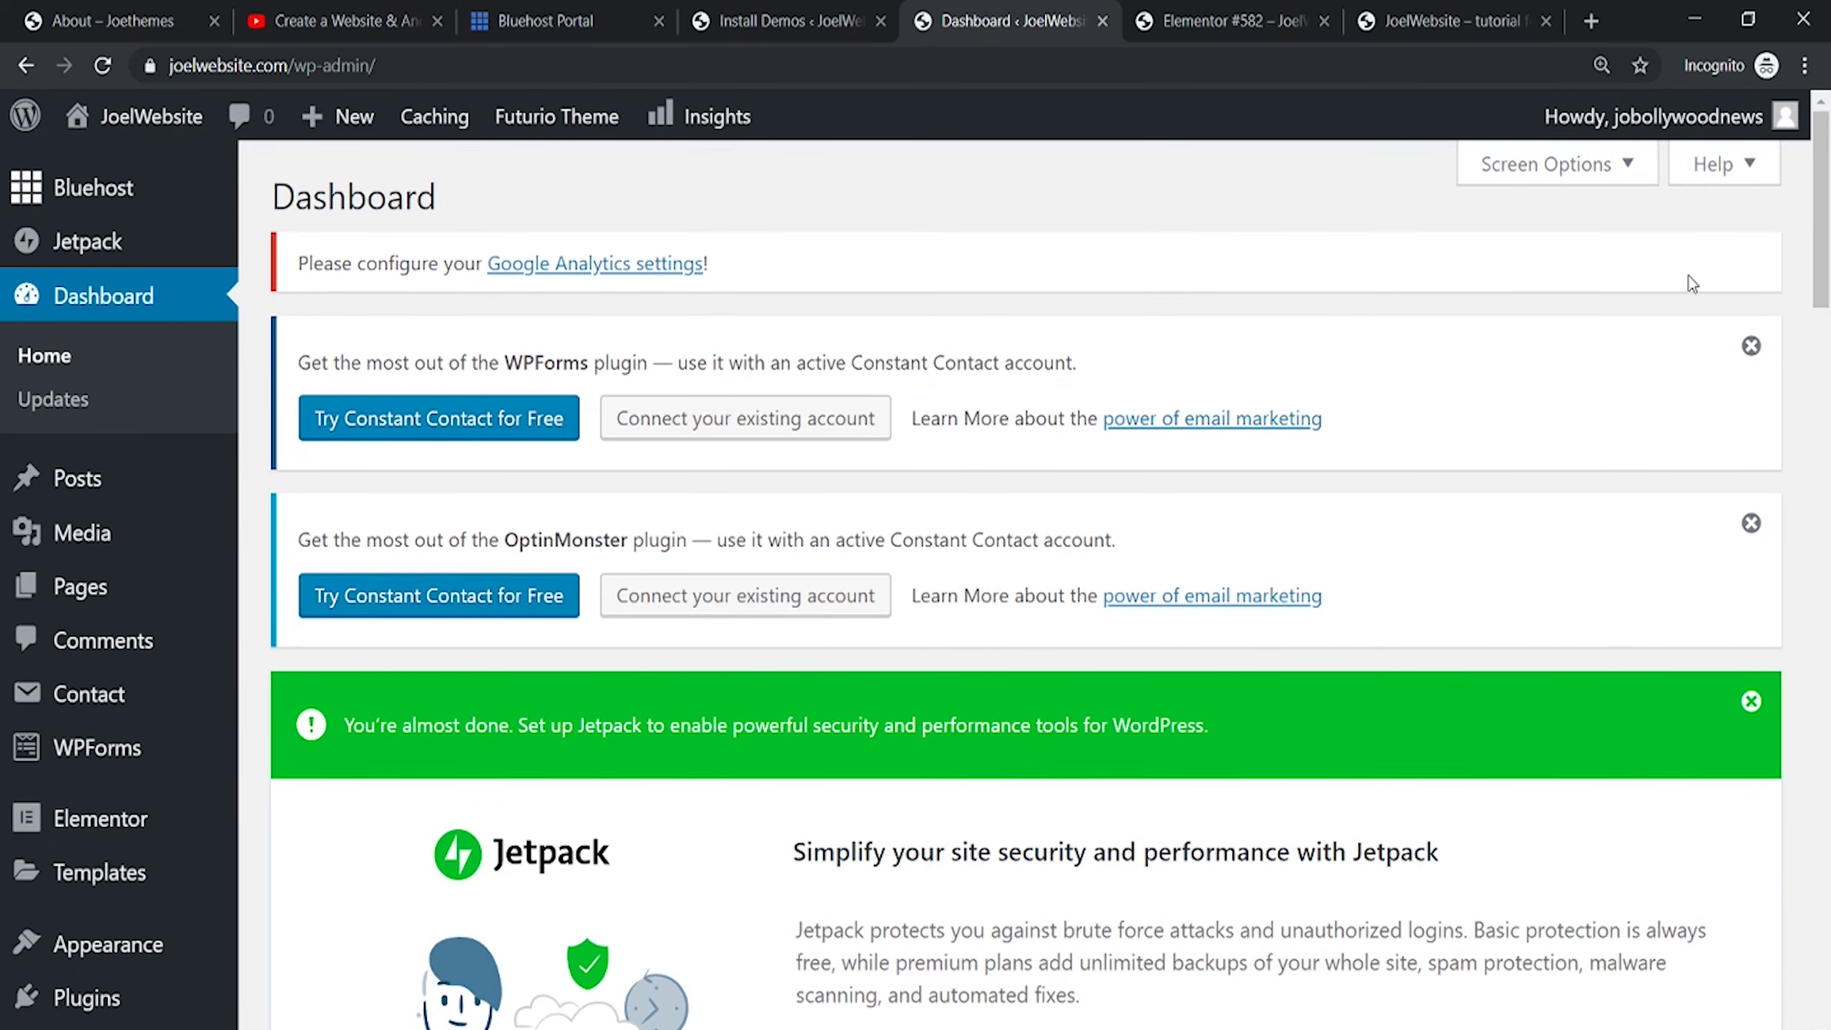
pyautogui.moveTo(1823, 249)
pyautogui.mouseDown()
pyautogui.moveTo(1824, 401)
pyautogui.moveTo(1825, 245)
pyautogui.mouseUp()
pyautogui.moveTo(51, 944)
pyautogui.click(327, 557)
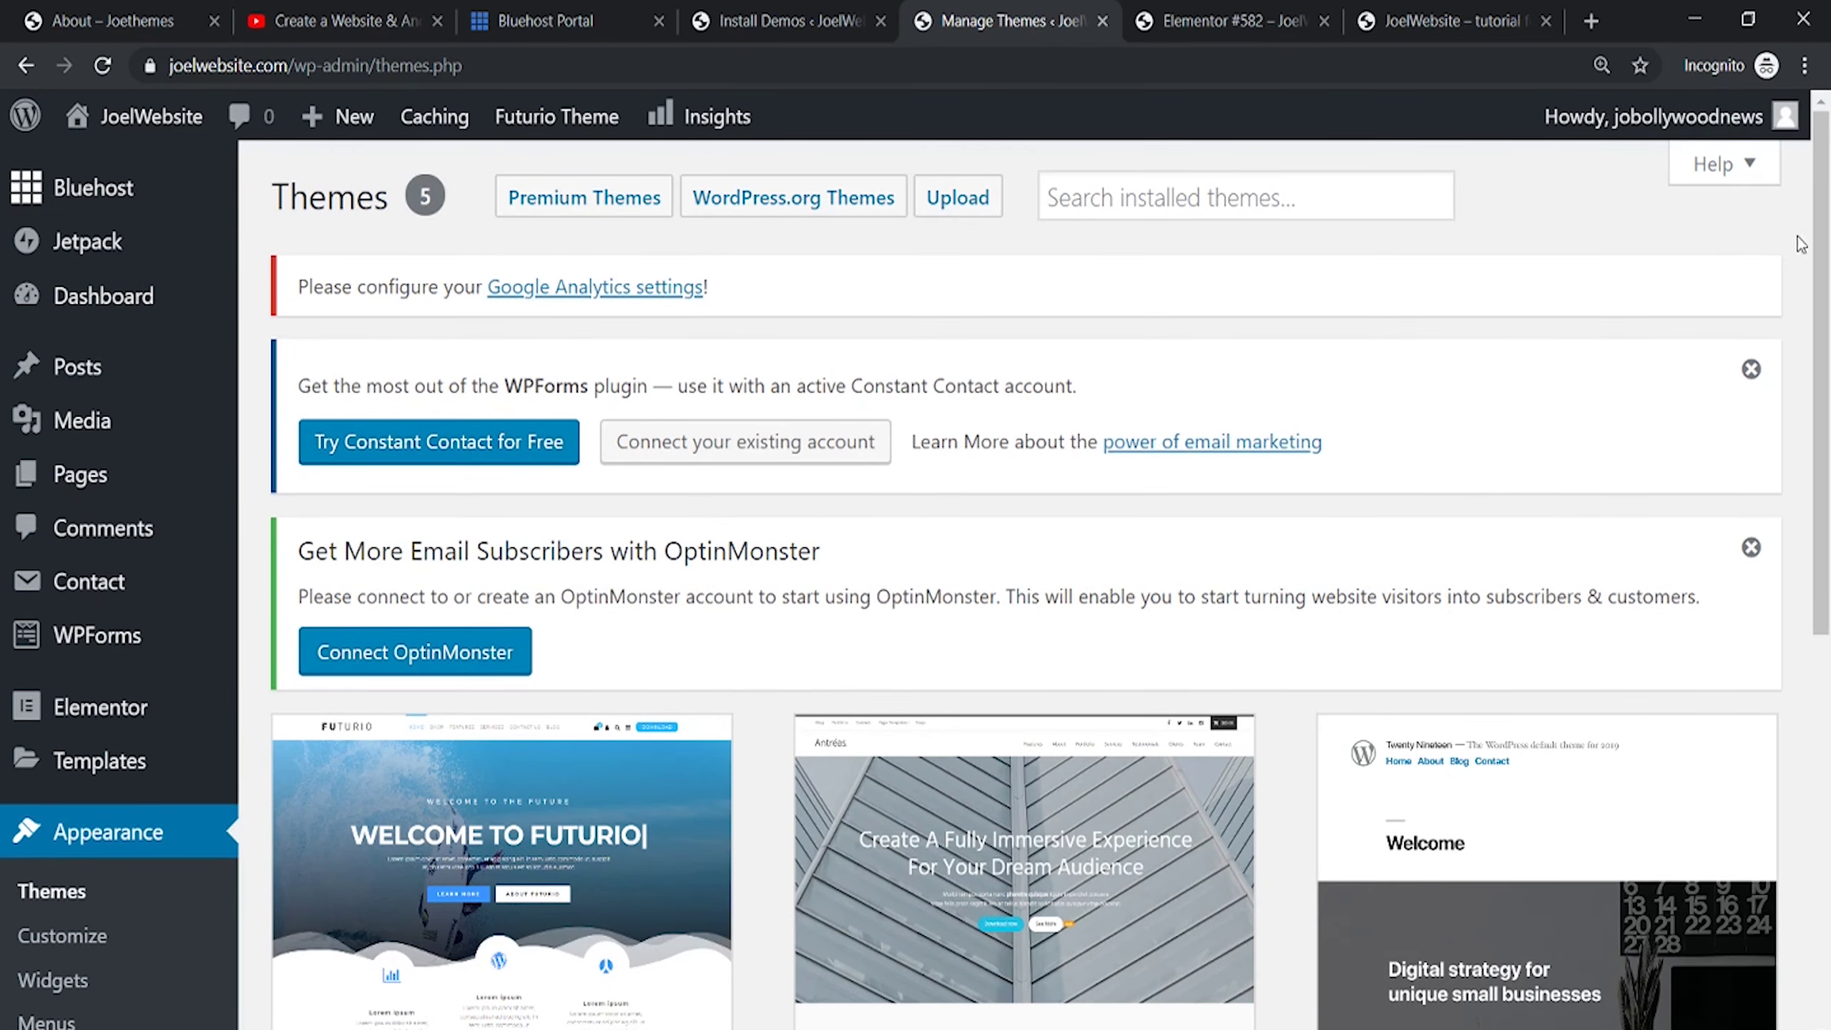
pyautogui.moveTo(1827, 281); pyautogui.dragTo(1822, 614)
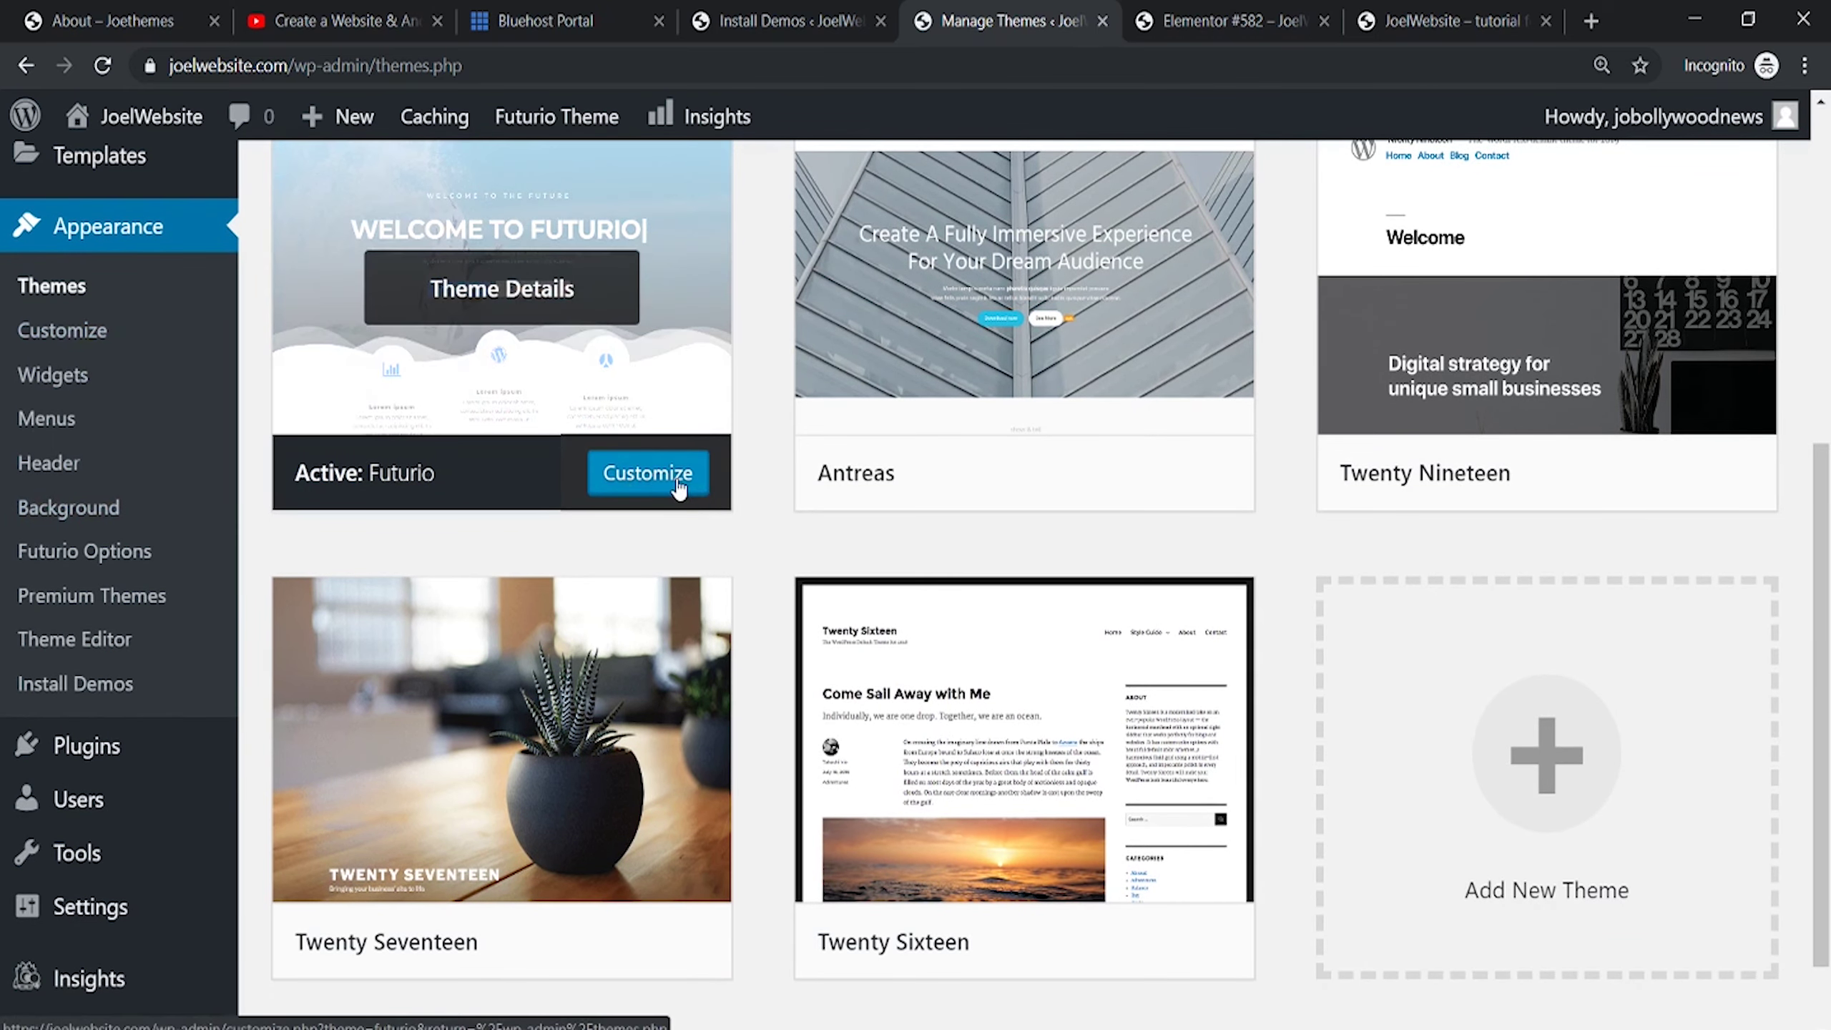
pyautogui.click(96, 337)
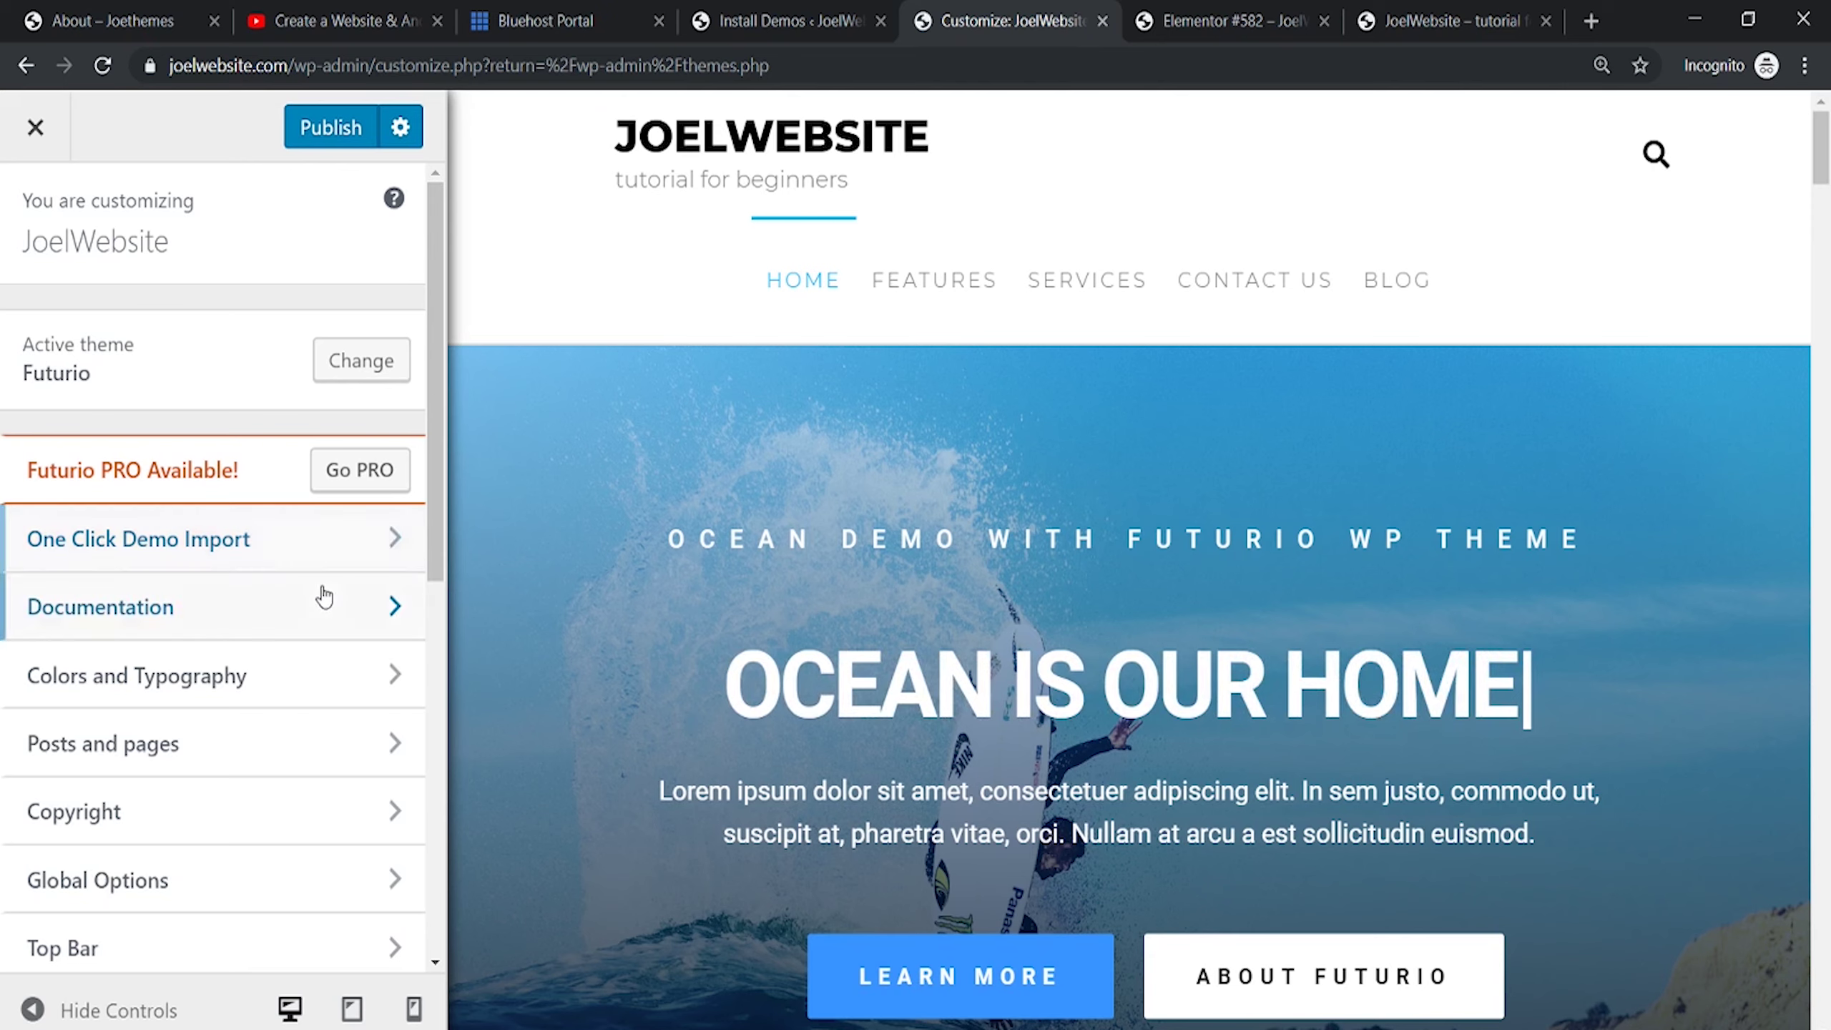
# Open the demo library from the One Click Demo Import section, browse the available Futurio demos and return to the Customizer
pyautogui.click(327, 553)
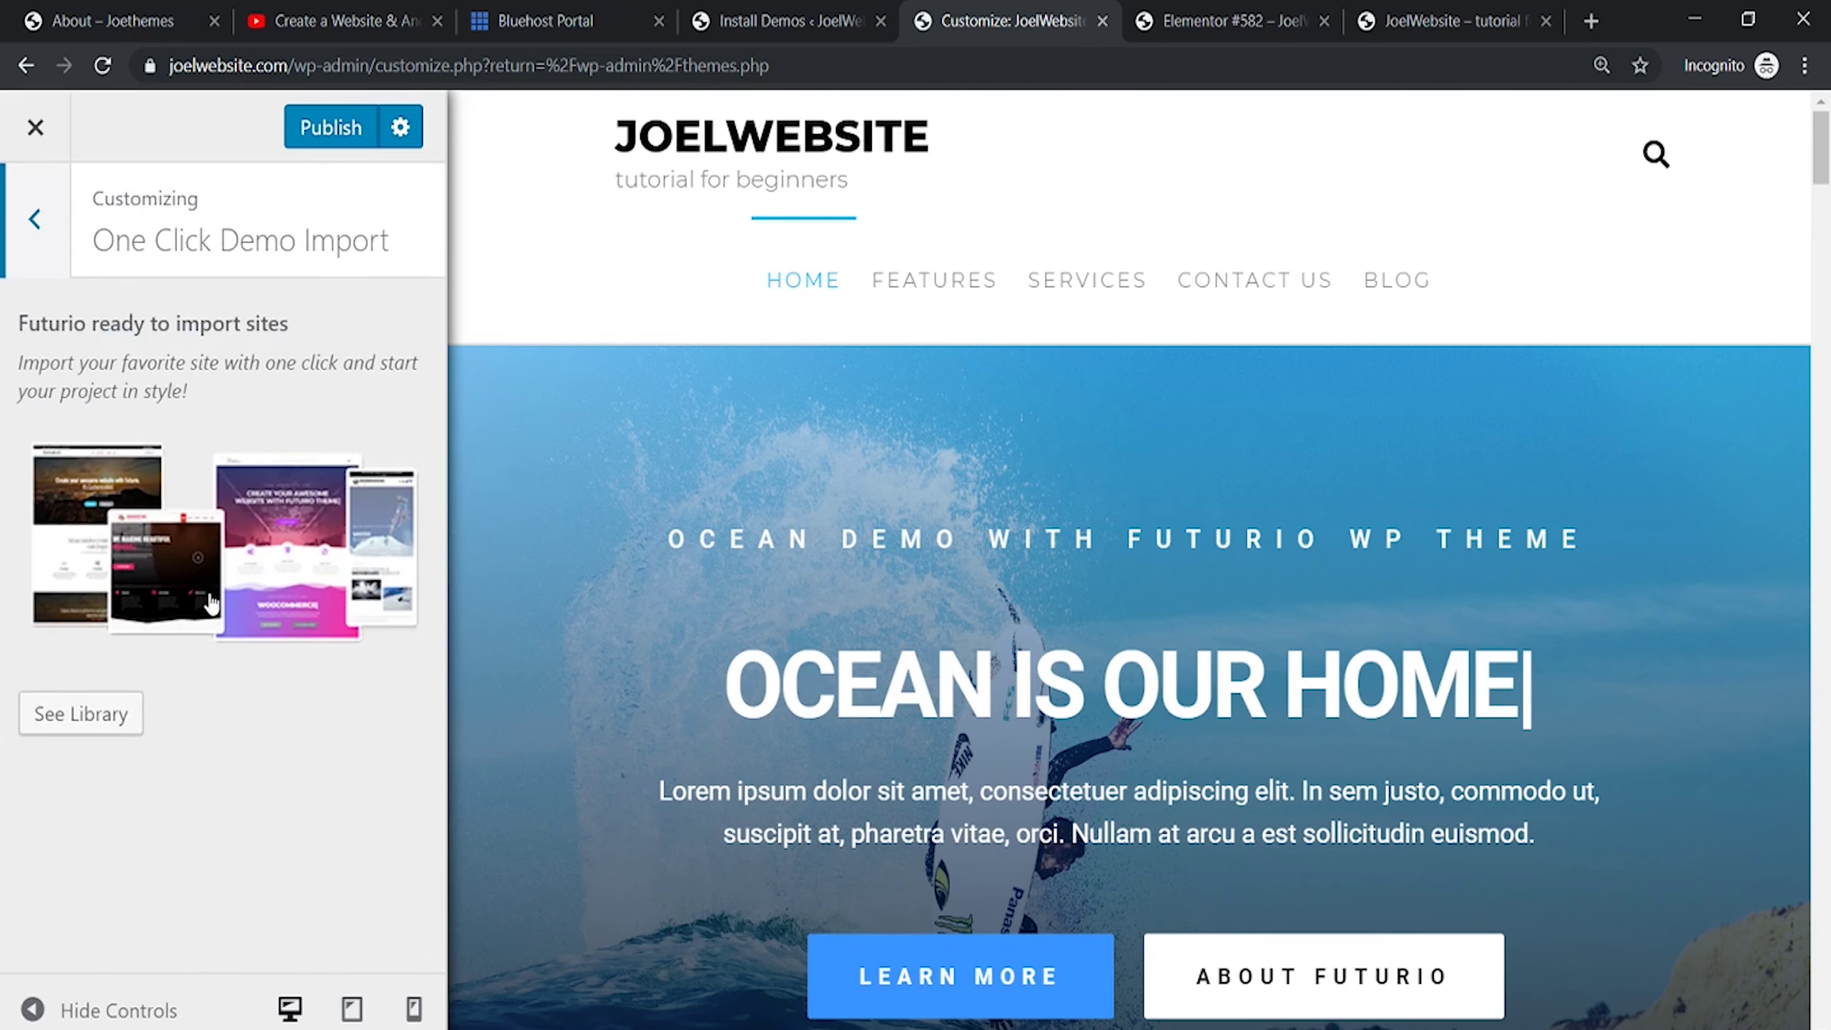
pyautogui.click(108, 728)
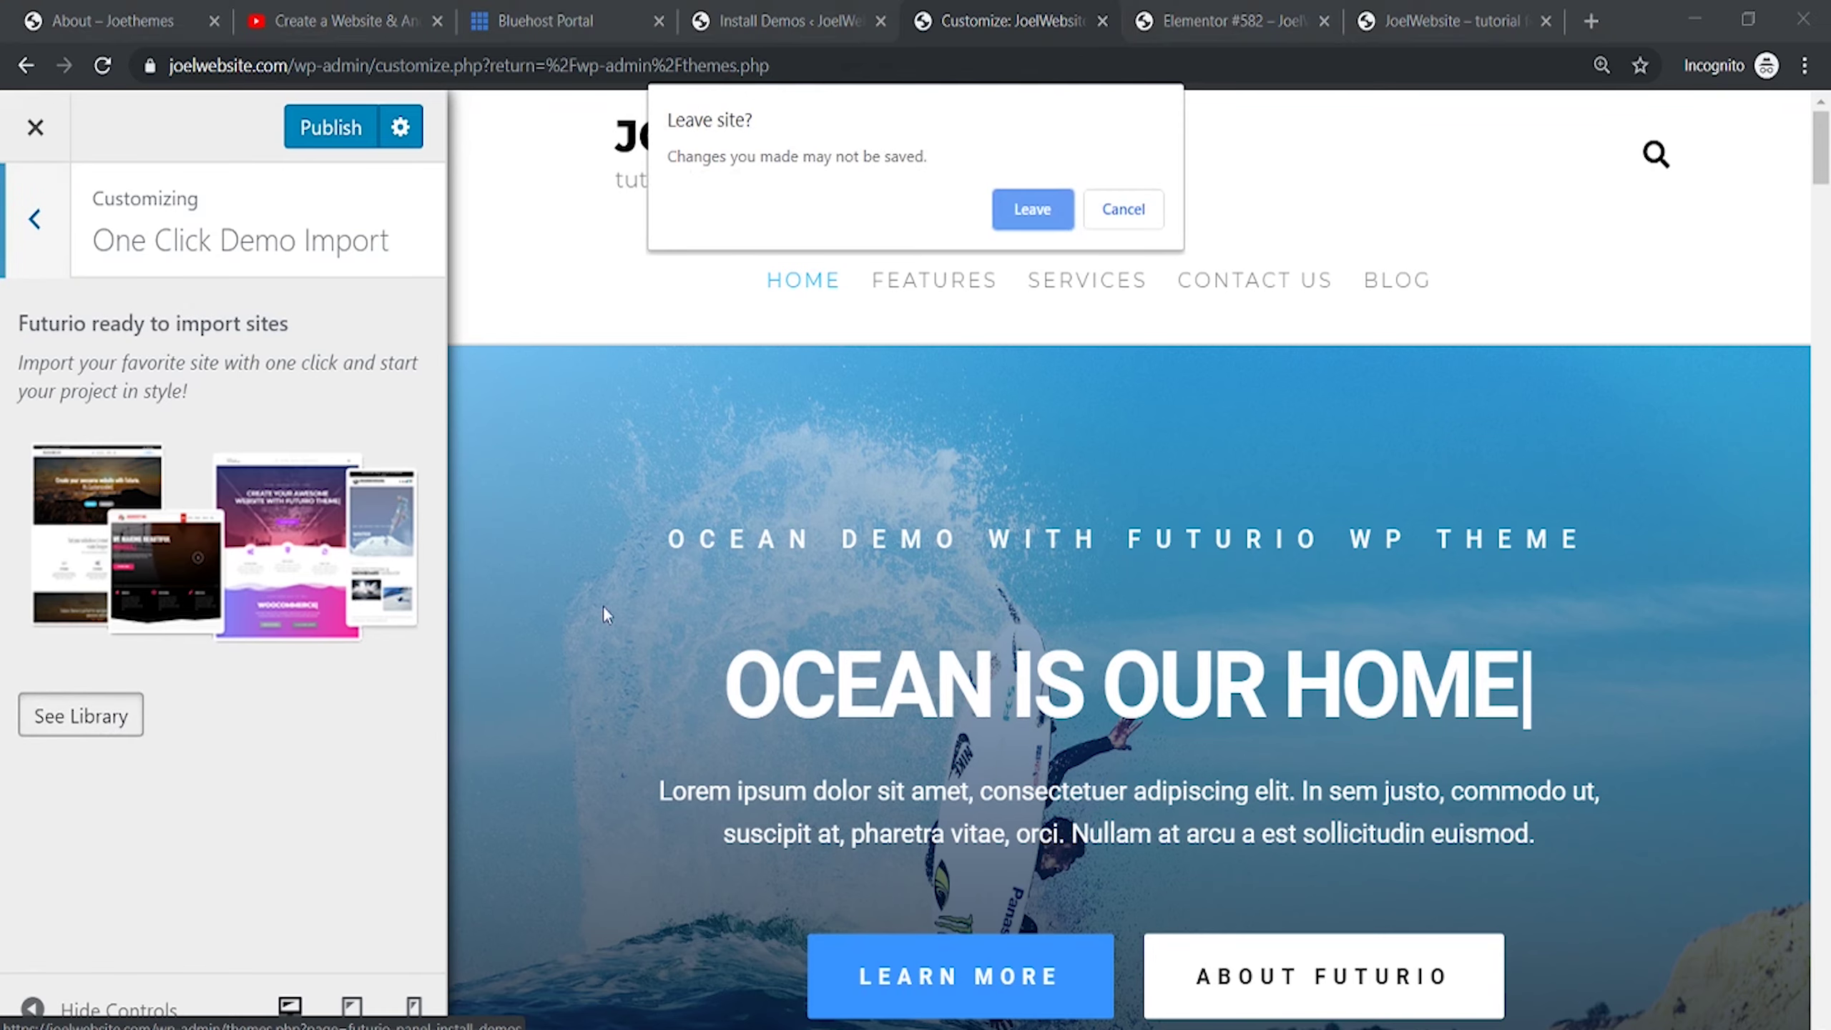
pyautogui.click(1031, 208)
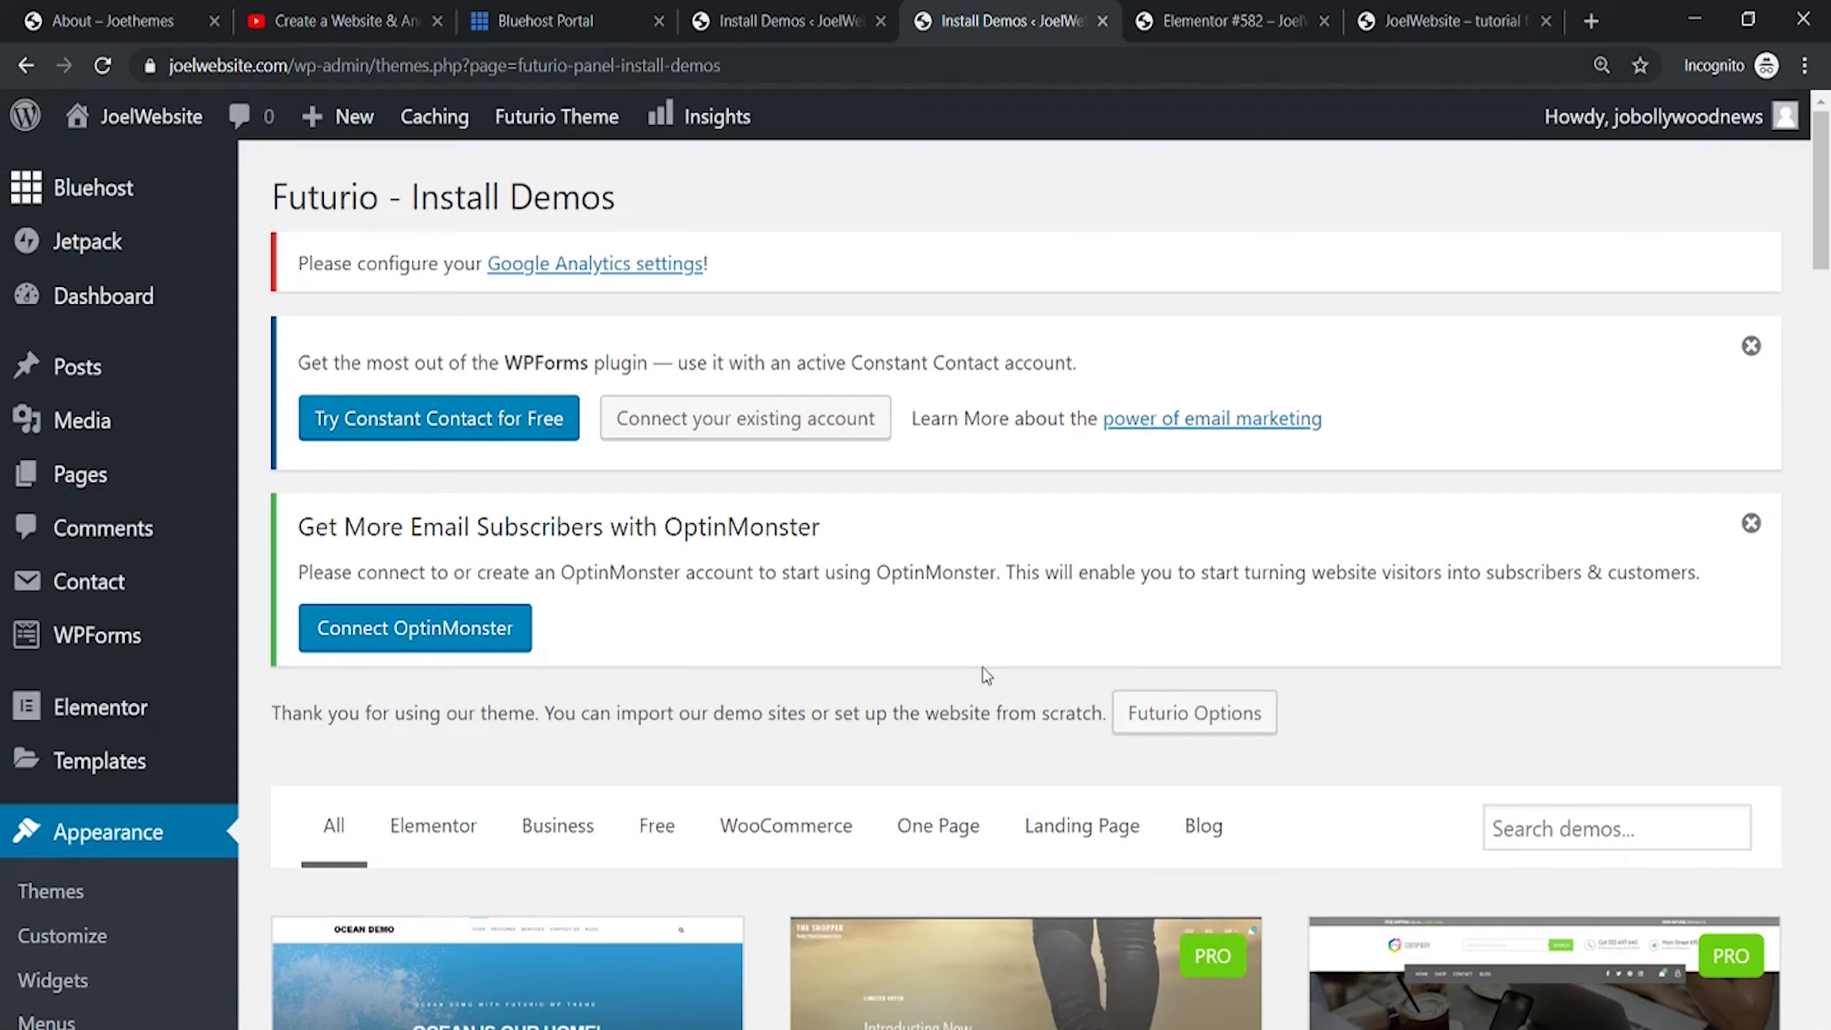
pyautogui.moveTo(1824, 216); pyautogui.dragTo(1827, 366)
pyautogui.scroll(-8, 728, 618)
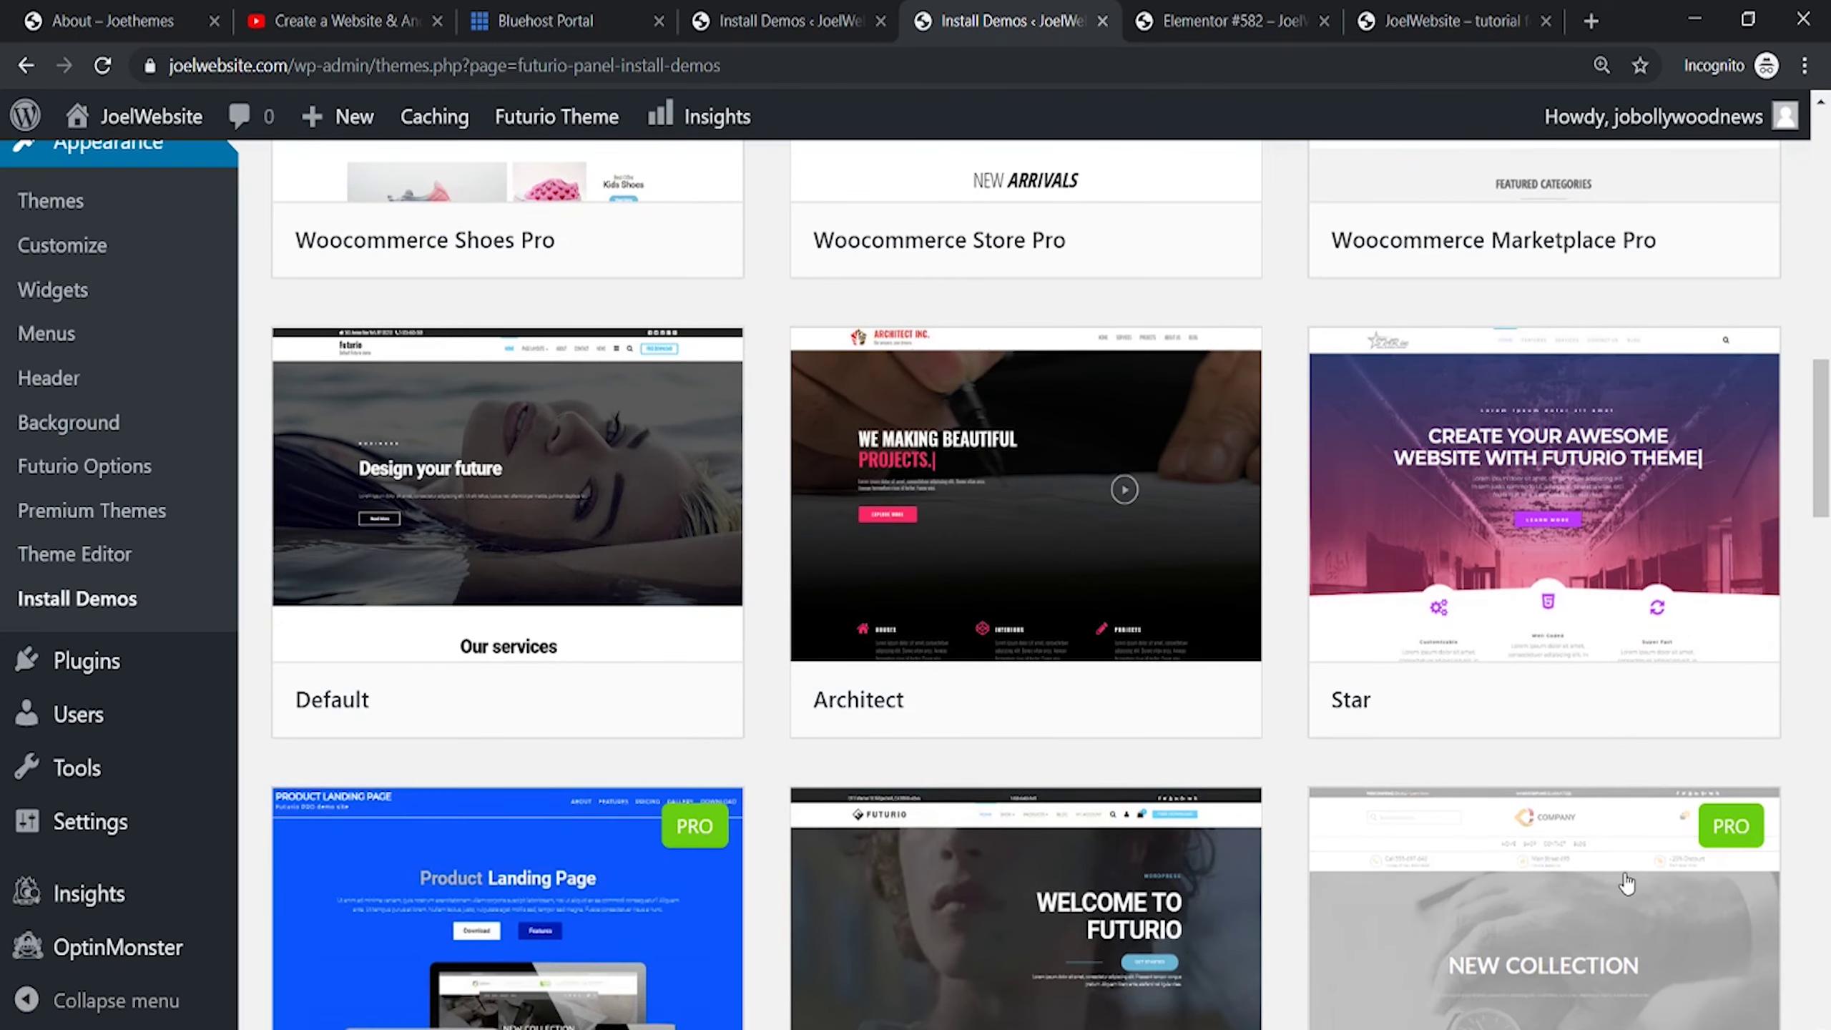
pyautogui.moveTo(1827, 430); pyautogui.dragTo(1789, 460)
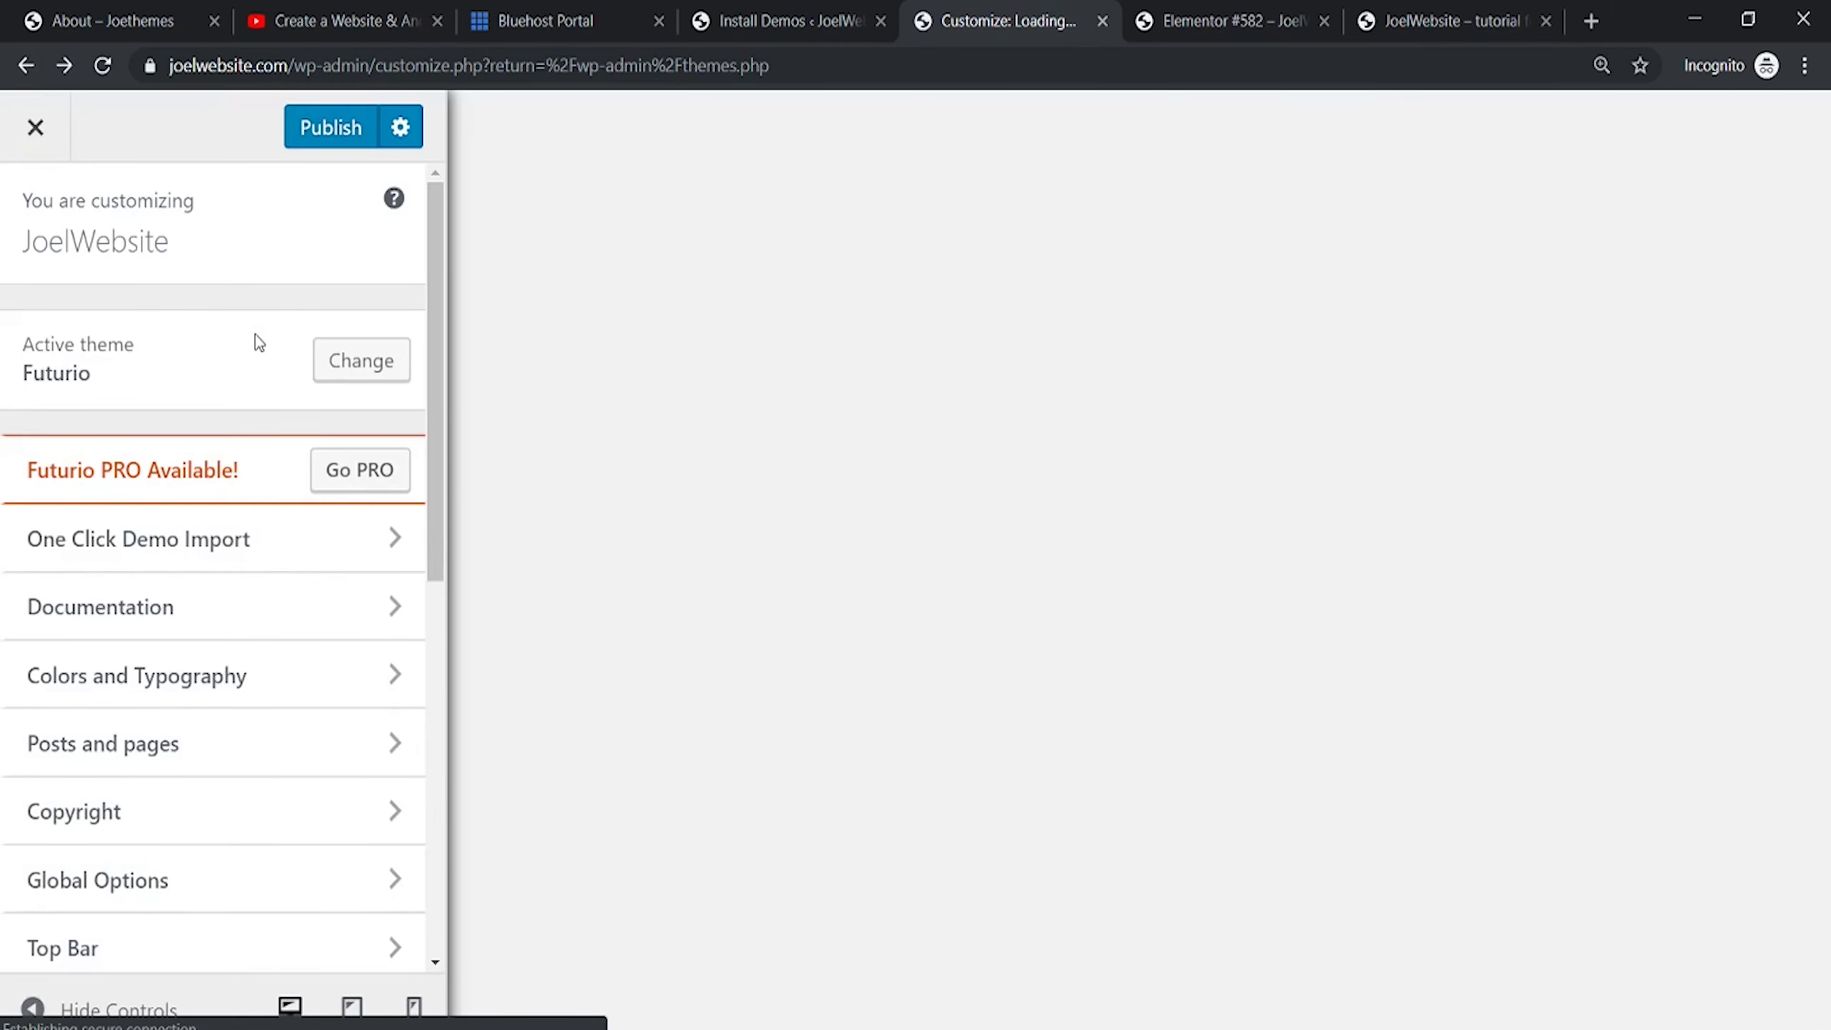
# View the Futurio knowledge base from the Documentation section and return to the main Customizer sections
pyautogui.click(186, 609)
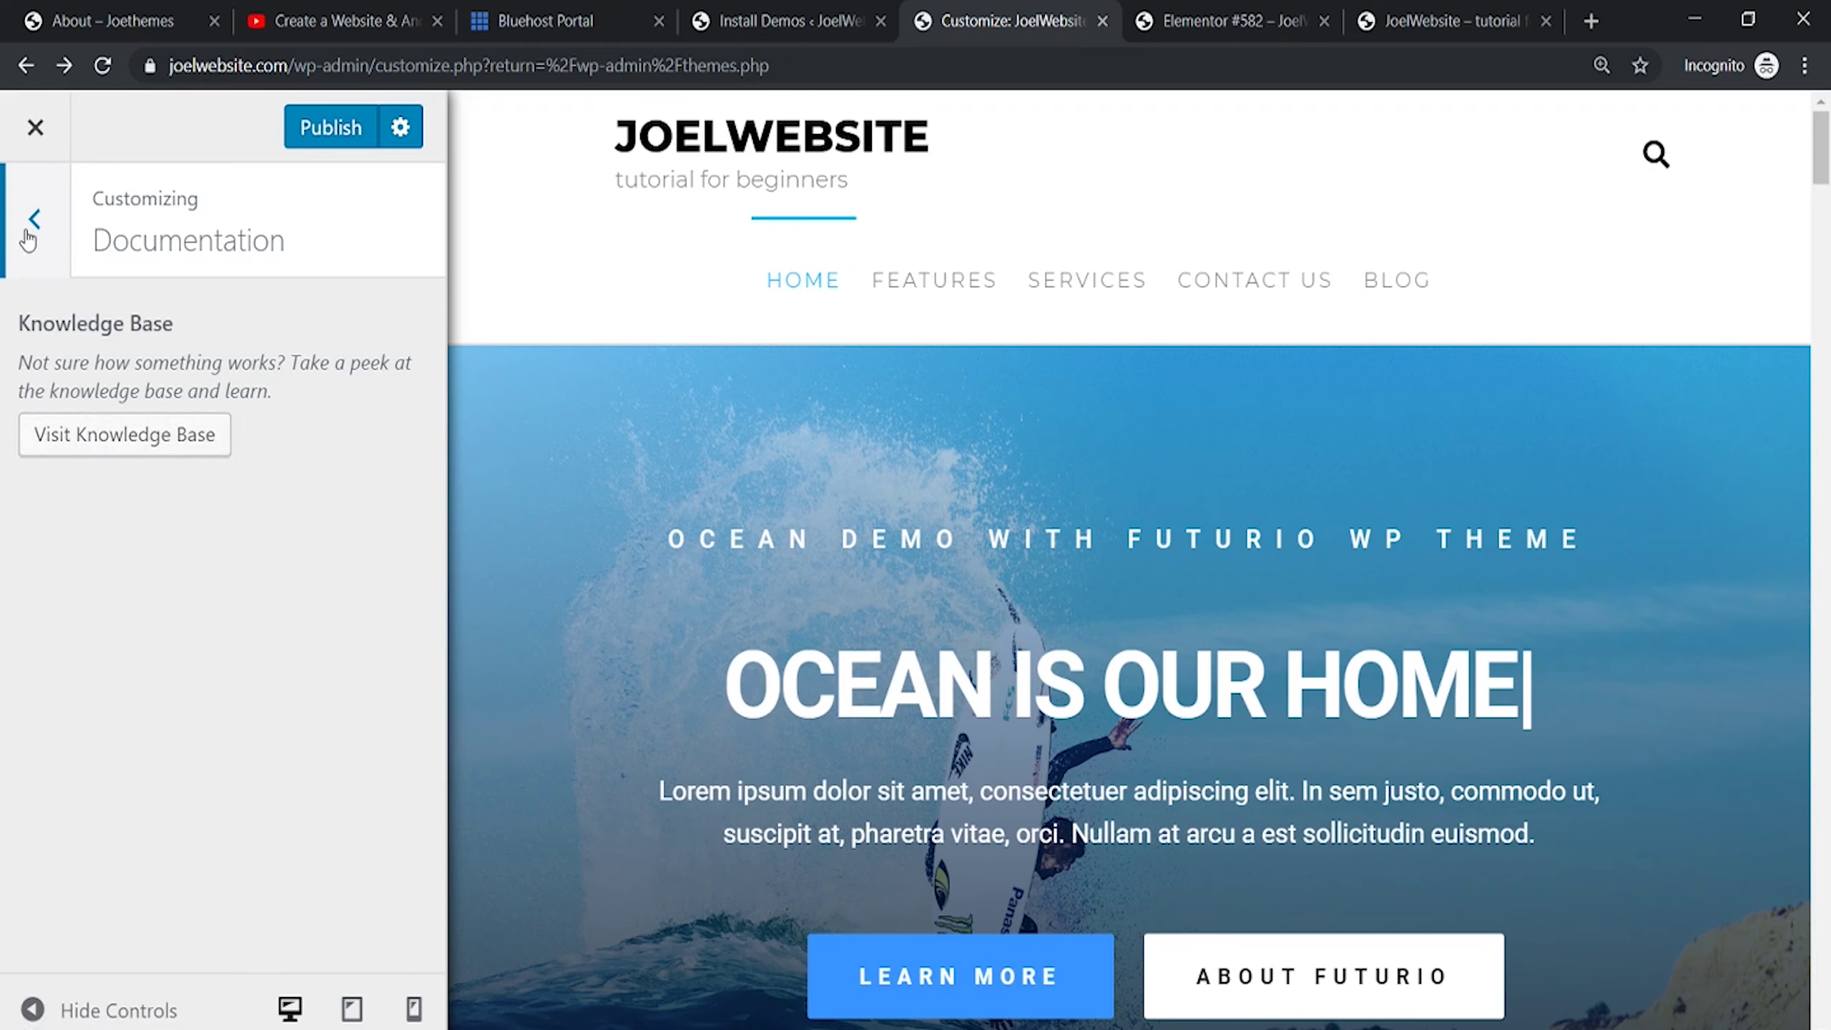
pyautogui.click(131, 440)
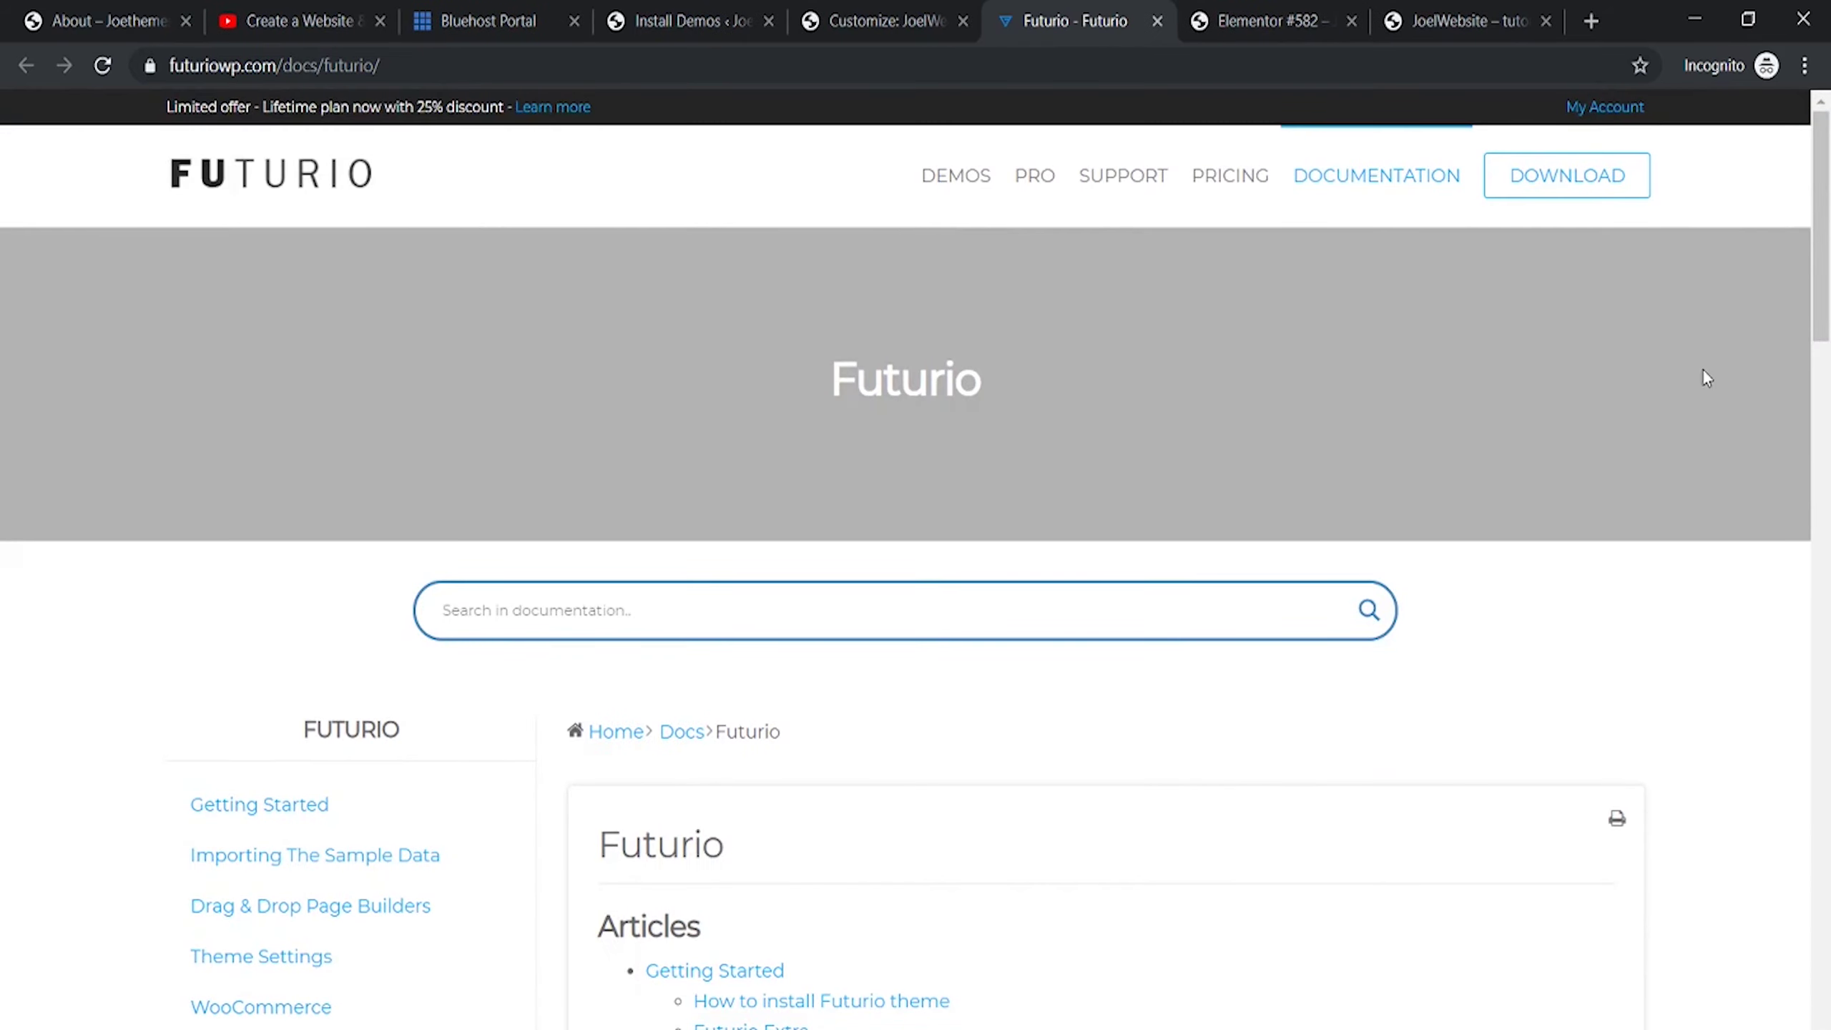
pyautogui.moveTo(1811, 244); pyautogui.dragTo(1744, 238)
pyautogui.click(838, 26)
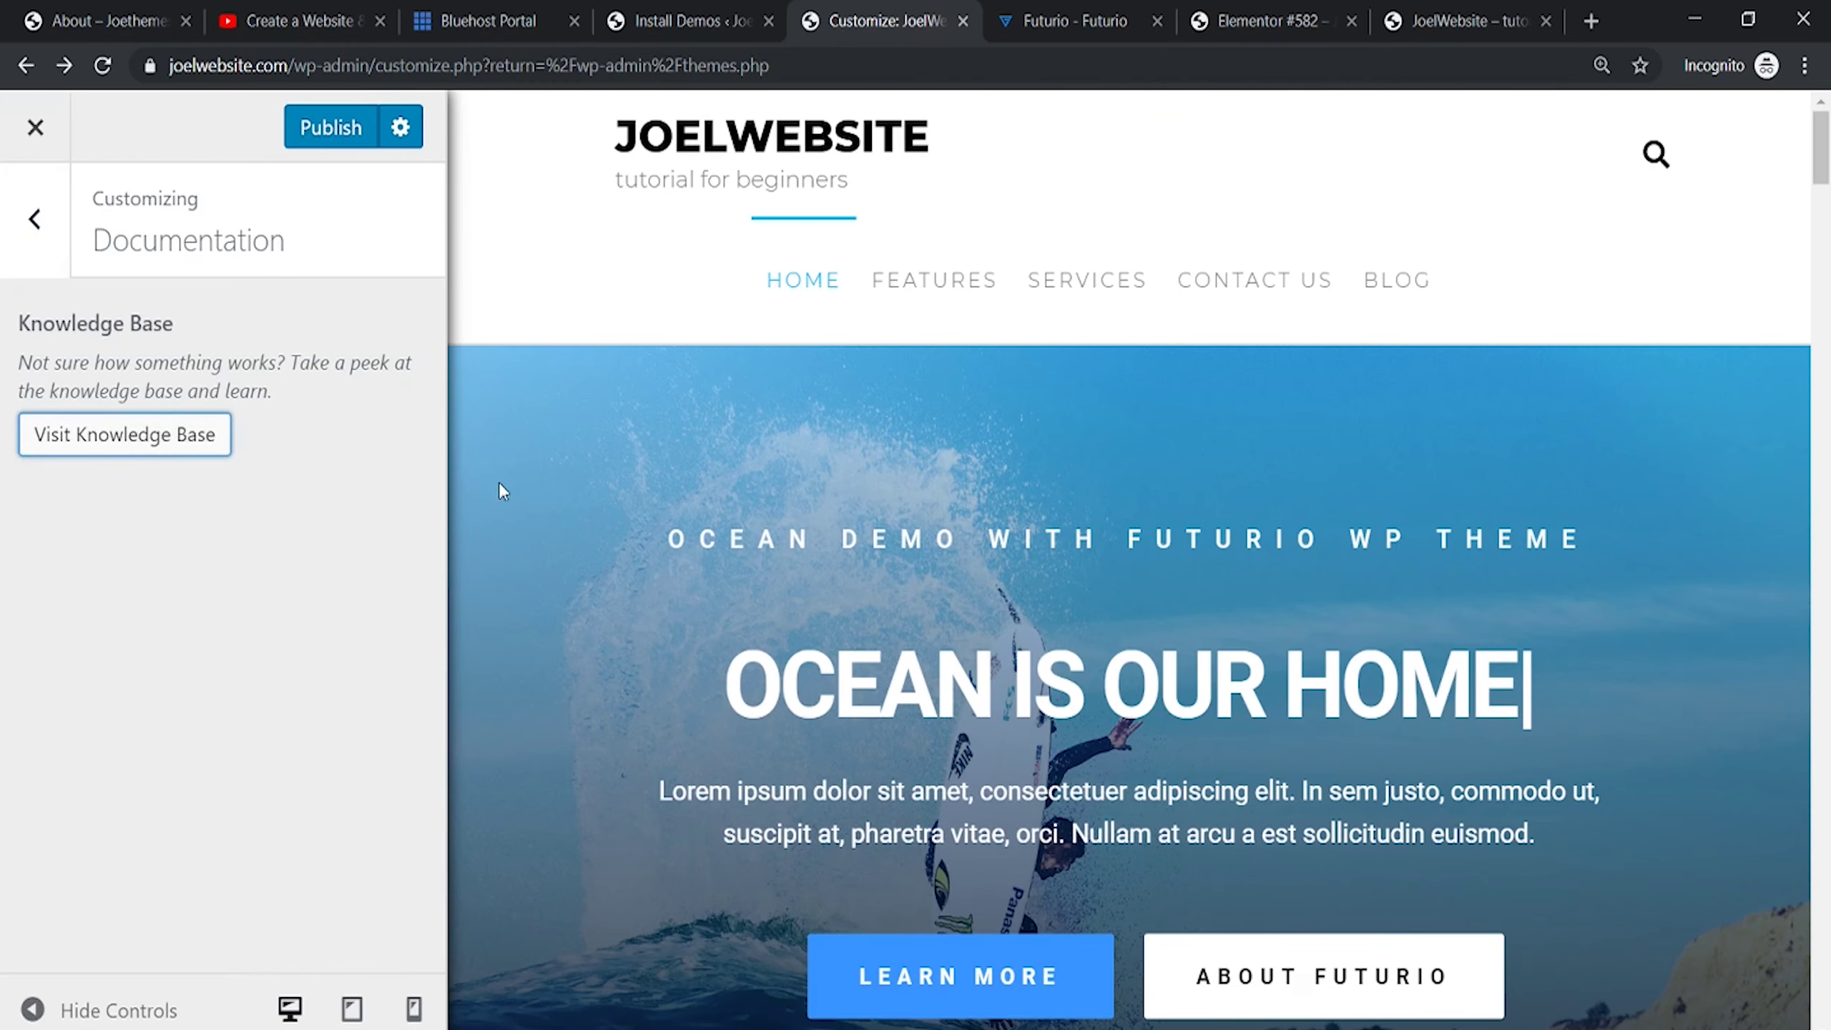
pyautogui.click(36, 231)
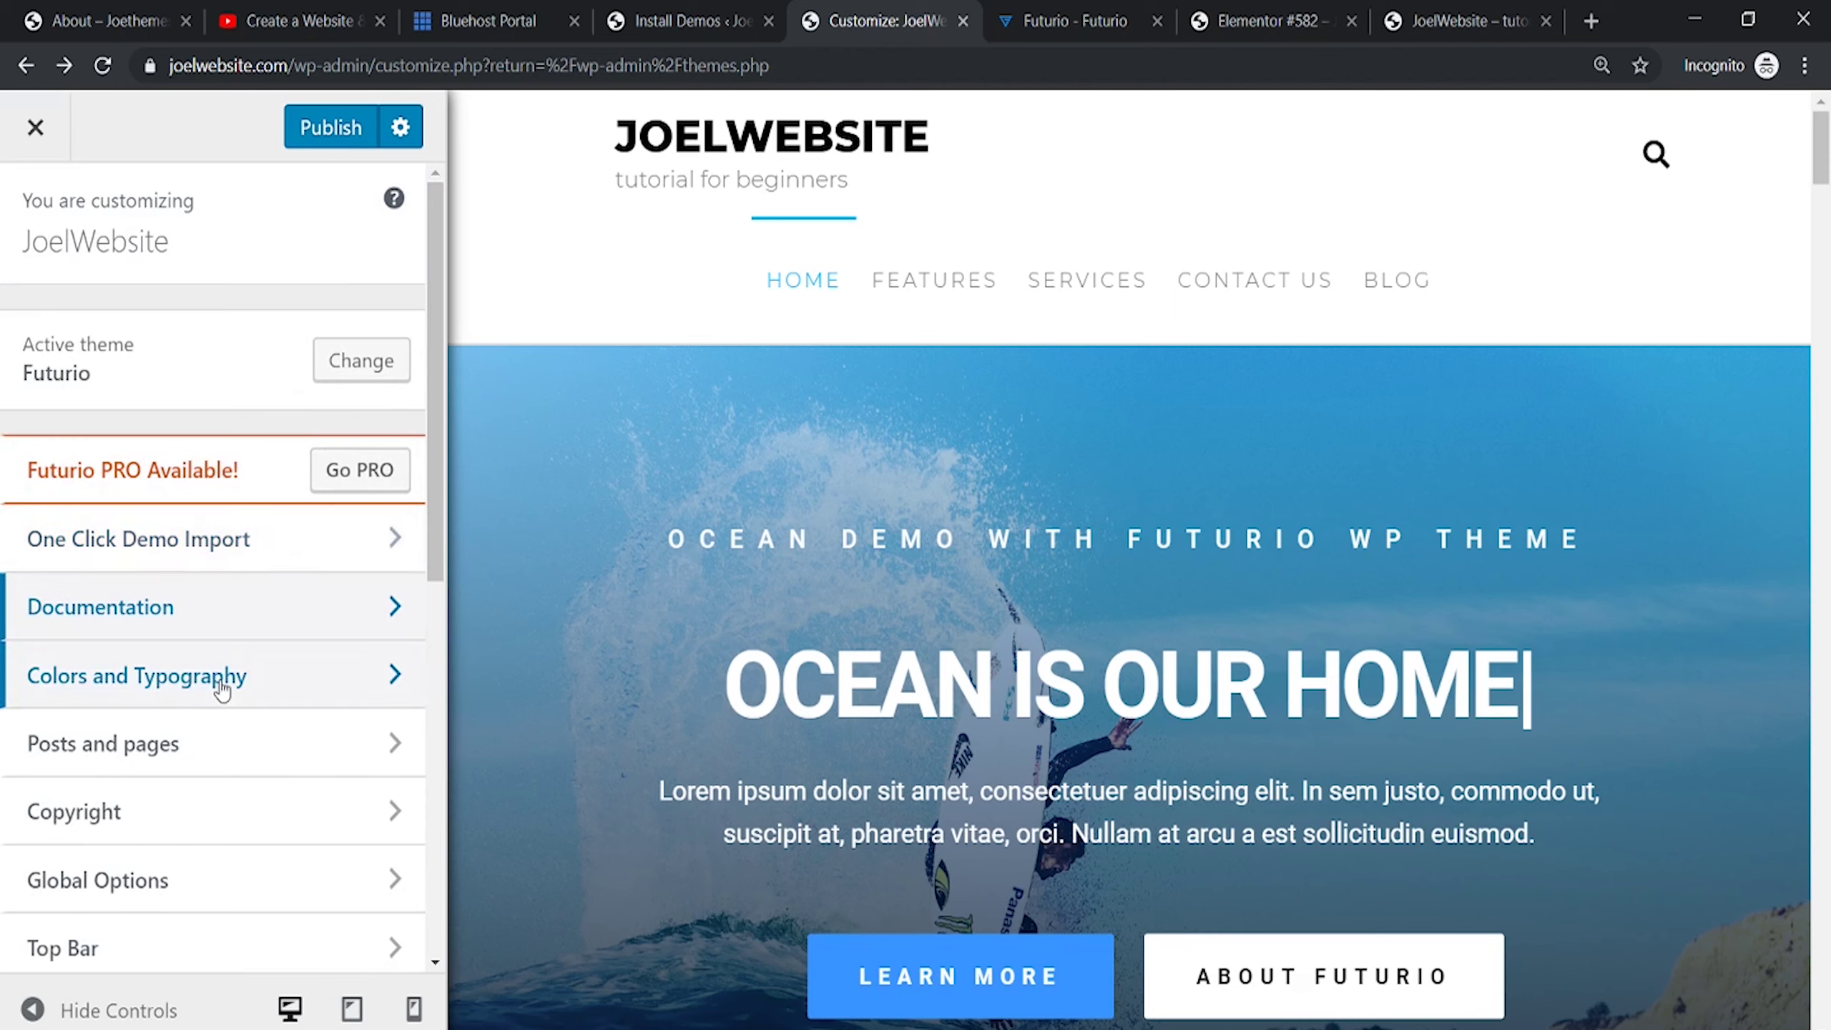
# Review the Content, Posts & Pages and Top bar font settings under Colors and Typography
pyautogui.click(222, 688)
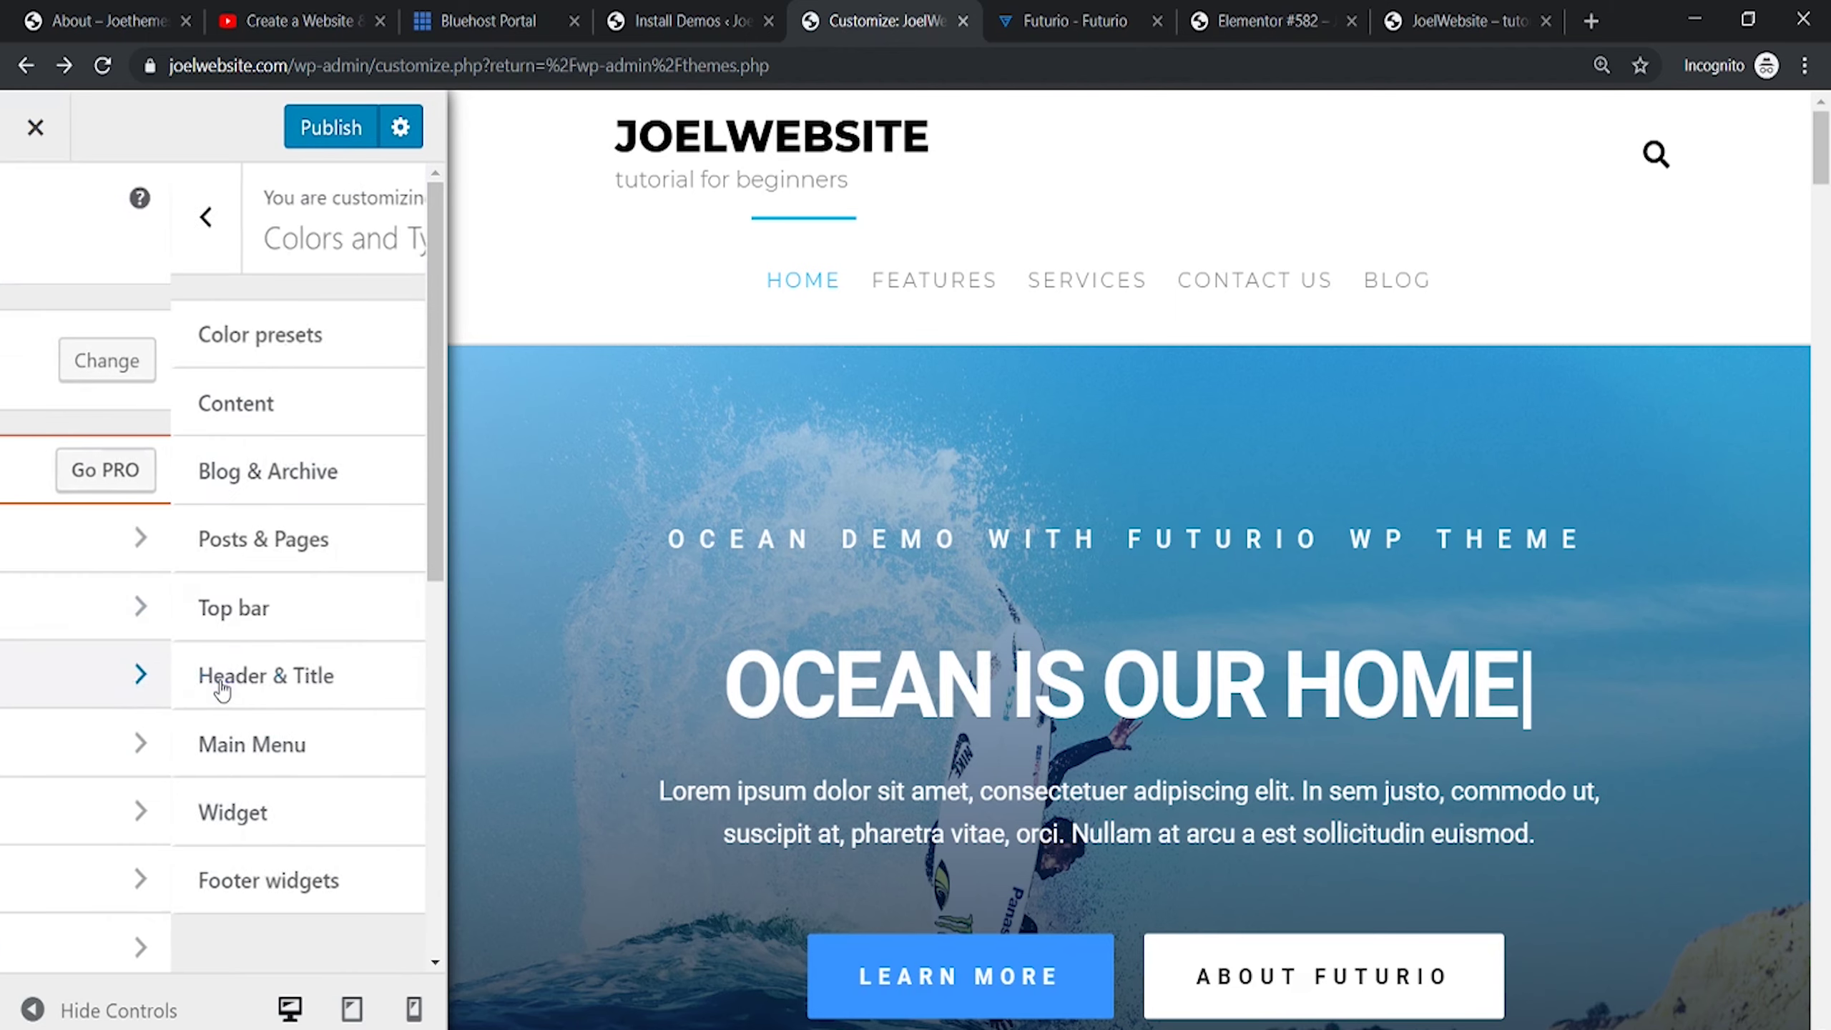
pyautogui.click(227, 421)
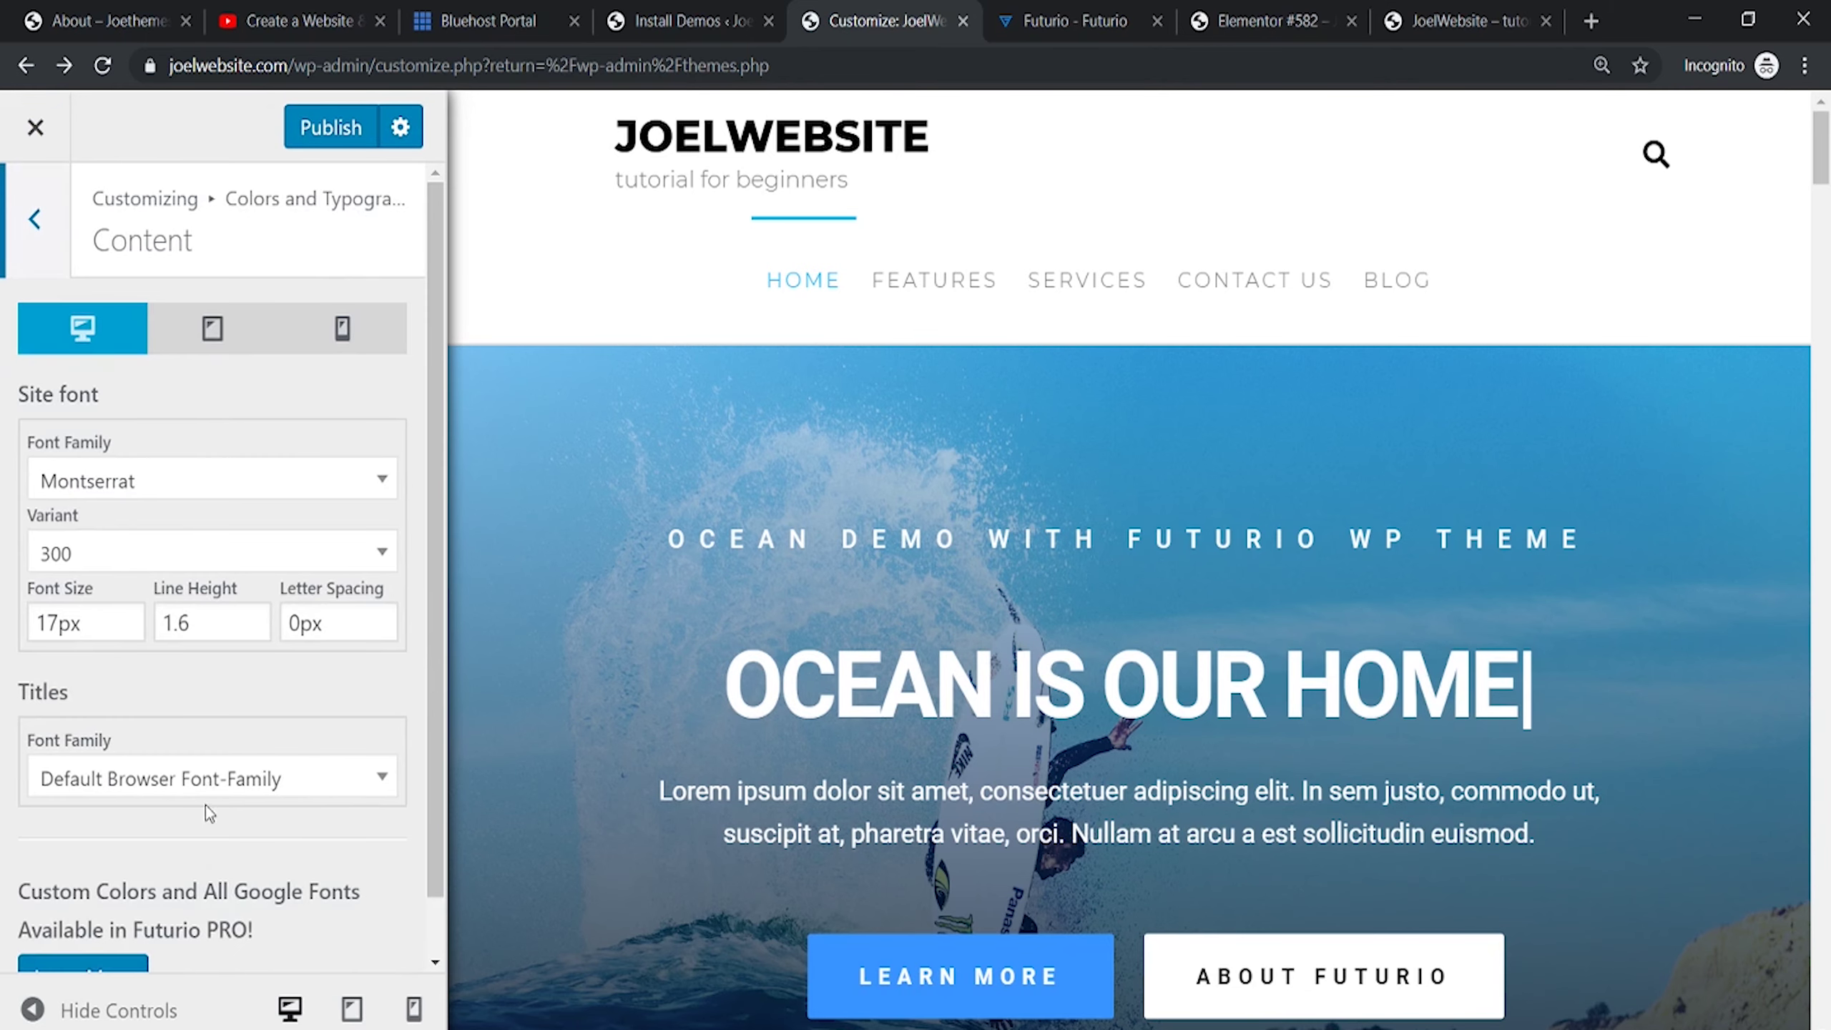
pyautogui.click(34, 246)
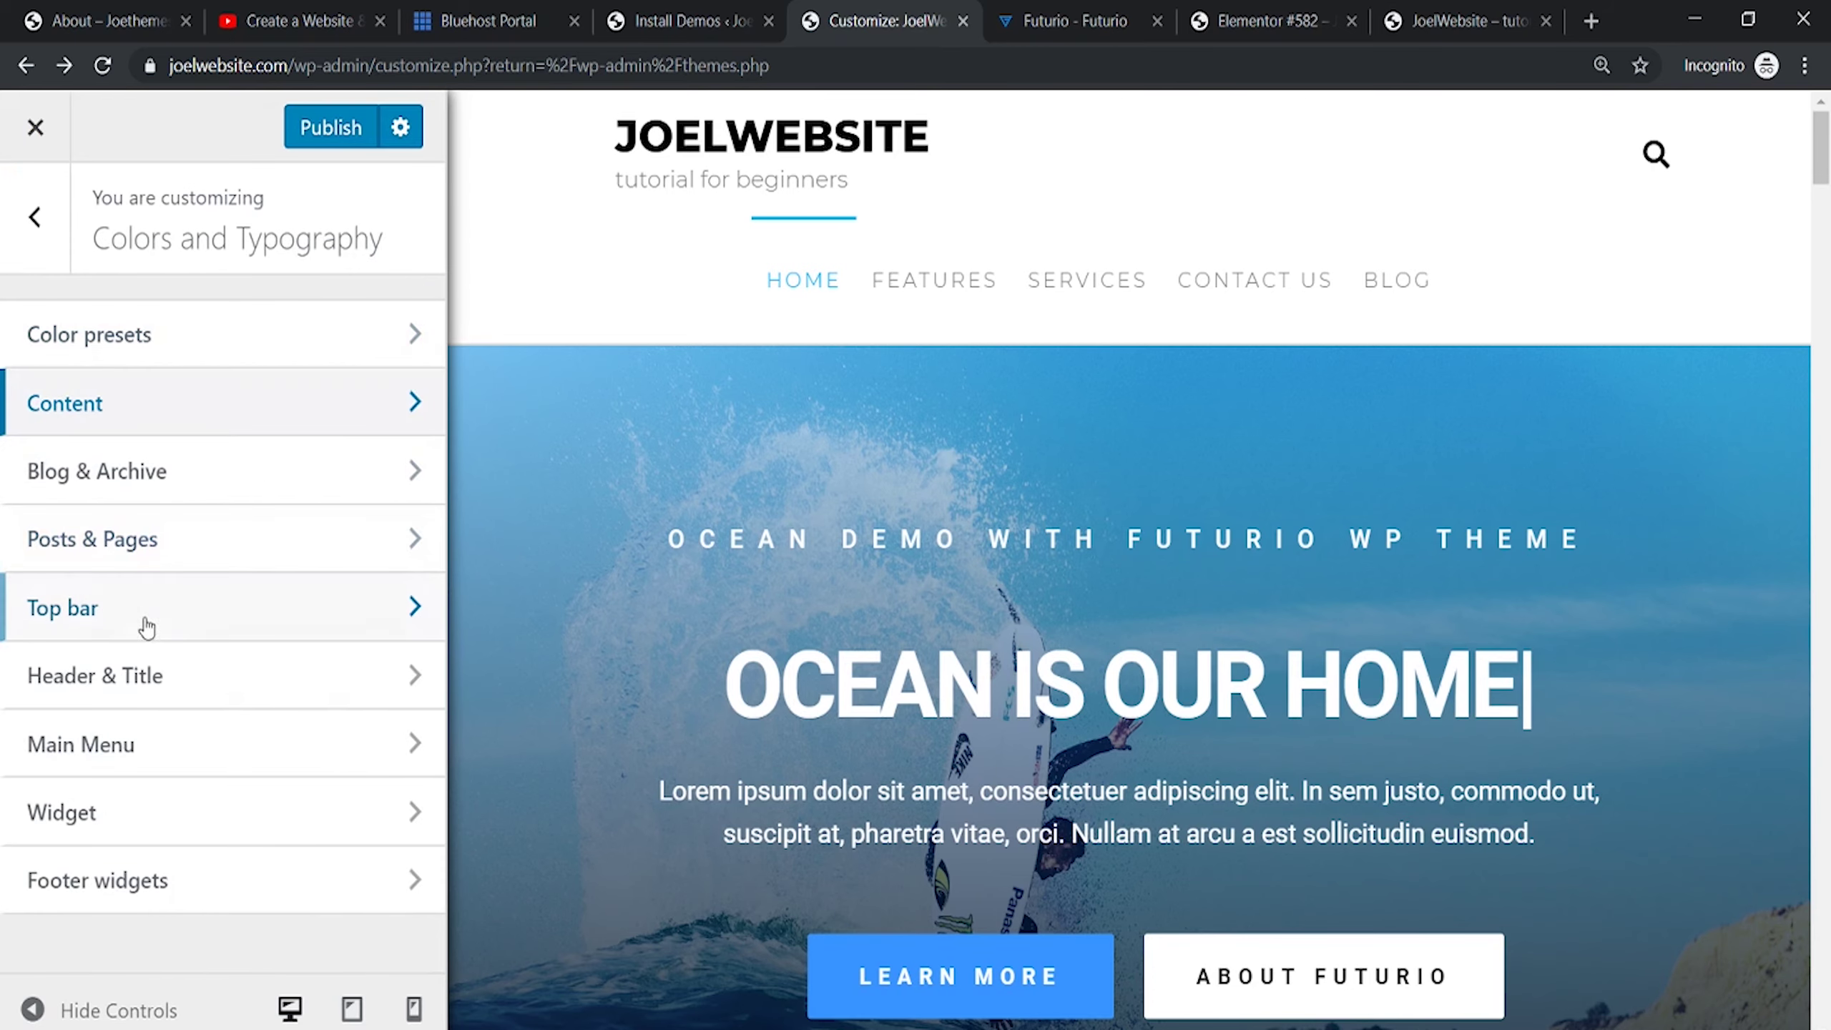
pyautogui.click(159, 545)
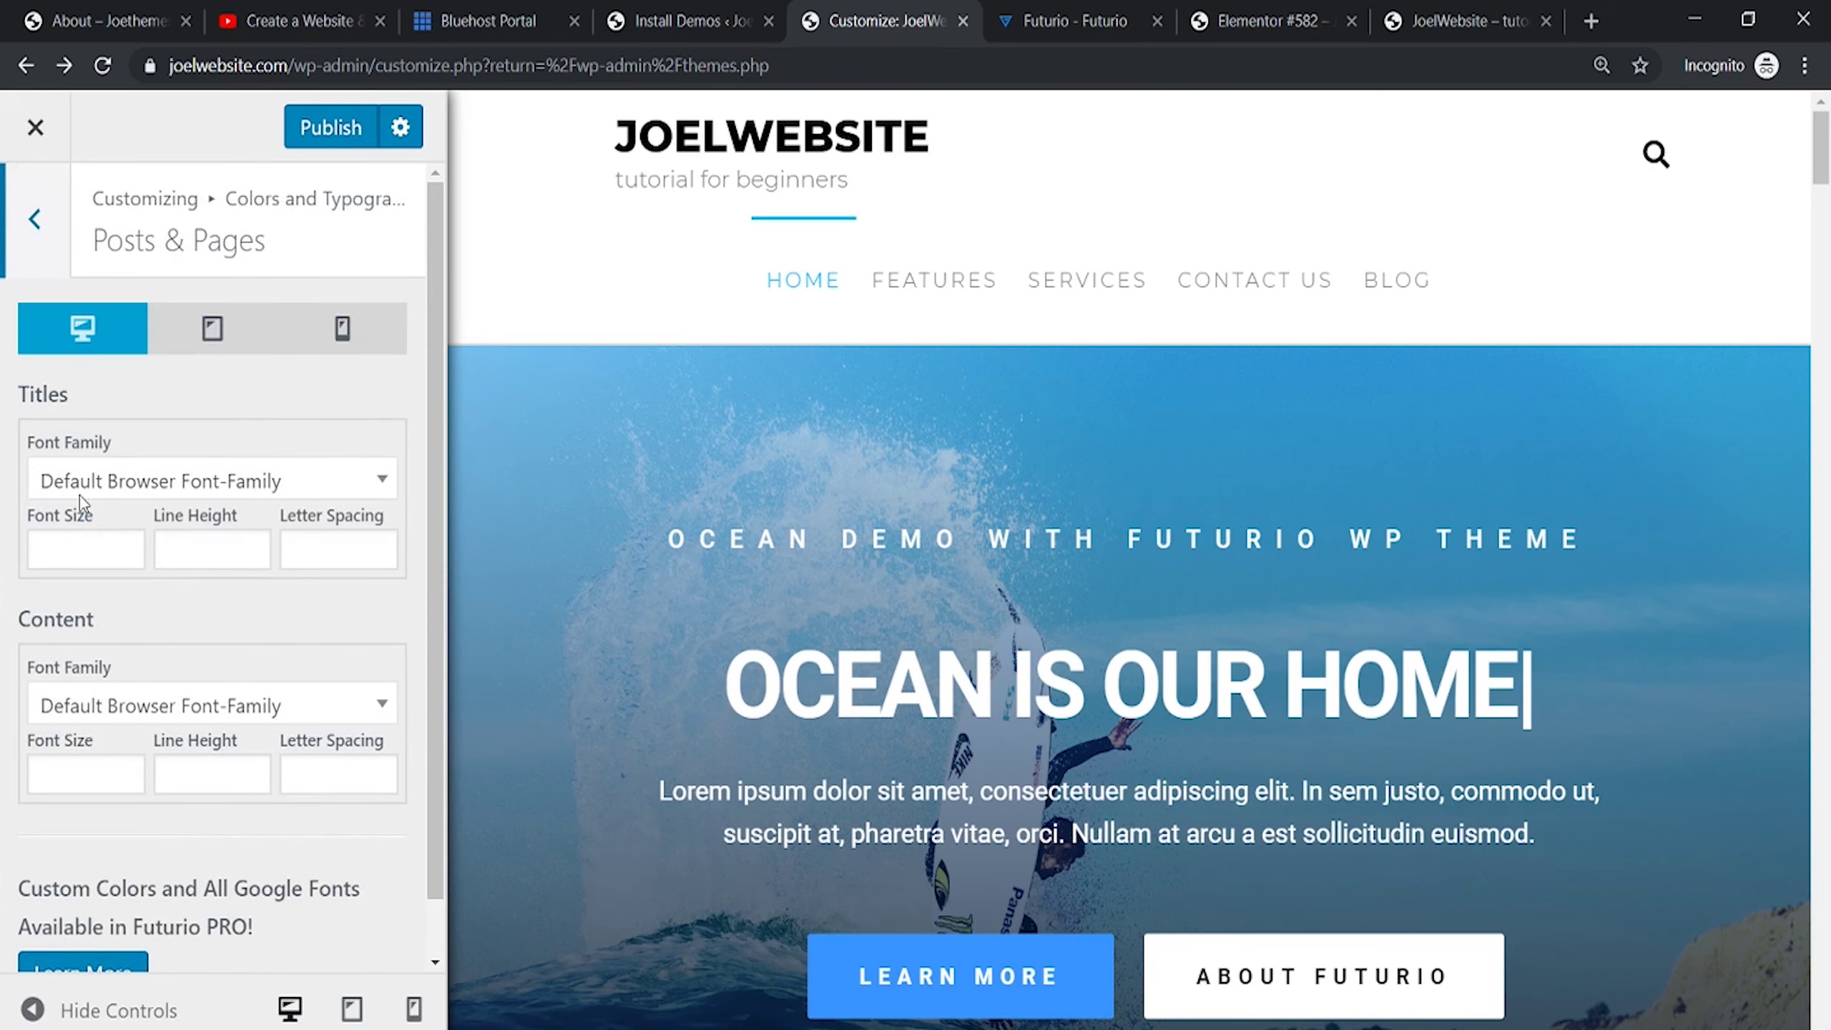
pyautogui.click(34, 221)
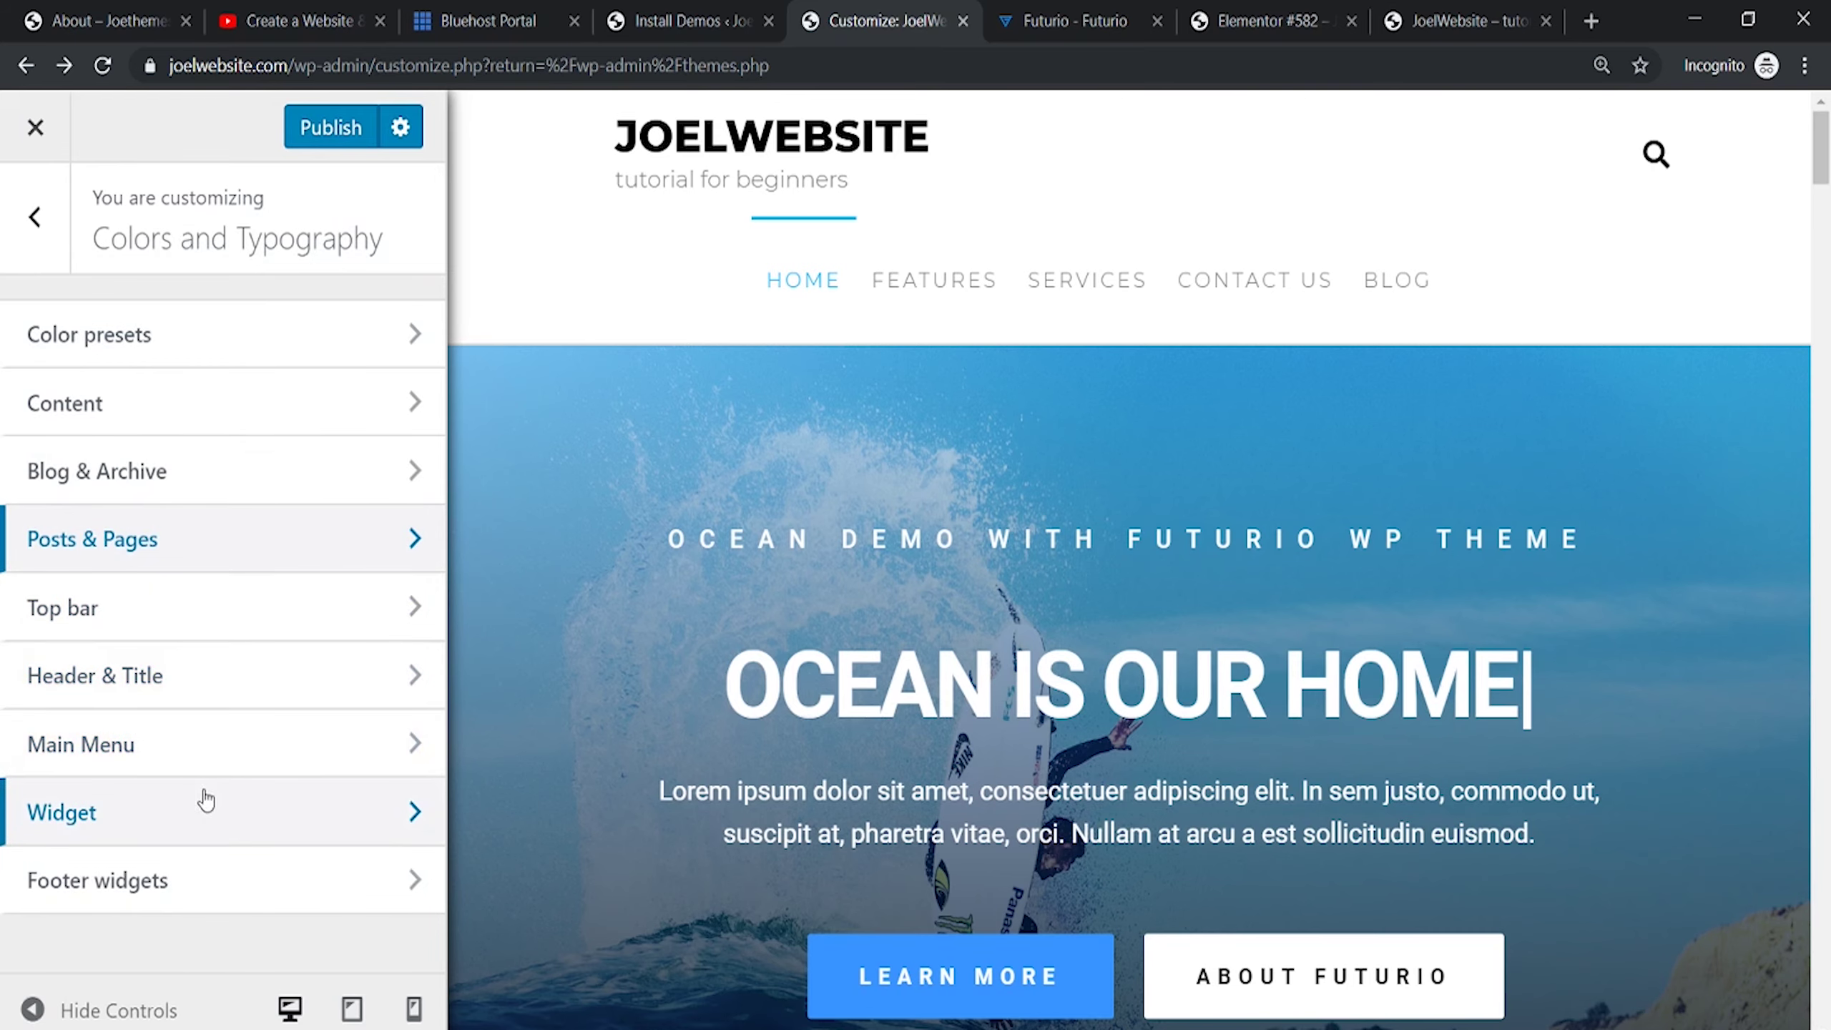
pyautogui.click(183, 612)
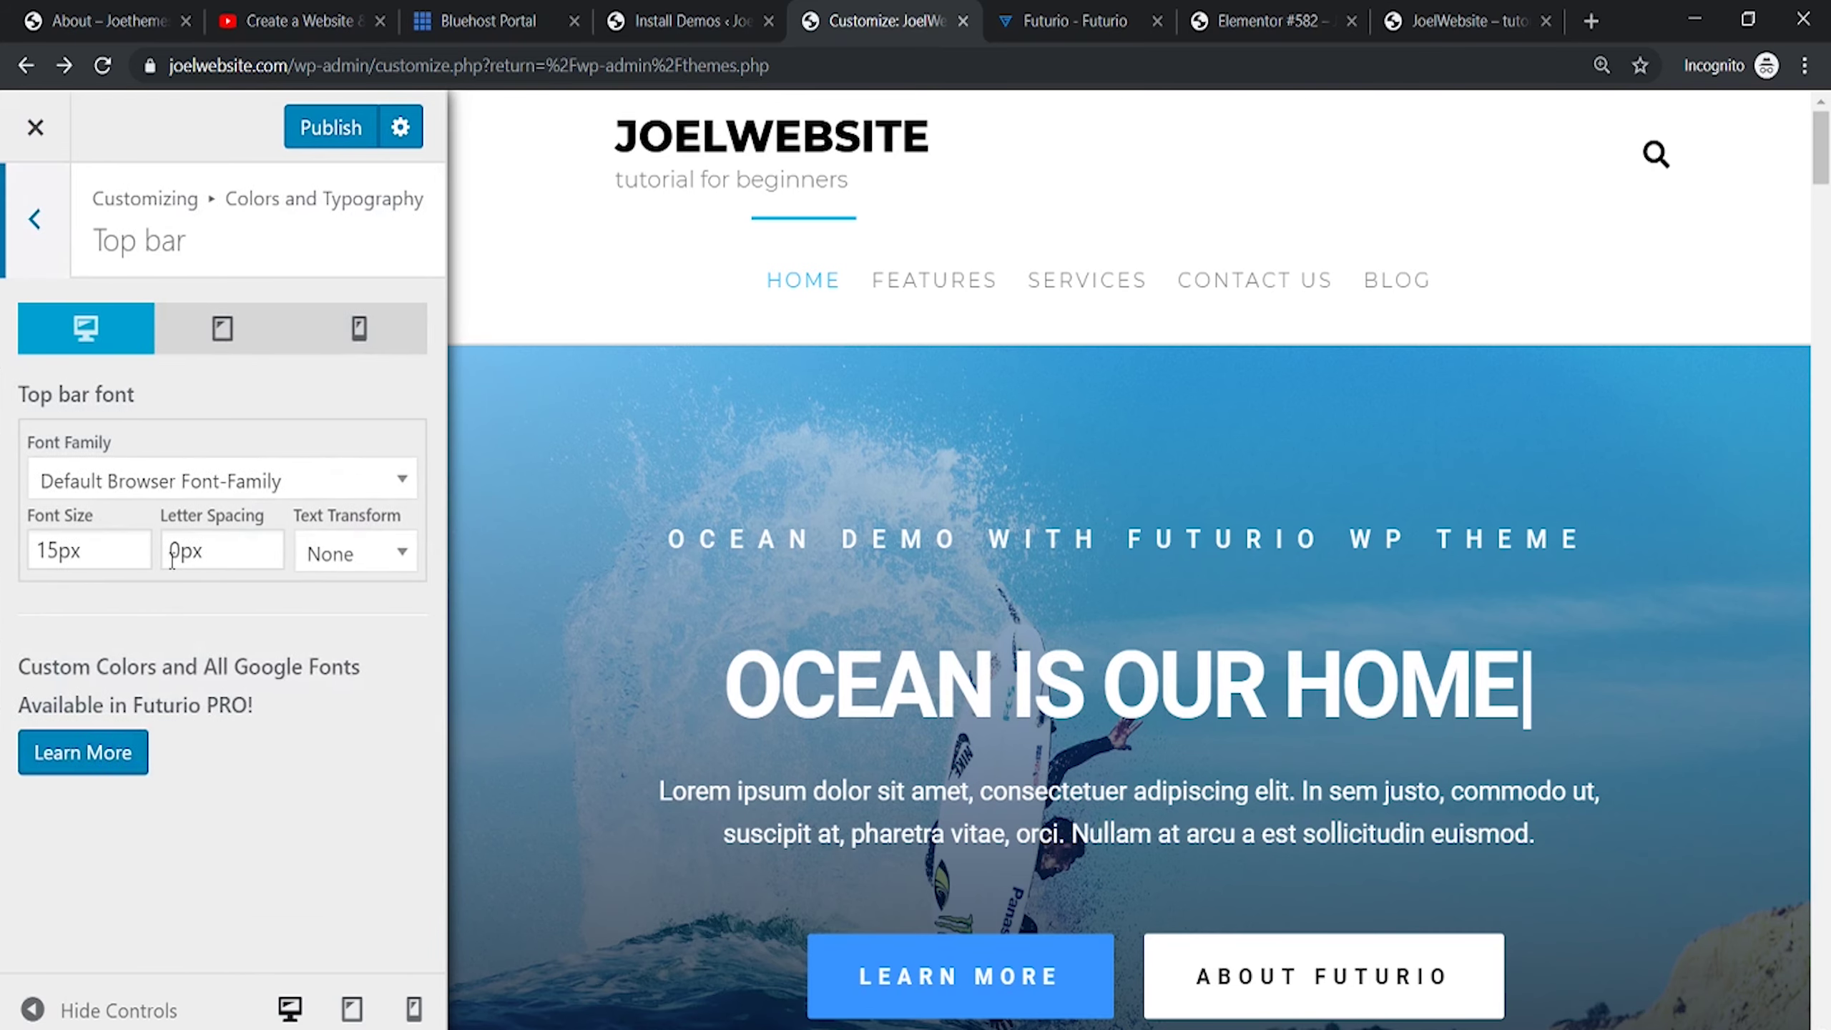
pyautogui.click(35, 220)
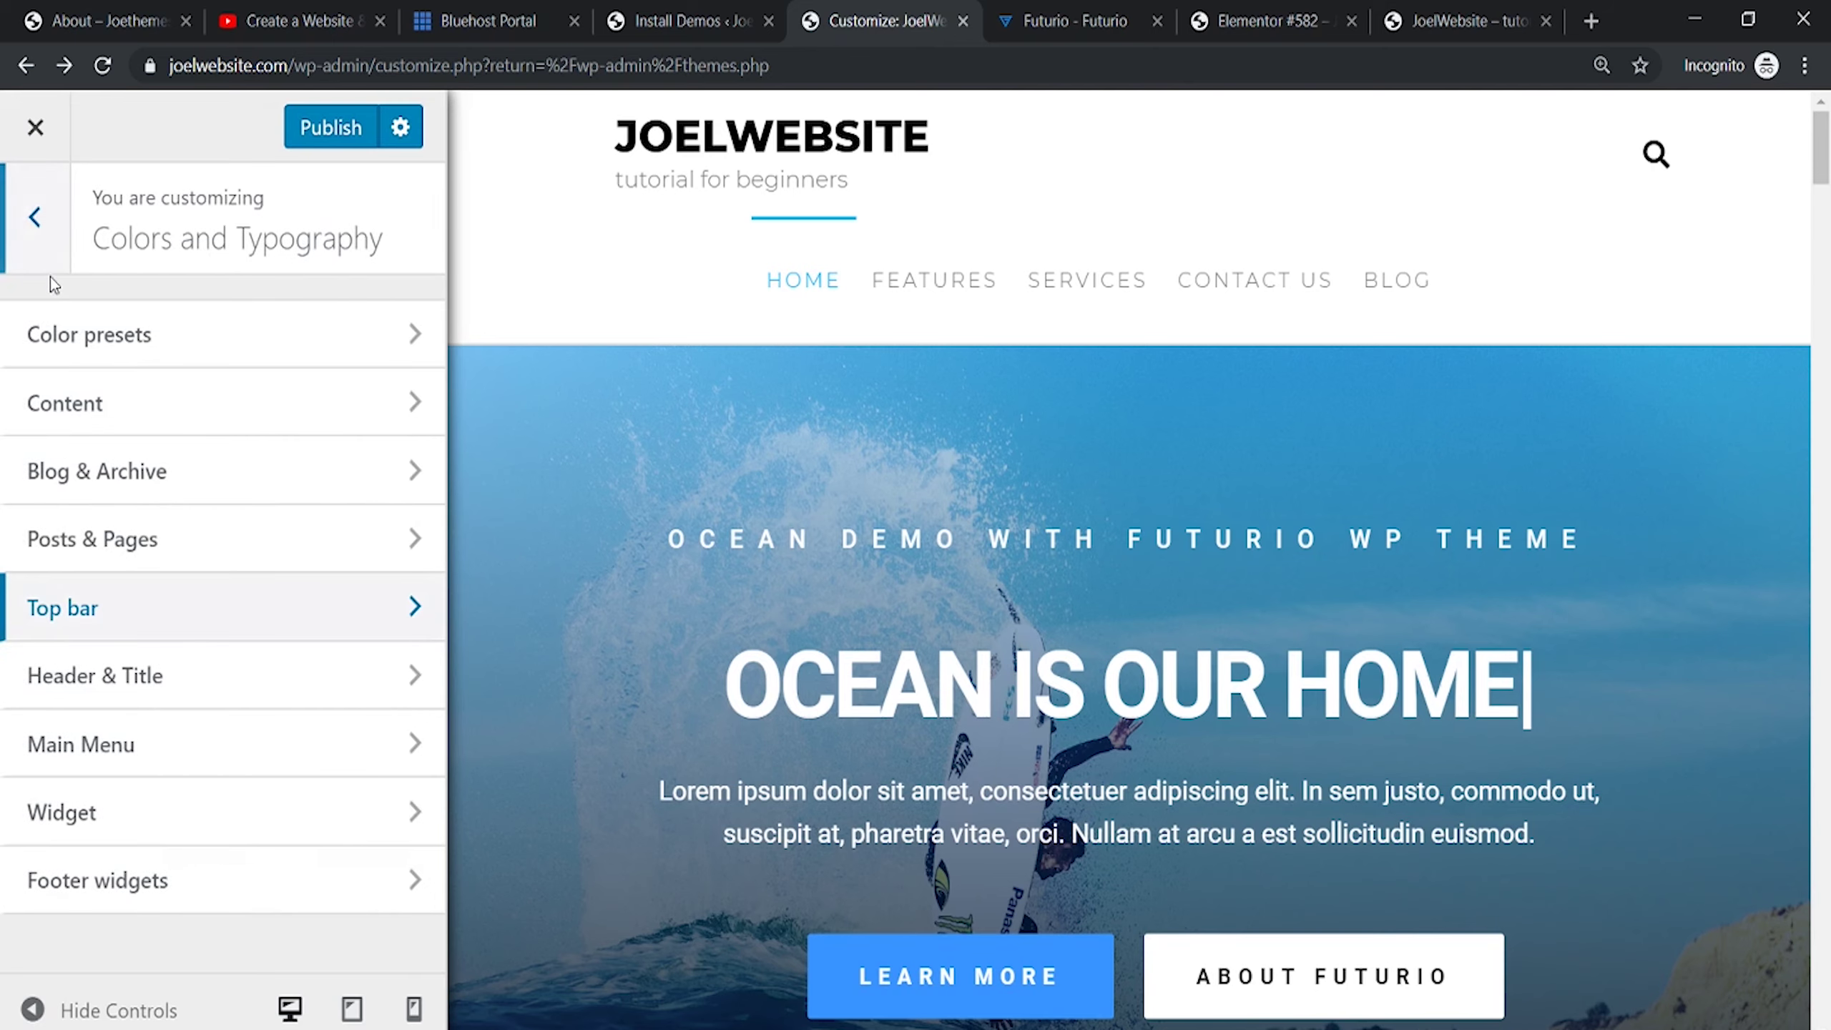
pyautogui.click(33, 212)
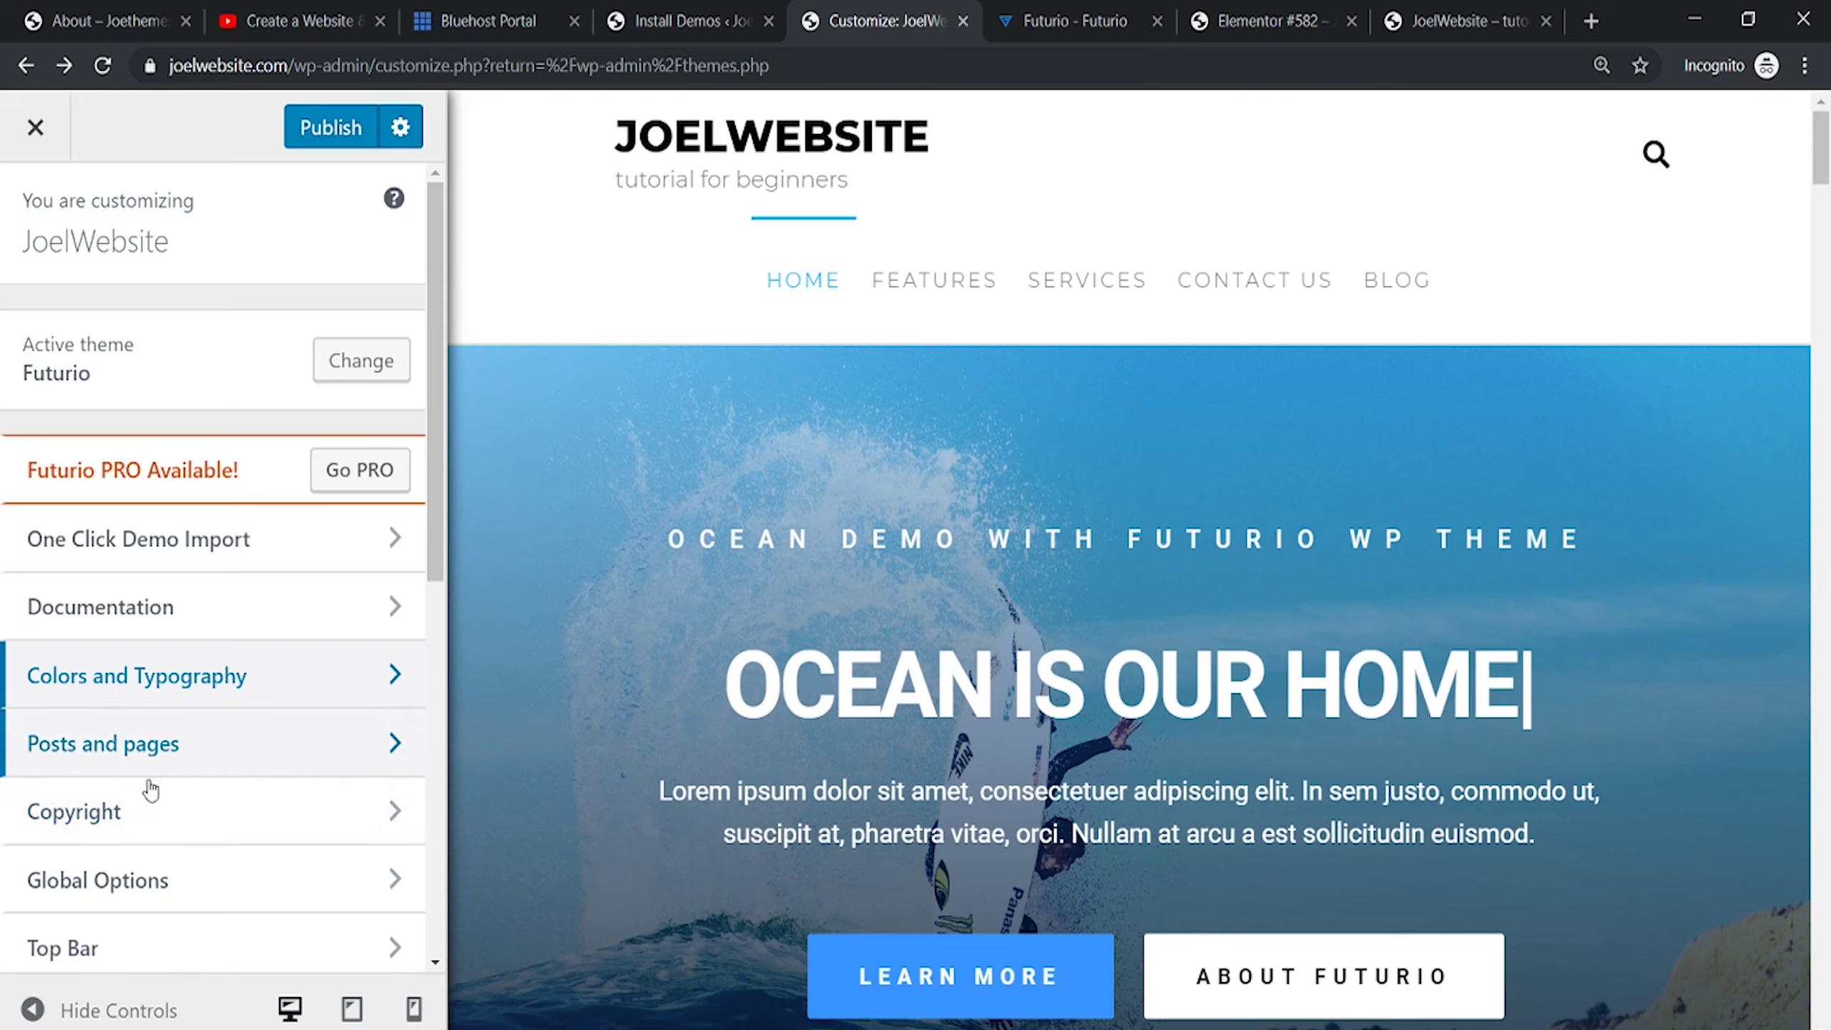
# Review the Blog posts archive options under Posts and pages and return to the main Customizer sections
pyautogui.click(155, 746)
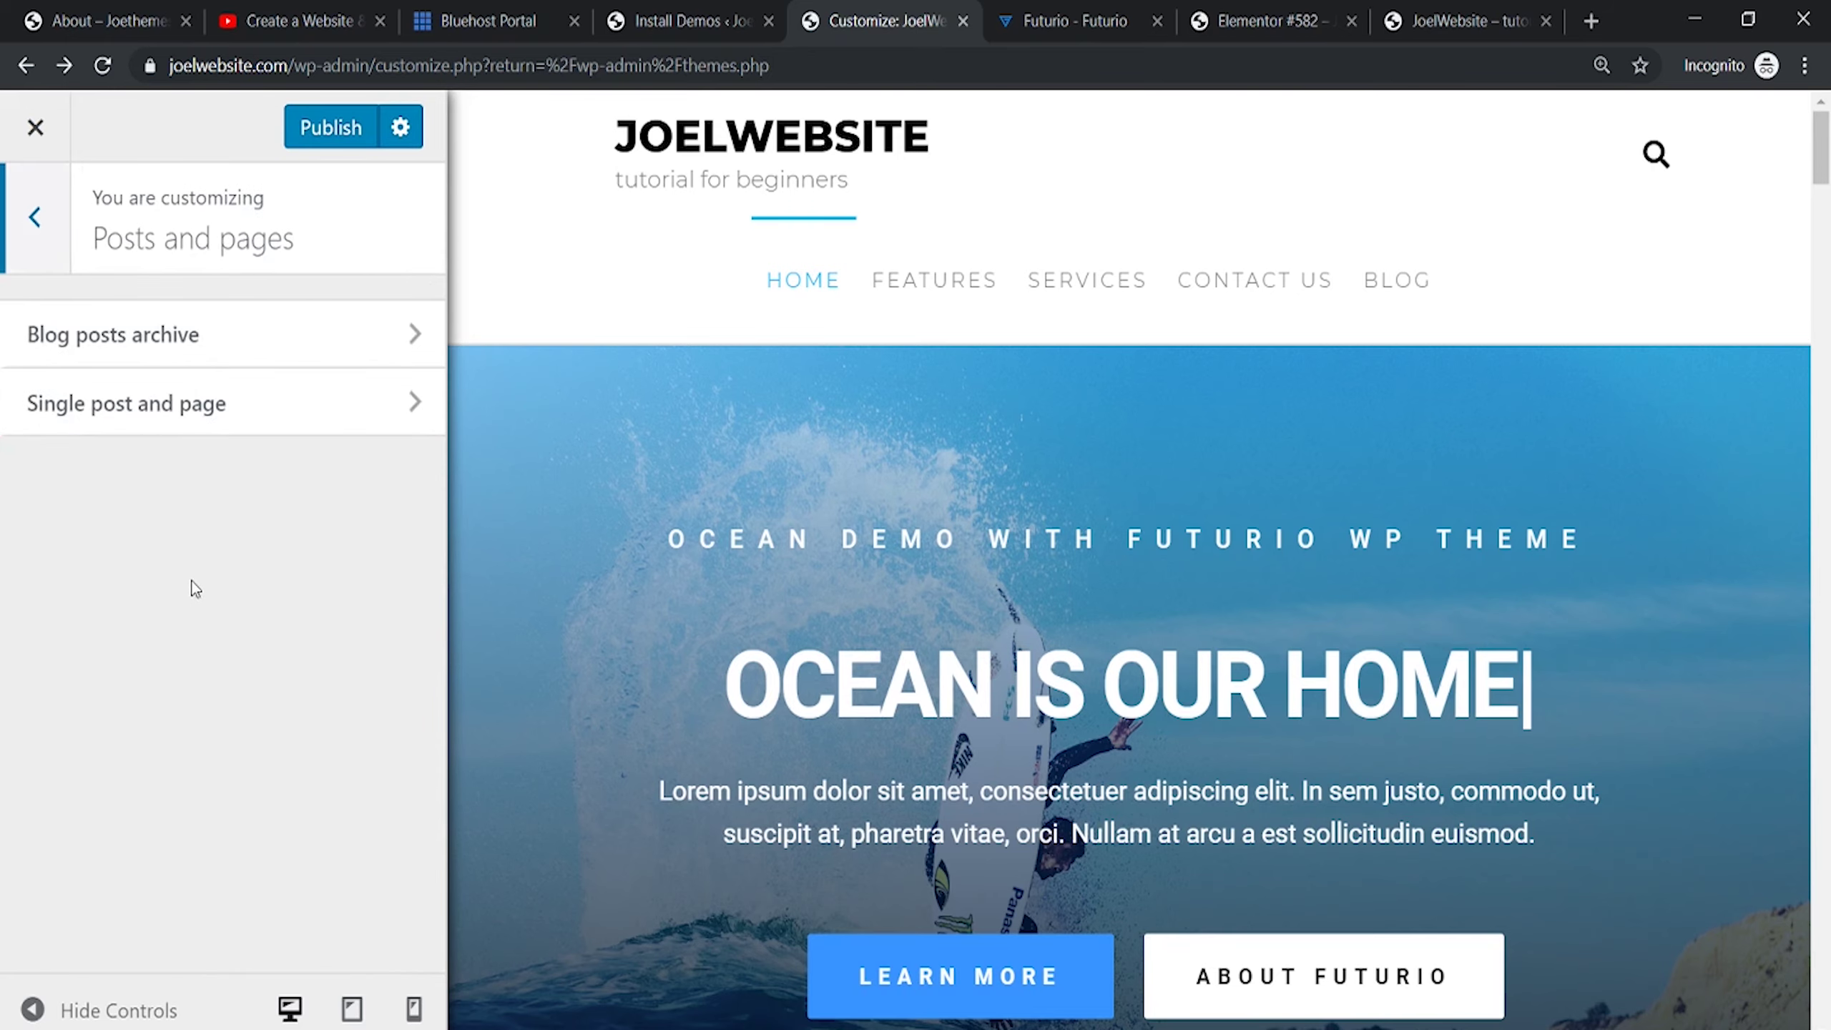
pyautogui.click(313, 357)
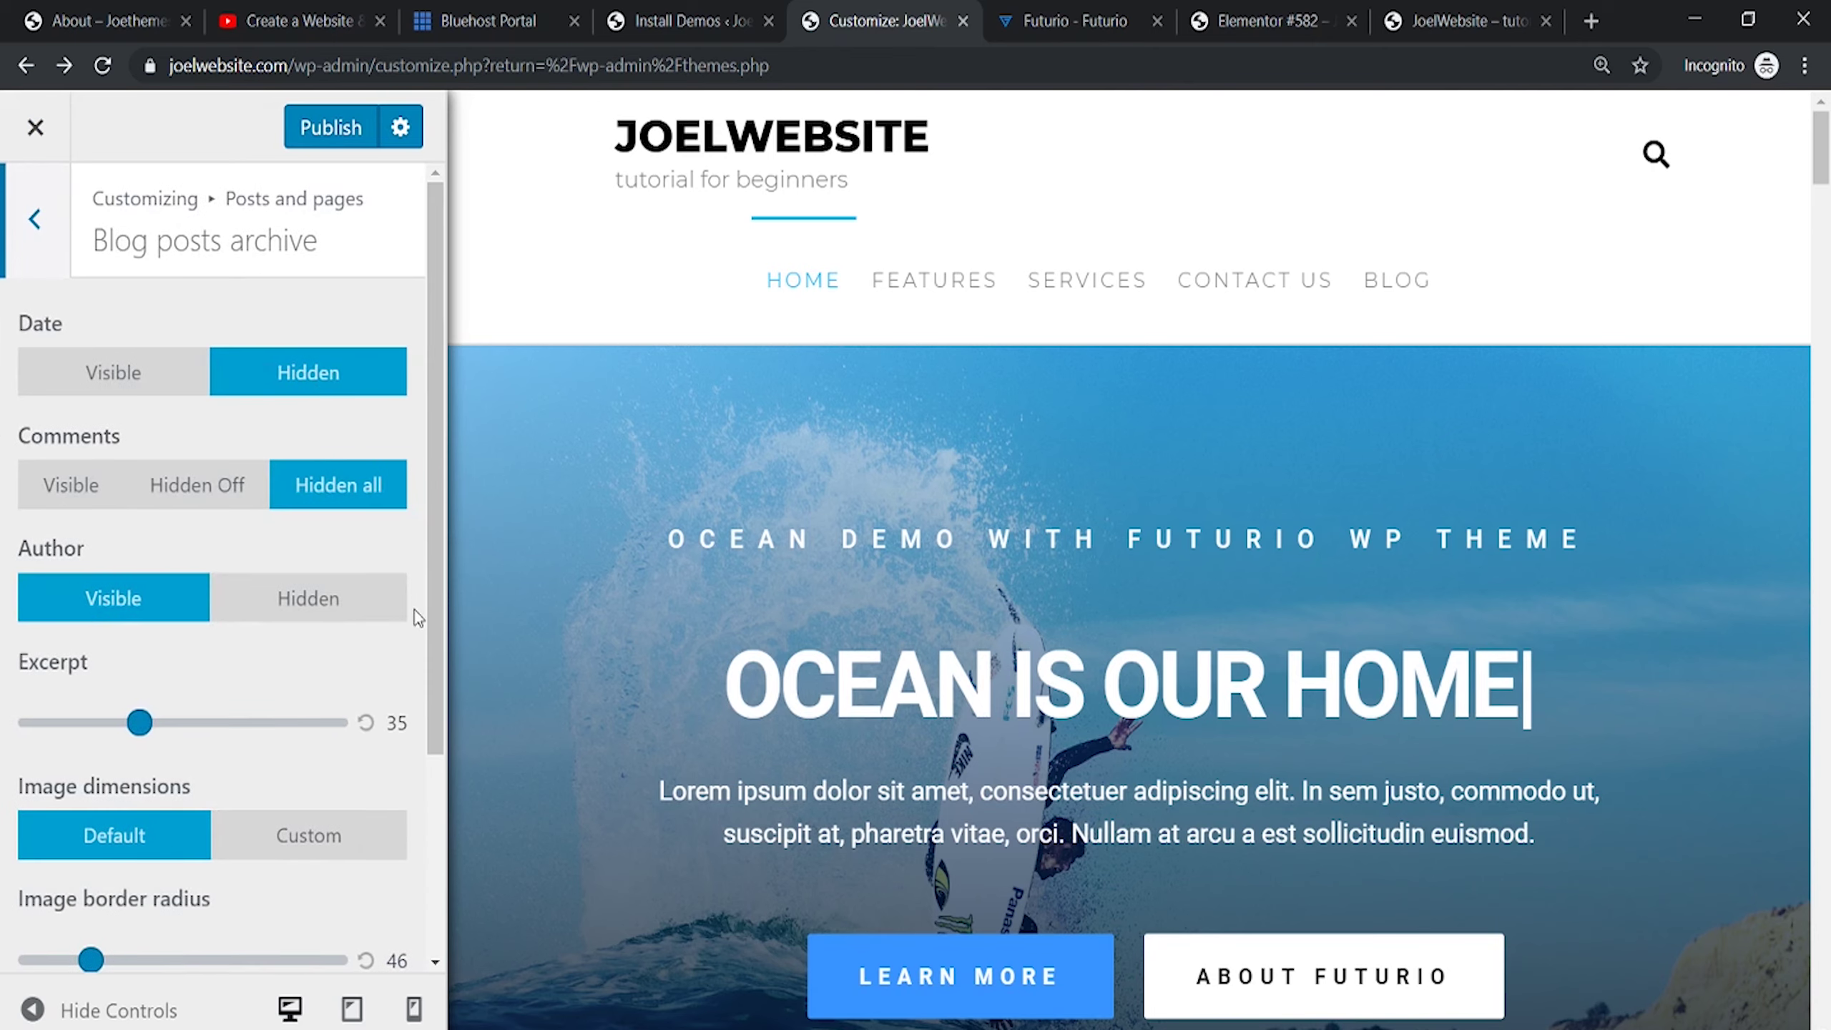
pyautogui.moveTo(436, 631); pyautogui.dragTo(442, 902)
pyautogui.scroll(5, 380, 478)
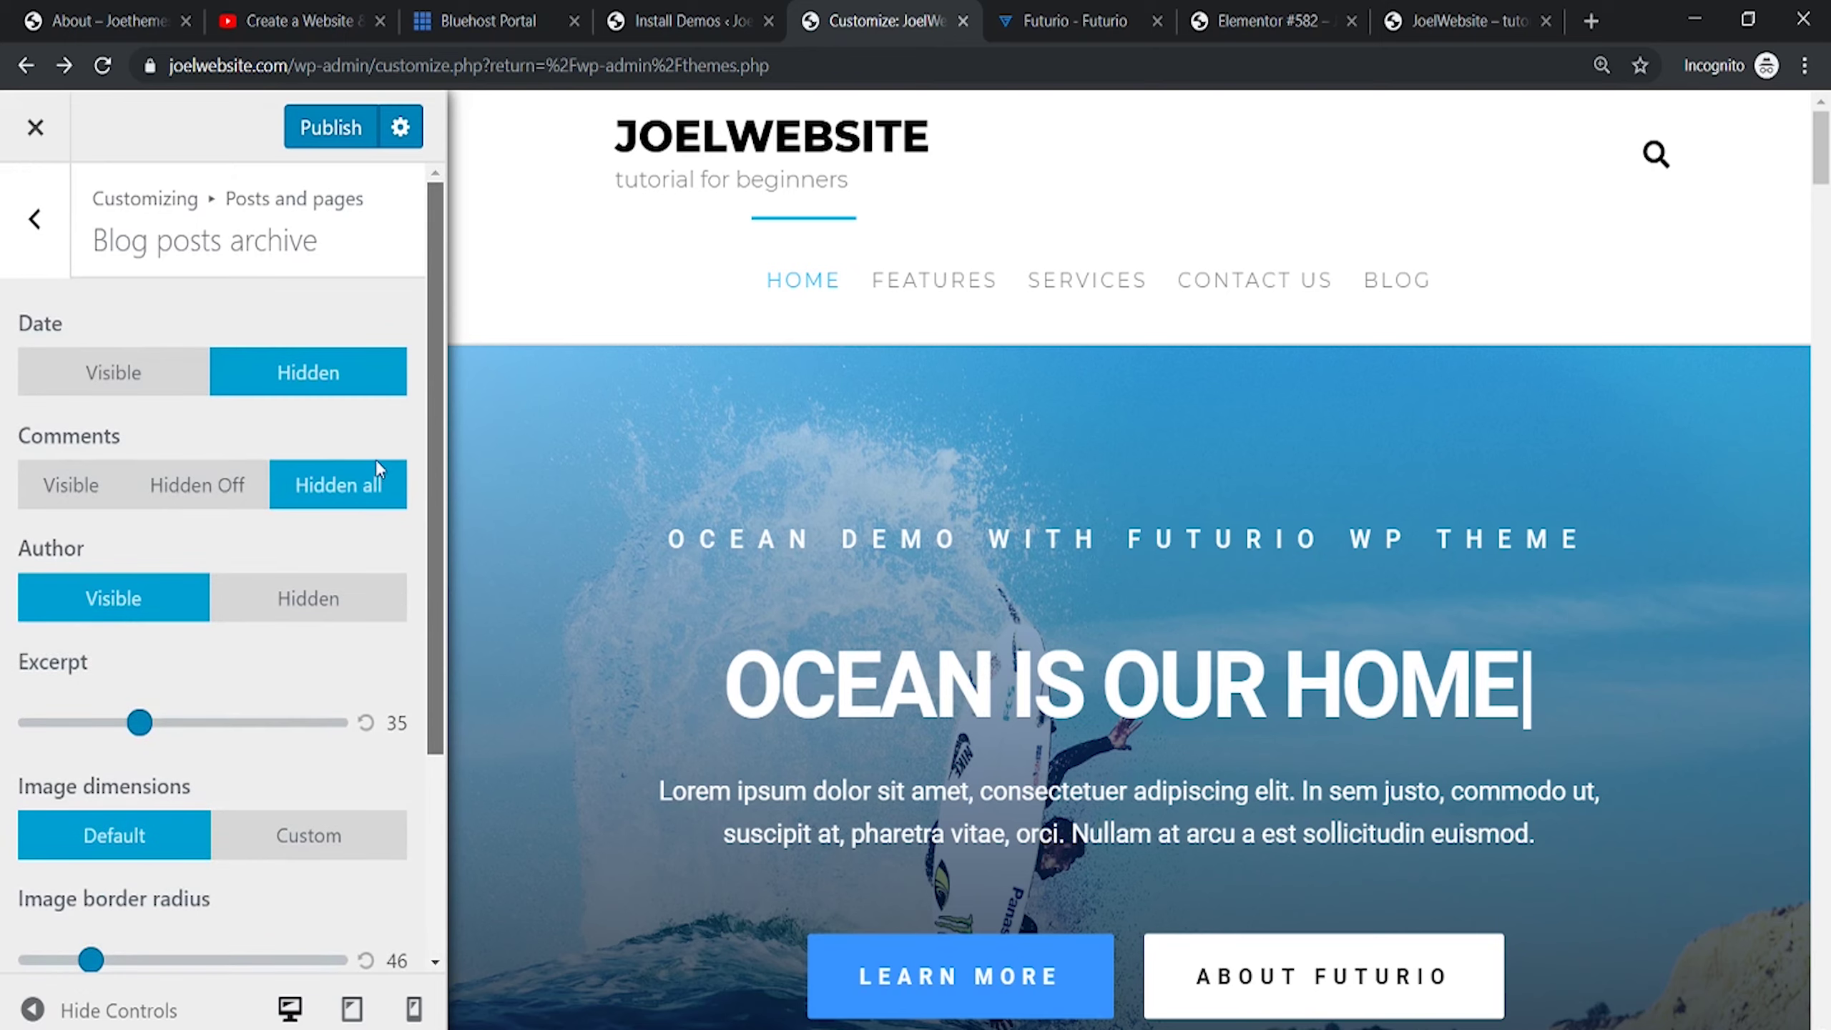
pyautogui.click(35, 217)
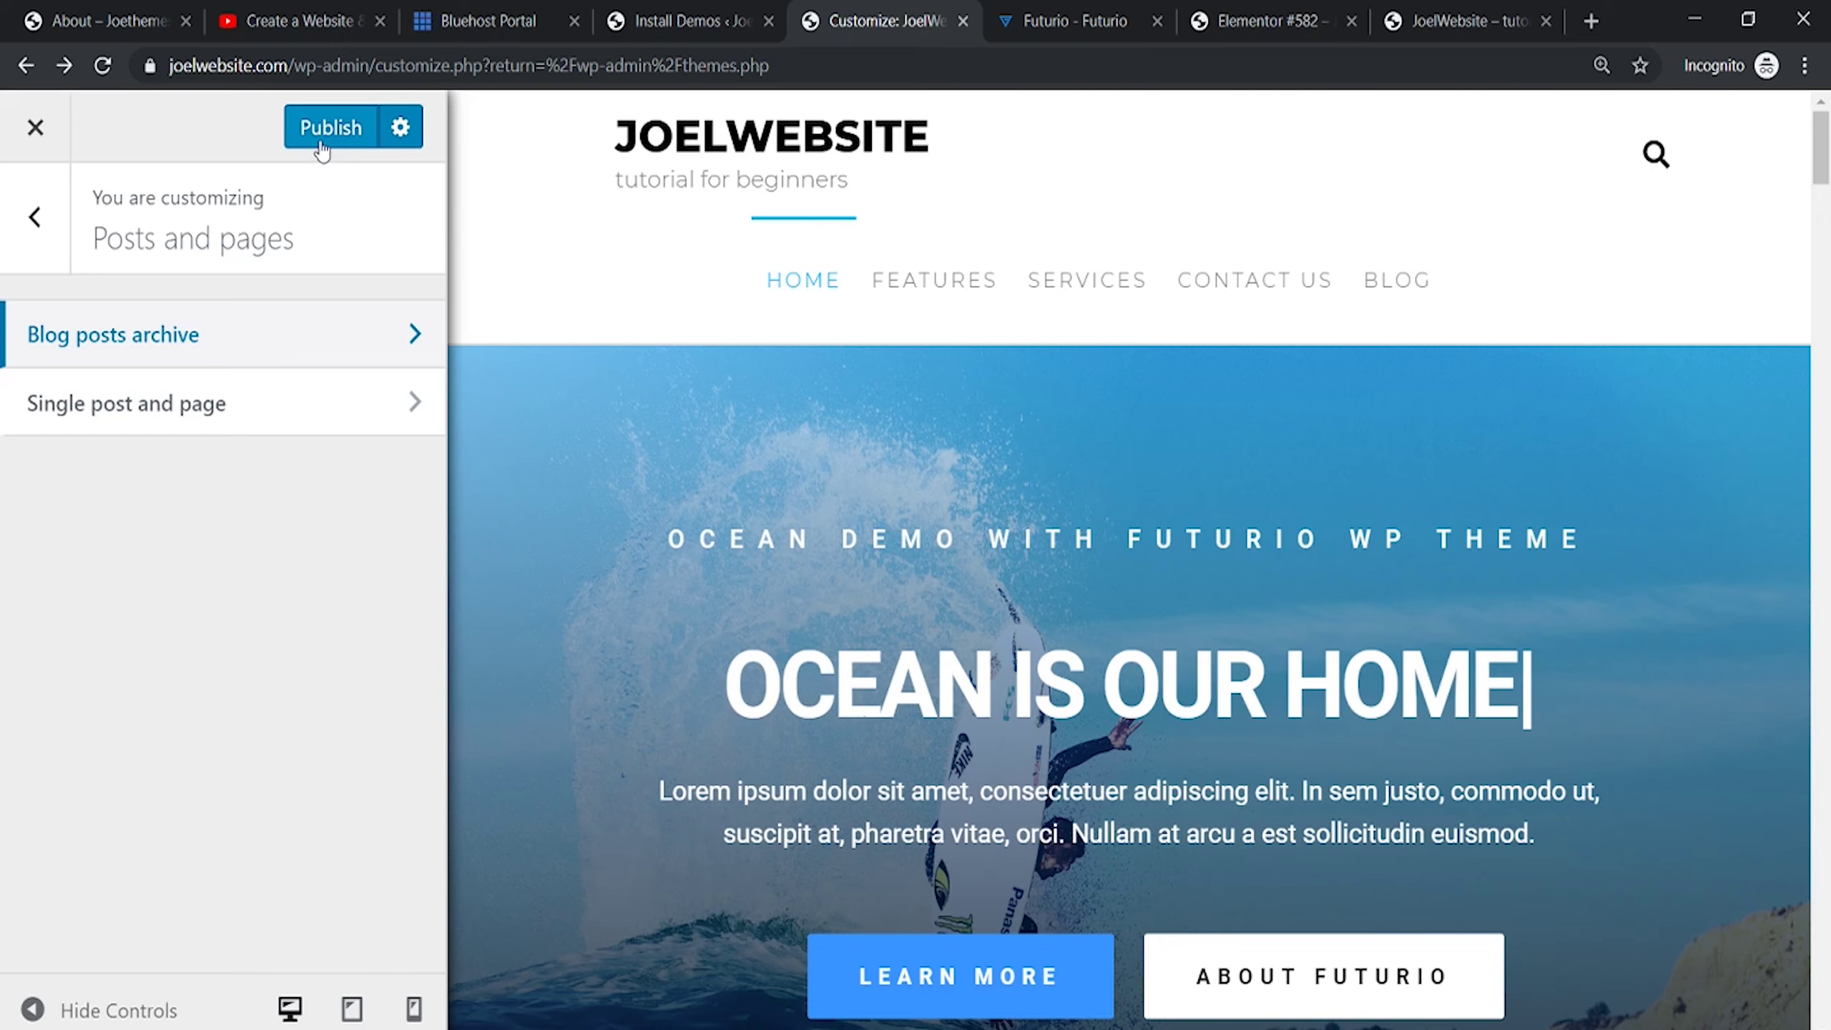
pyautogui.click(48, 265)
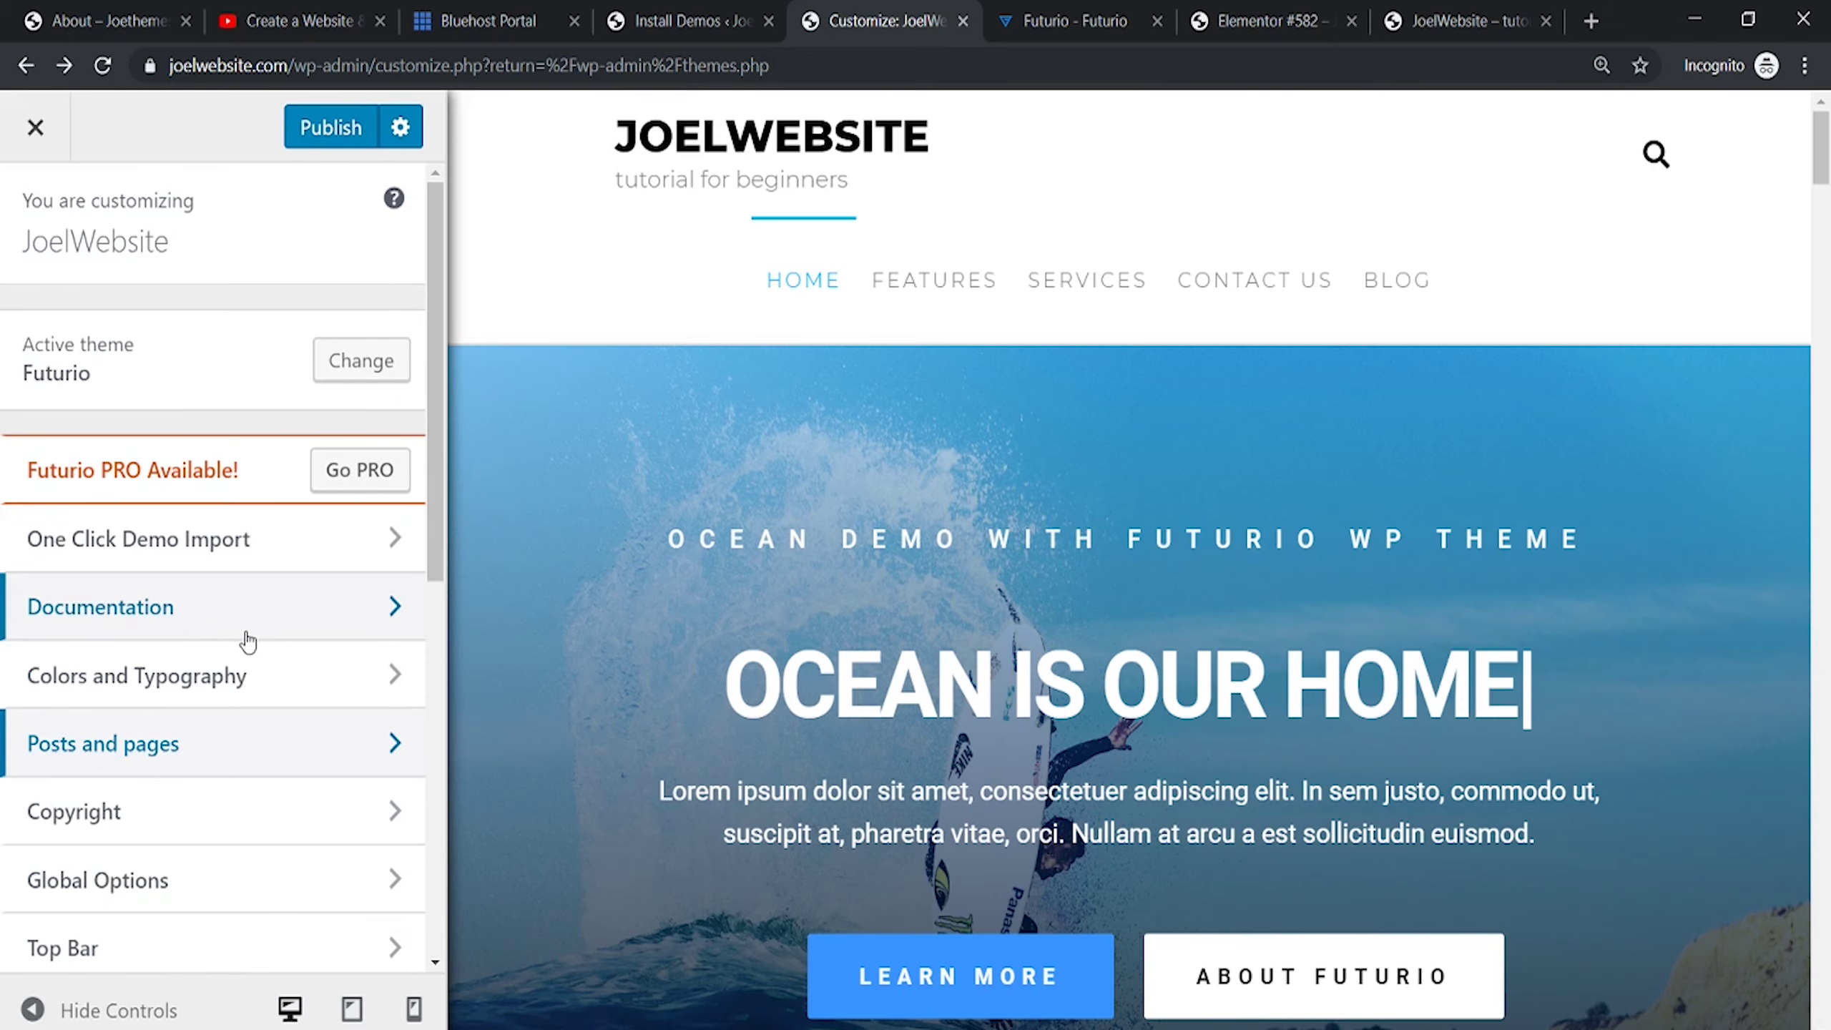
# Examine the Homepage Settings and look through the homepage in the live preview
pyautogui.scroll(-3, 430, 660)
pyautogui.moveTo(430, 660); pyautogui.dragTo(418, 925)
pyautogui.click(198, 872)
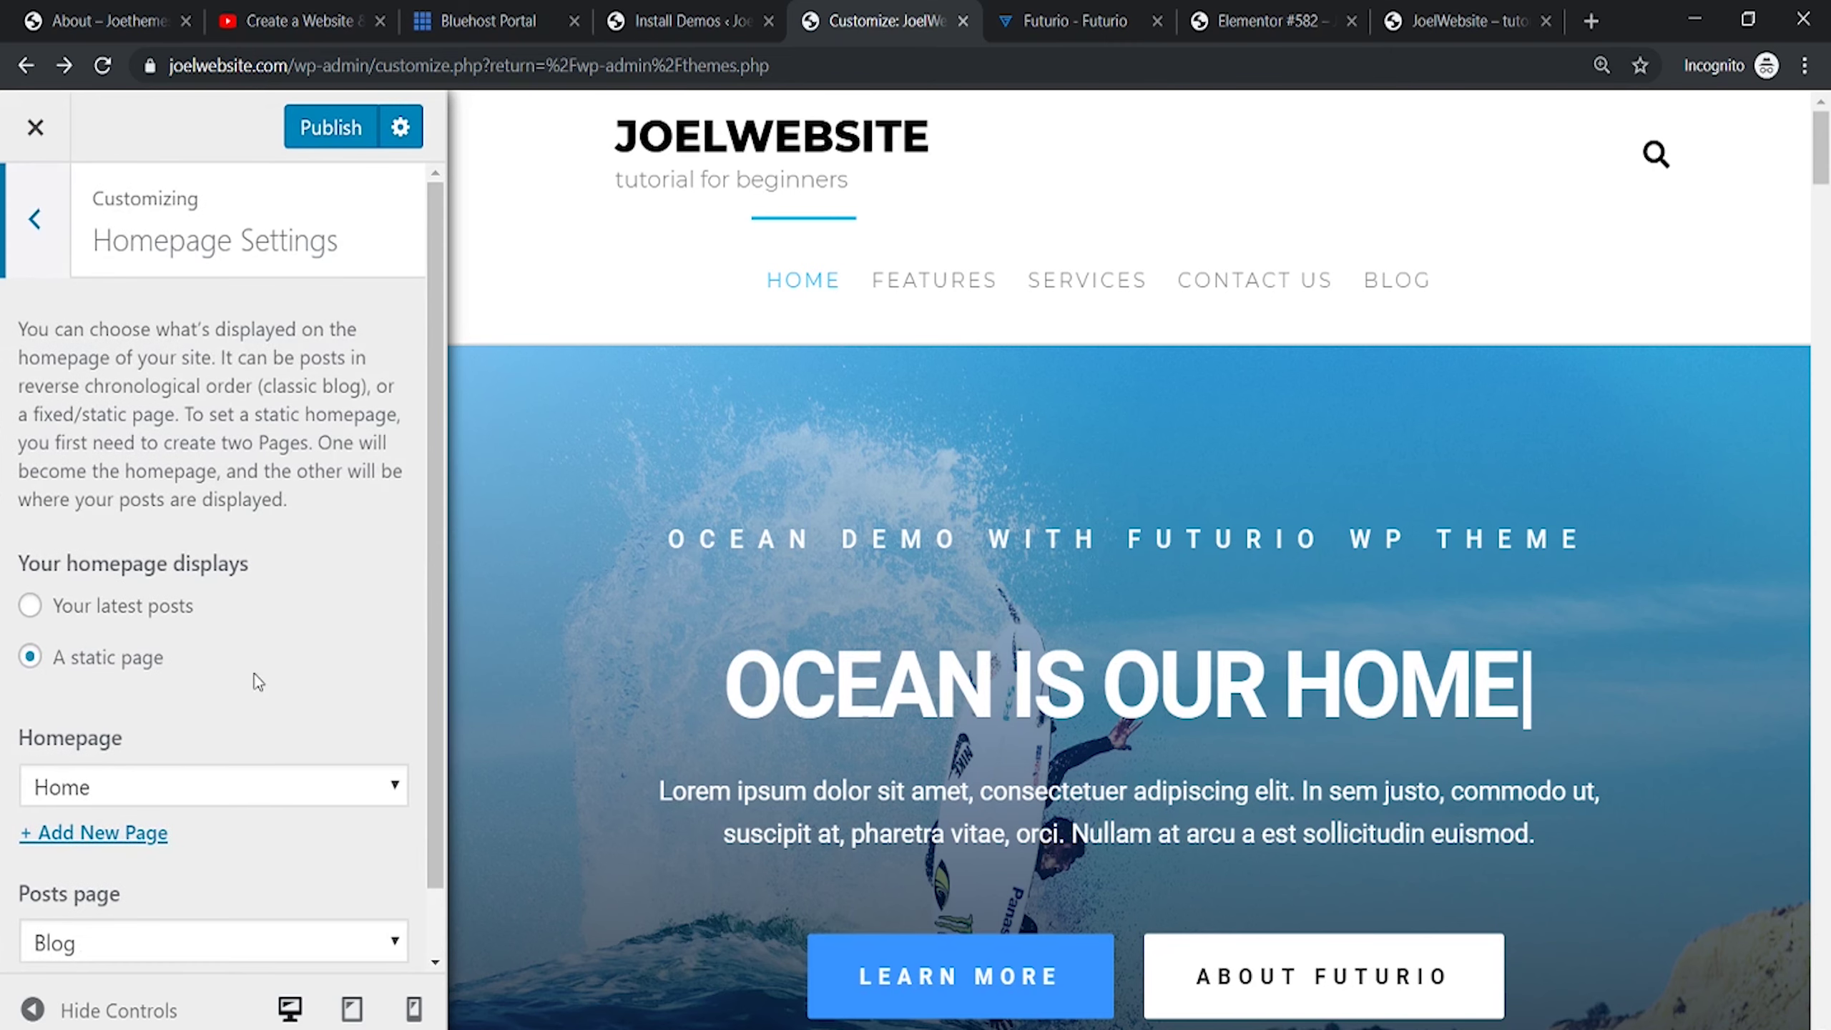
pyautogui.moveTo(439, 701); pyautogui.dragTo(439, 777)
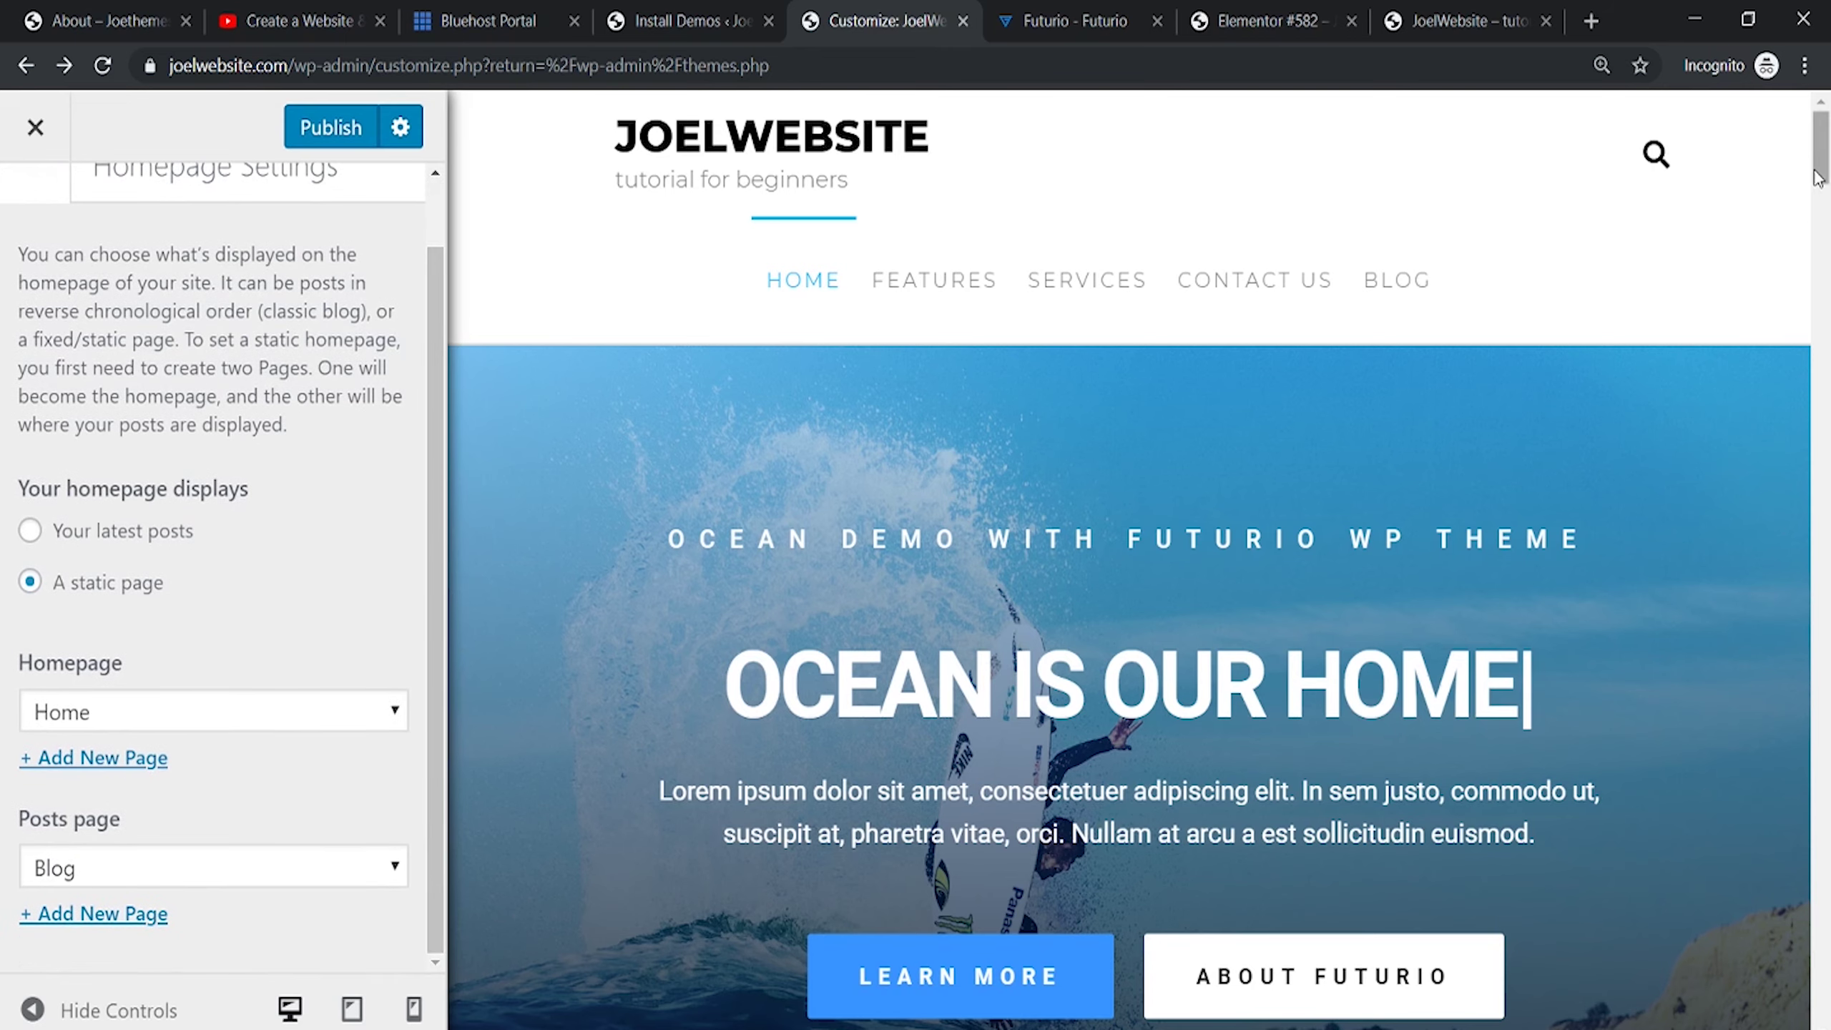
pyautogui.moveTo(1822, 171); pyautogui.dragTo(1820, 837)
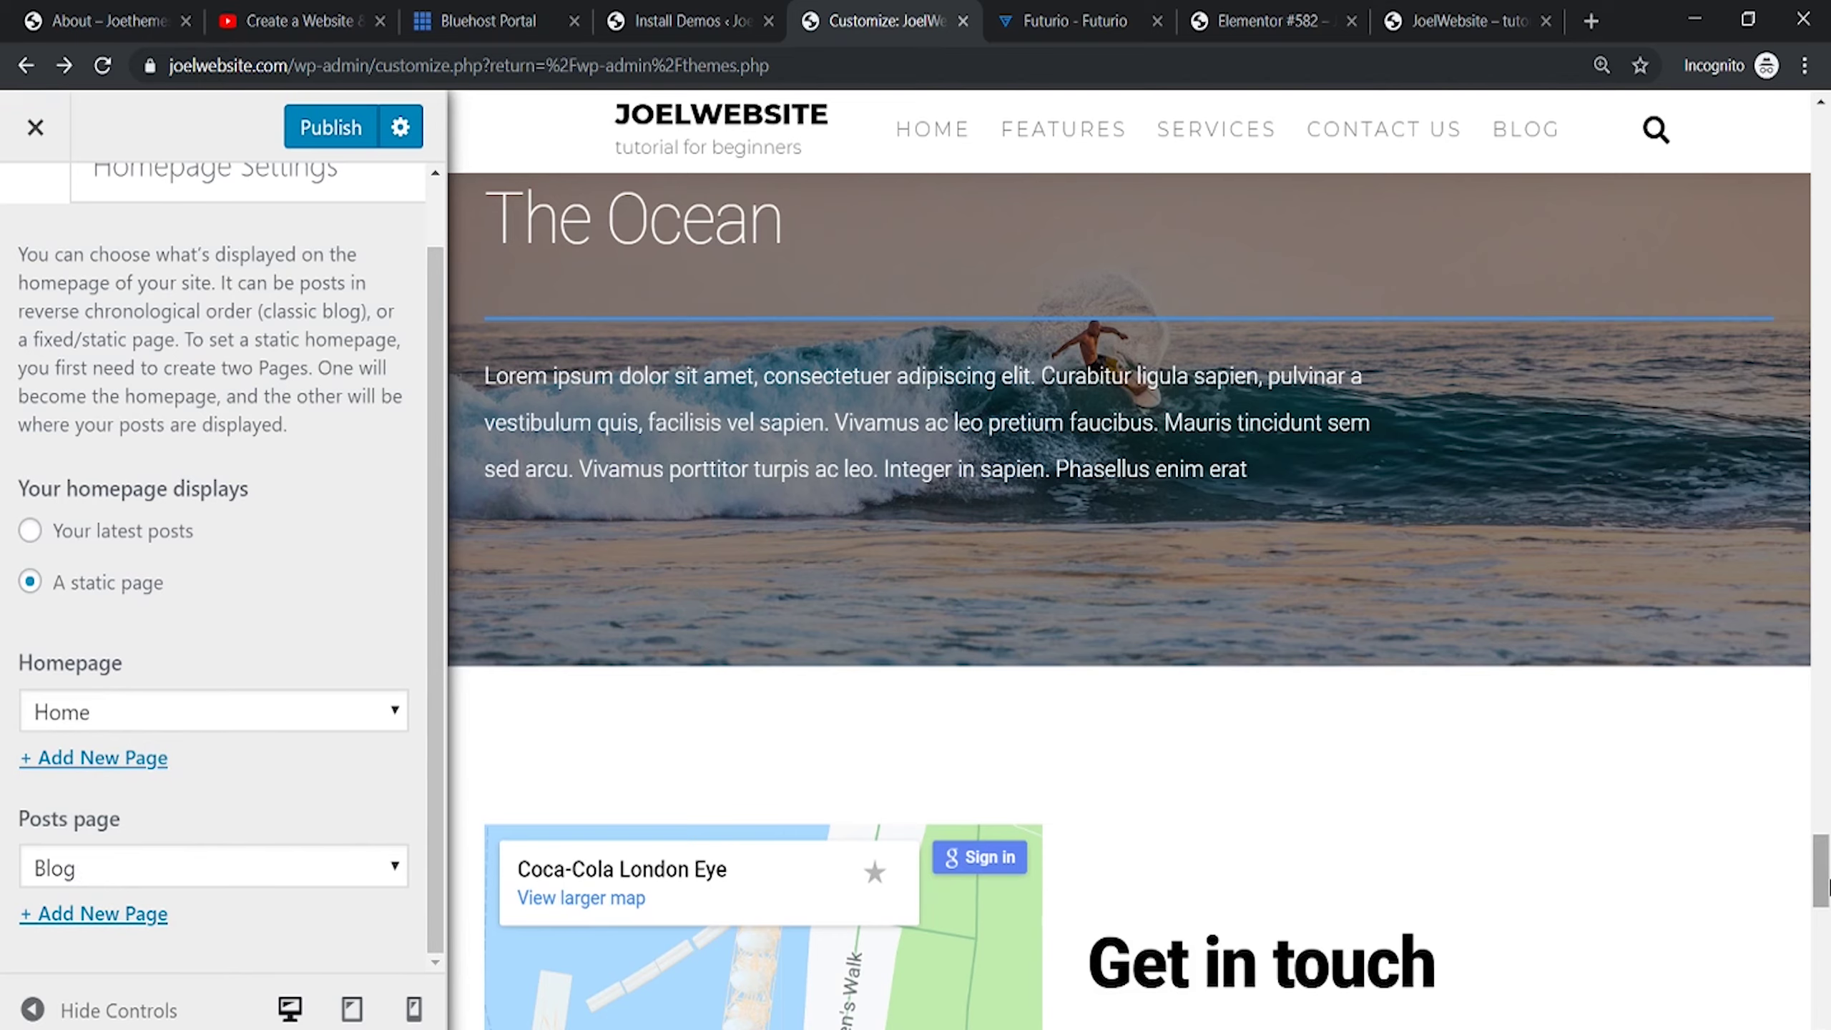
# Look back over the homepage preview and leave the Customizer for the Themes screen
pyautogui.moveTo(1820, 869); pyautogui.dragTo(1786, 394)
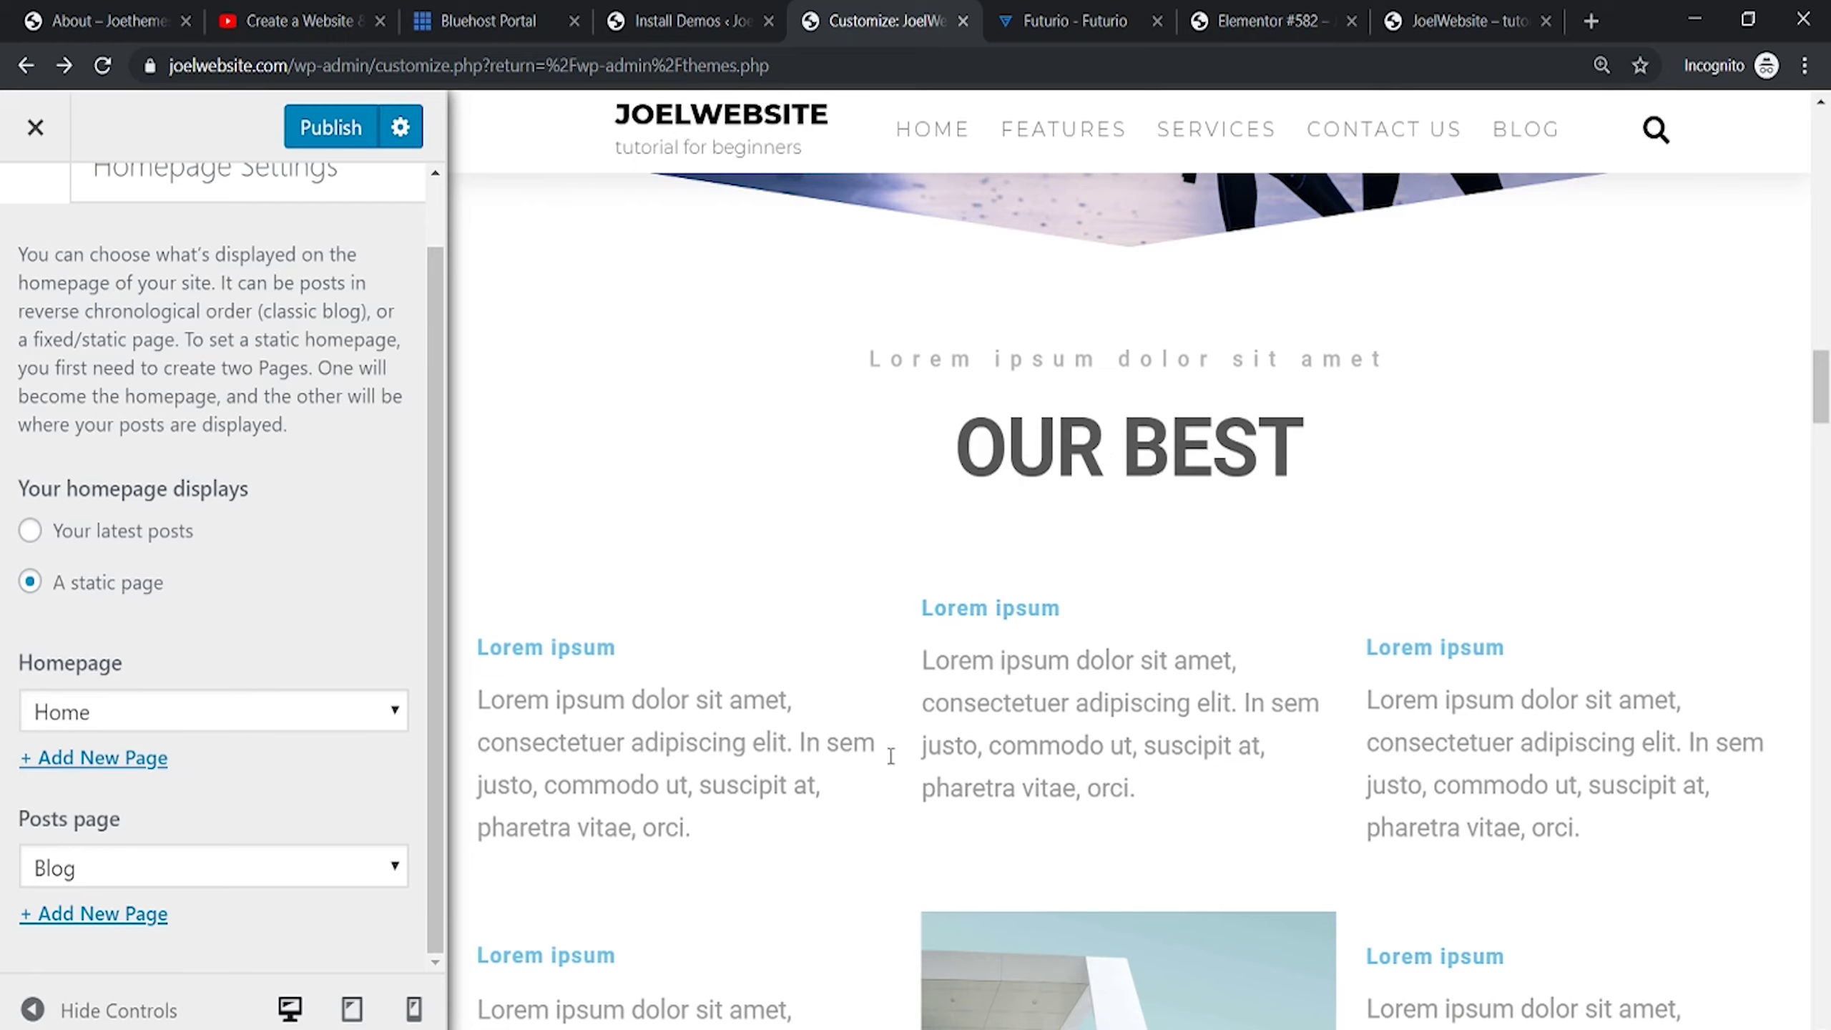
pyautogui.moveTo(1809, 397); pyautogui.dragTo(1808, 273)
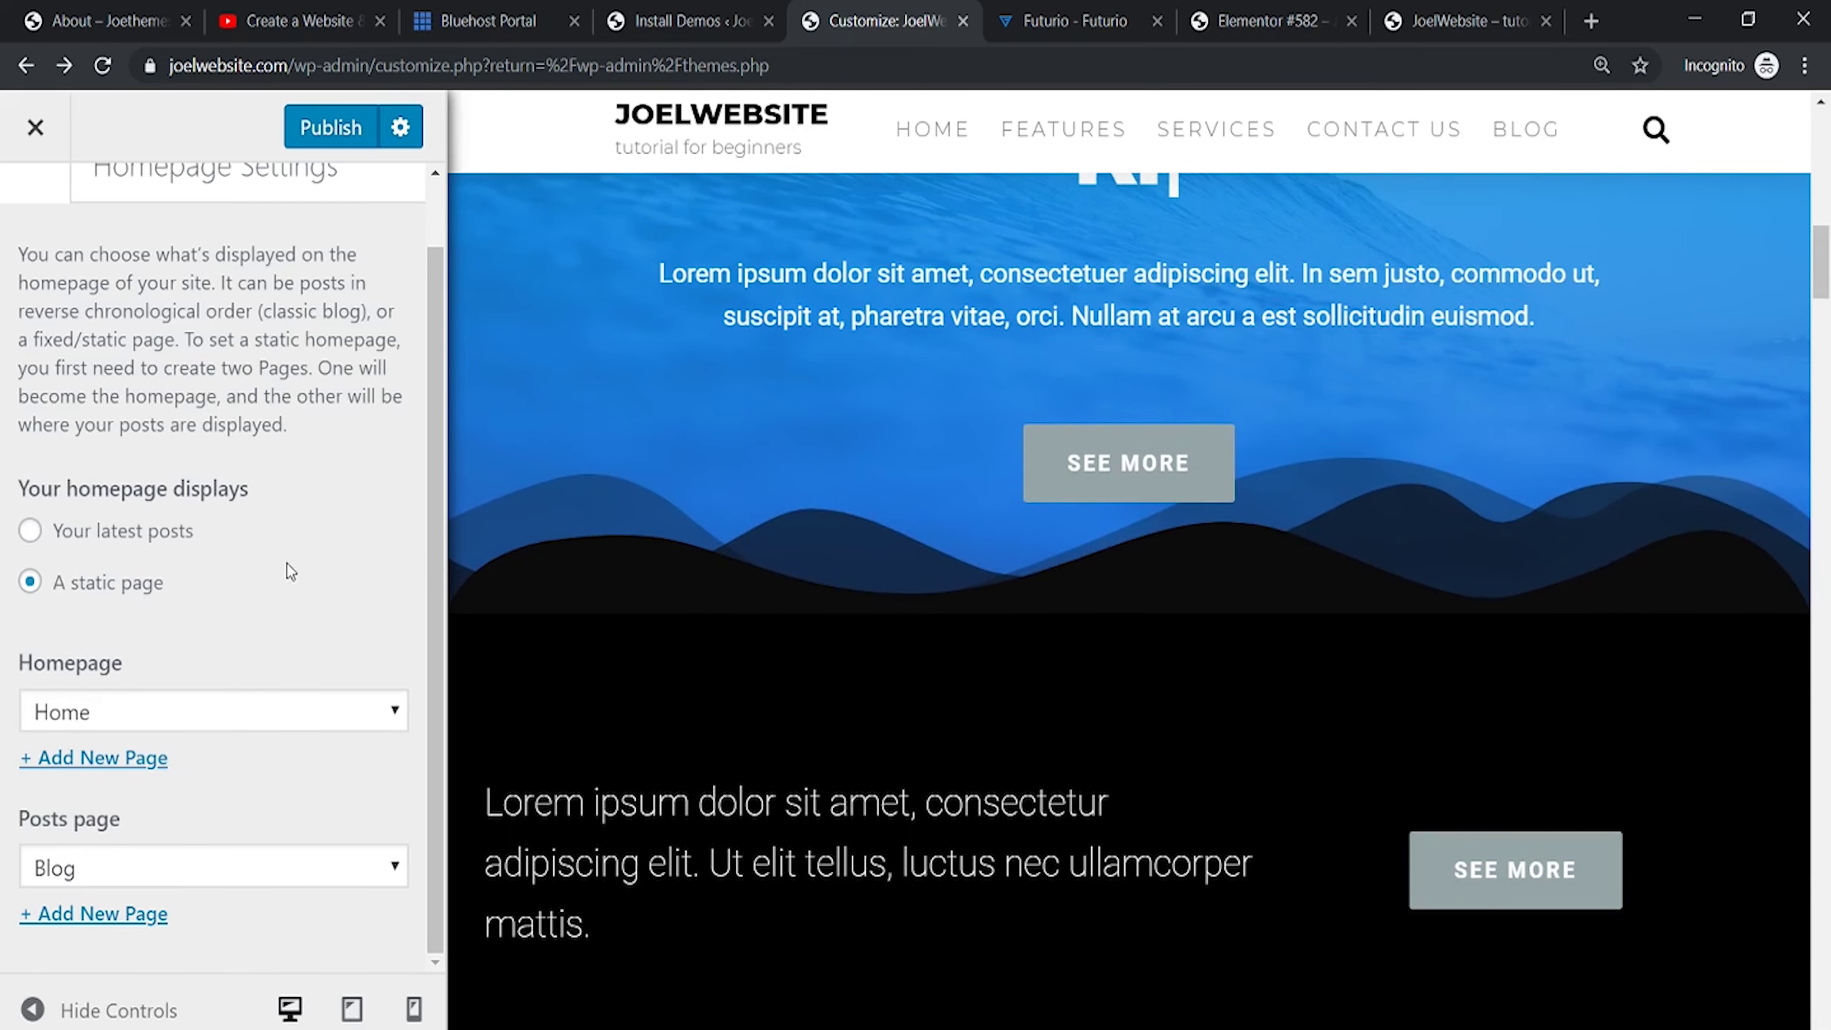
pyautogui.click(47, 151)
pyautogui.click(1020, 237)
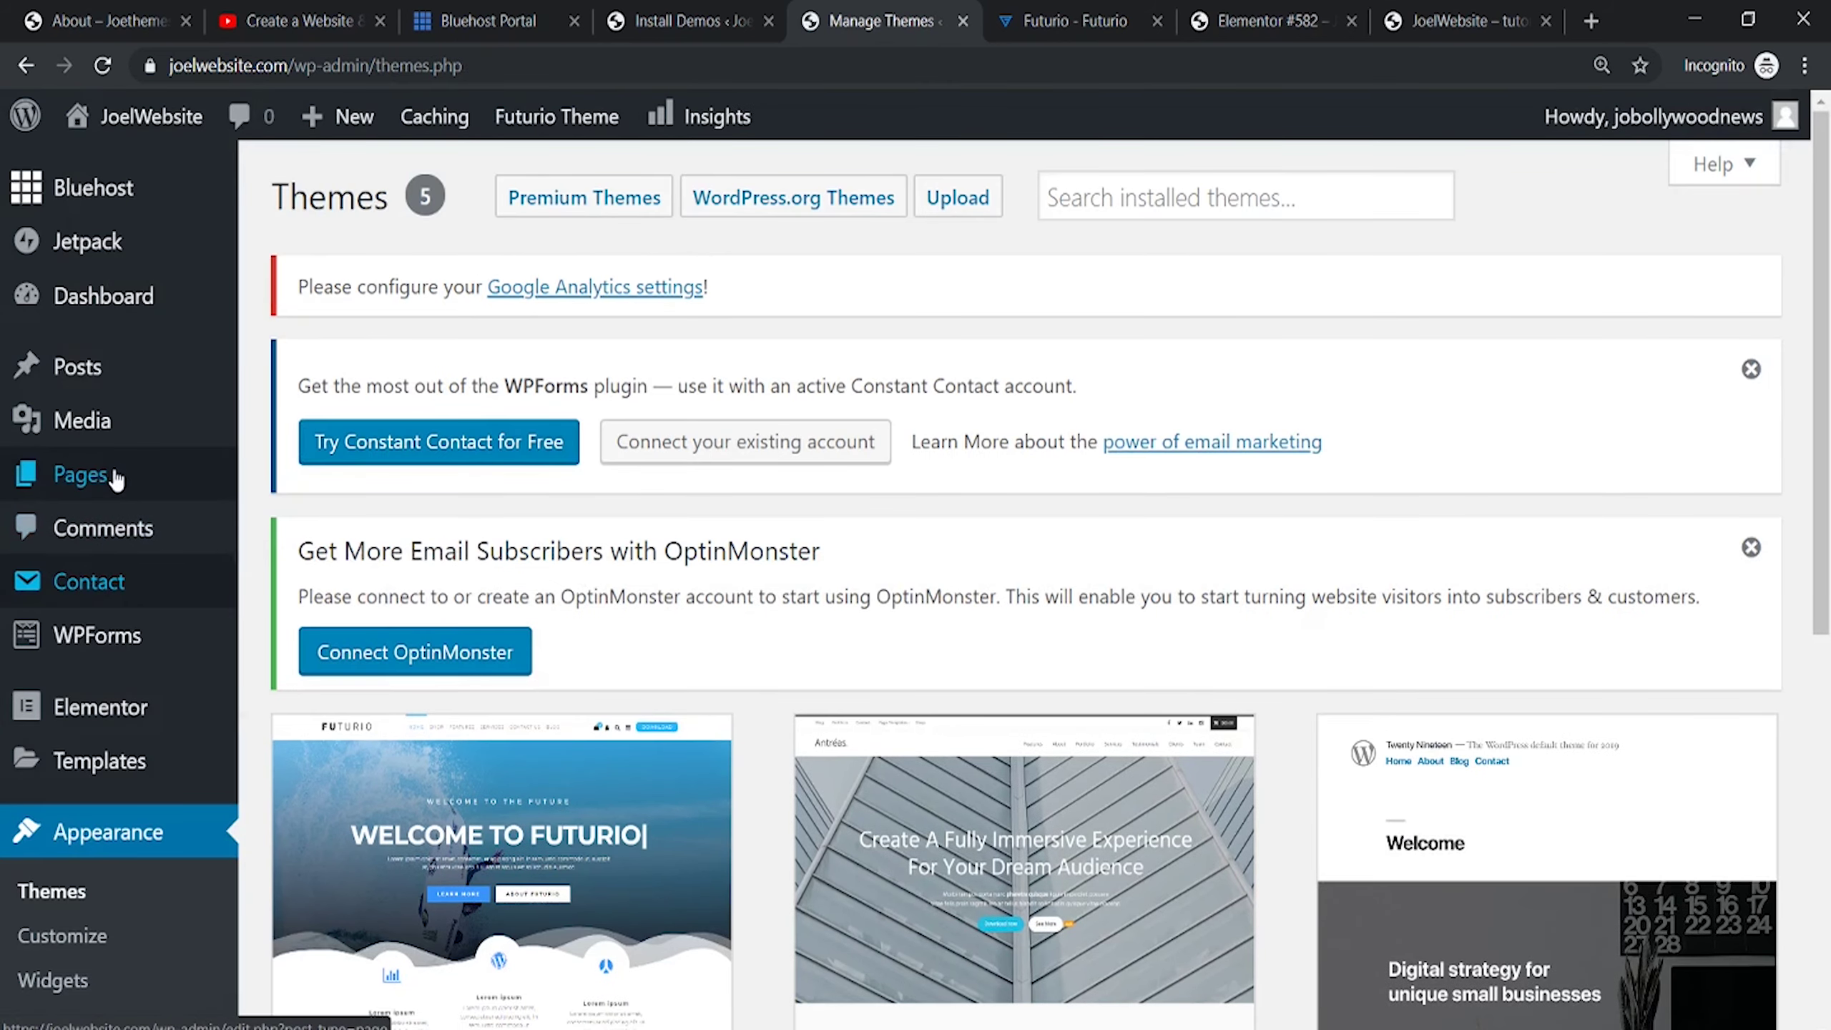
# Open the list of all pages and open the Home front page for editing
pyautogui.moveTo(115, 476)
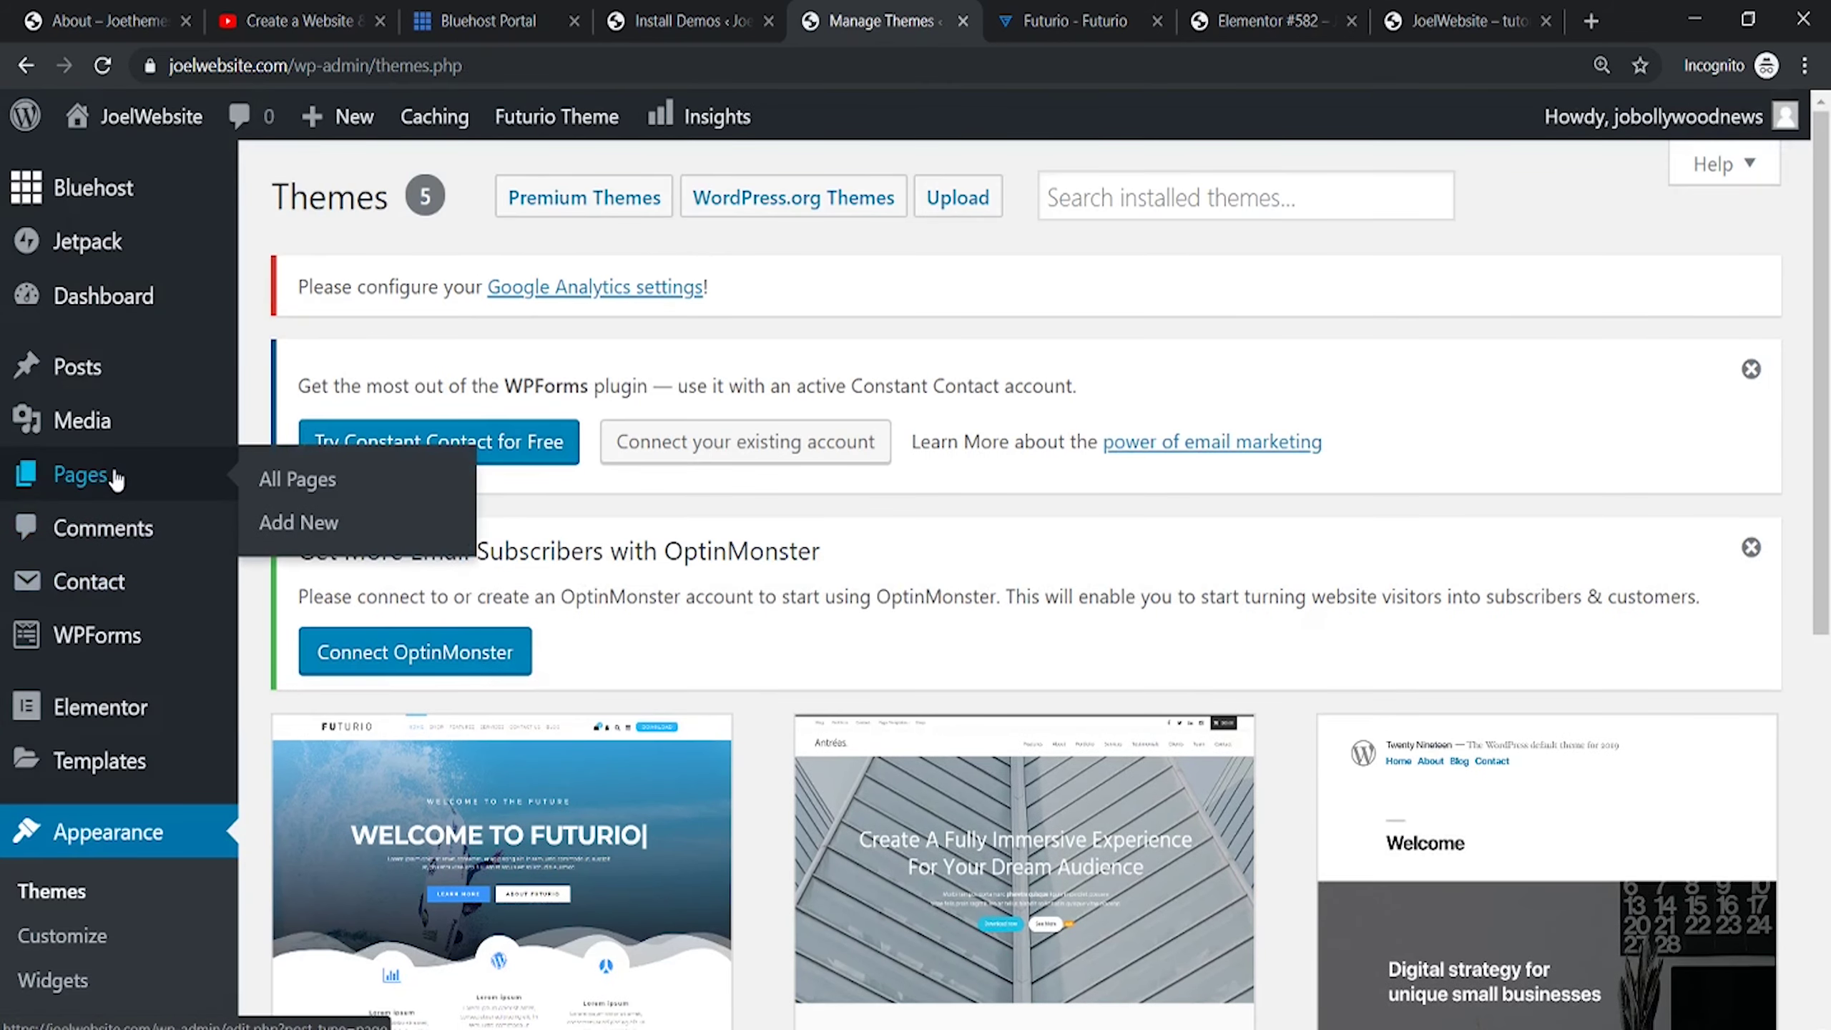
pyautogui.click(281, 480)
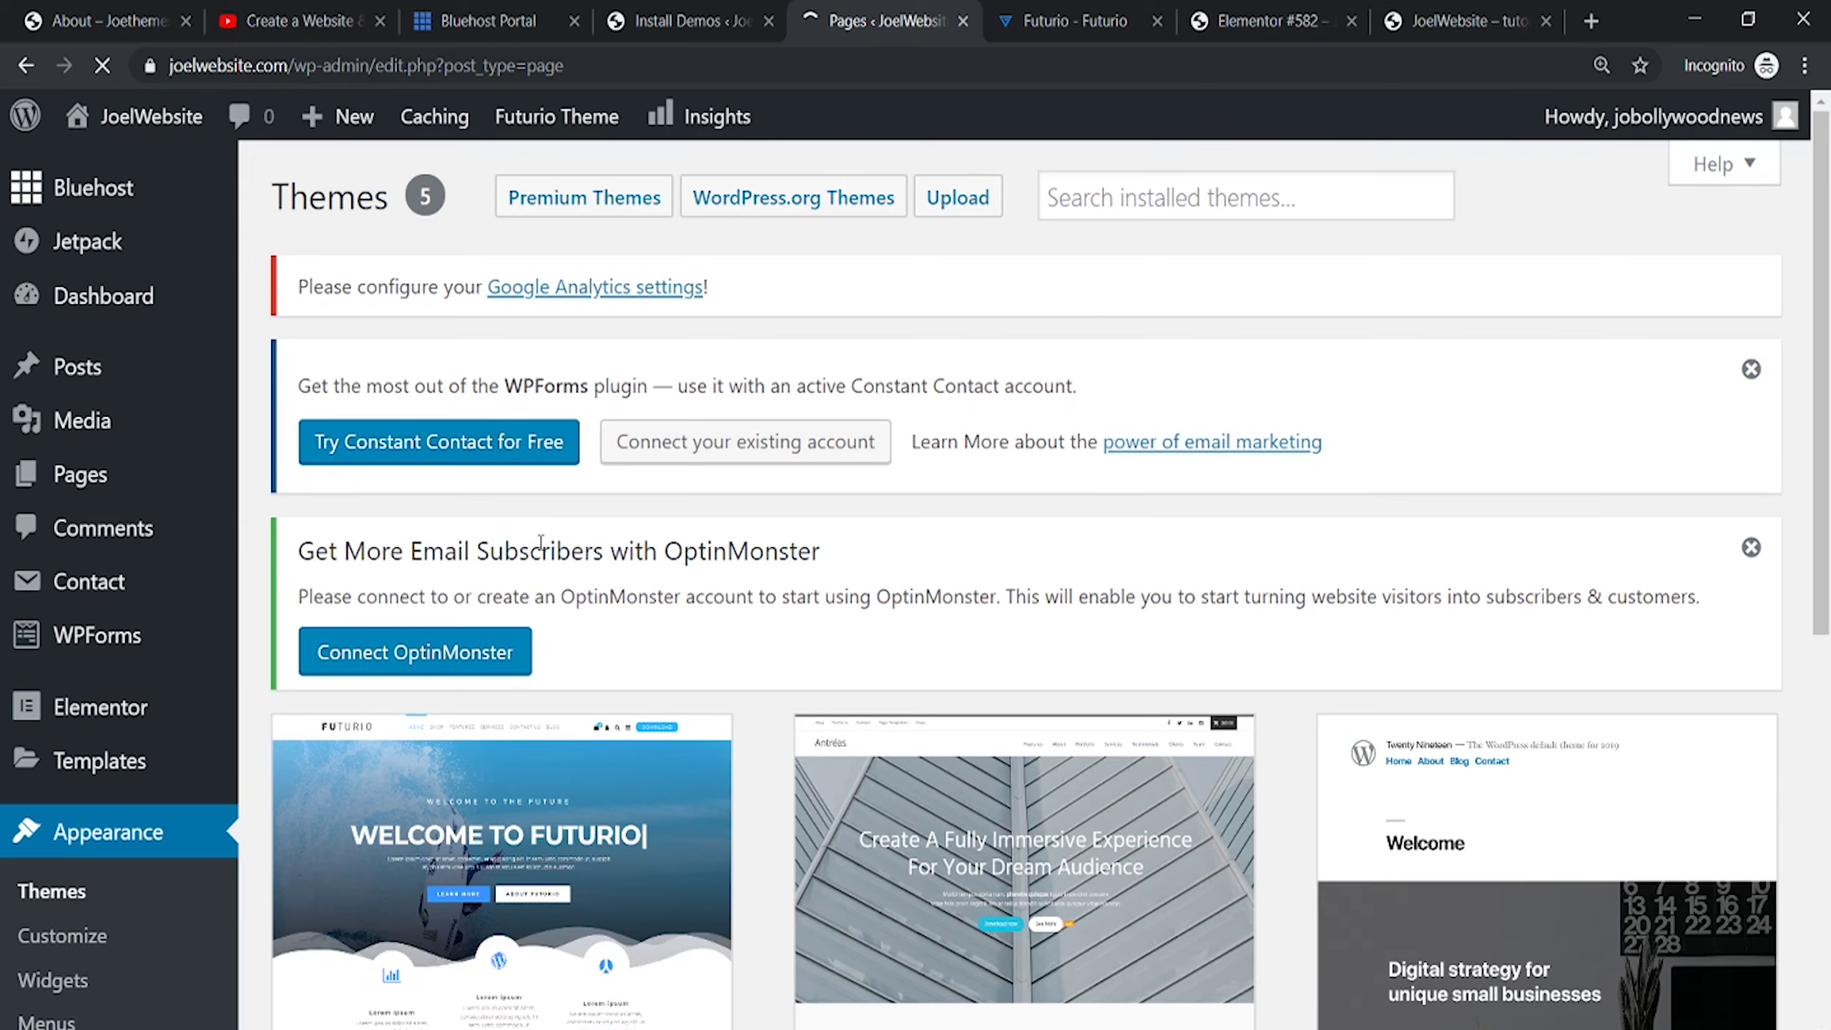
pyautogui.scroll(-5, 548, 570)
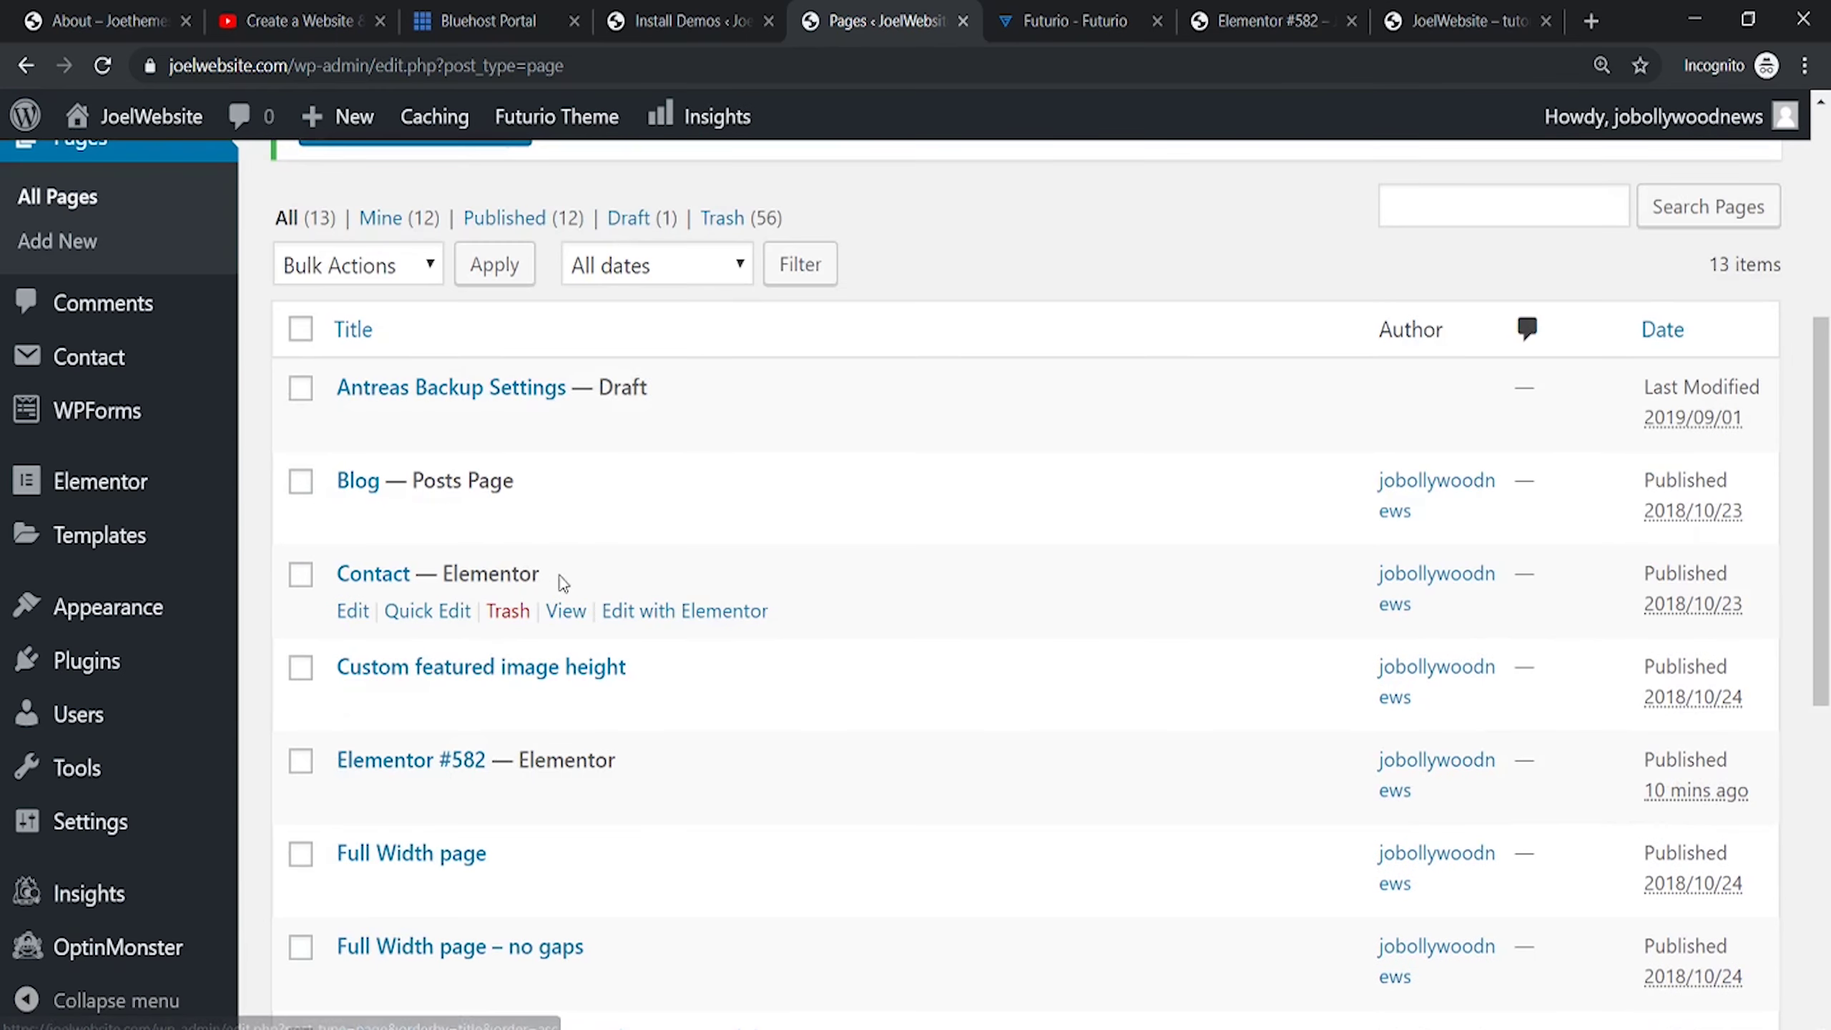
pyautogui.moveTo(1823, 430); pyautogui.dragTo(1827, 685)
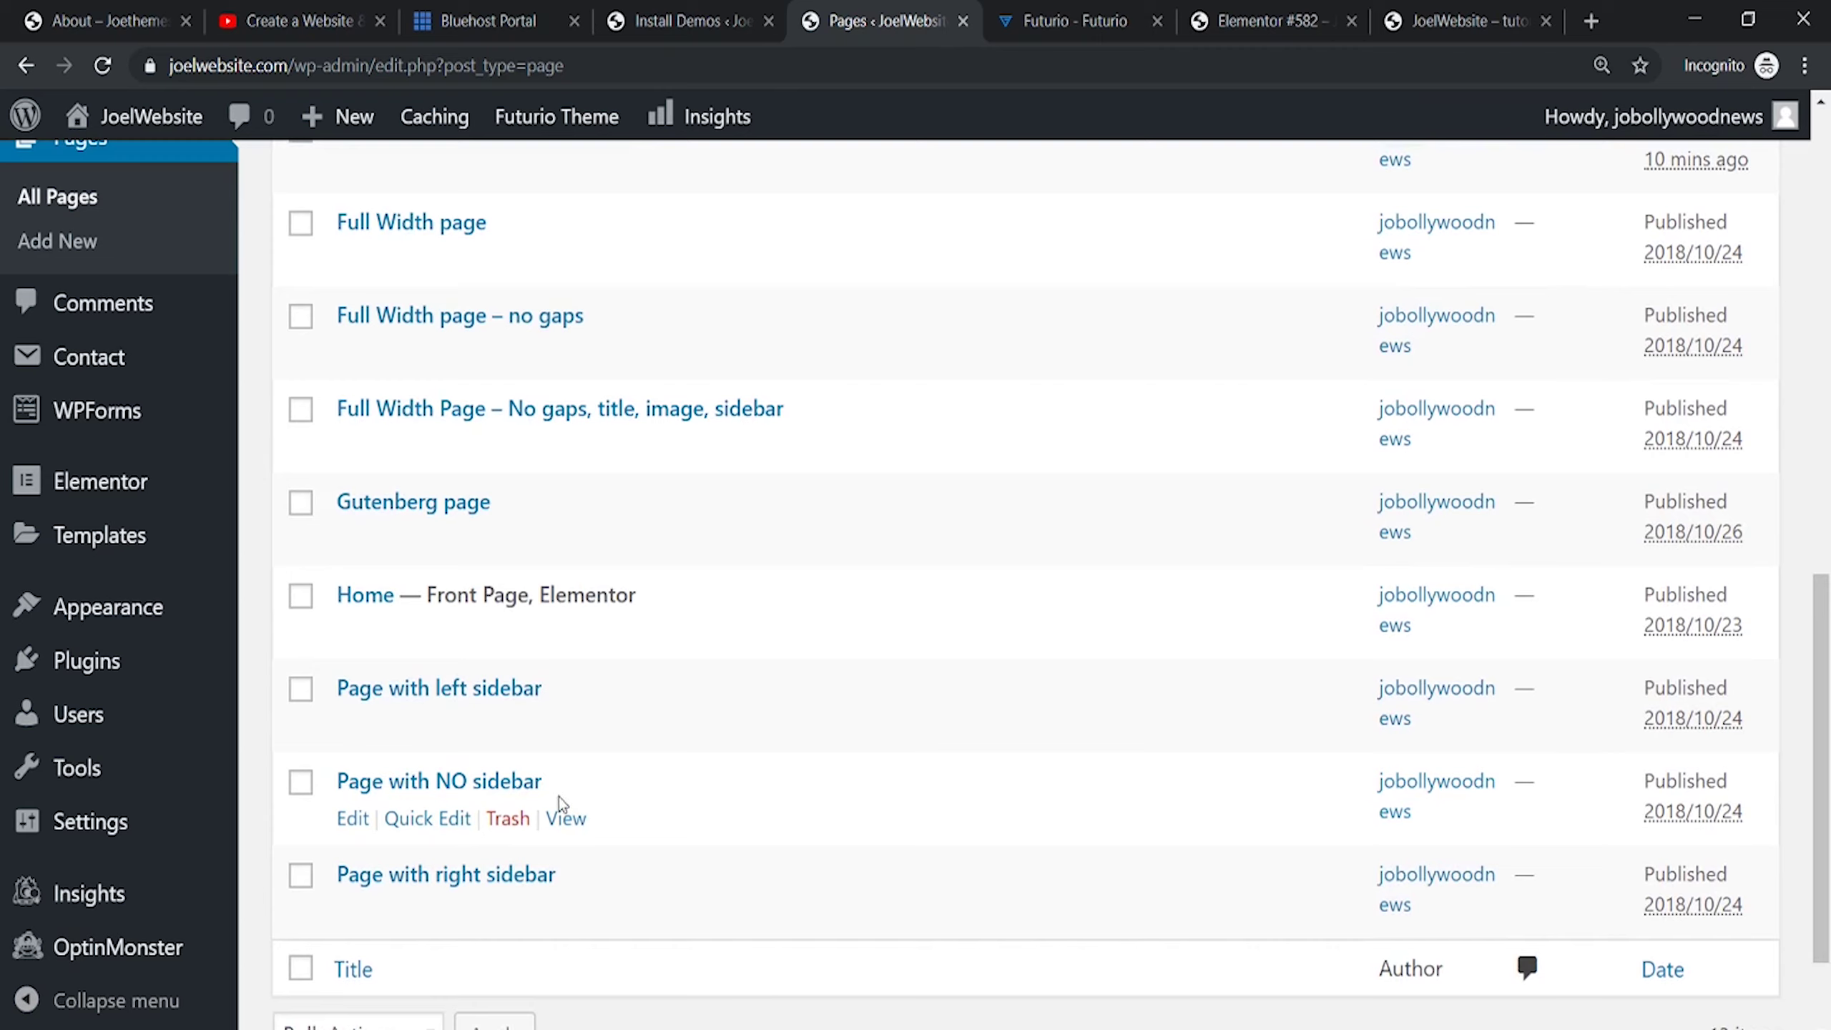
pyautogui.click(353, 632)
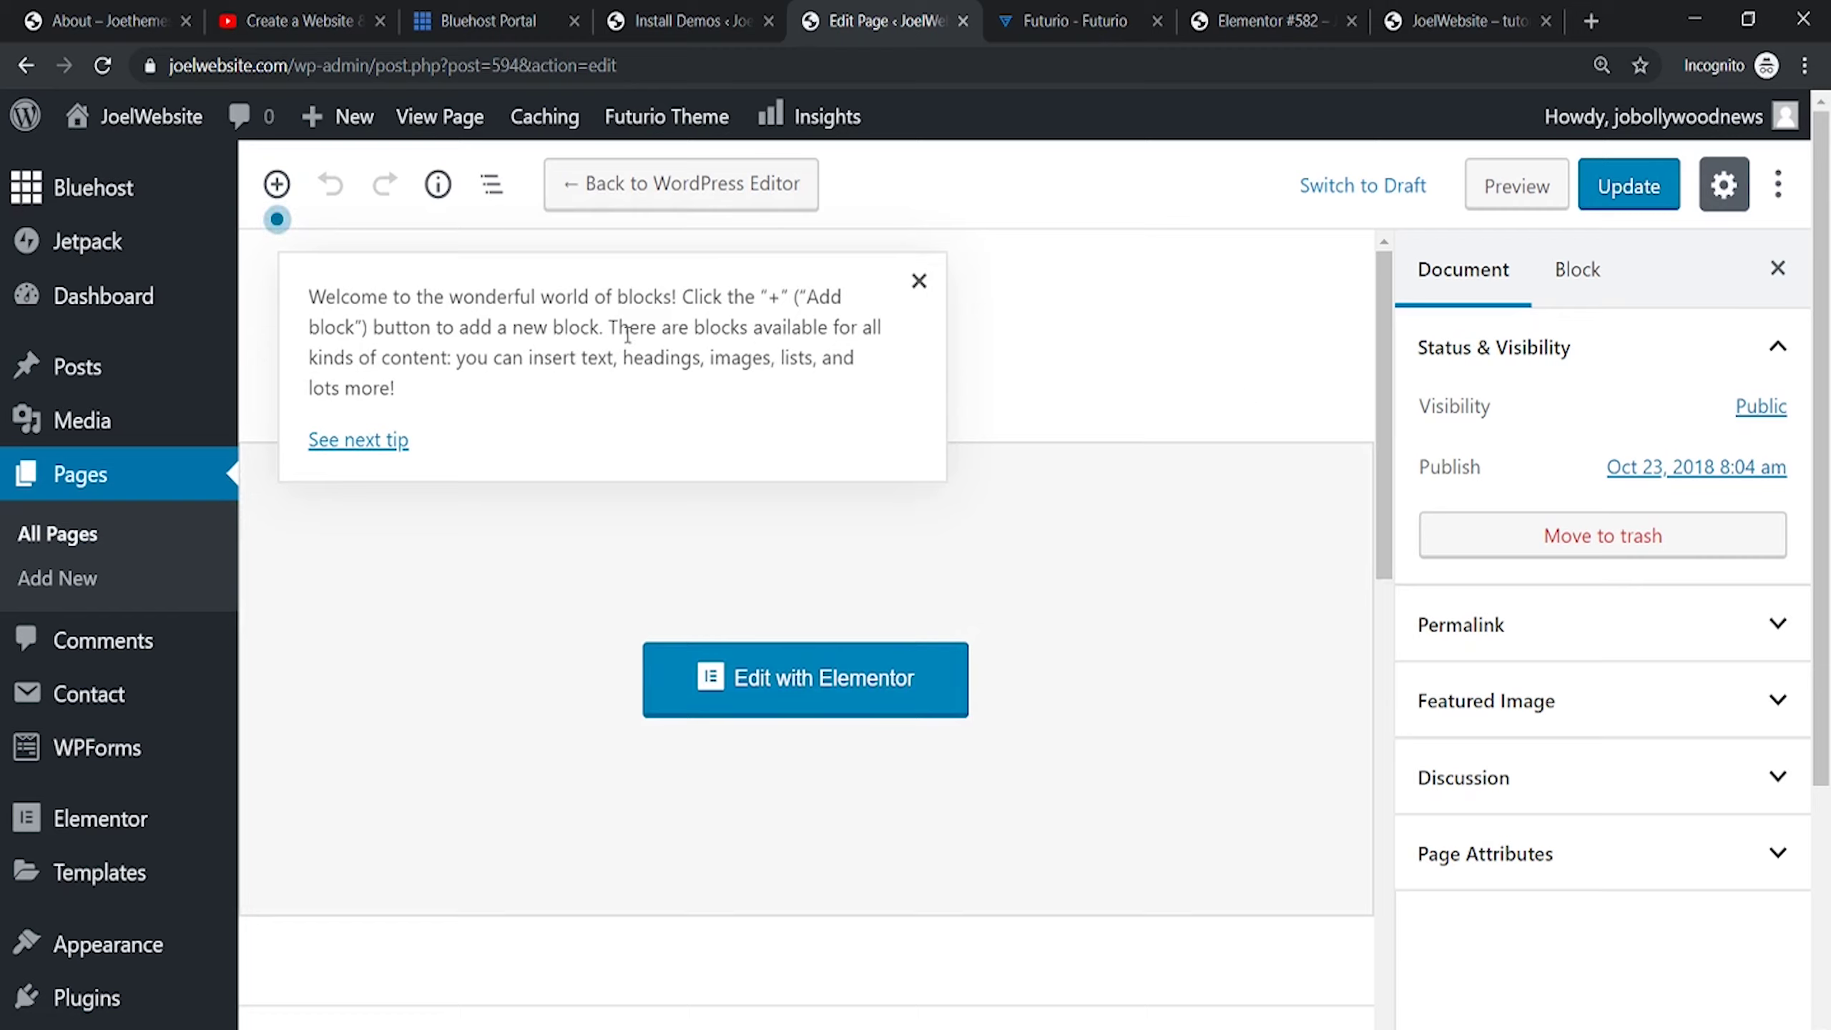
# Dismiss the block editor tip and open the Home page in Elementor, acknowledging the Flexbox changes note
pyautogui.click(919, 281)
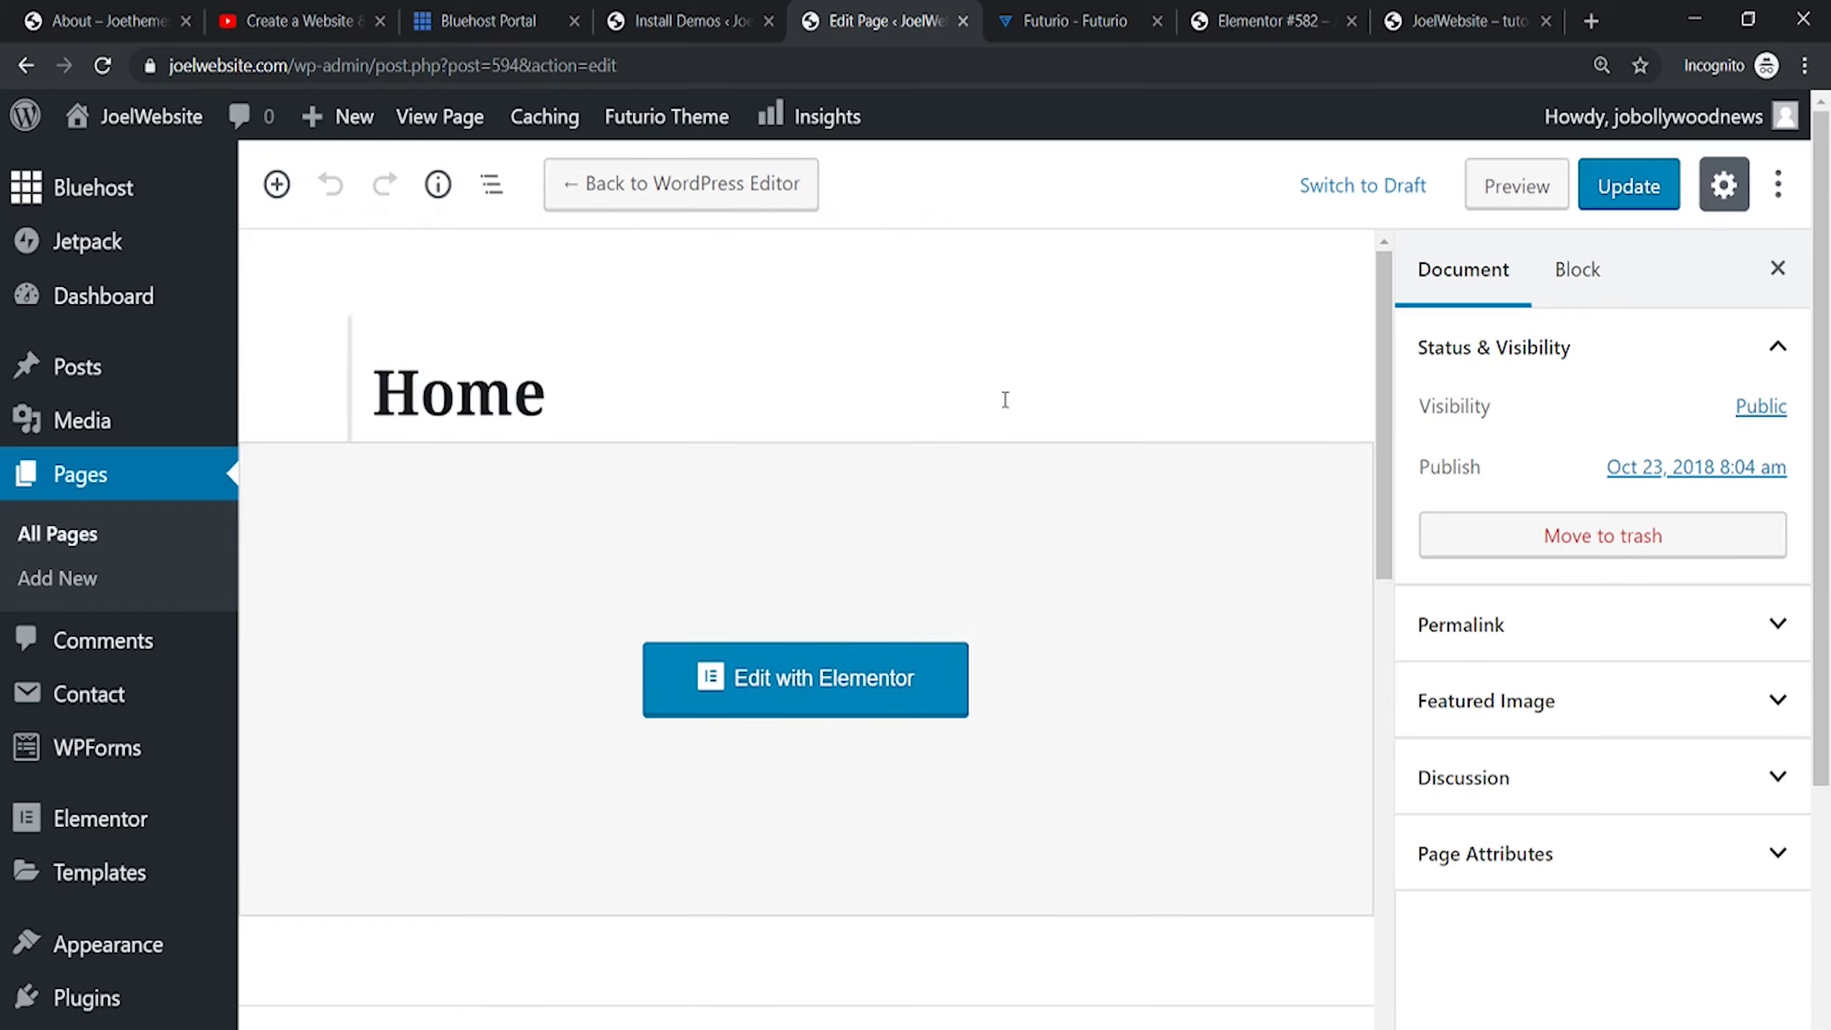
pyautogui.scroll(-1, 1385, 432)
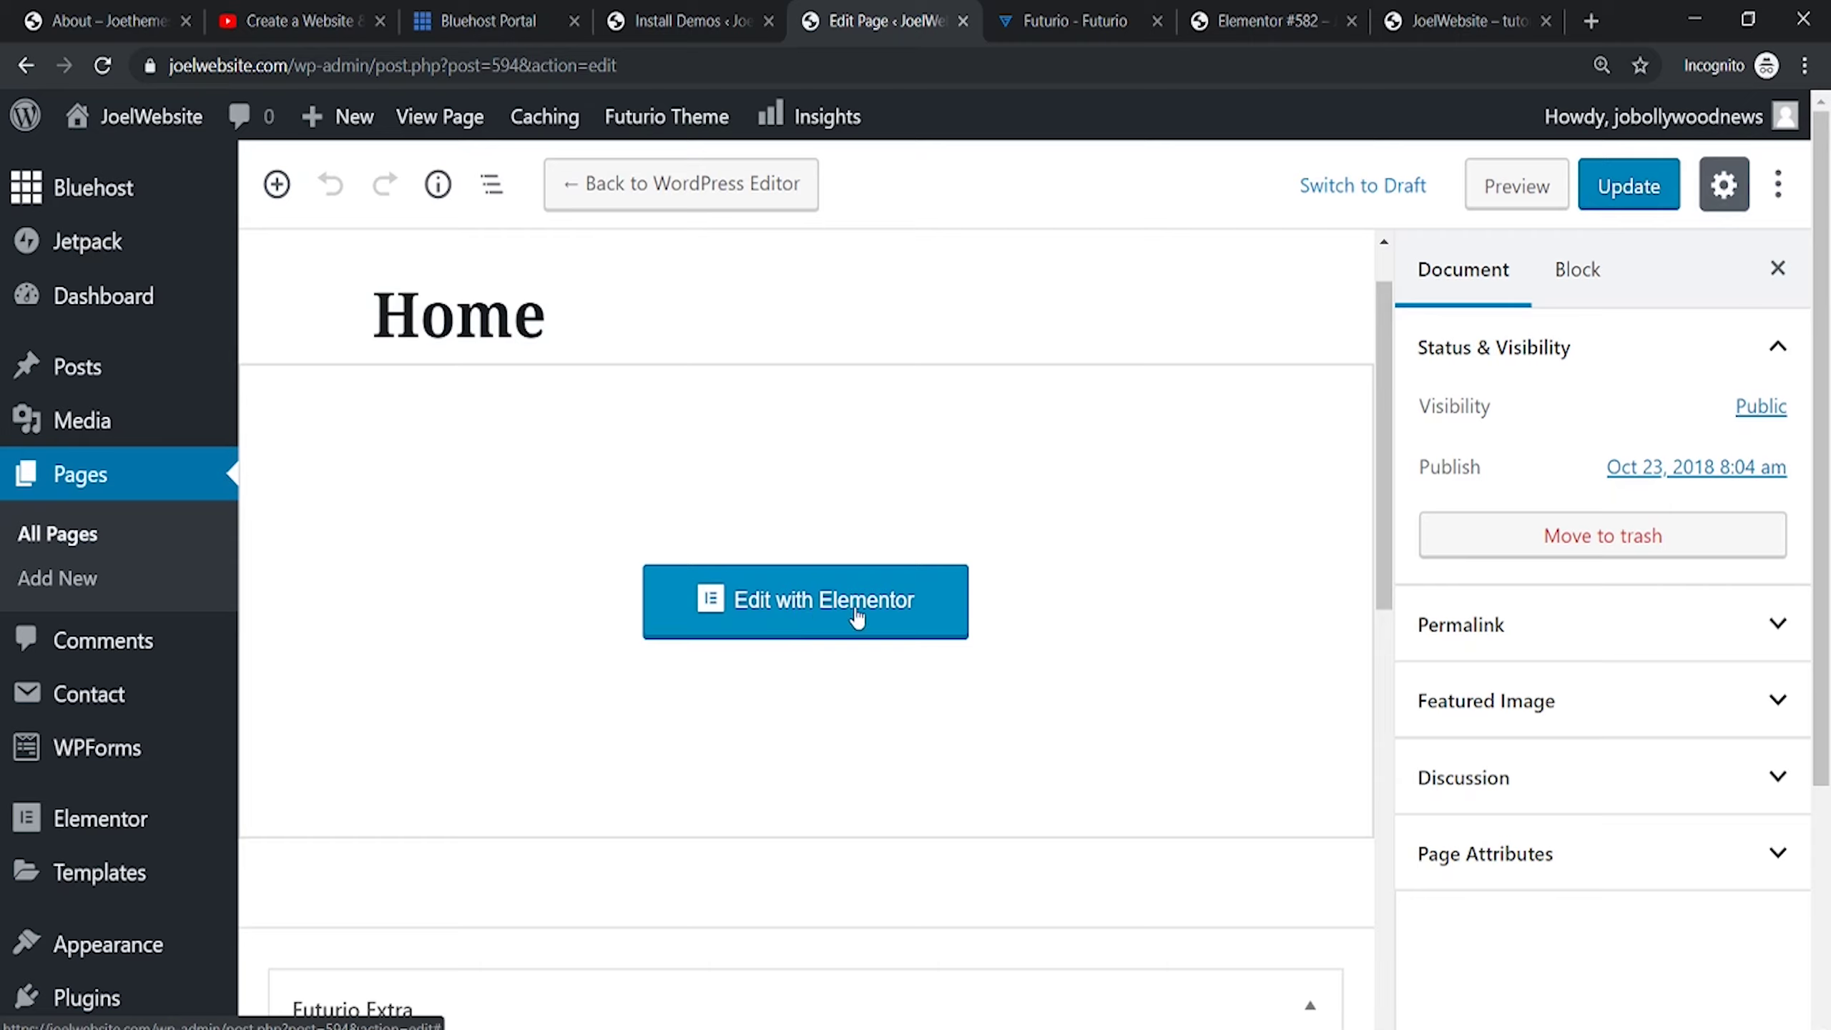
pyautogui.click(791, 616)
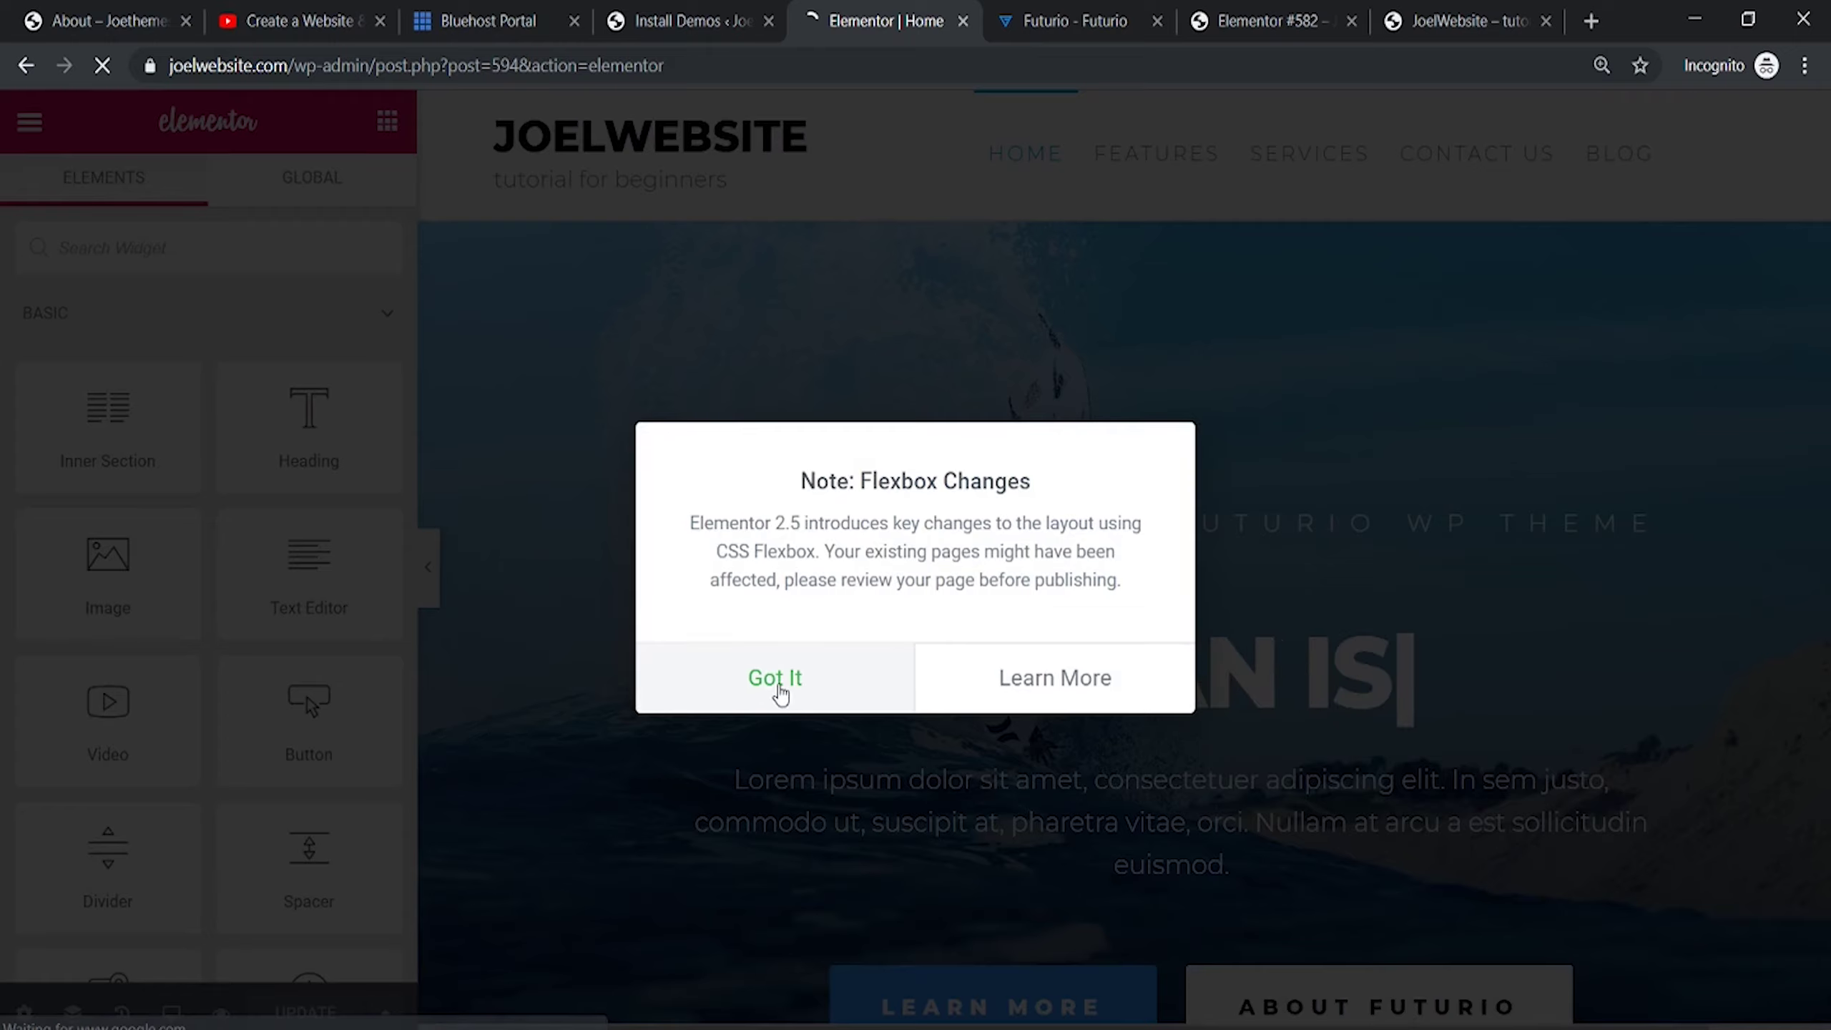
pyautogui.click(775, 681)
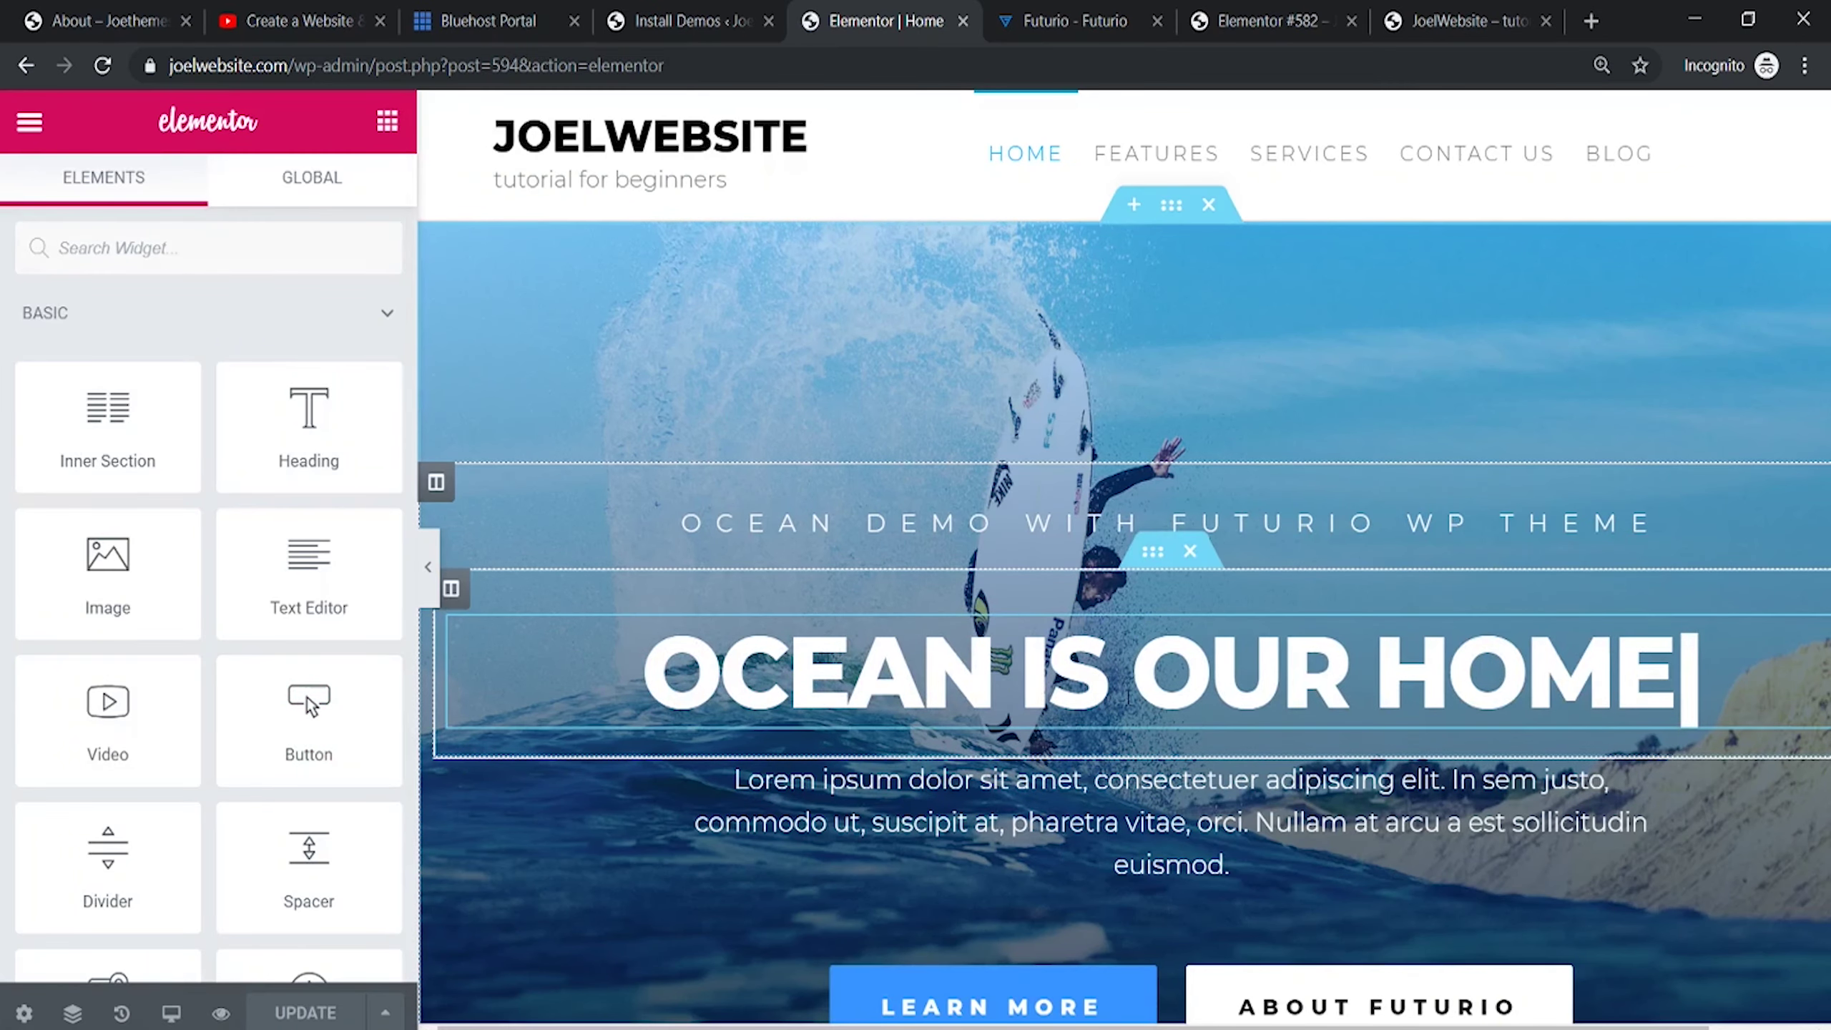
# Replace the description in the first icon box below the hero section with "new message" and leave Elementor without saving
pyautogui.scroll(-5, 1064, 696)
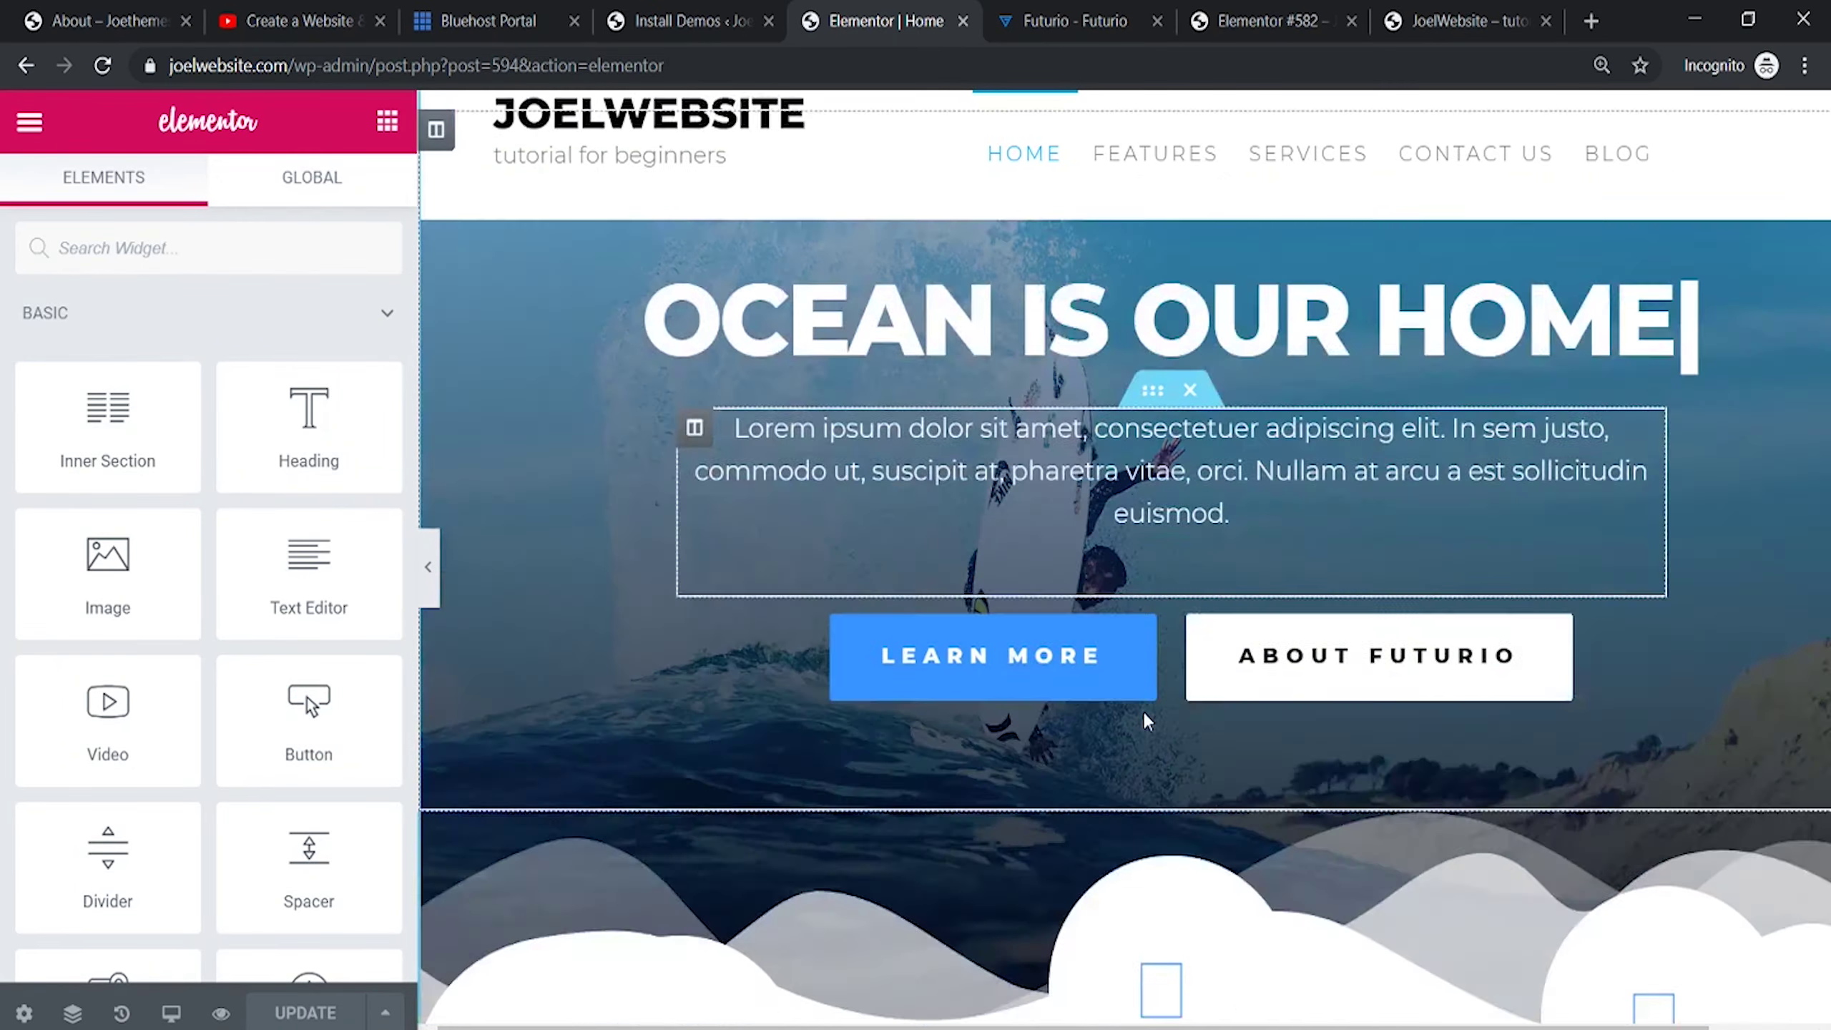
pyautogui.scroll(-5, 1021, 802)
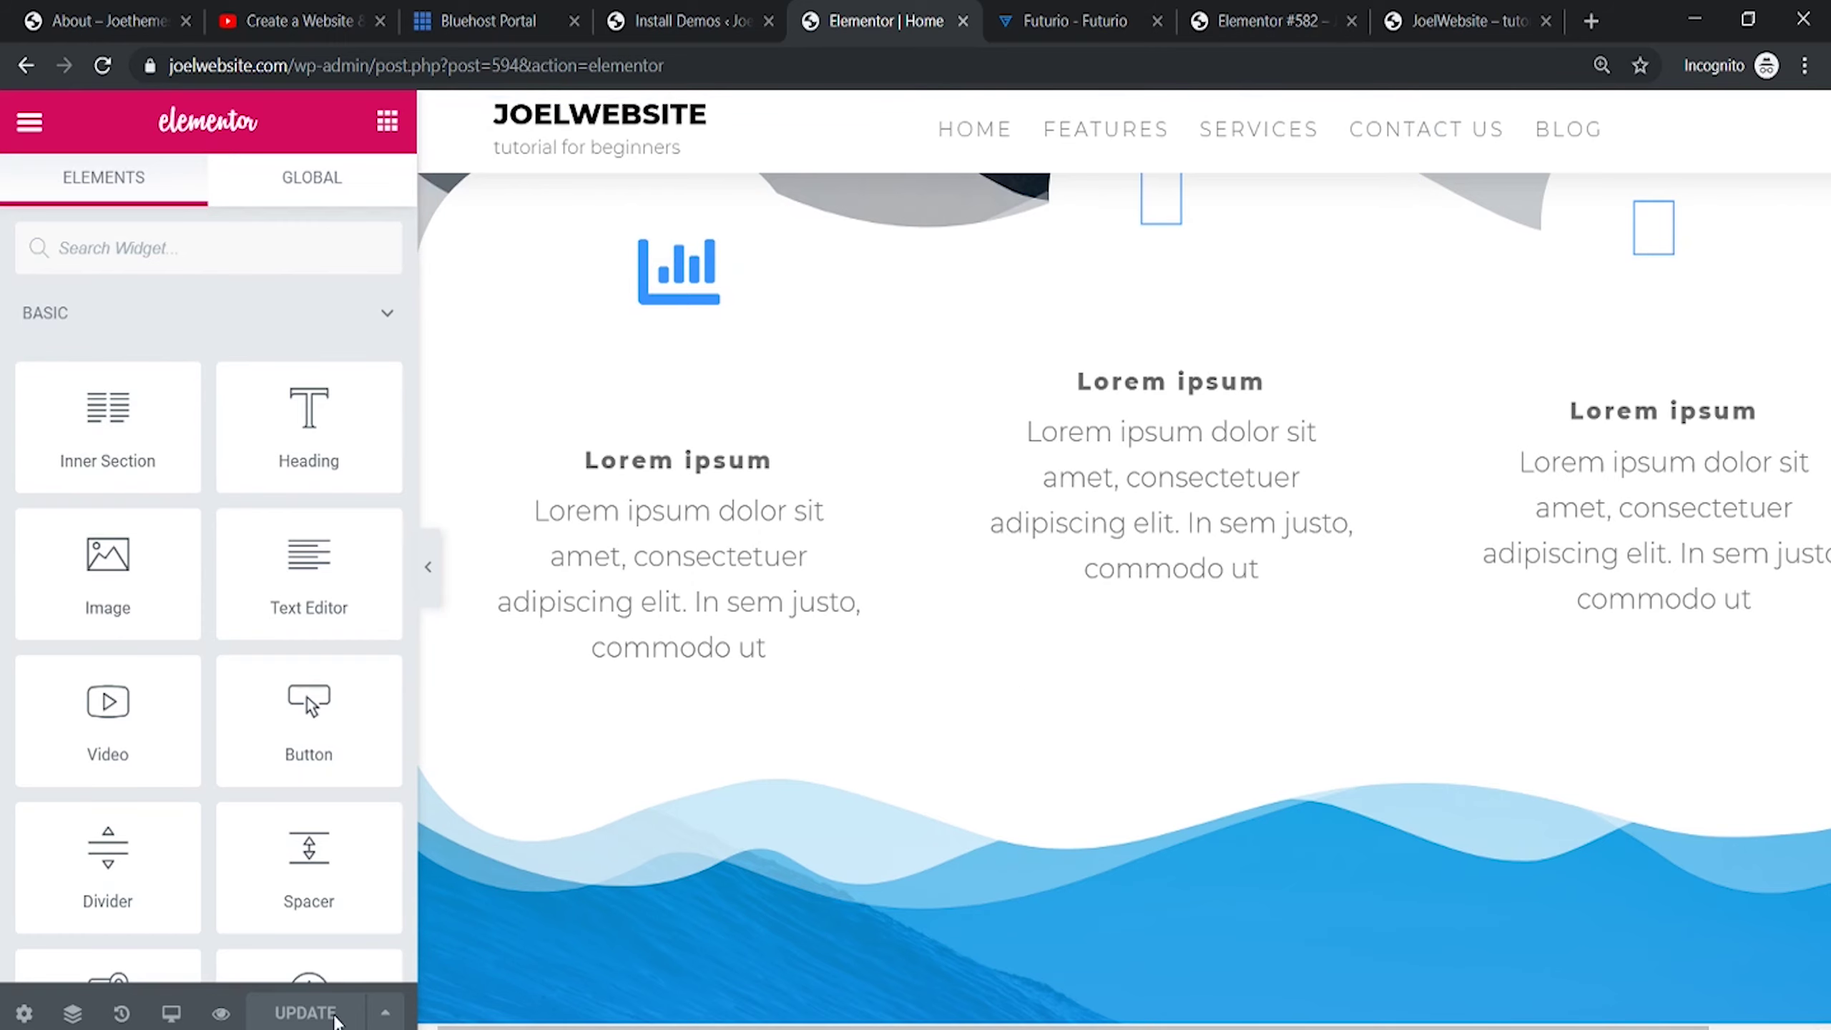
pyautogui.click(544, 520)
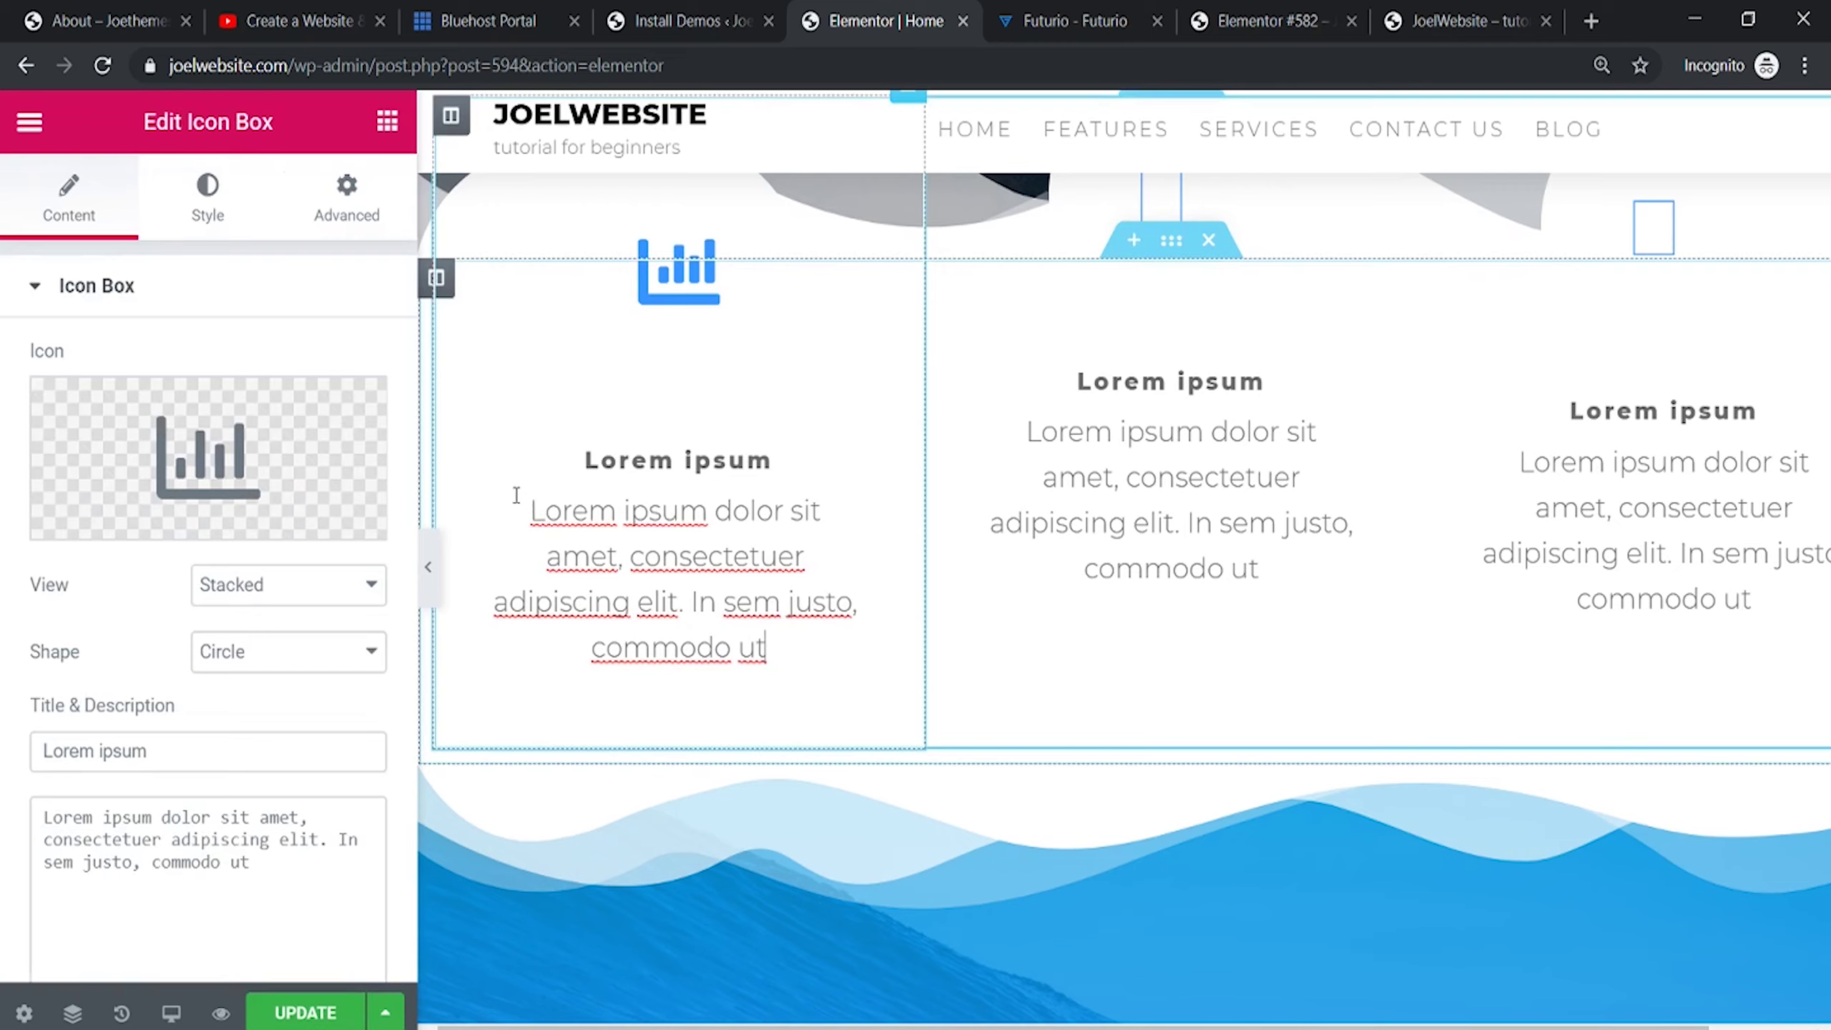
pyautogui.moveTo(517, 495); pyautogui.dragTo(767, 679)
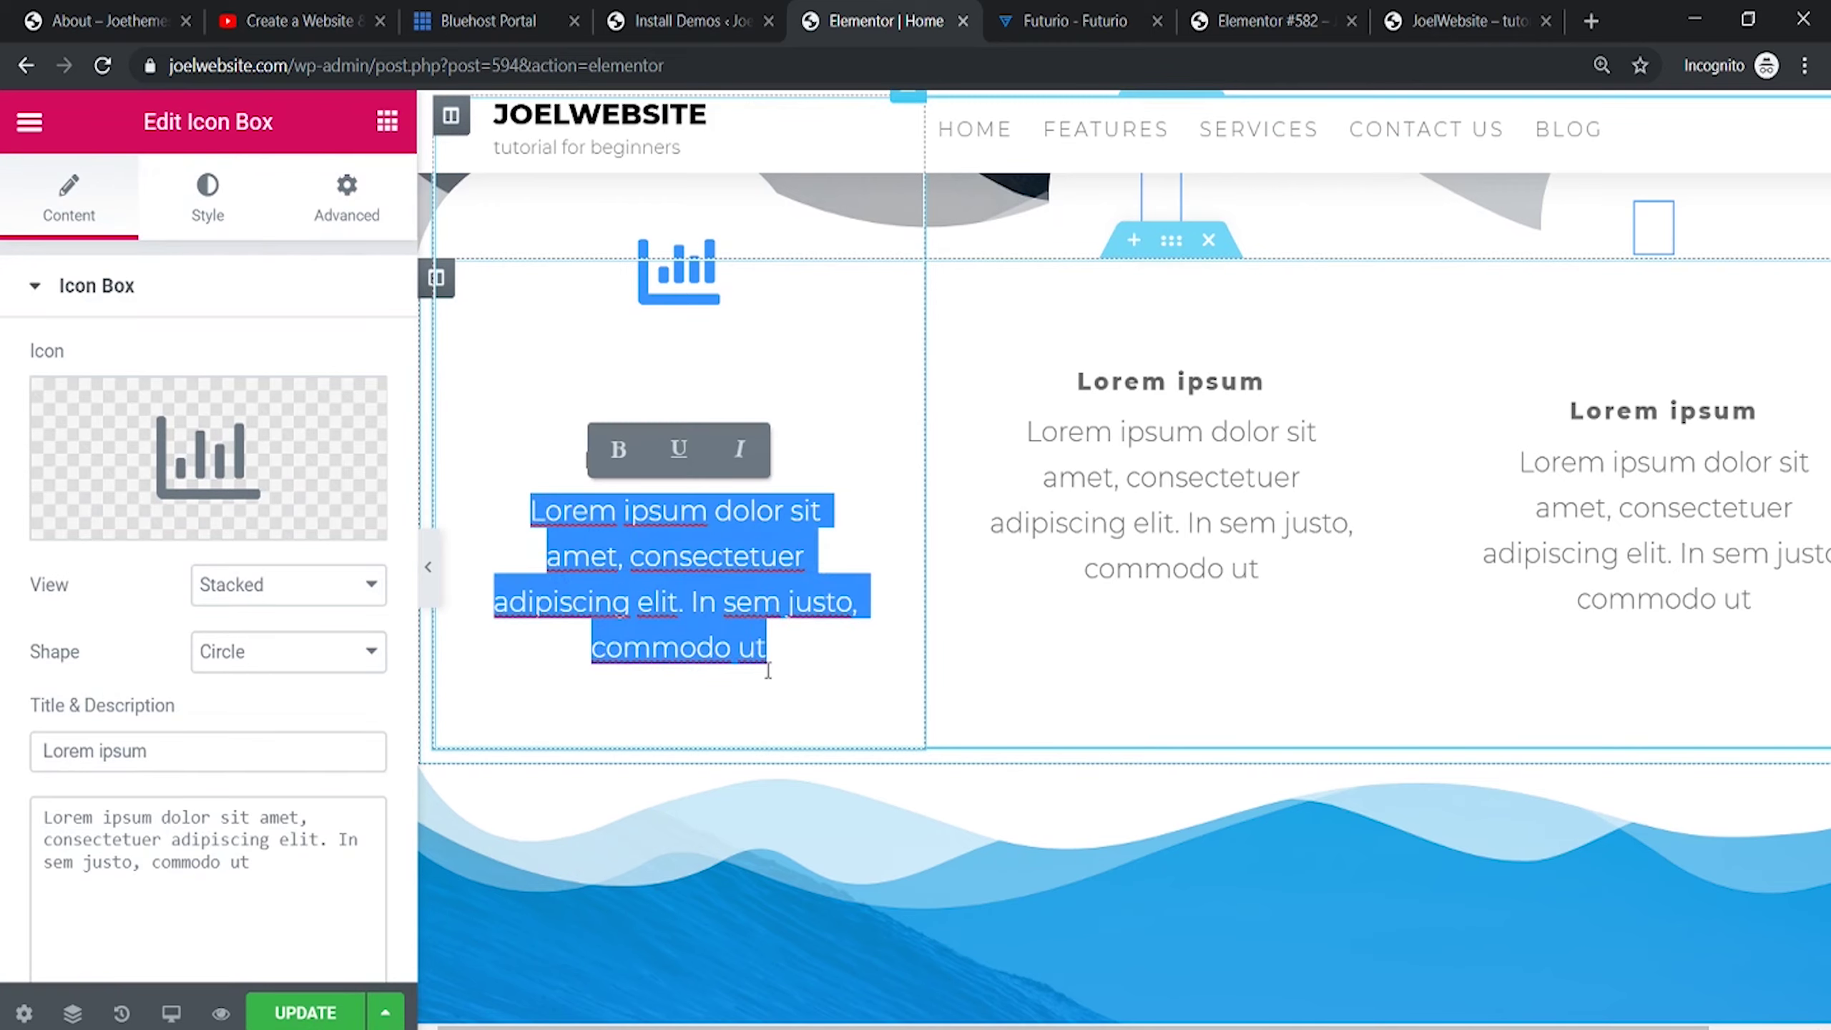
pyautogui.write('new')
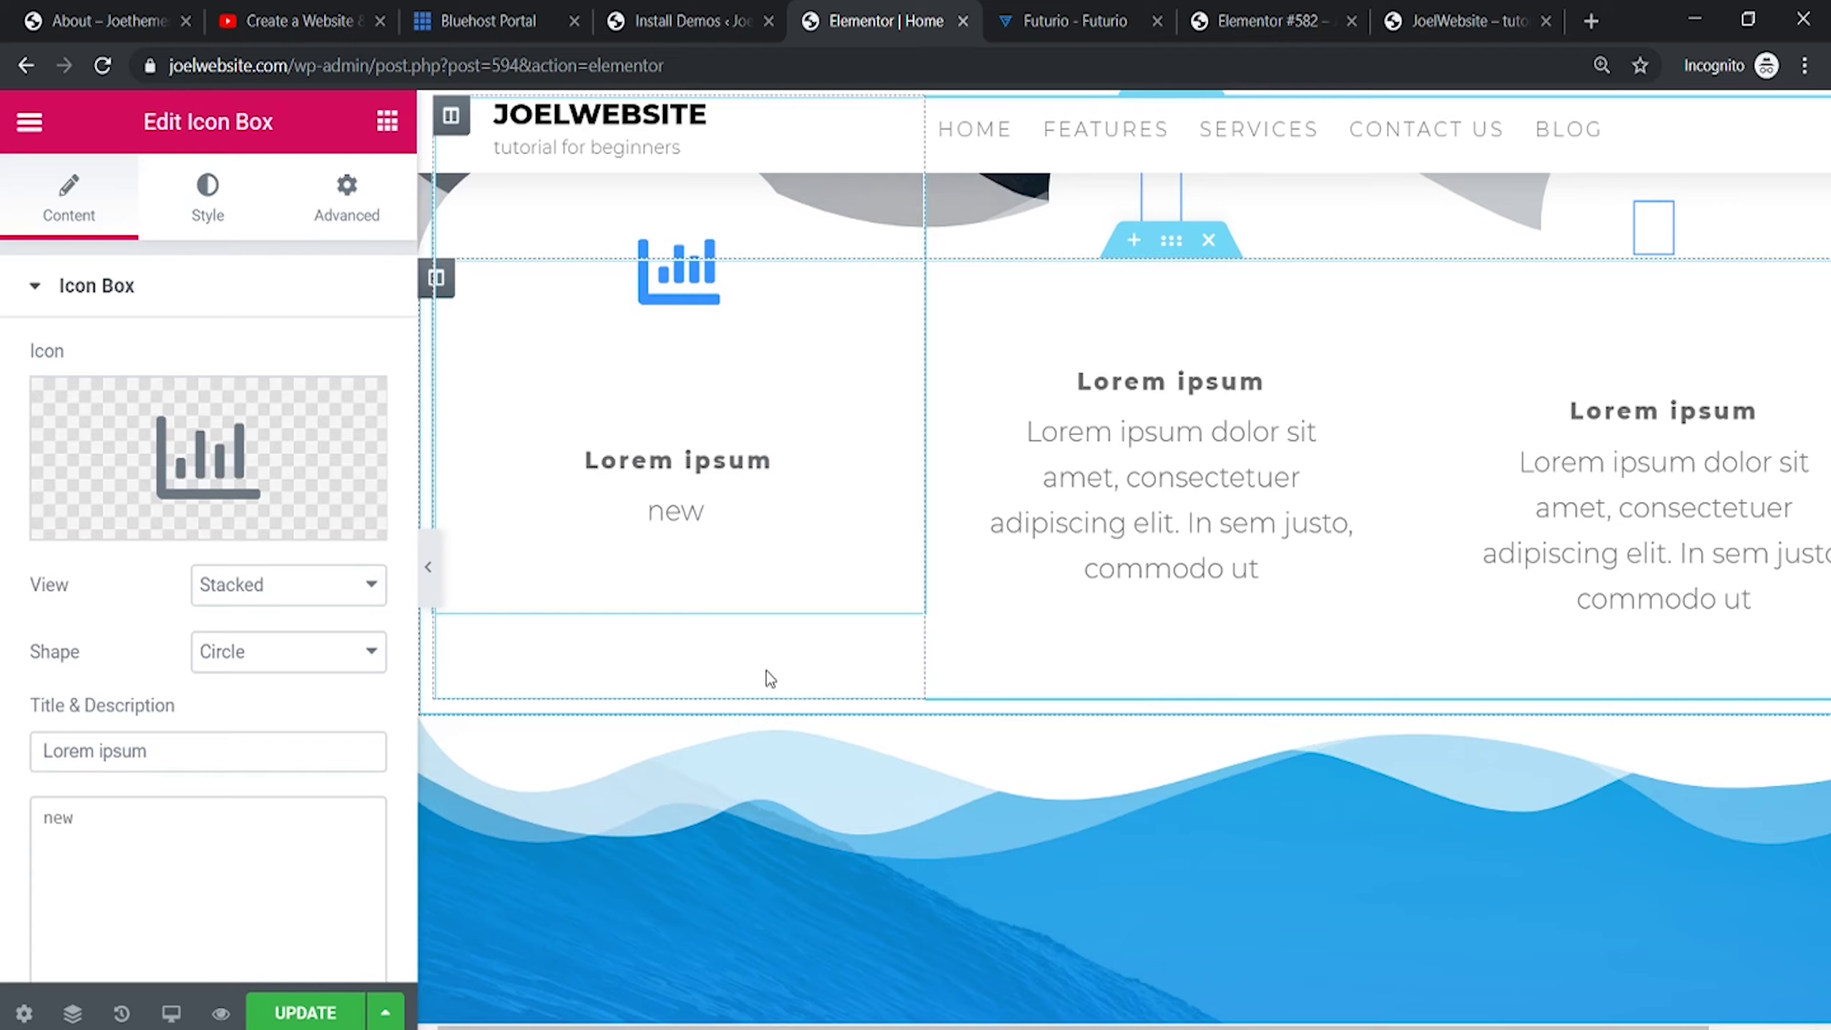
pyautogui.write(' message')
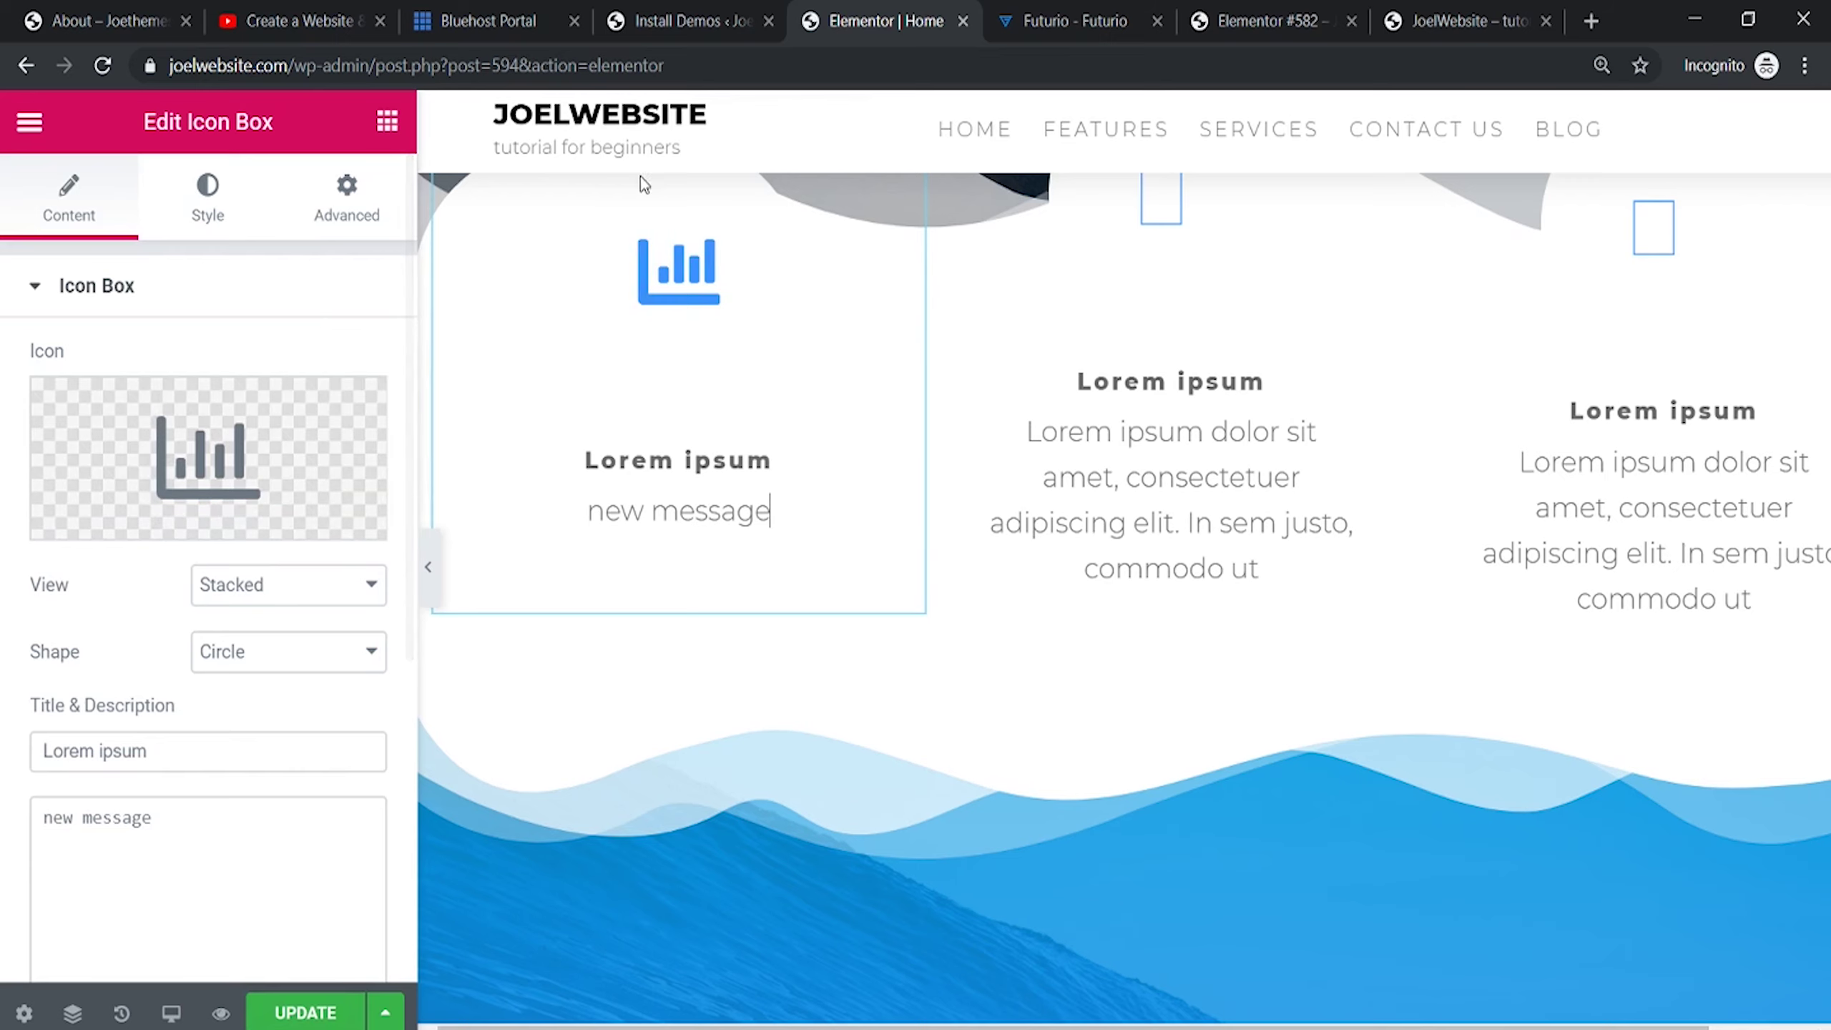
pyautogui.click(26, 65)
pyautogui.click(1028, 210)
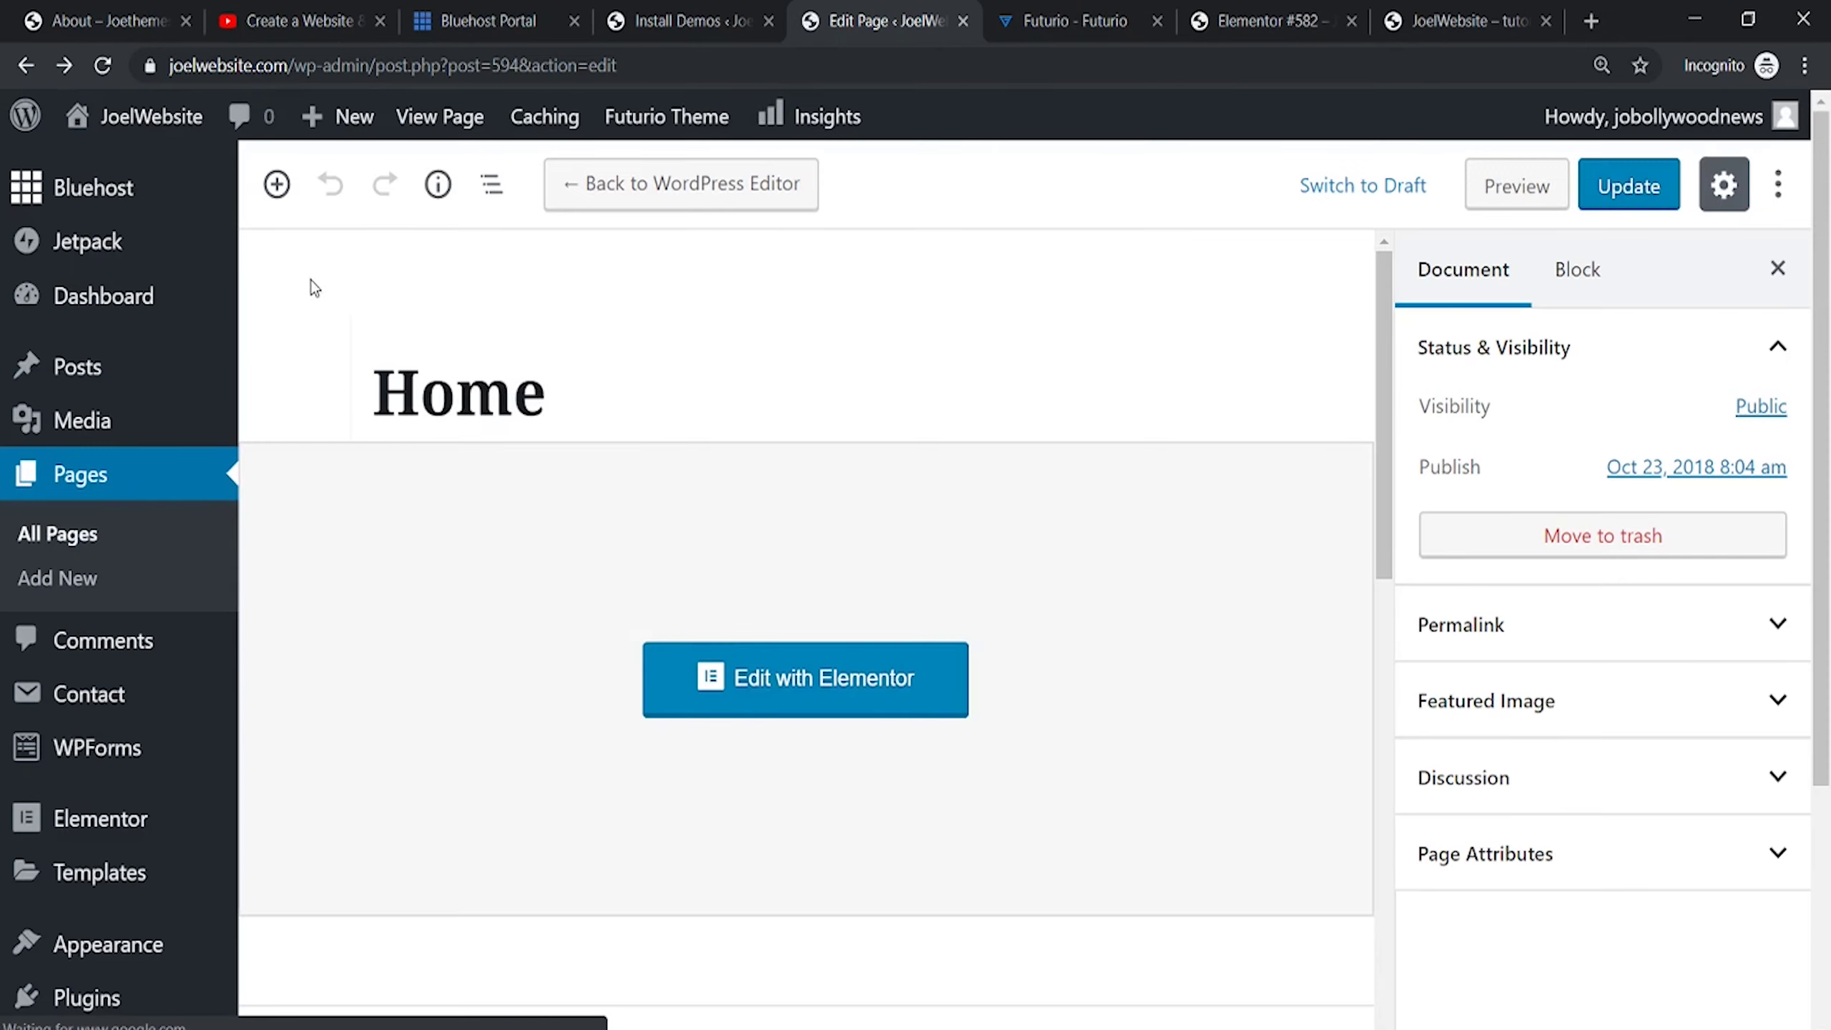
# Visit the live site's Contact page and look through its content from the map to the footer
pyautogui.moveTo(137, 116)
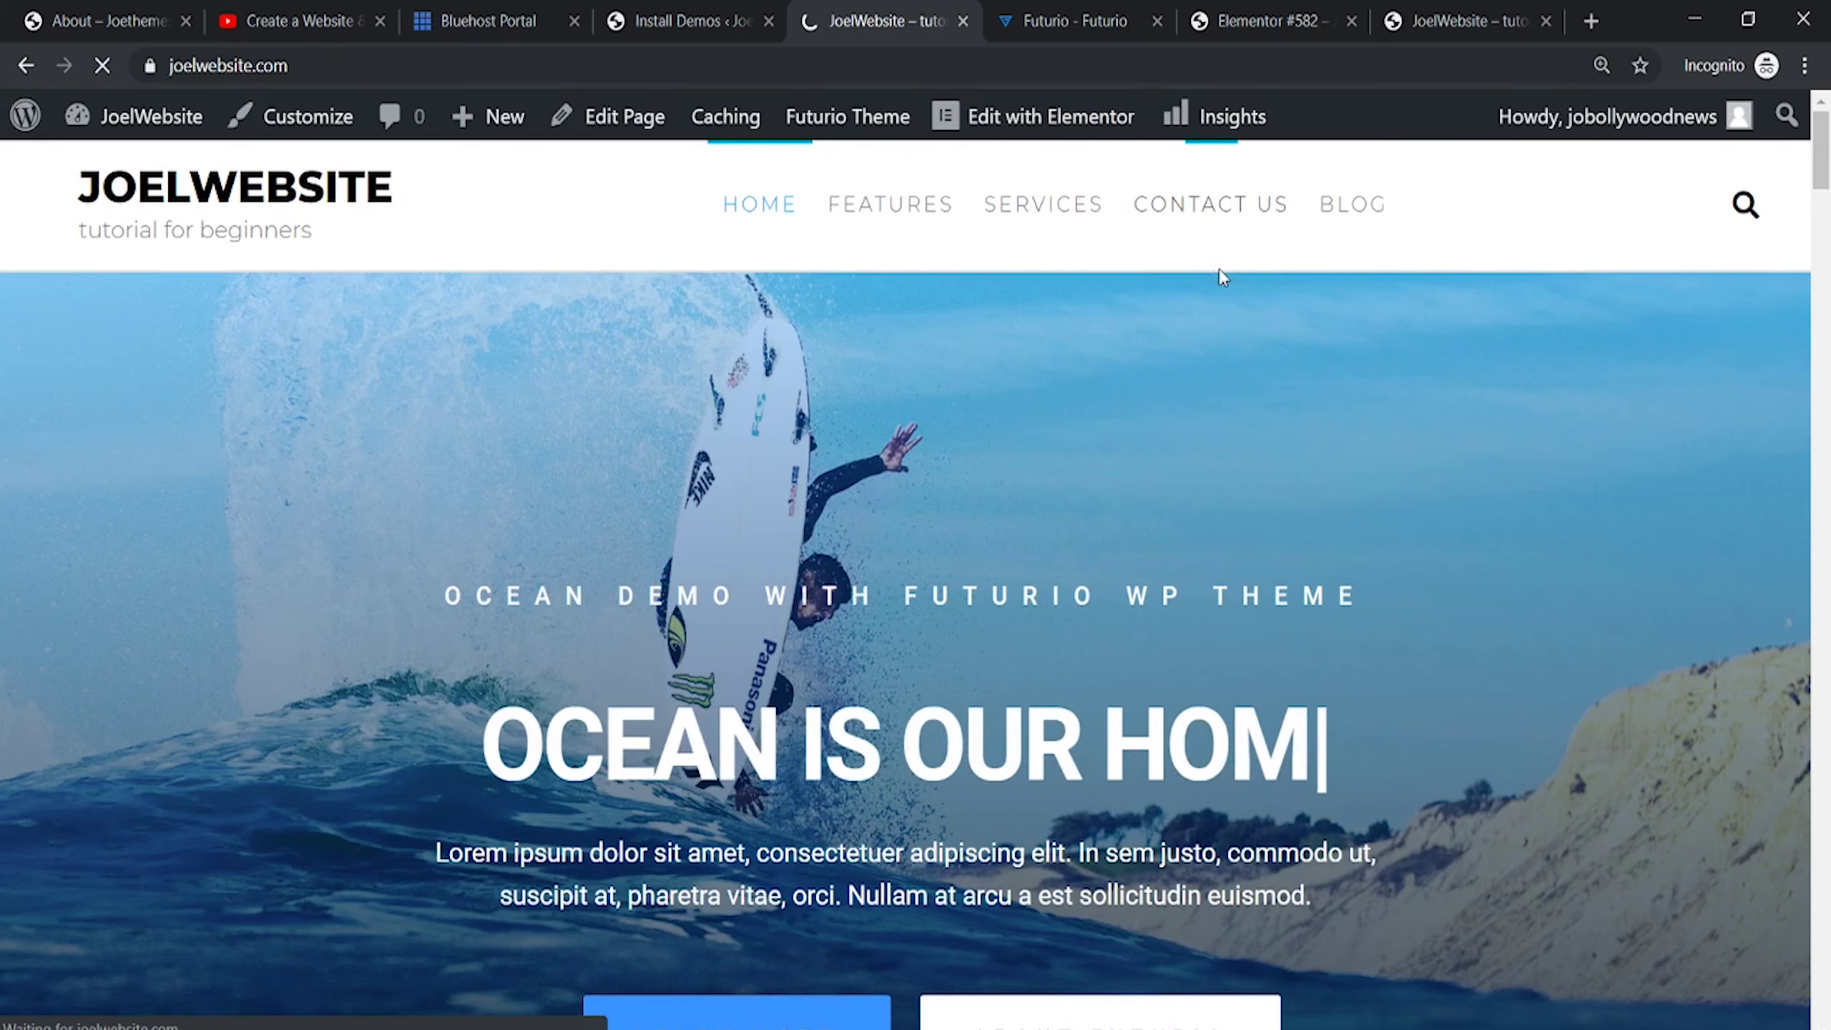
pyautogui.click(1218, 269)
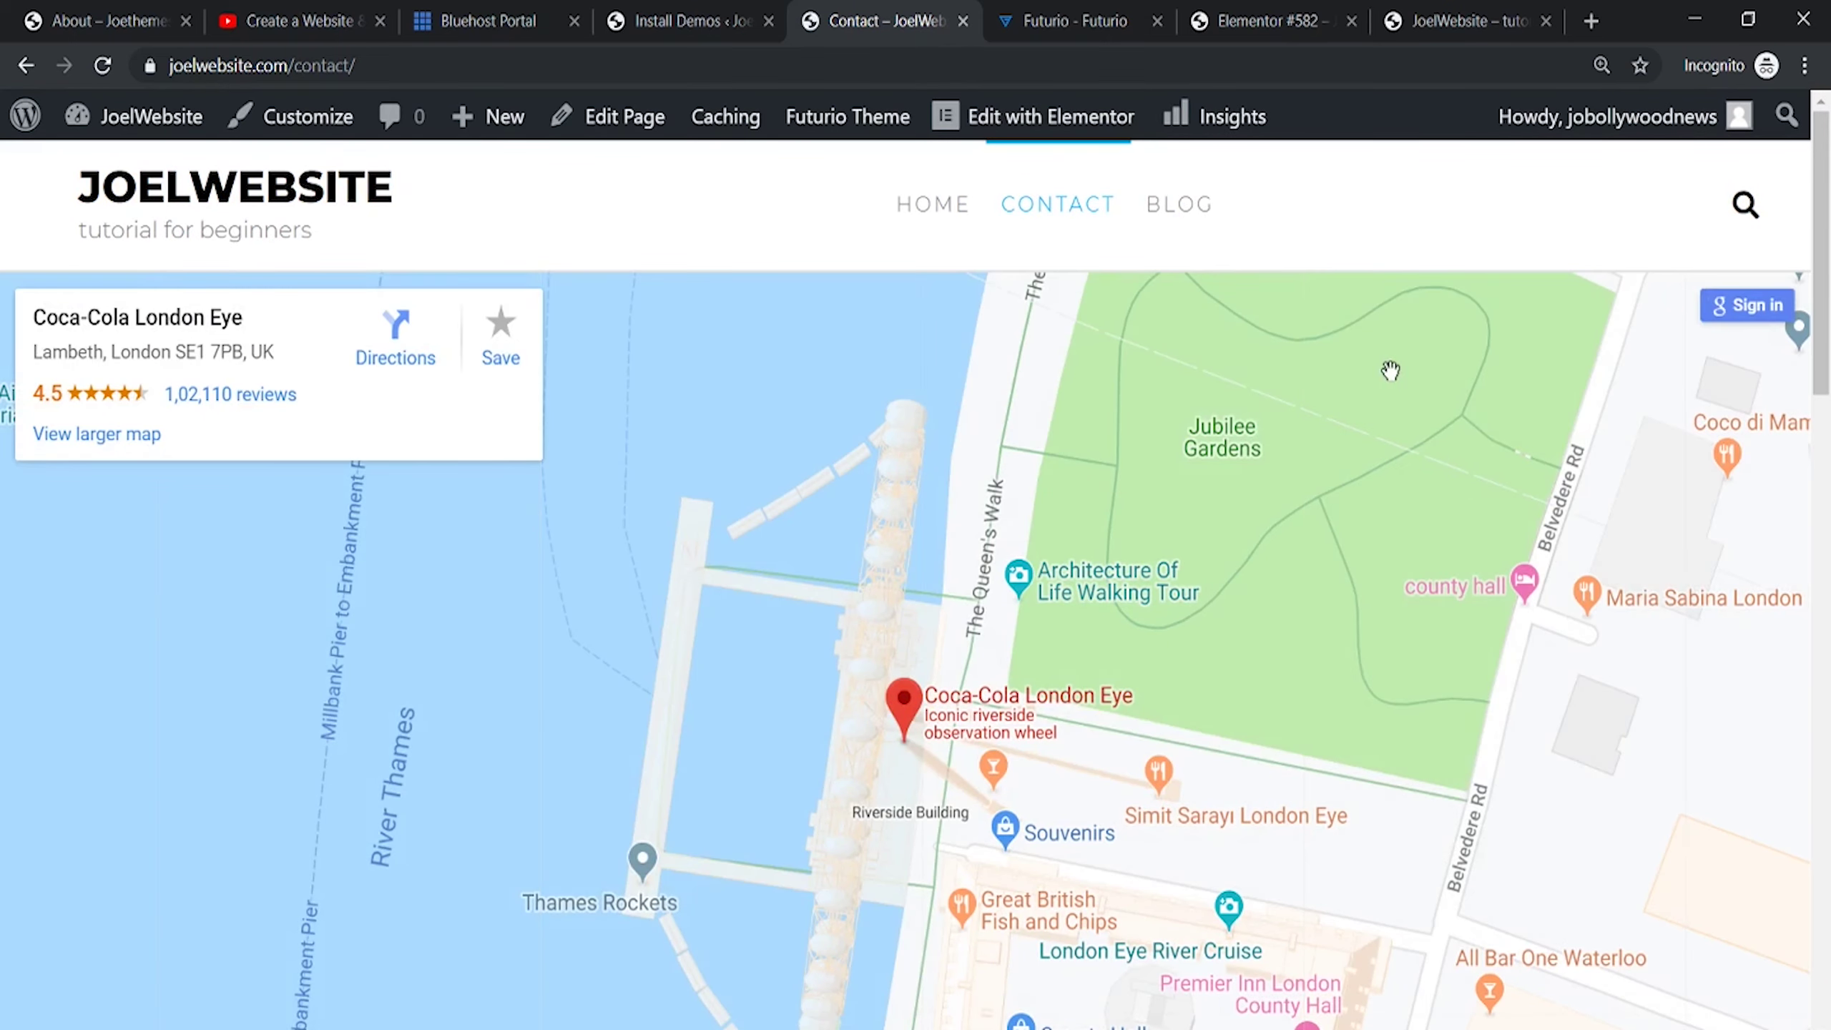
pyautogui.moveTo(1824, 326); pyautogui.dragTo(1826, 721)
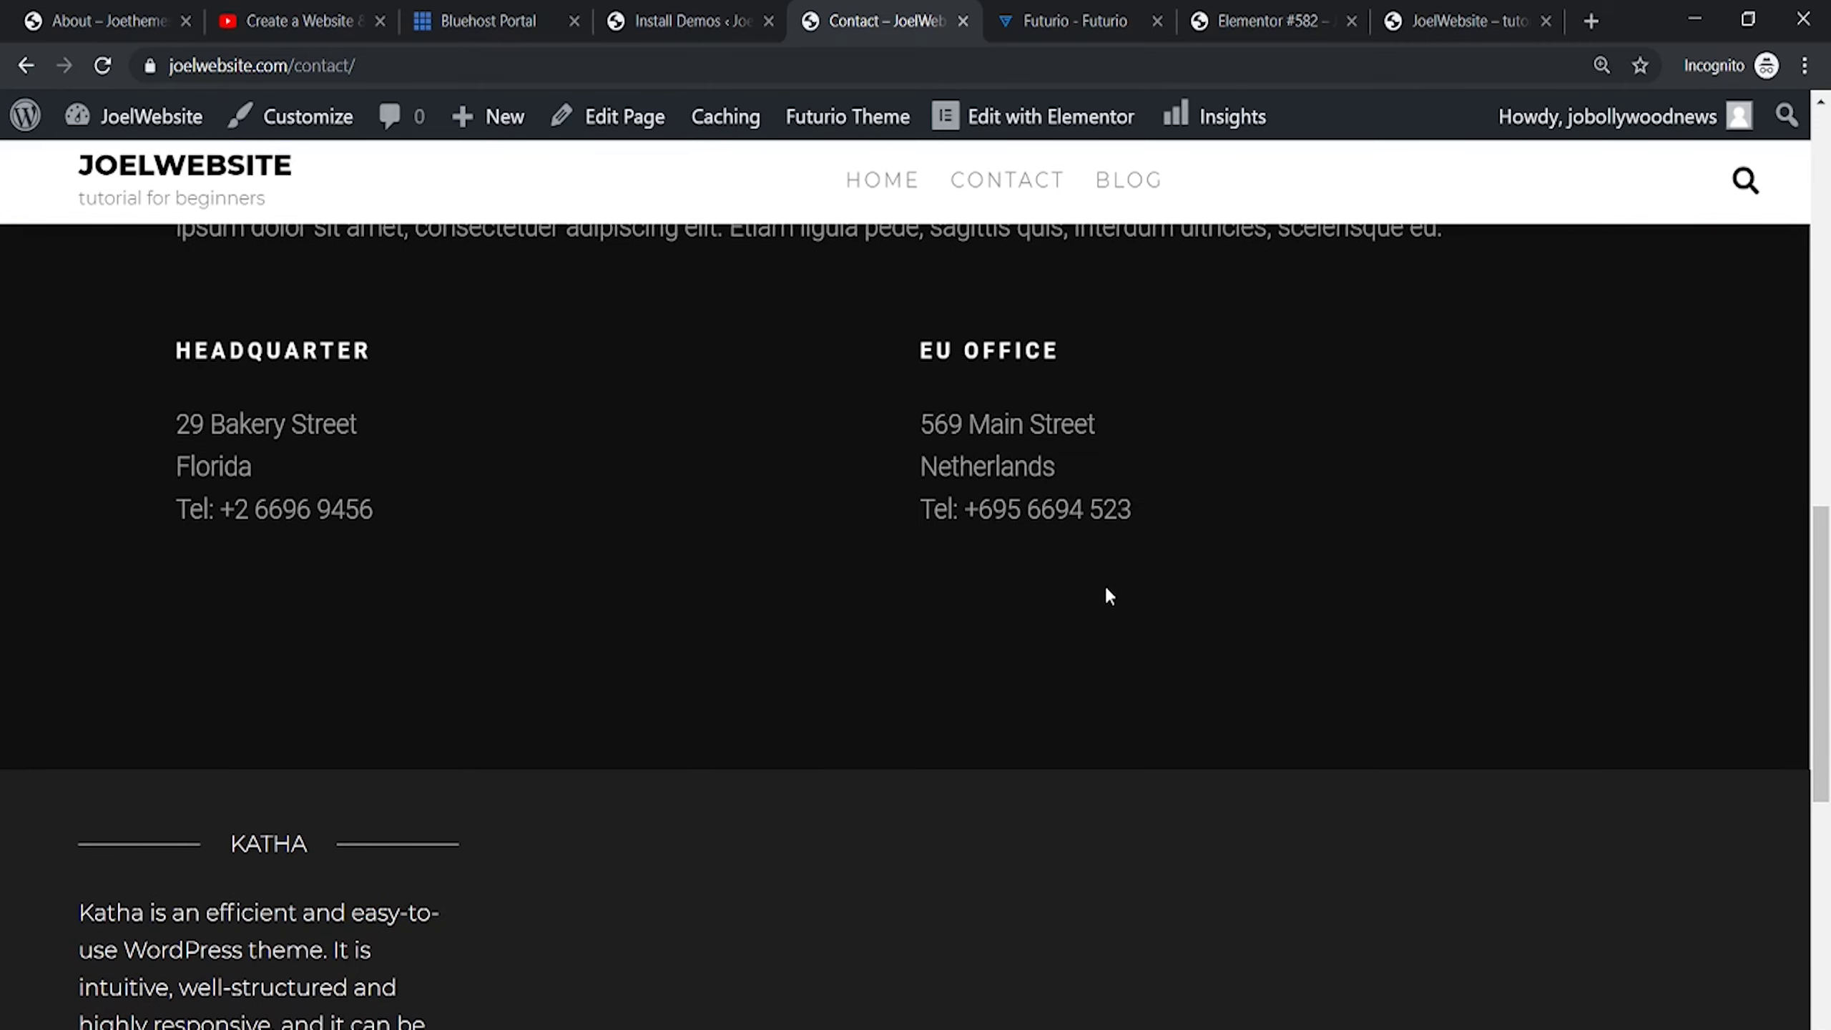
pyautogui.moveTo(1825, 670); pyautogui.dragTo(1826, 910)
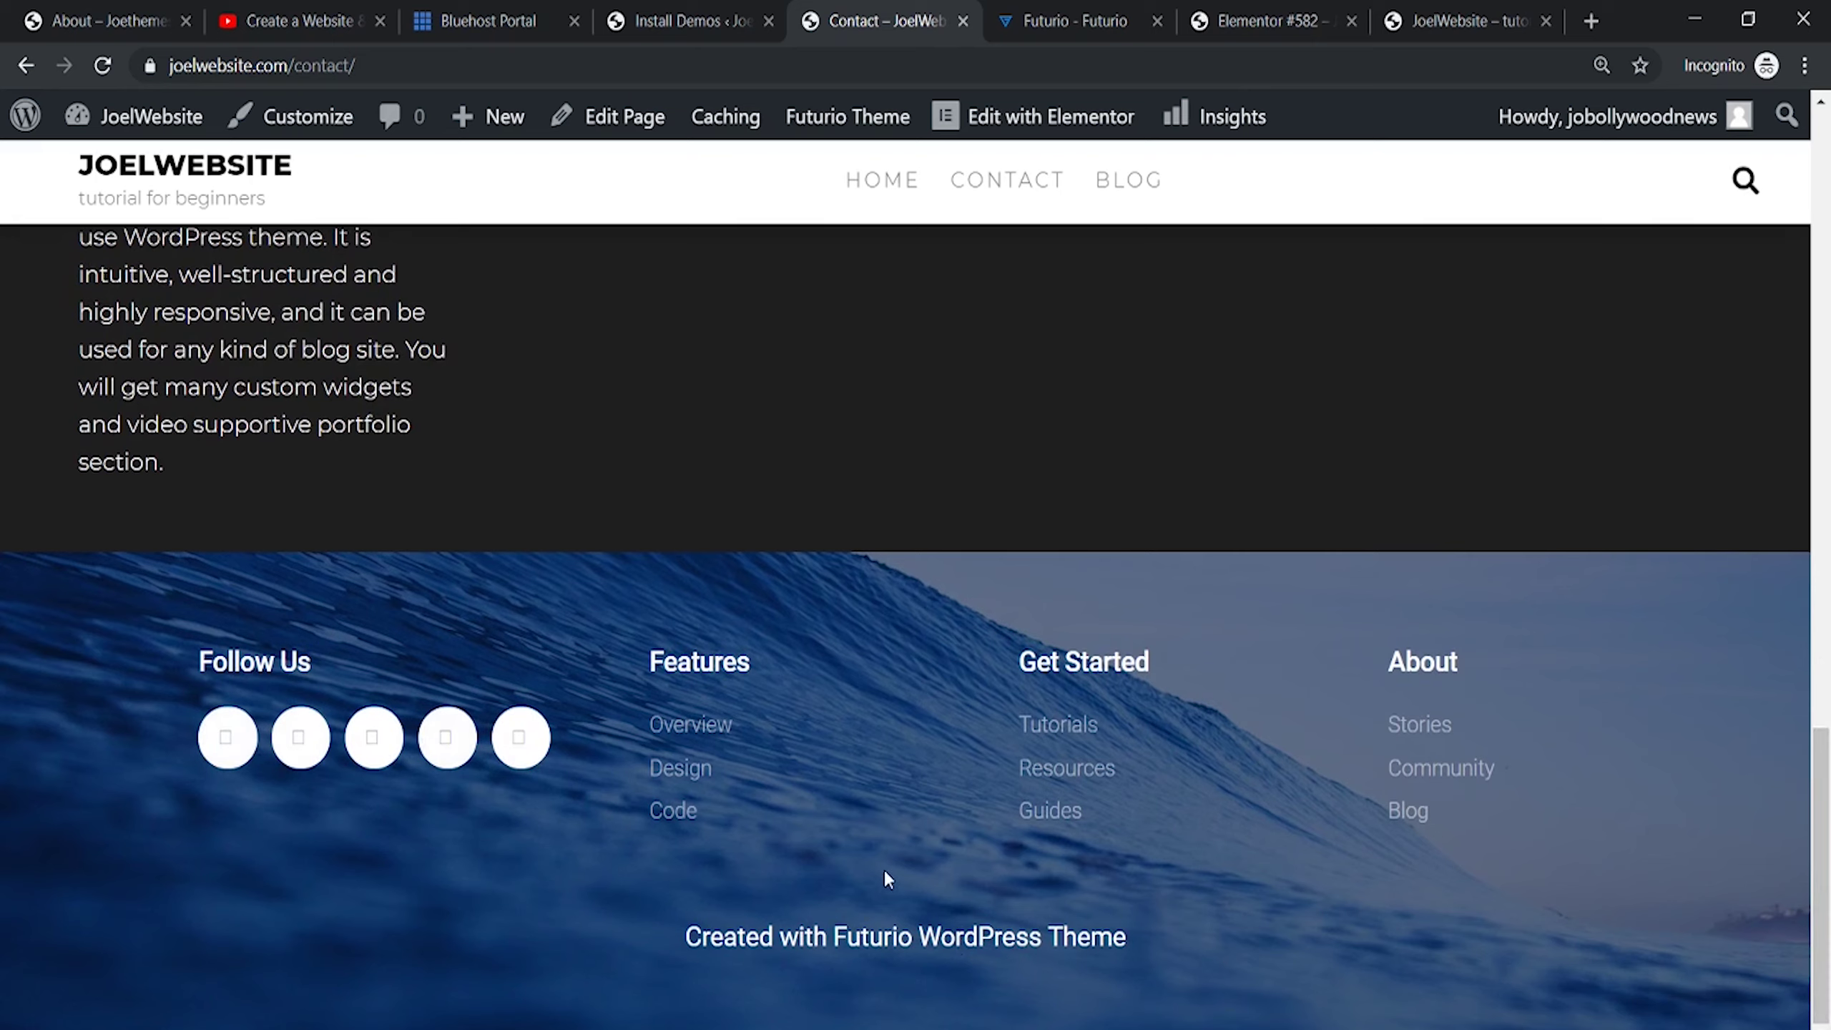
pyautogui.moveTo(1823, 836); pyautogui.dragTo(1820, 223)
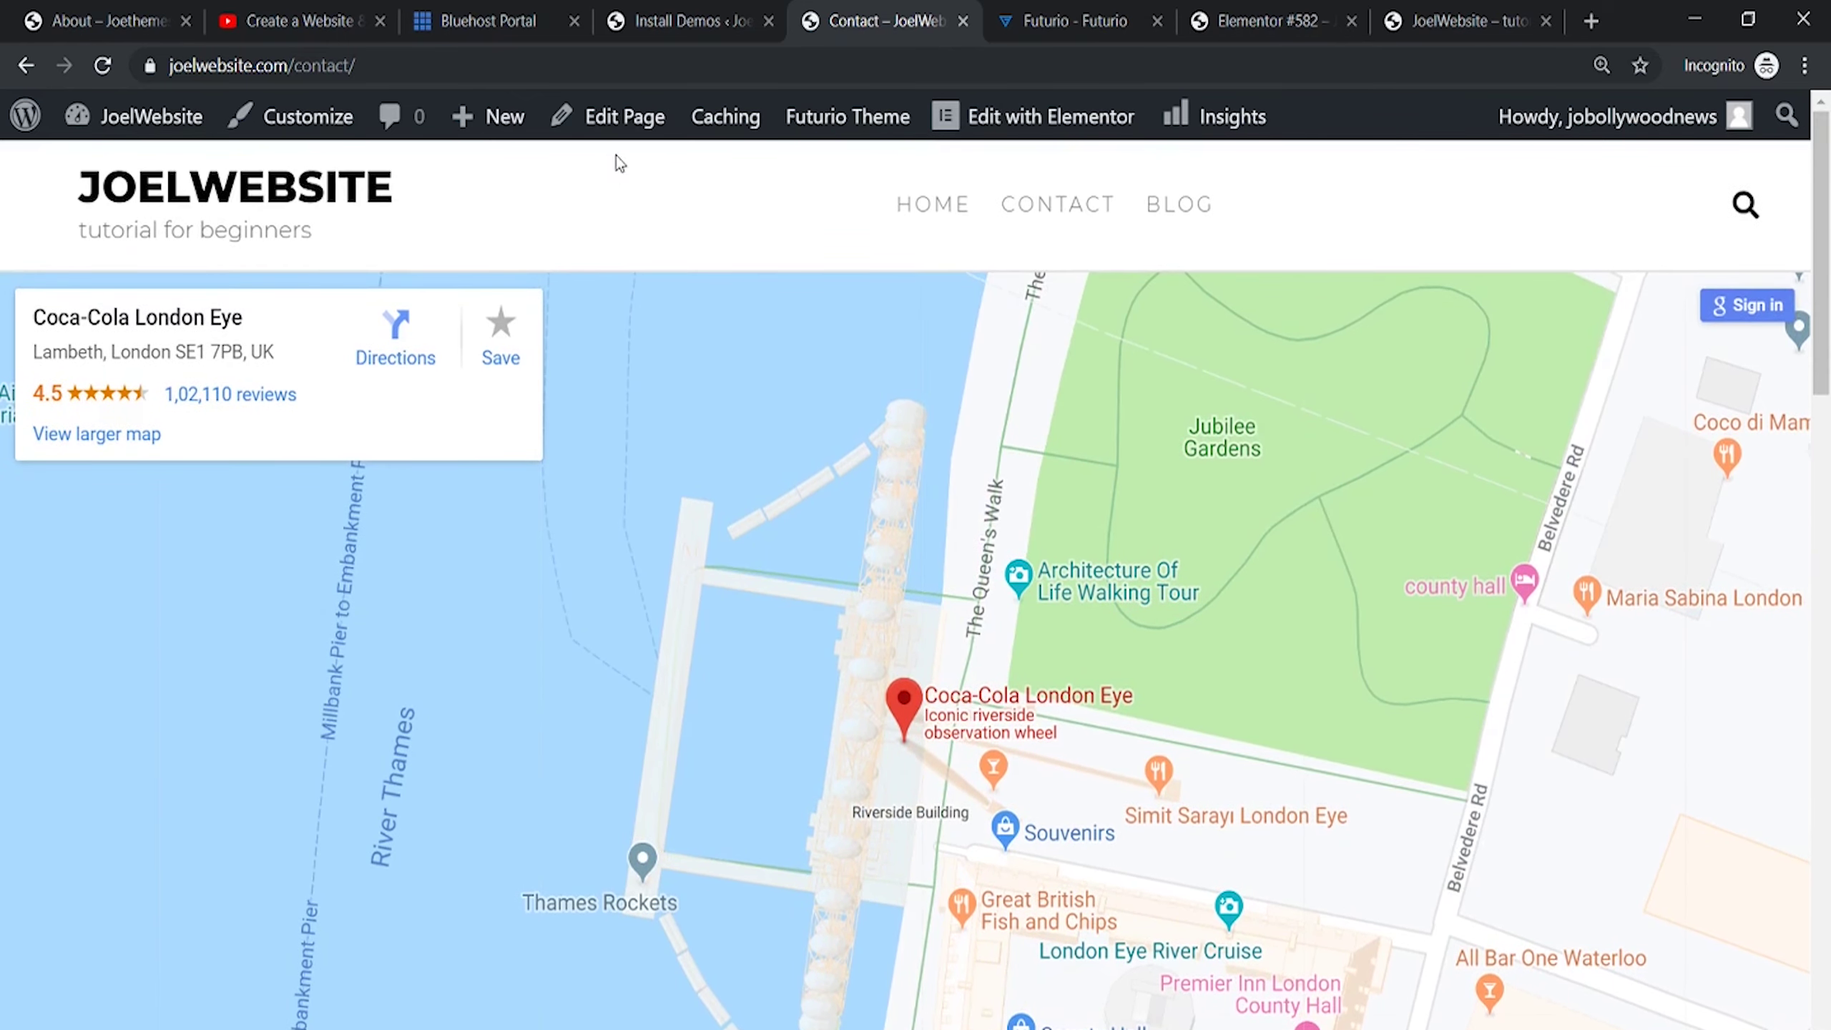
# Open the Contact page for editing and launch Elementor on it
pyautogui.click(631, 115)
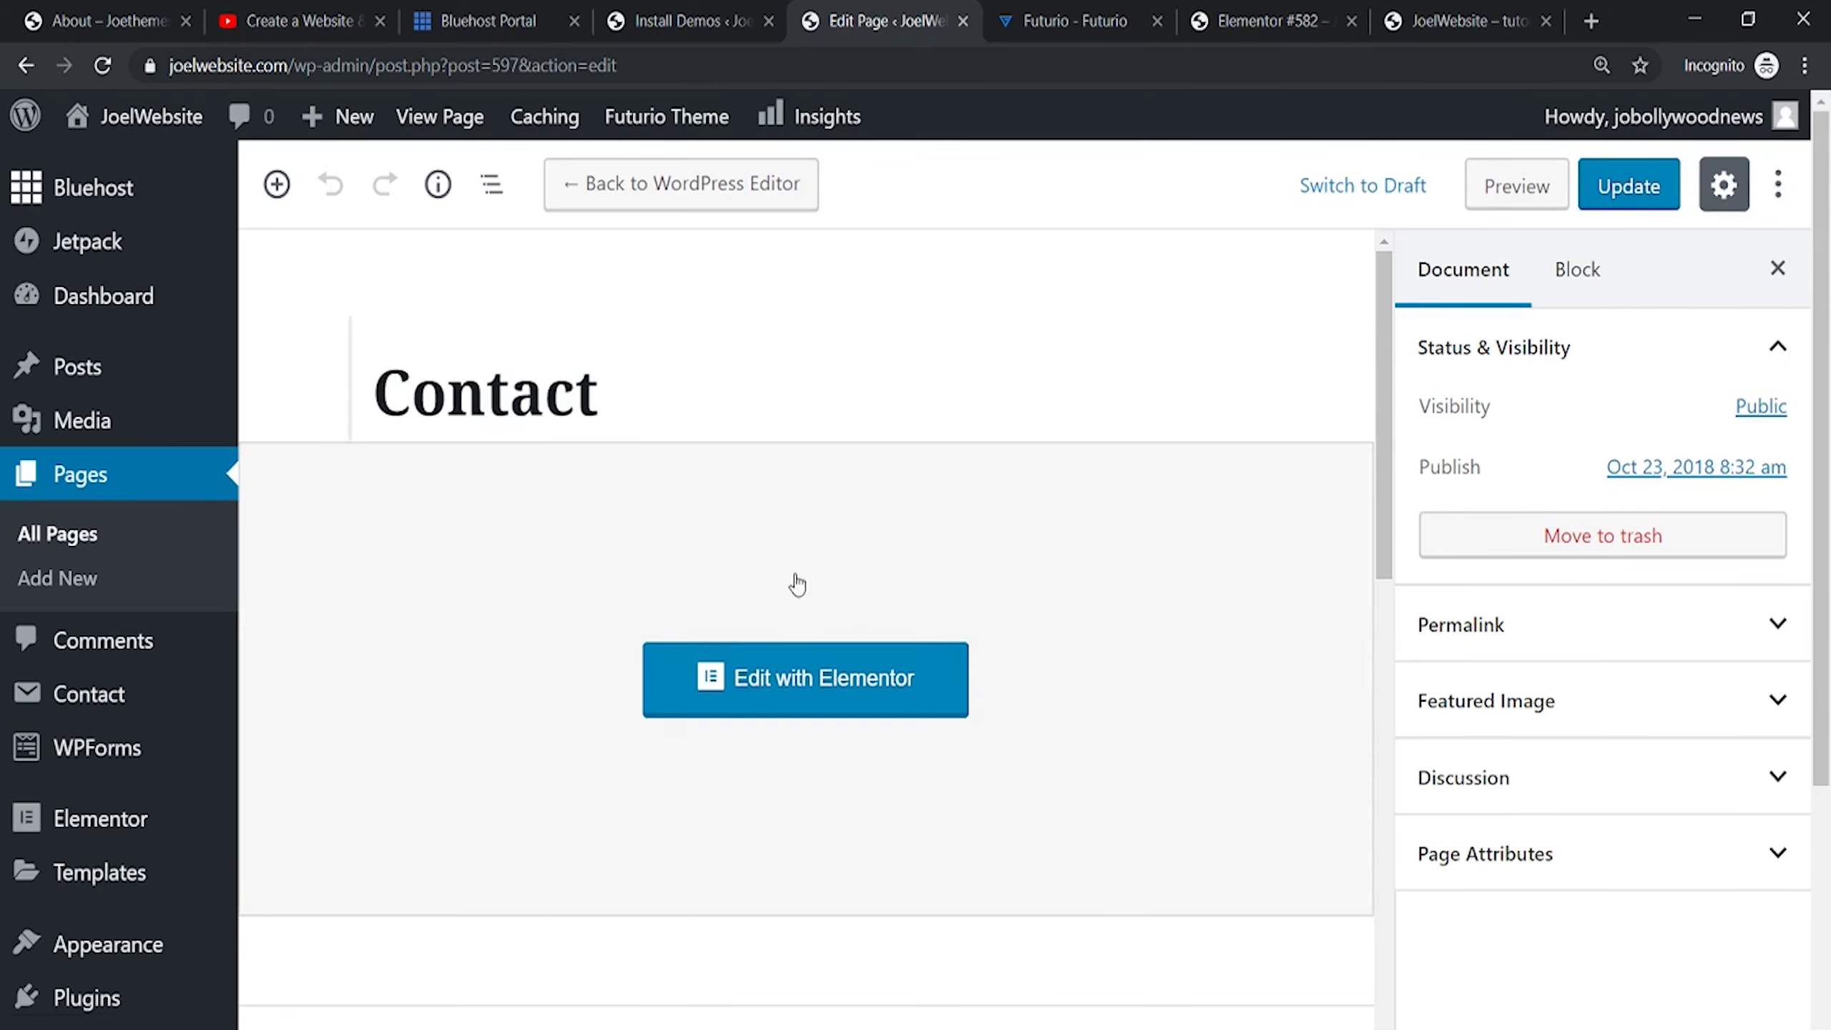
pyautogui.click(821, 703)
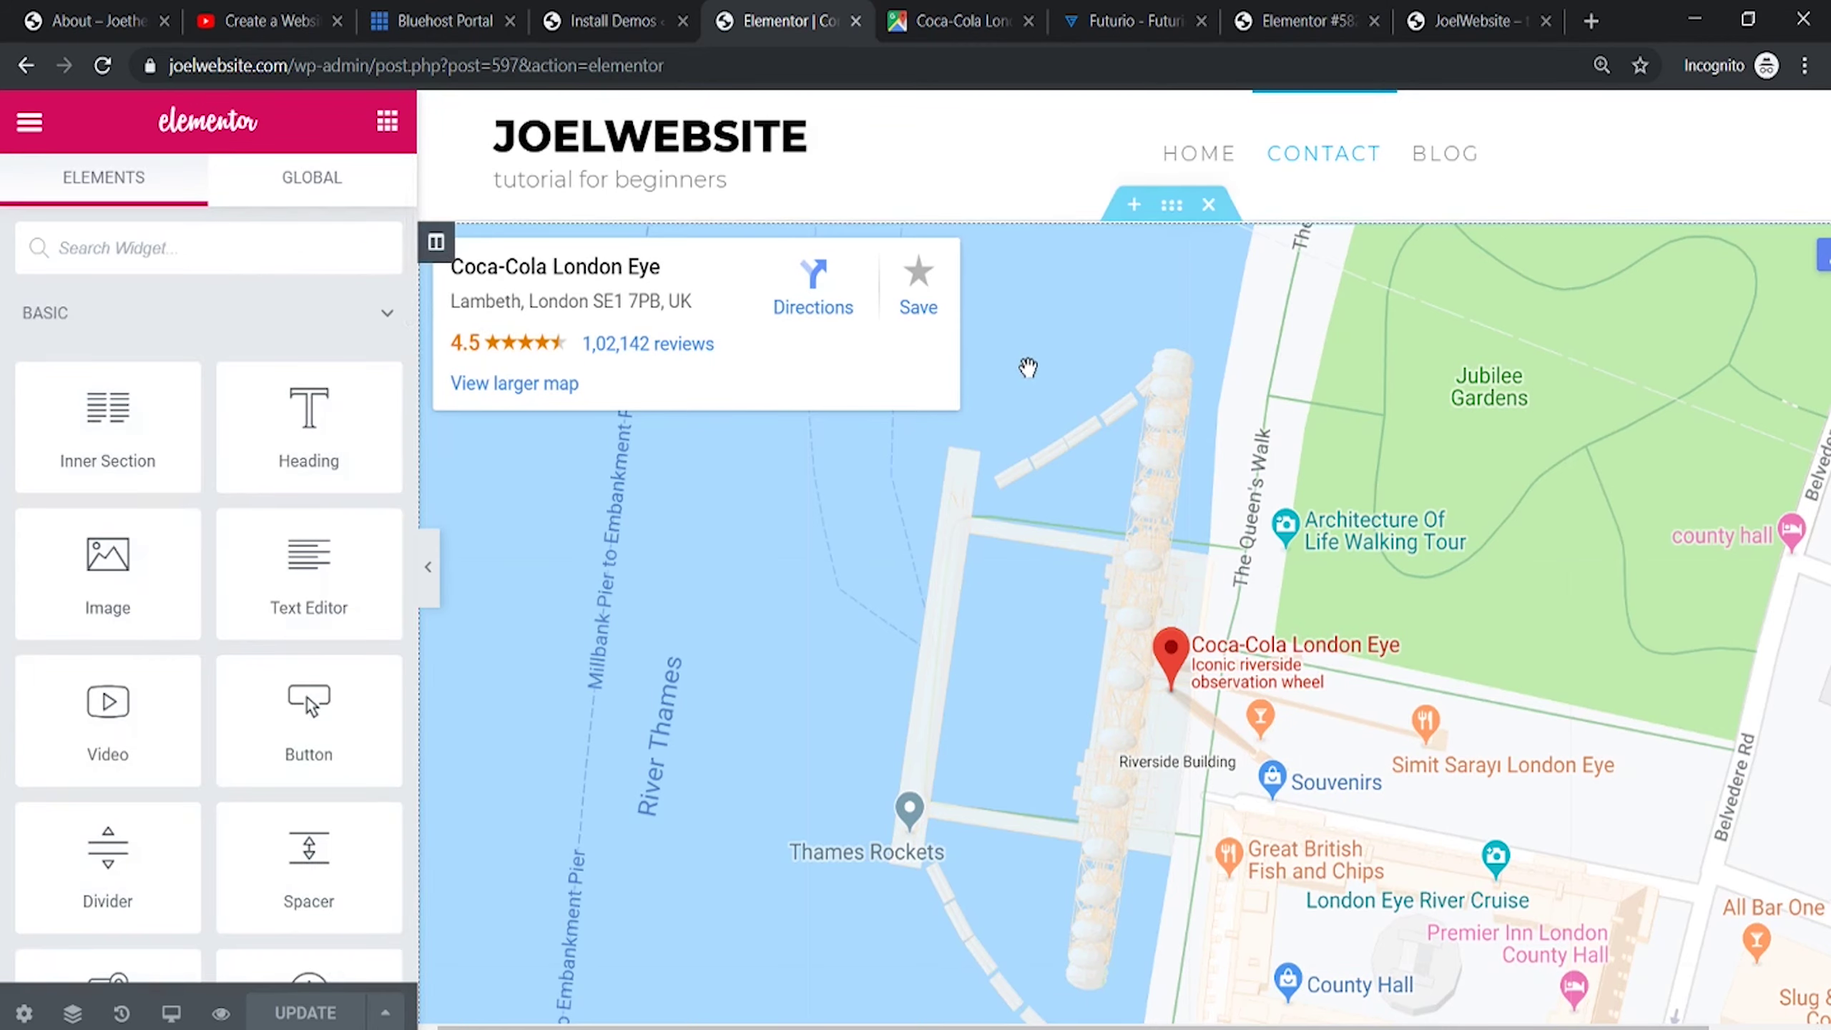
# Look over the Contact page in Elementor and pan its embedded map around the London Eye
pyautogui.click(1169, 407)
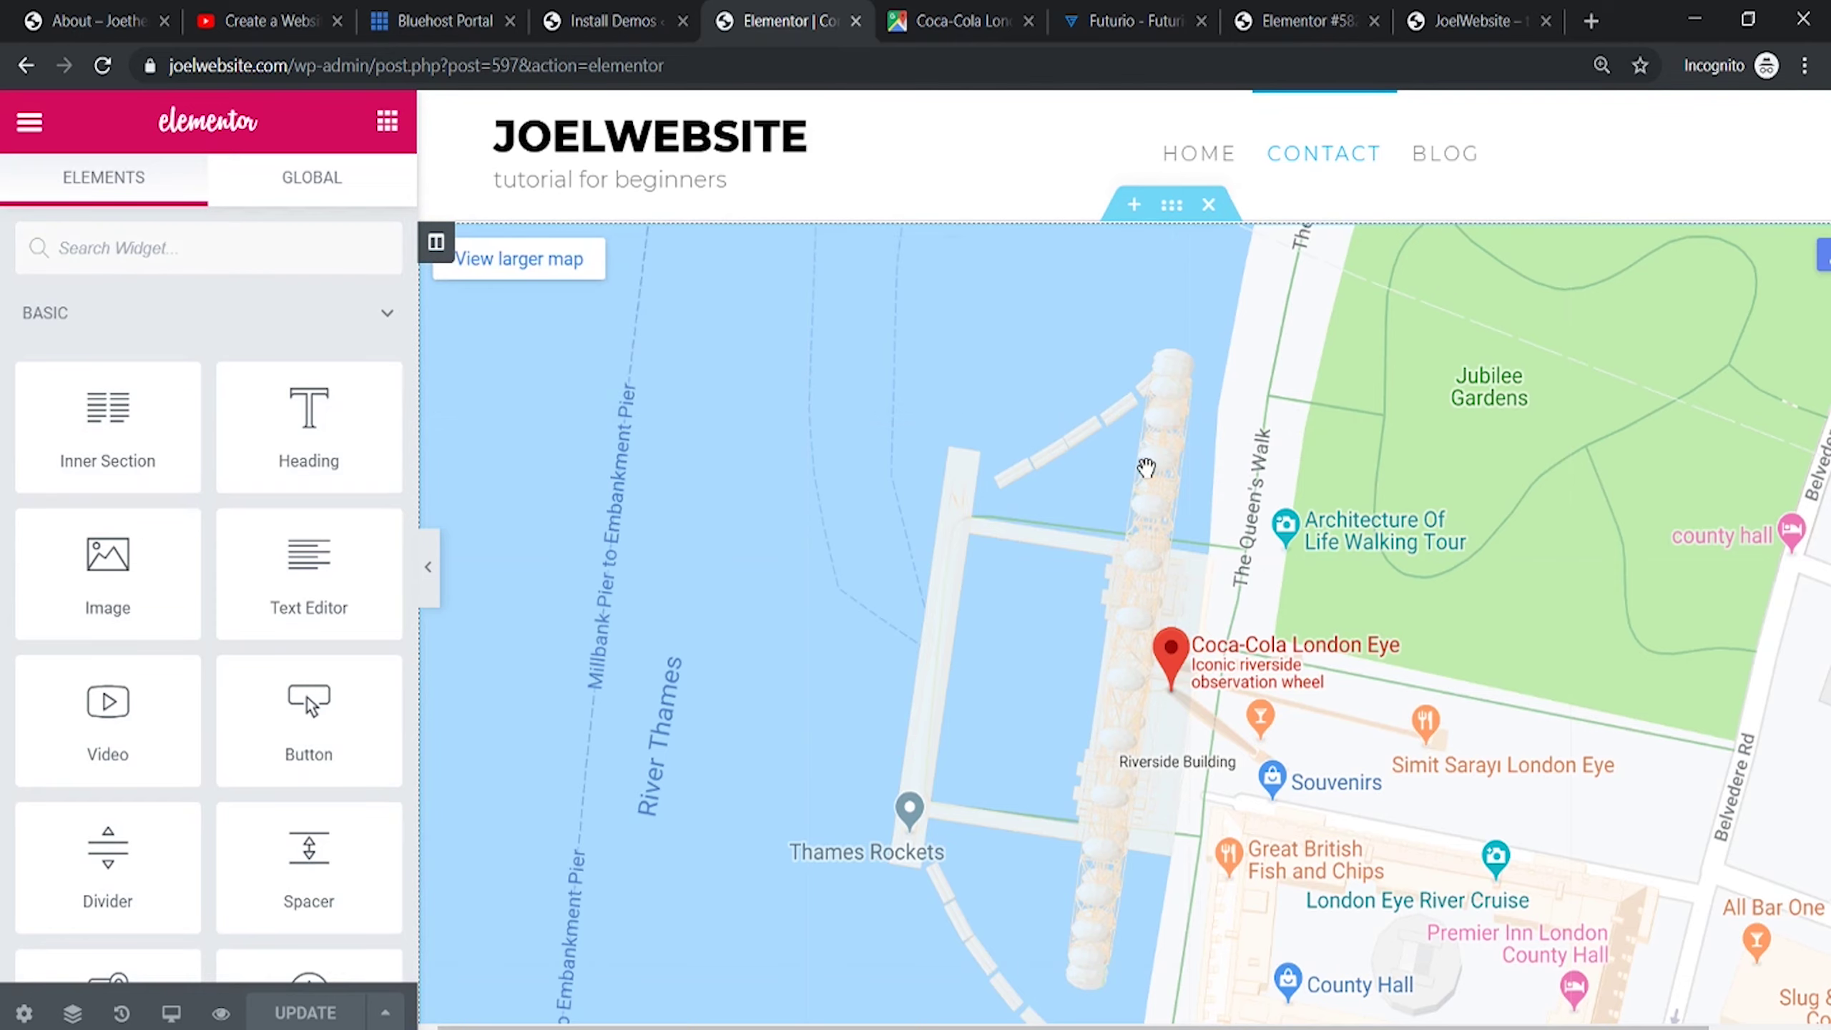
pyautogui.scroll(-5, 1146, 467)
pyautogui.scroll(5, 1154, 433)
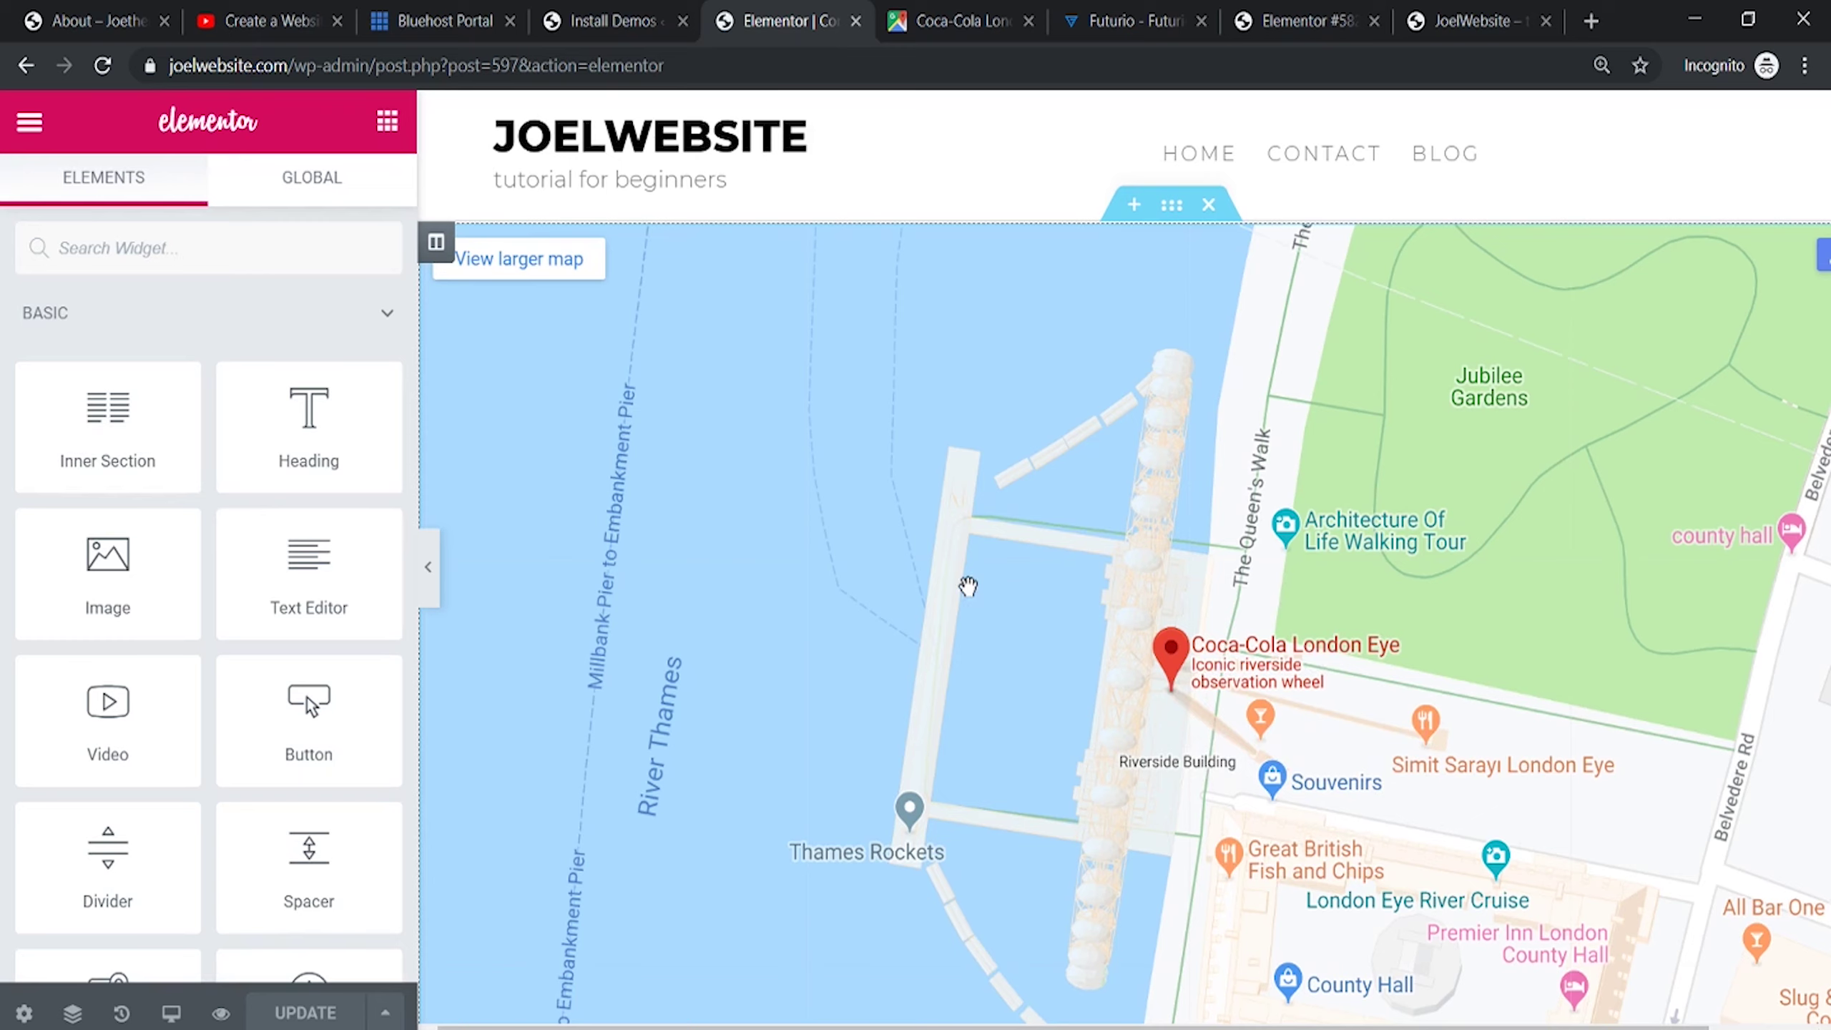
pyautogui.moveTo(1032, 544); pyautogui.dragTo(733, 651)
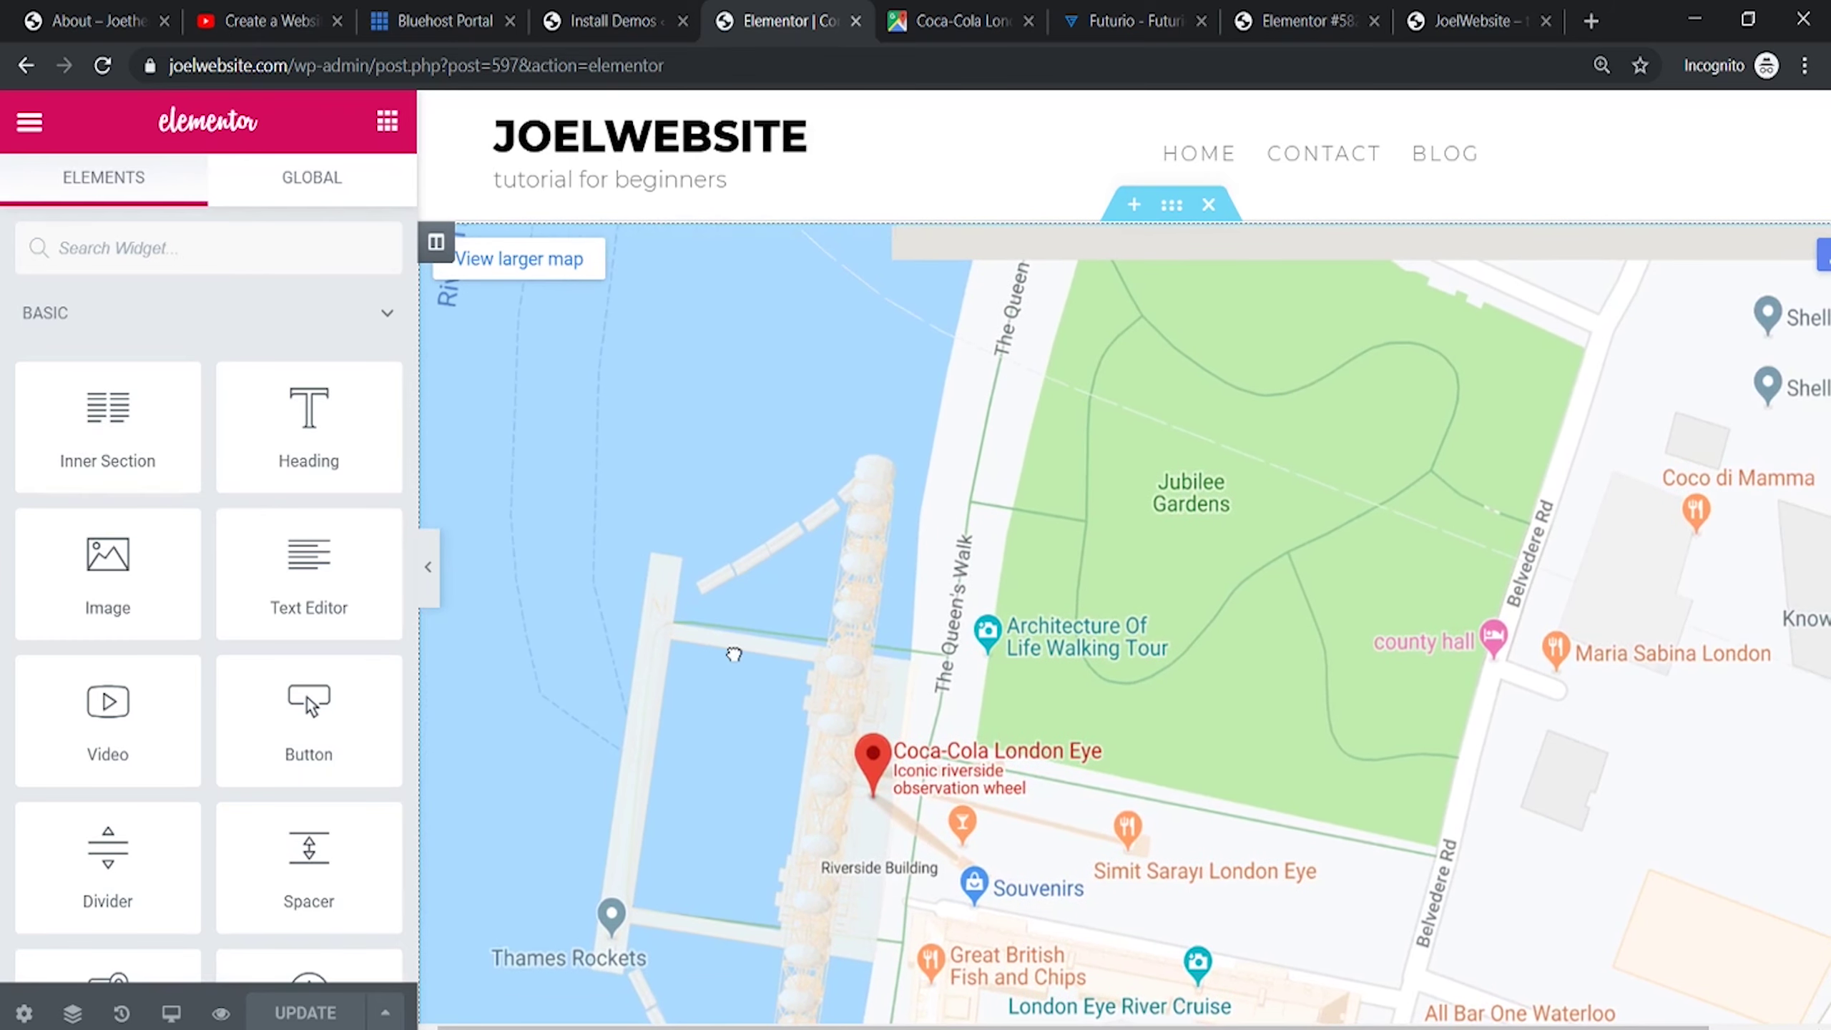